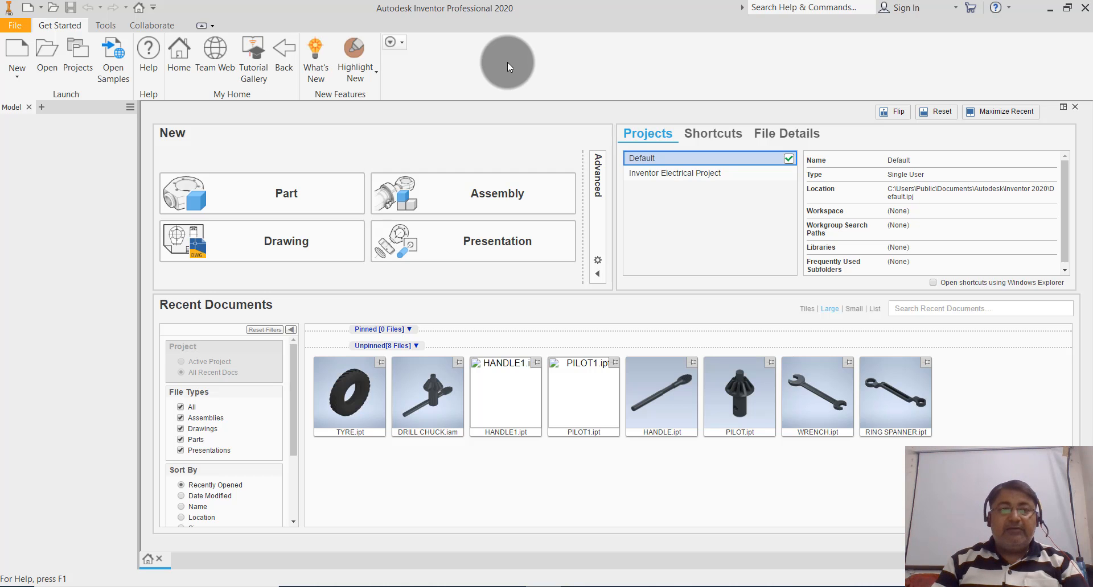
- Create a new part file from the metric Standard (mm).ipt template
click(17, 70)
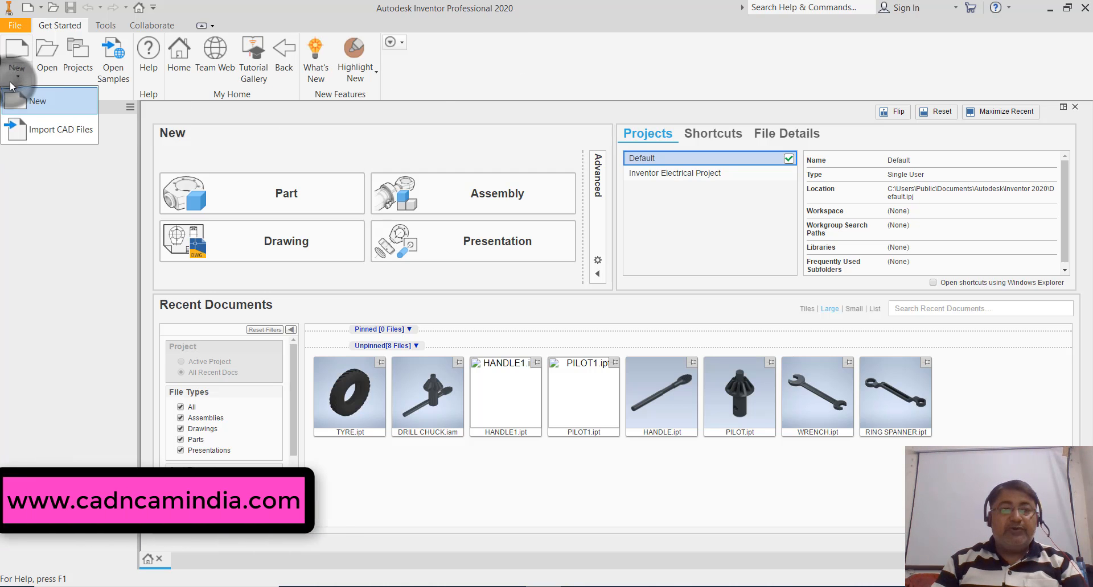
click(57, 102)
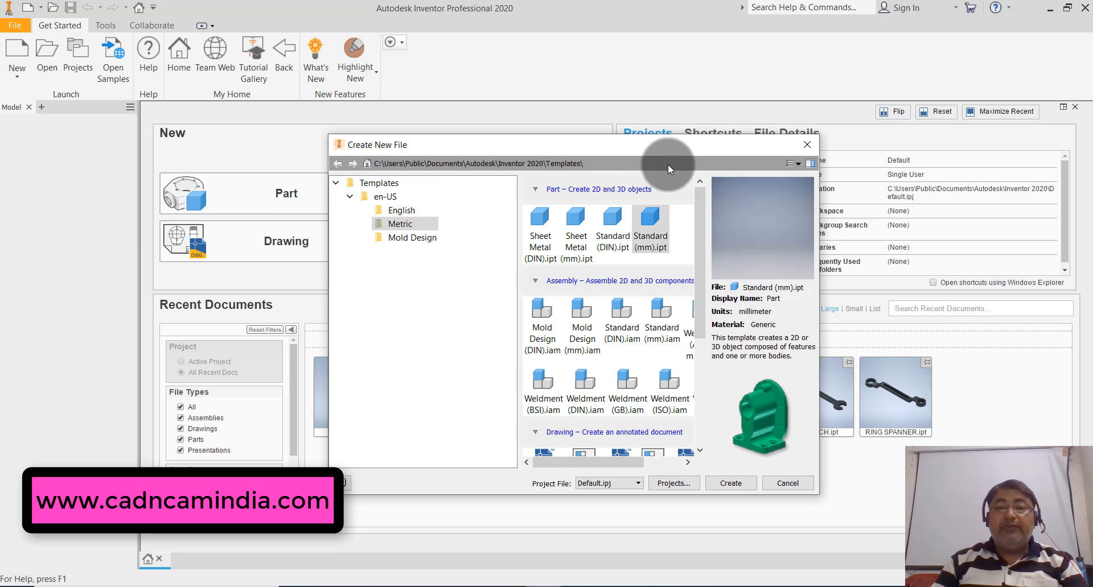
click(401, 223)
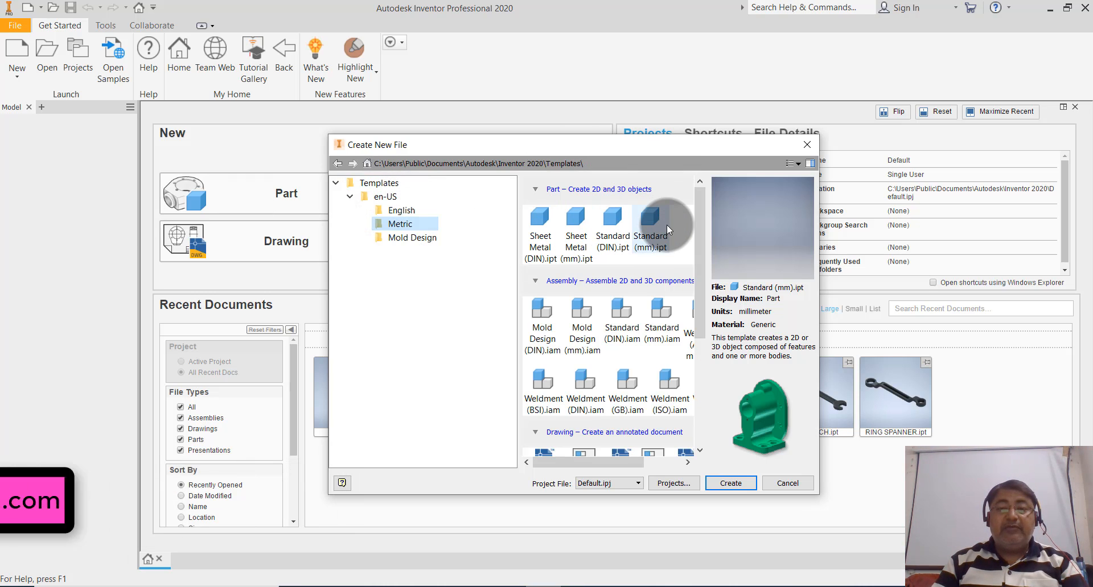
double_click(649, 224)
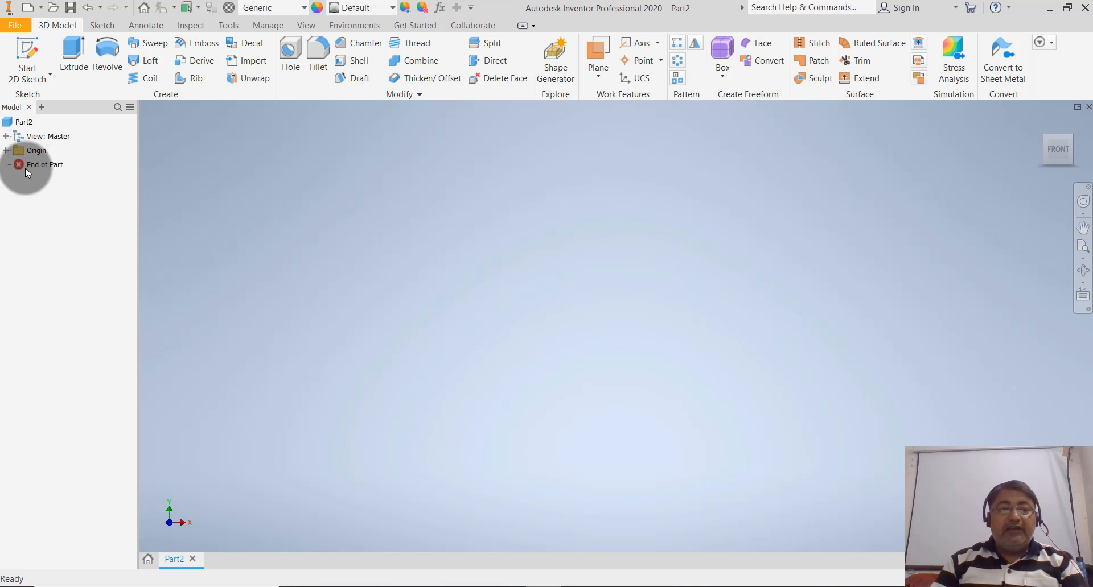
- Turn on visibility for all three origin planes, the X, Y and Z axes and the center point
click(6, 150)
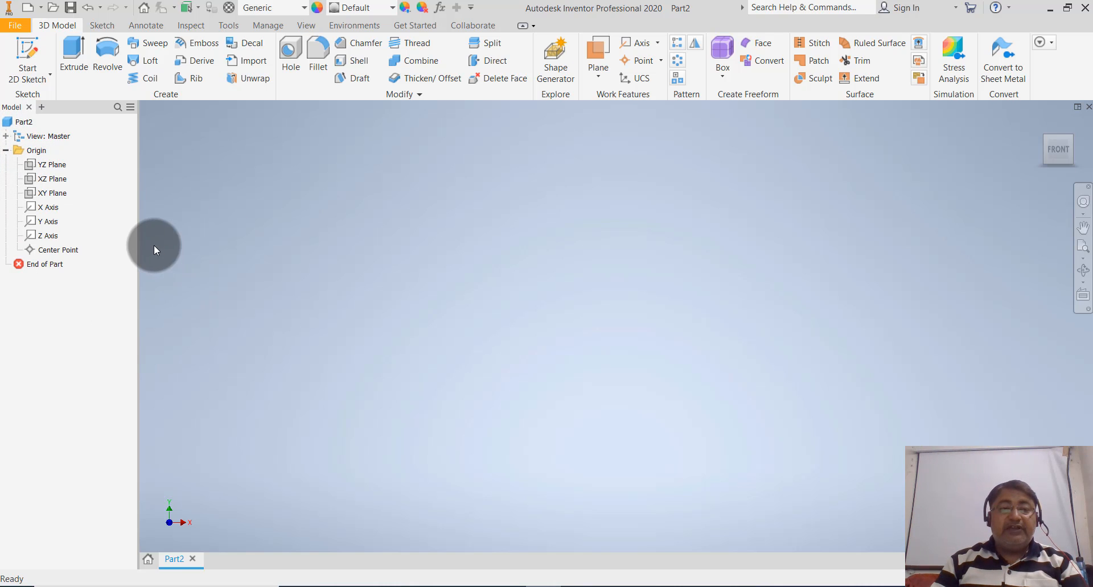
click(56, 166)
ctrl+click(56, 179)
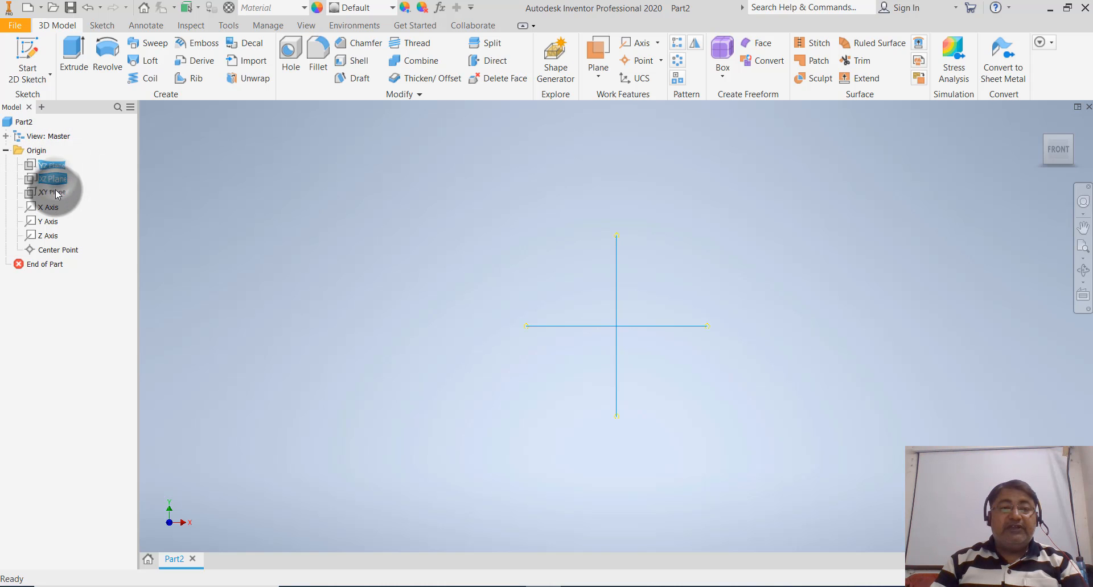
ctrl+click(56, 193)
ctrl+click(47, 208)
ctrl+click(48, 222)
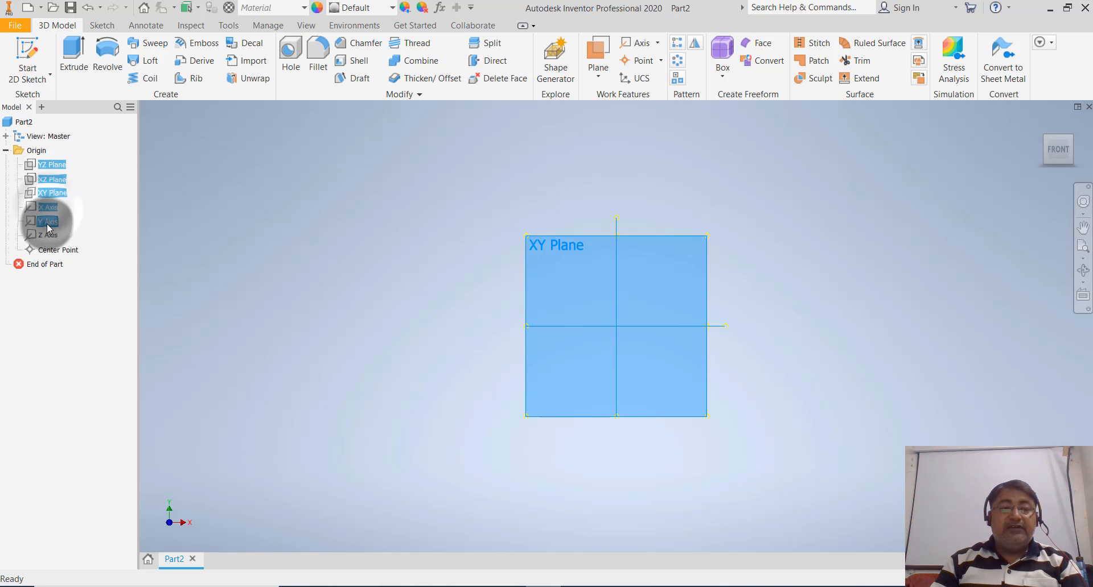
ctrl+click(48, 235)
ctrl+click(48, 250)
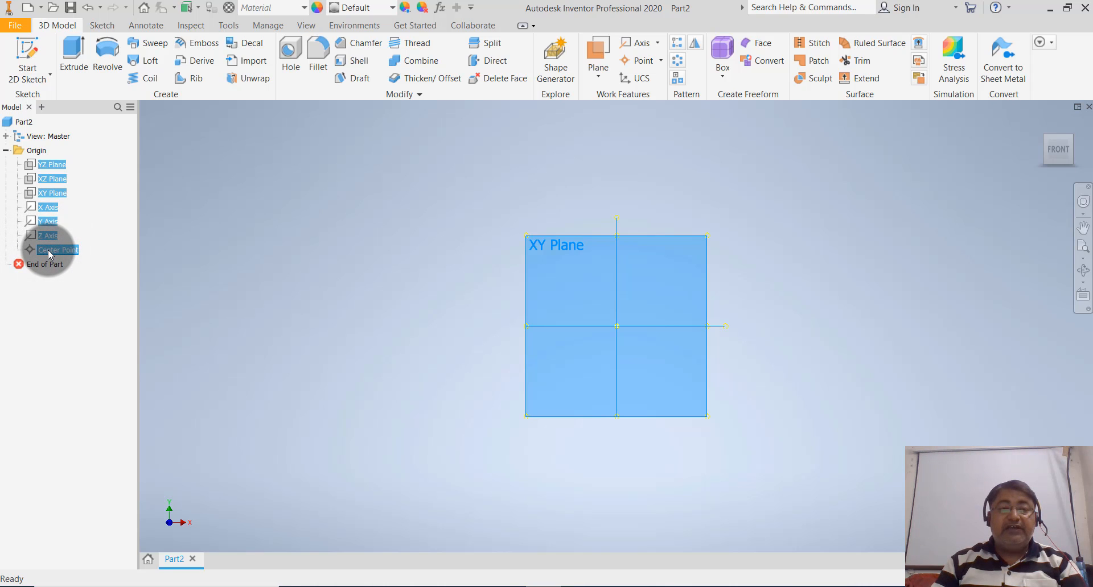
right_click(48, 250)
click(49, 250)
right_click(50, 249)
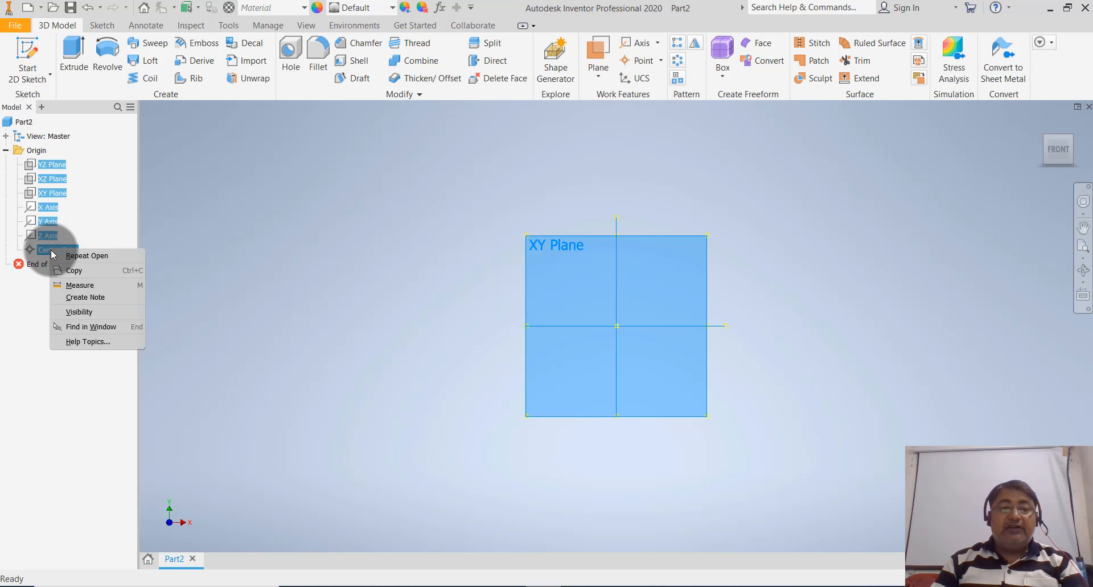
click(79, 311)
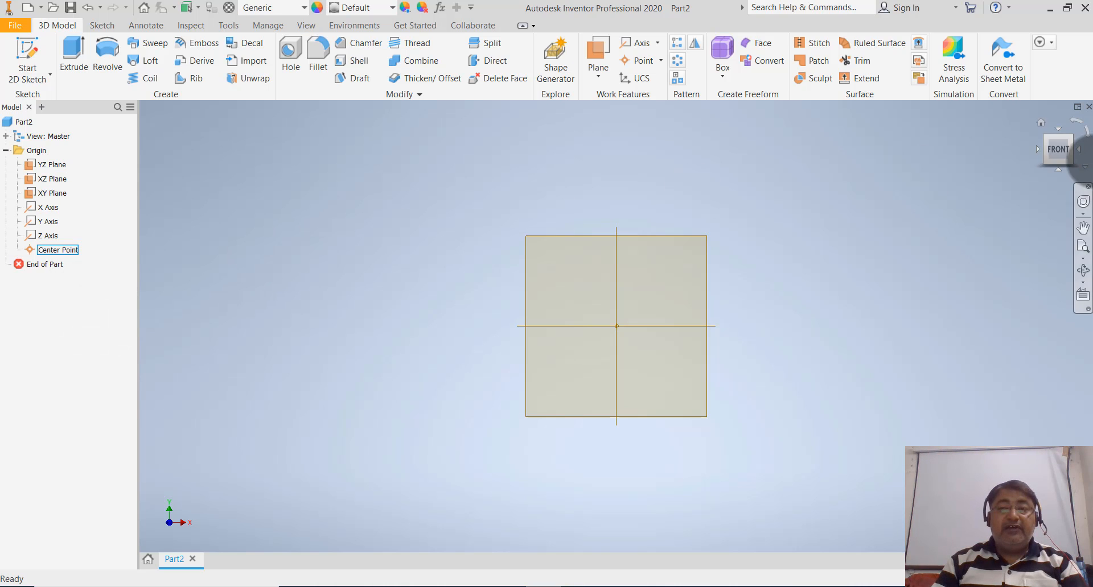
- Examine the origin planes and axes in the isometric home view from slightly different angles and distances
click(1042, 122)
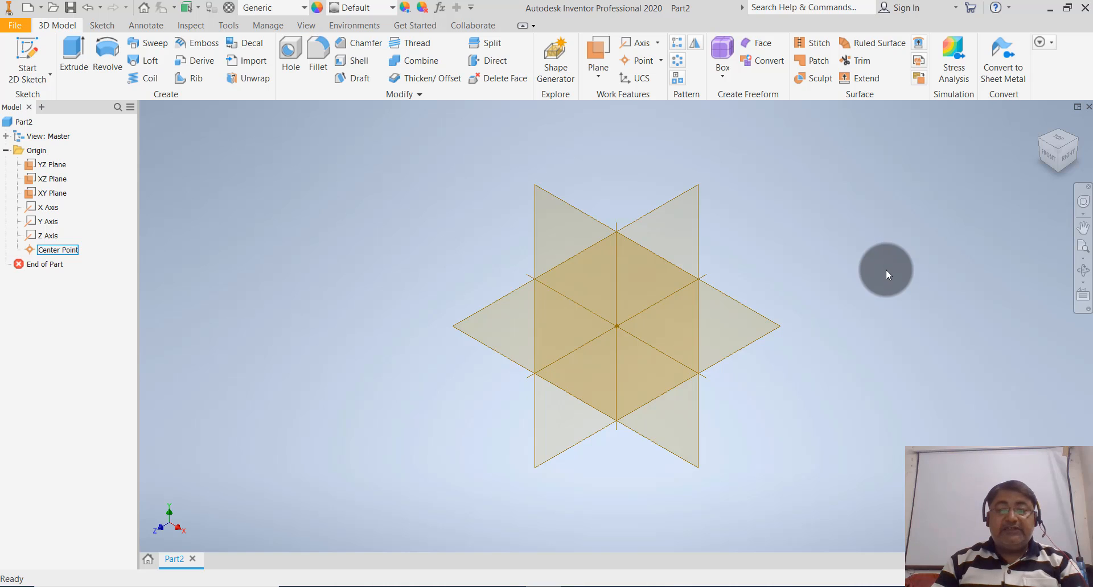
shift+middle_drag(884, 302, 856, 301)
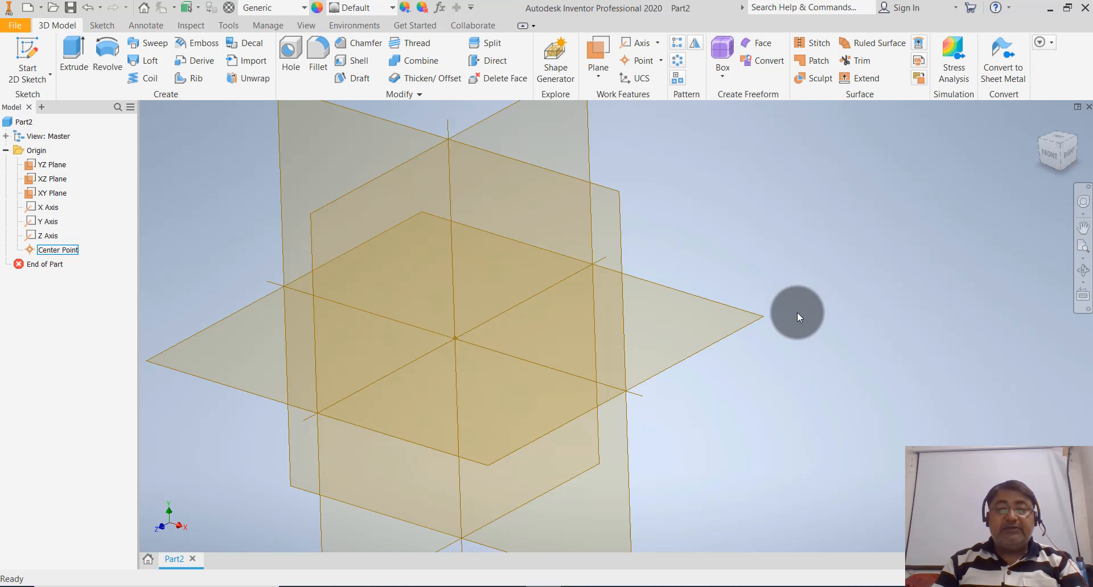
scroll(796, 312, up, 2)
shift+middle_drag(788, 292, 793, 285)
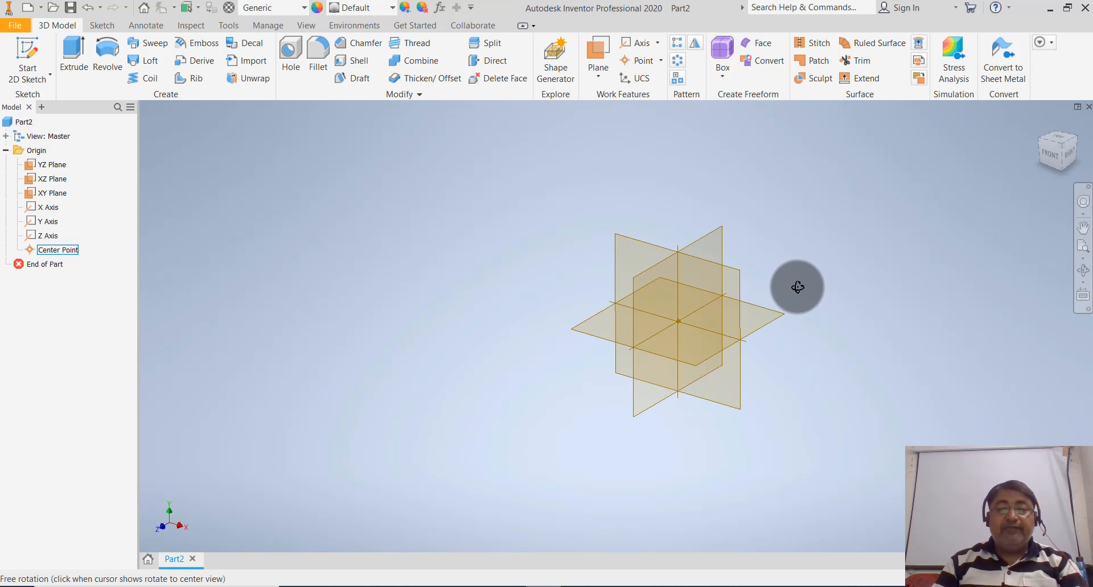
scroll(797, 286, down, 2)
scroll(797, 286, up, 2)
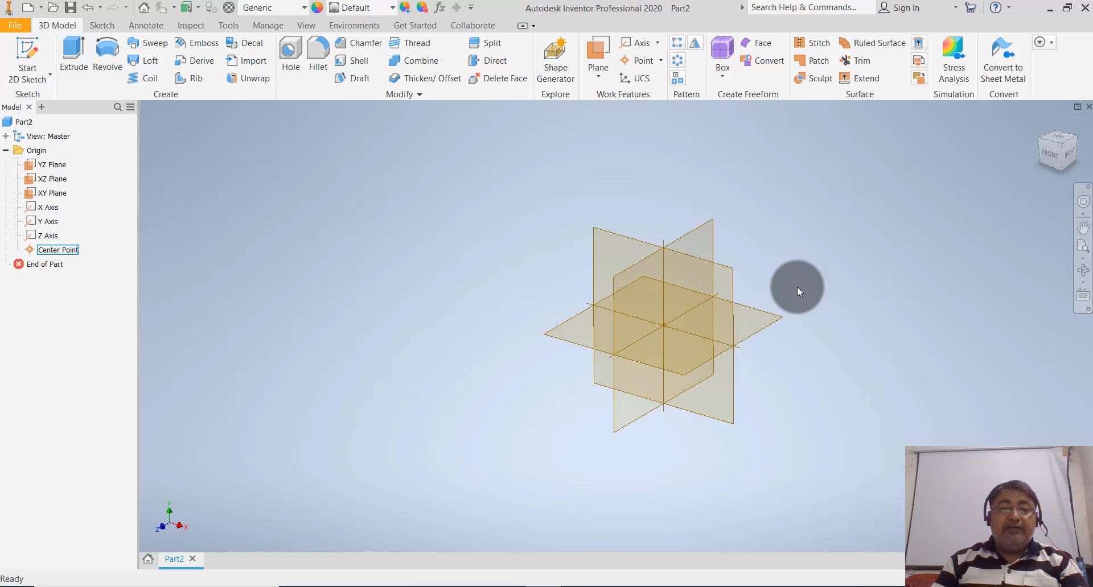
scroll(796, 285, down, 3)
shift+middle_drag(796, 286, 783, 286)
scroll(785, 284, up, 3)
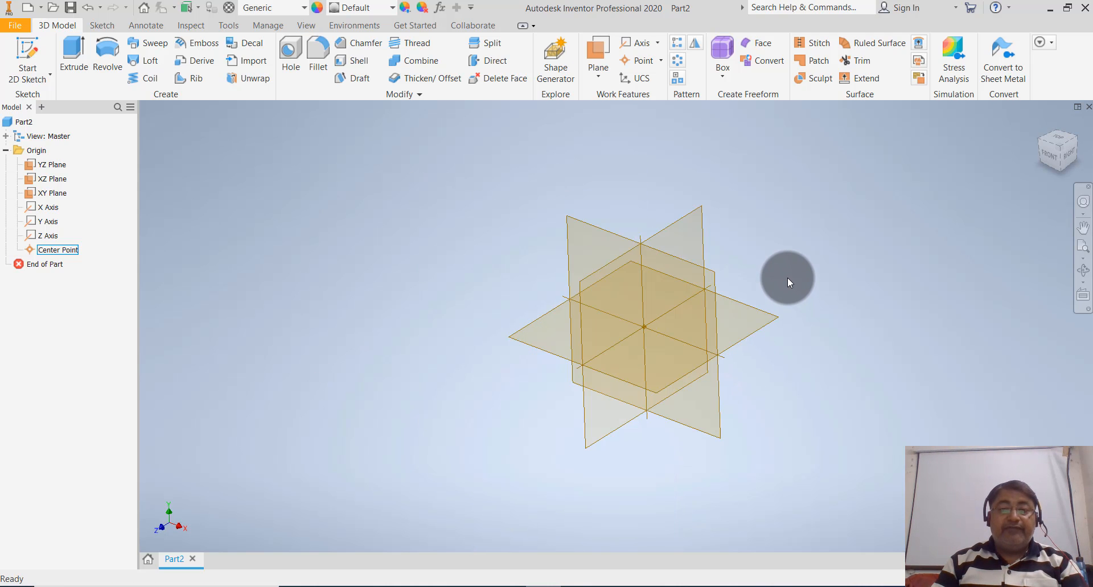
scroll(787, 277, down, 3)
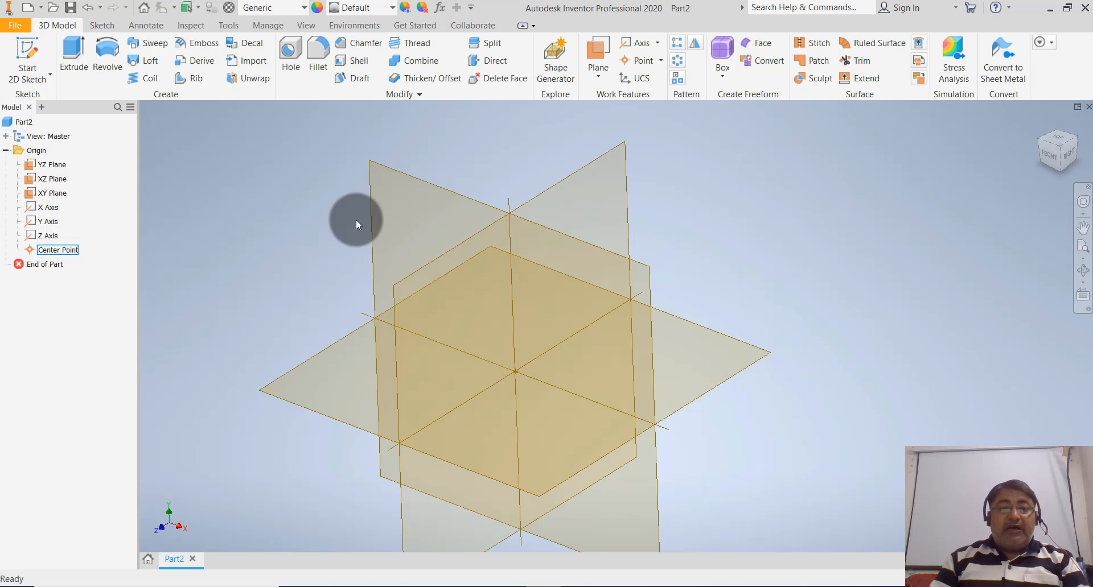
scroll(743, 268, up, 3)
scroll(758, 272, down, 2)
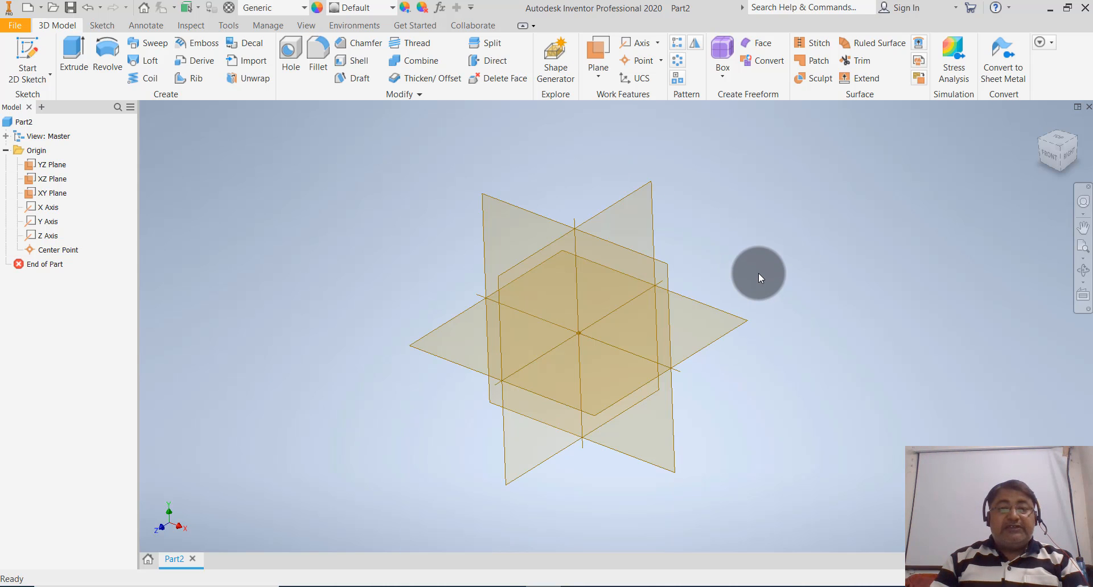
- Start a 2D sketch on the XY plane
click(41, 81)
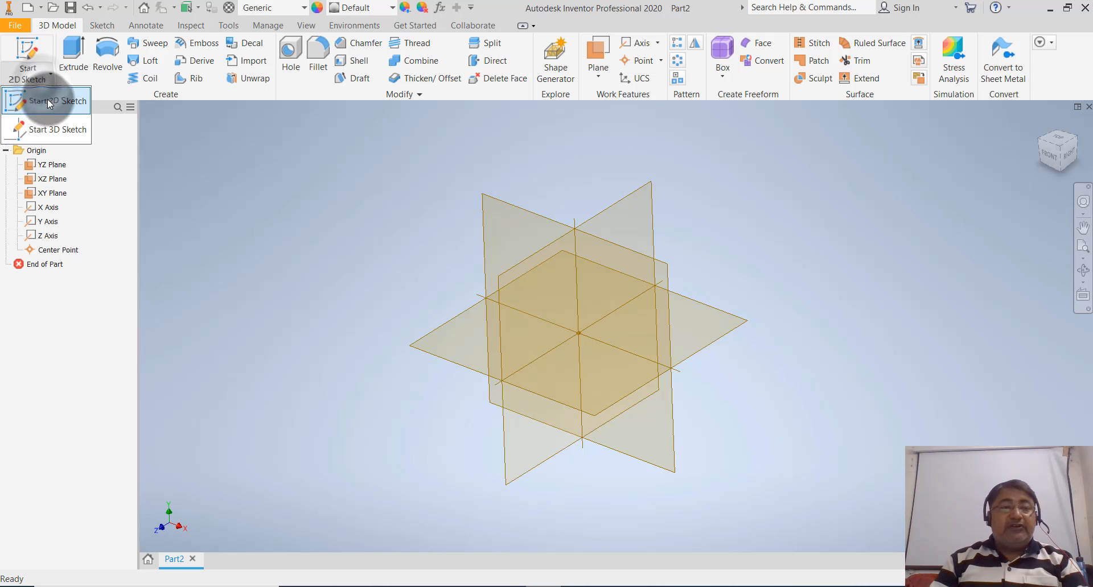
click(49, 103)
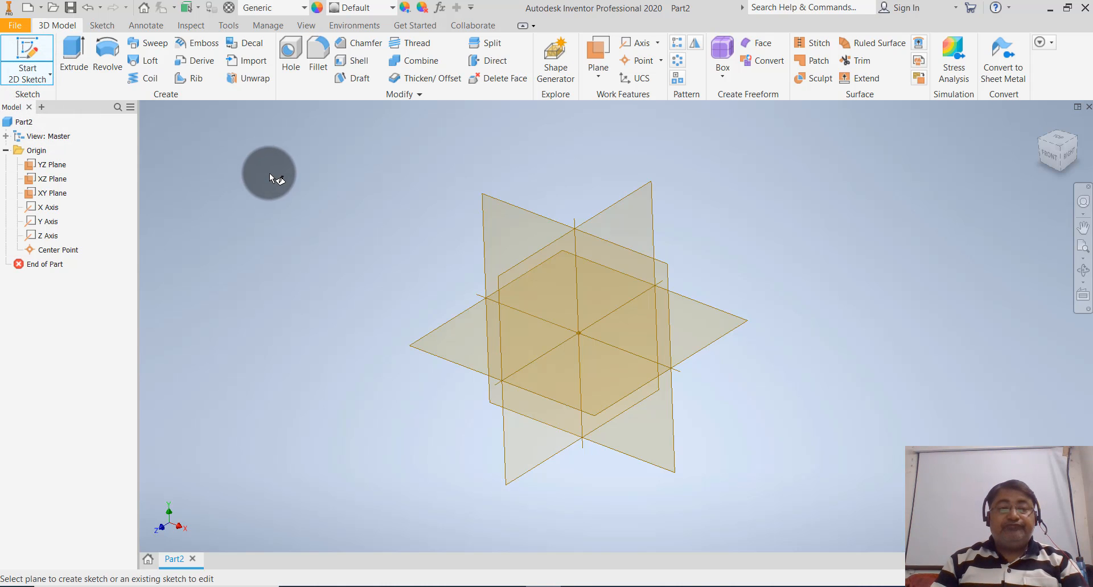
click(507, 208)
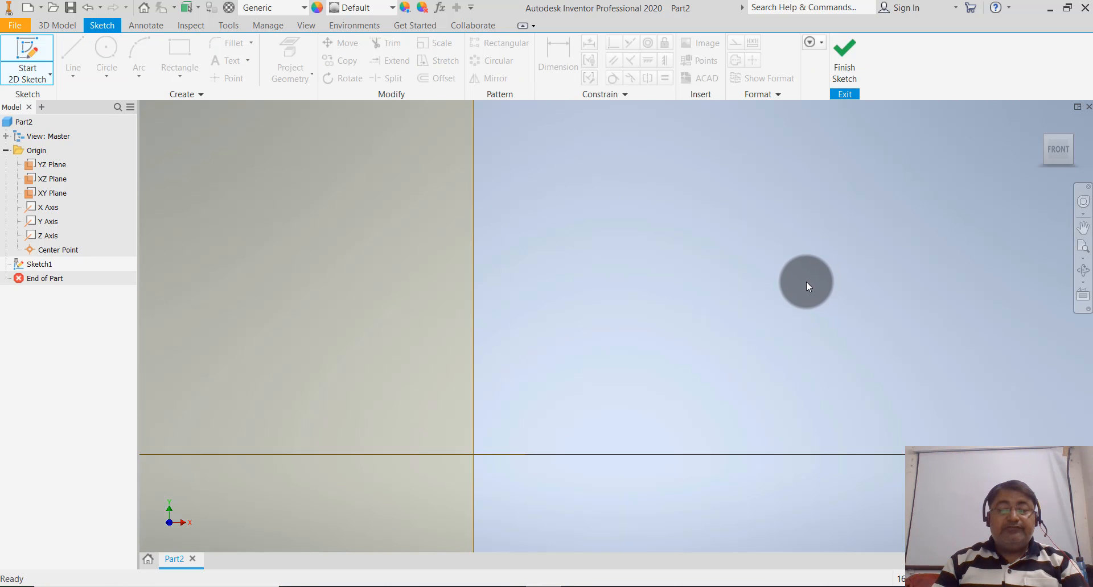
scroll(808, 278, up, 6)
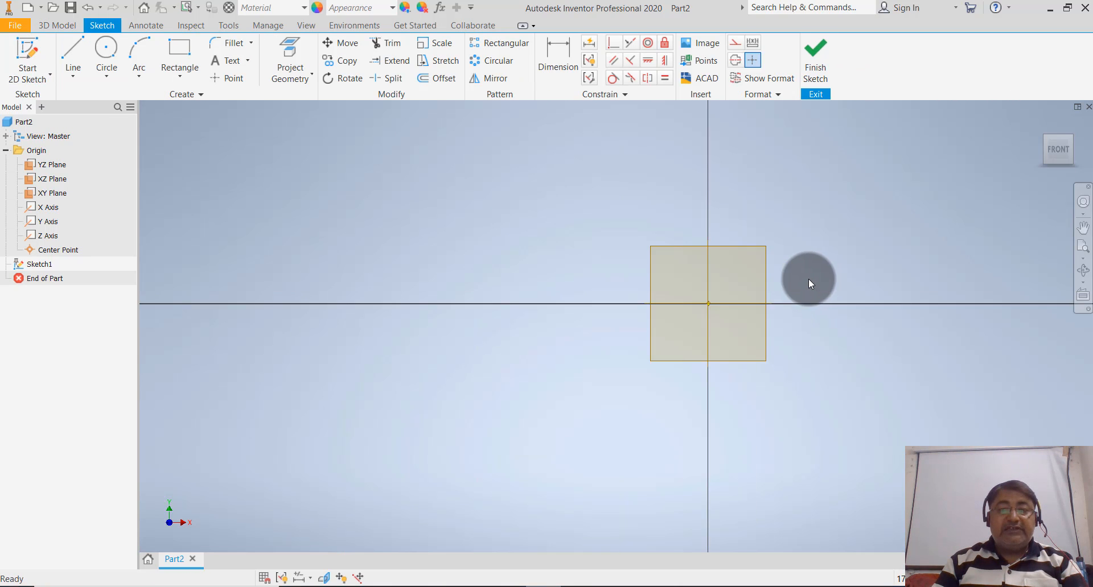
scroll(806, 279, down, 2)
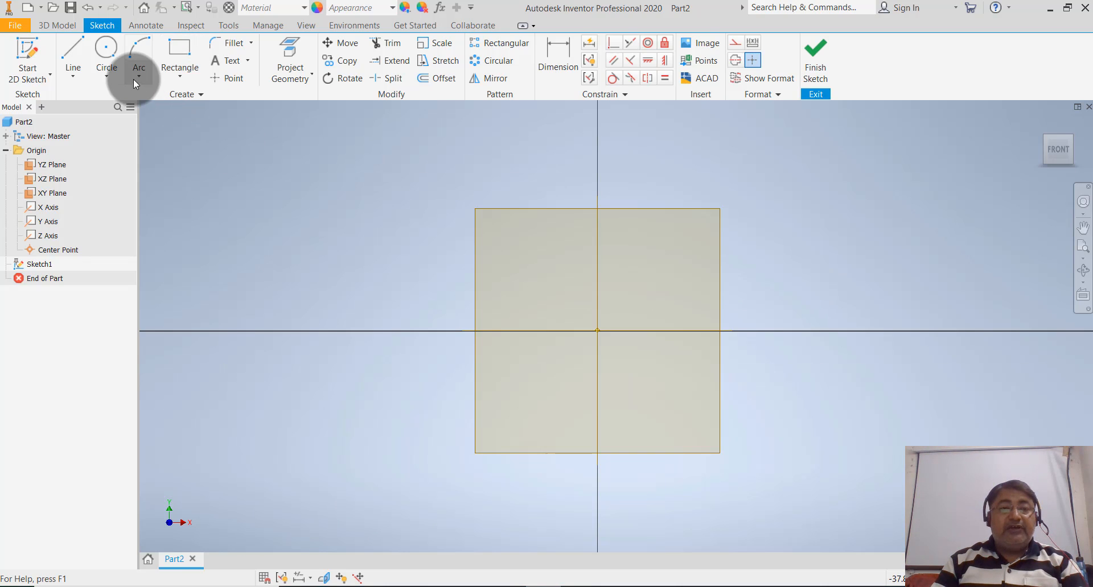
- Sketch a two-point center rectangle about 7.3 by 5.7 mm, centered on the vertical axis about 6.4 mm above the origin
click(176, 75)
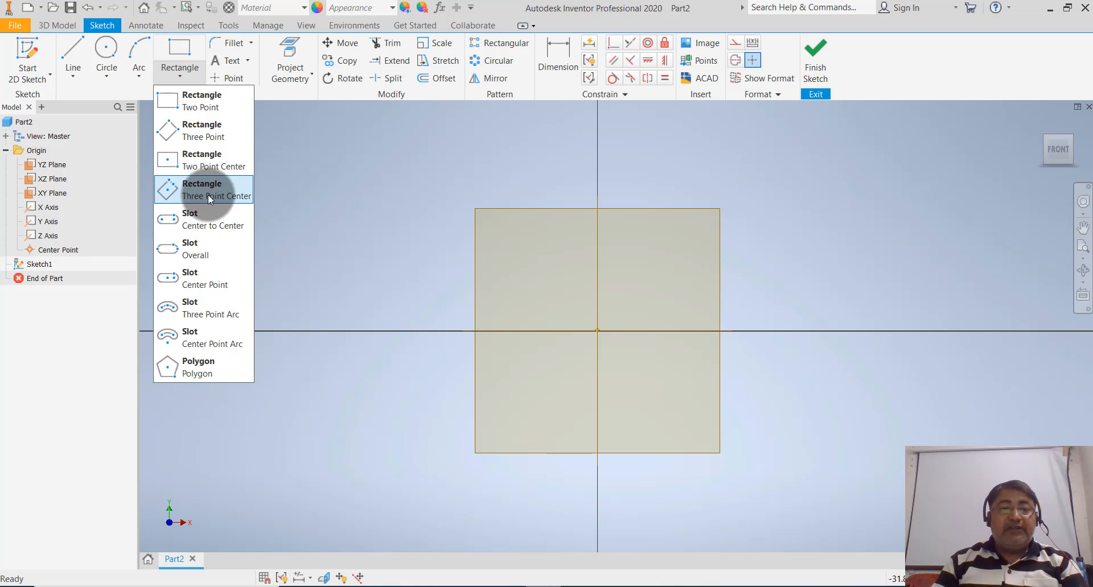
click(208, 165)
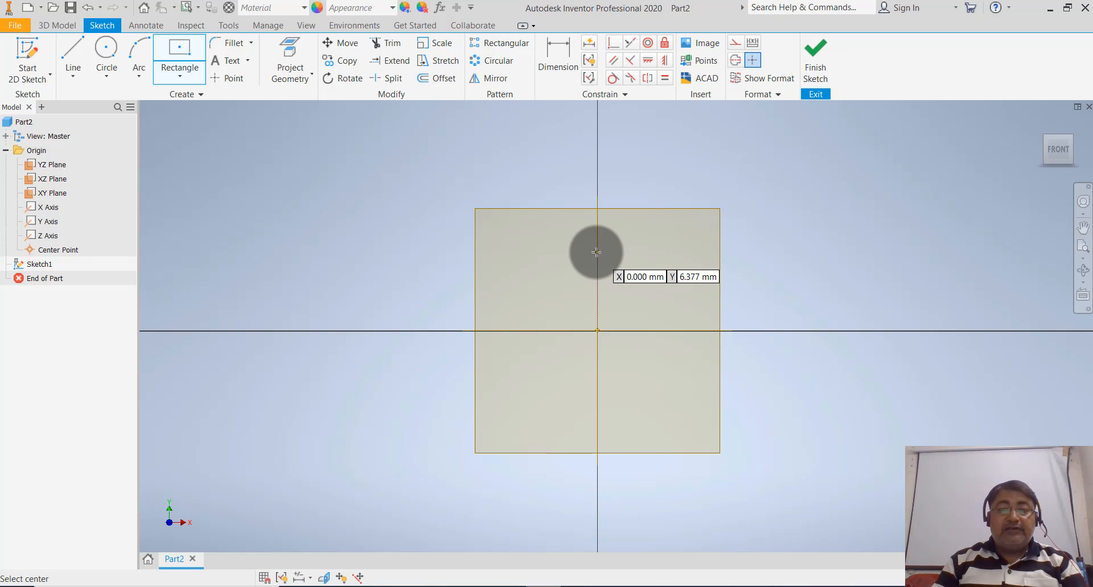
click(597, 252)
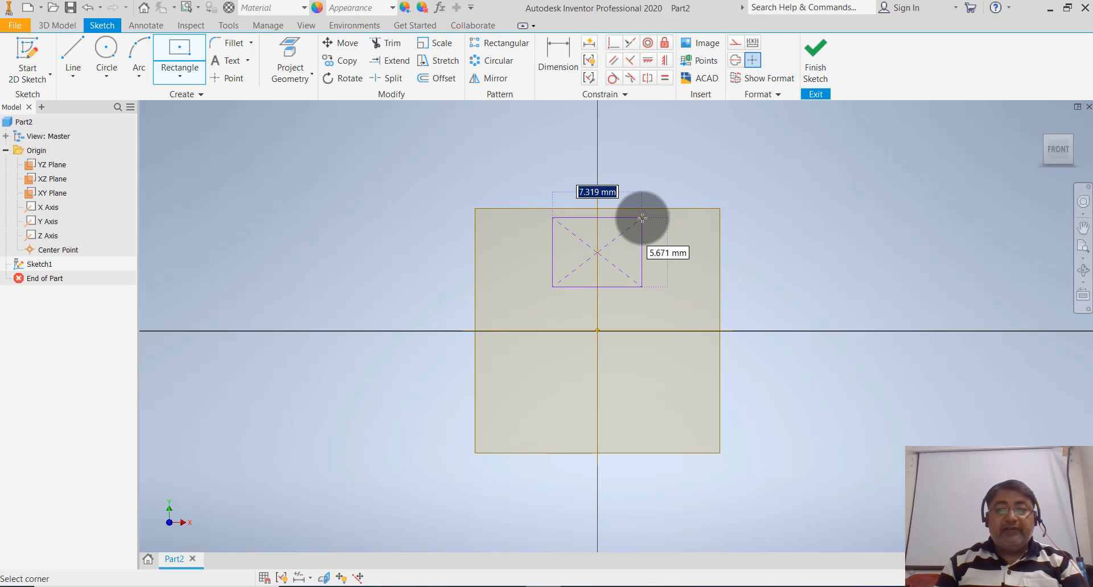
click(642, 218)
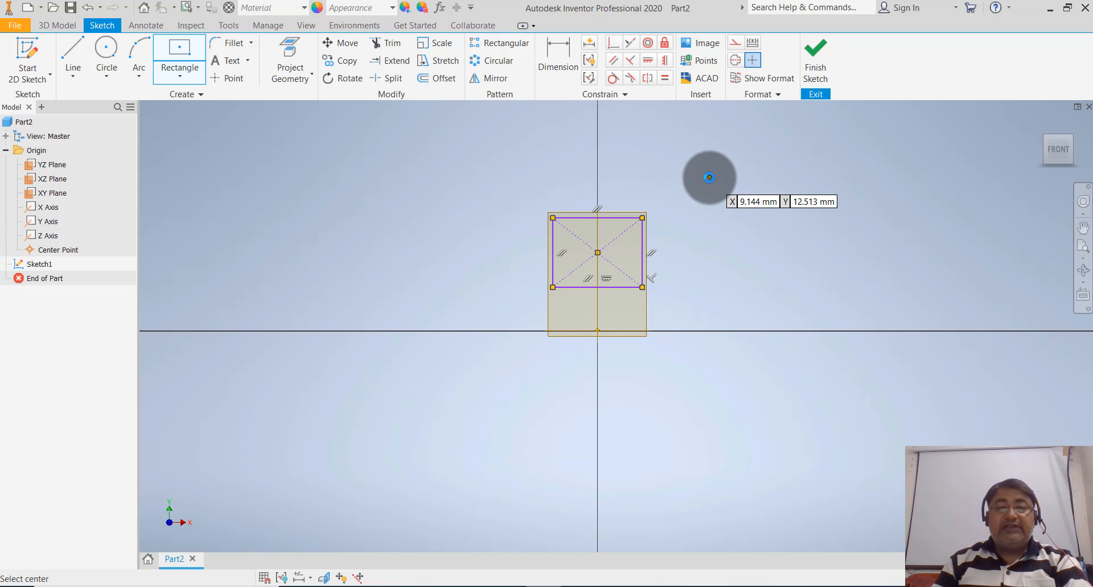
key(Escape)
- Dimension the distance from the origin to the rectangle's lower edge as 200 mm
scroll(612, 328, down, 5)
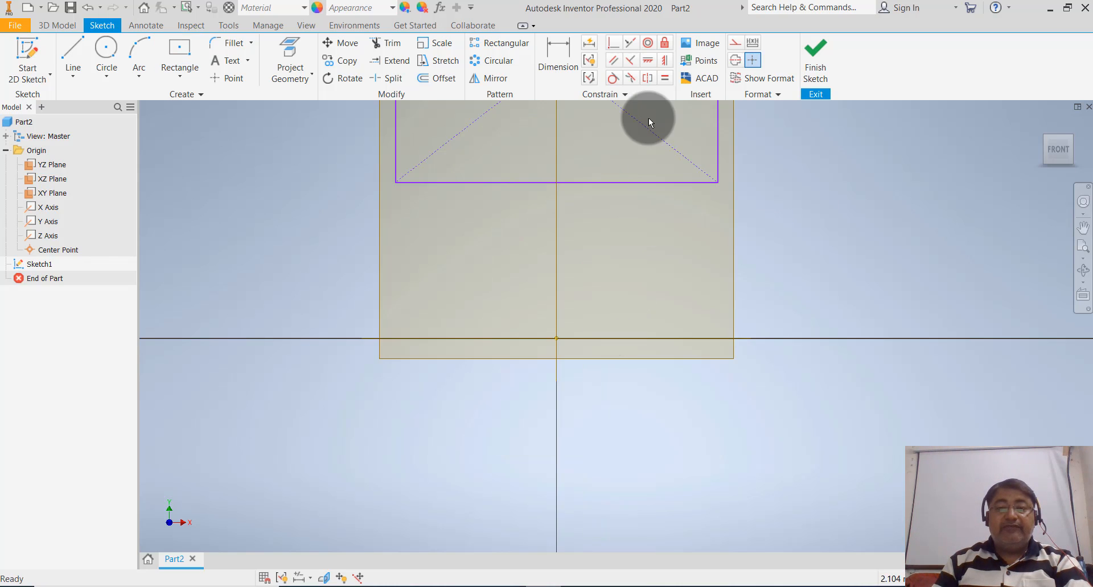
click(621, 183)
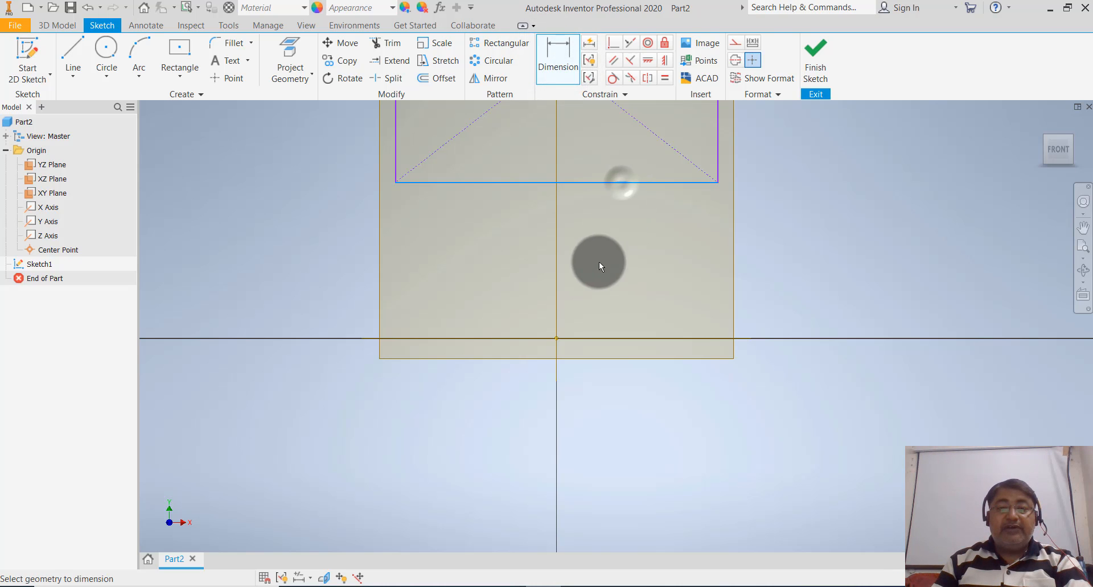
click(556, 338)
click(640, 277)
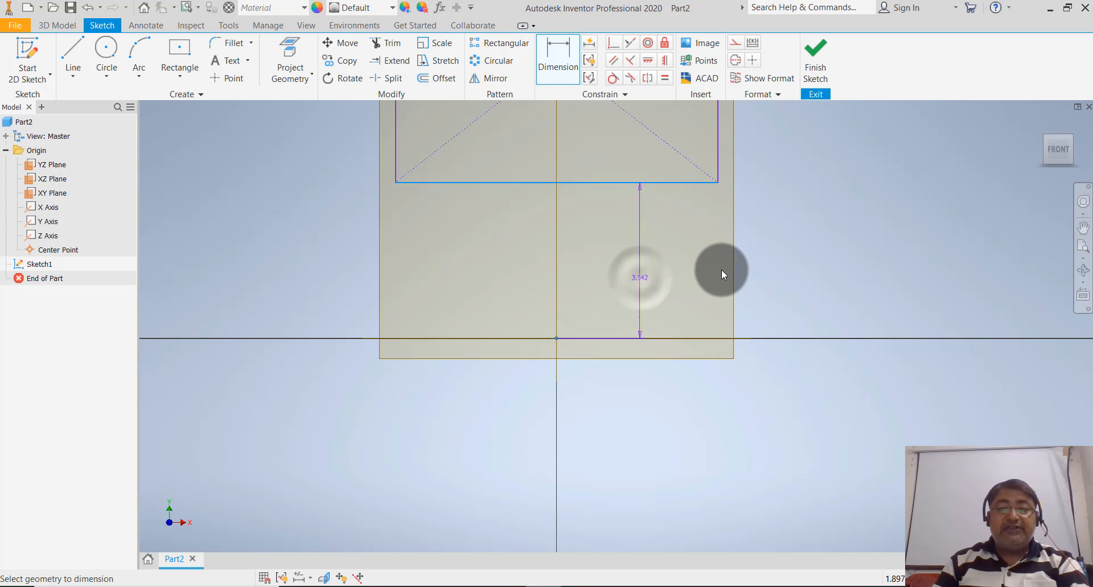
text(100)
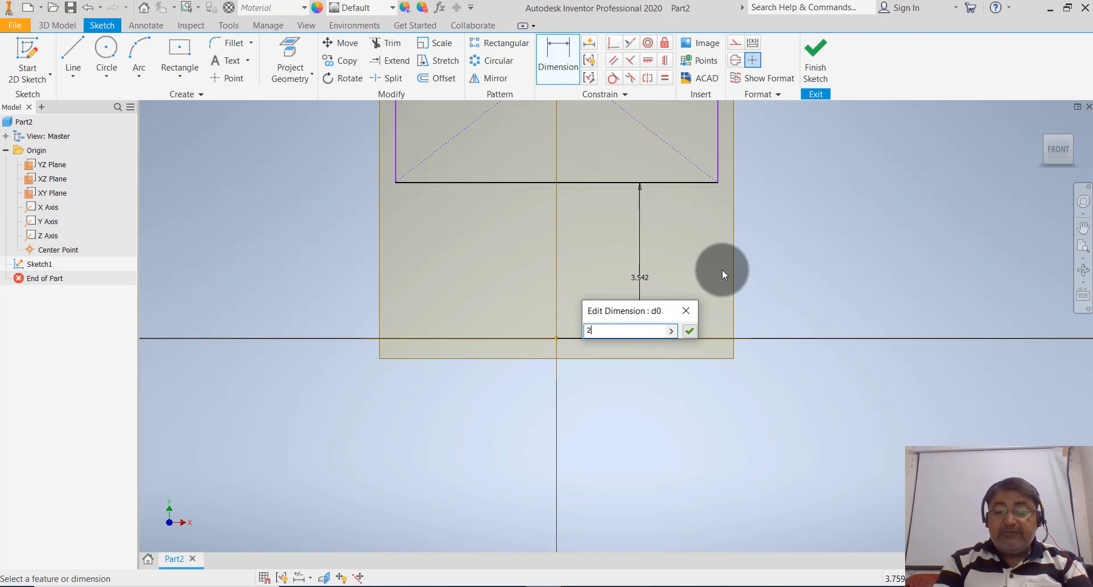
key(Return)
- Dimension the rectangle's vertical side and set its height to 200 mm
scroll(547, 391, down, 5)
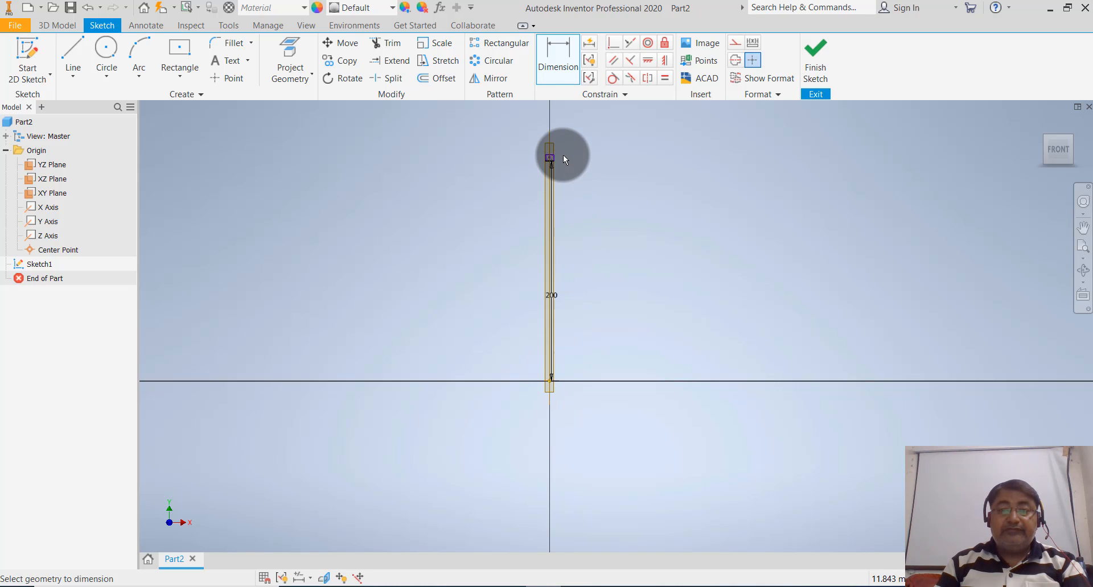
scroll(563, 155, up, 5)
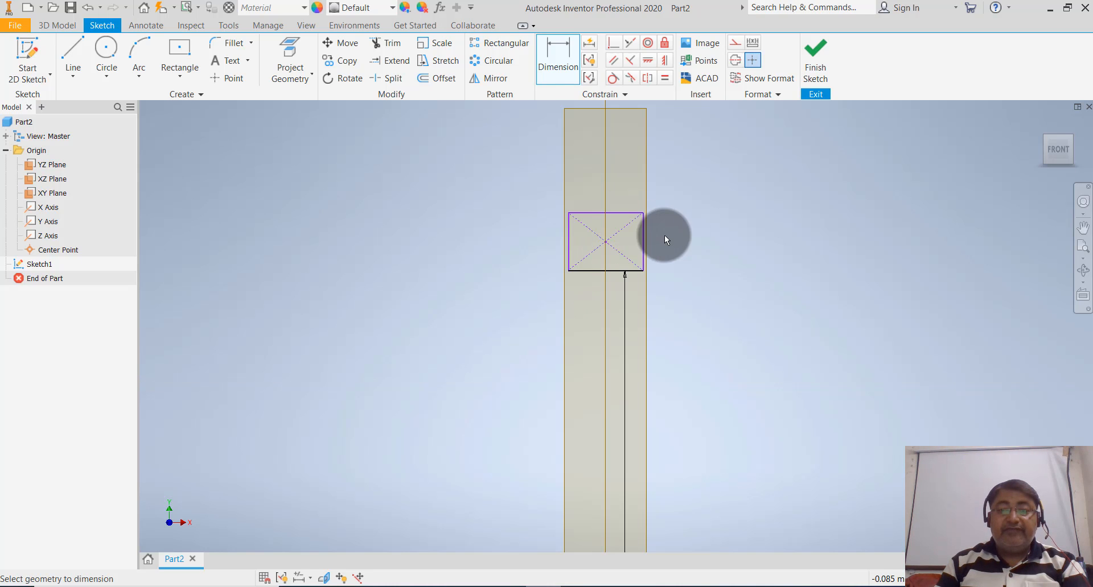
click(647, 250)
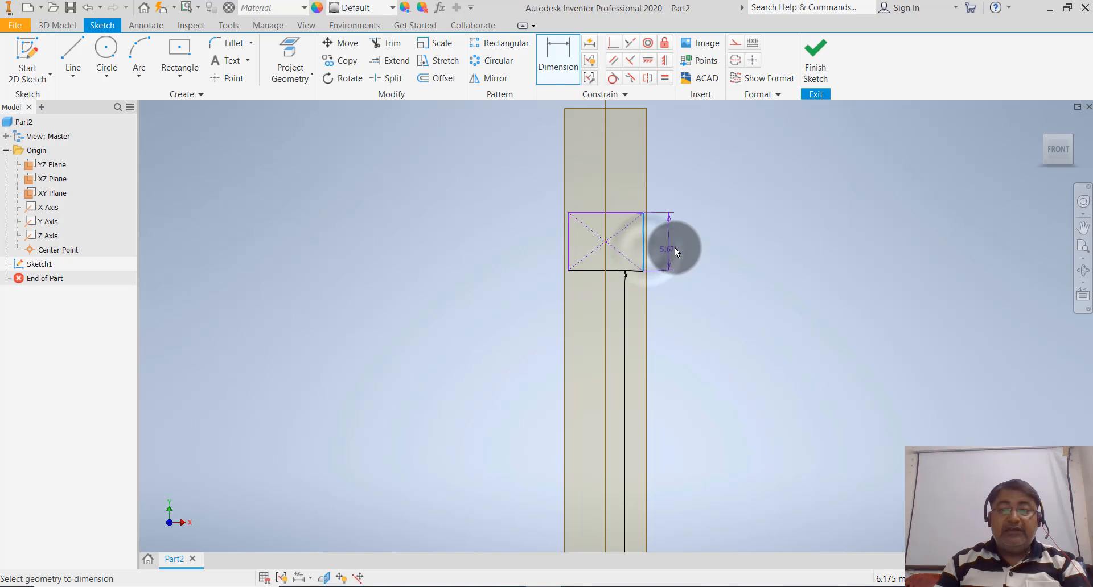
click(680, 246)
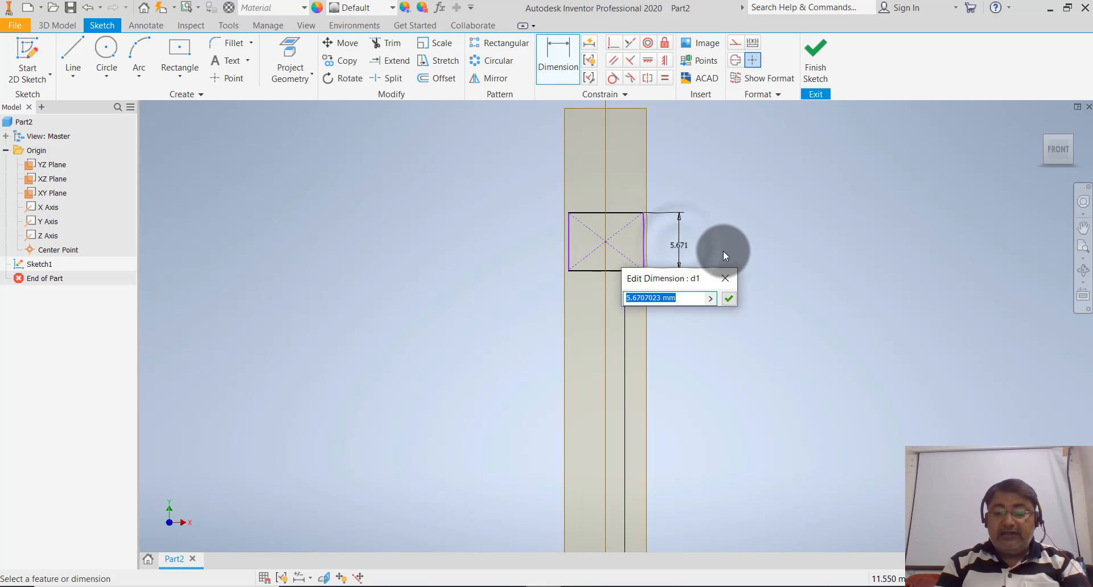
text(200)
key(Return)
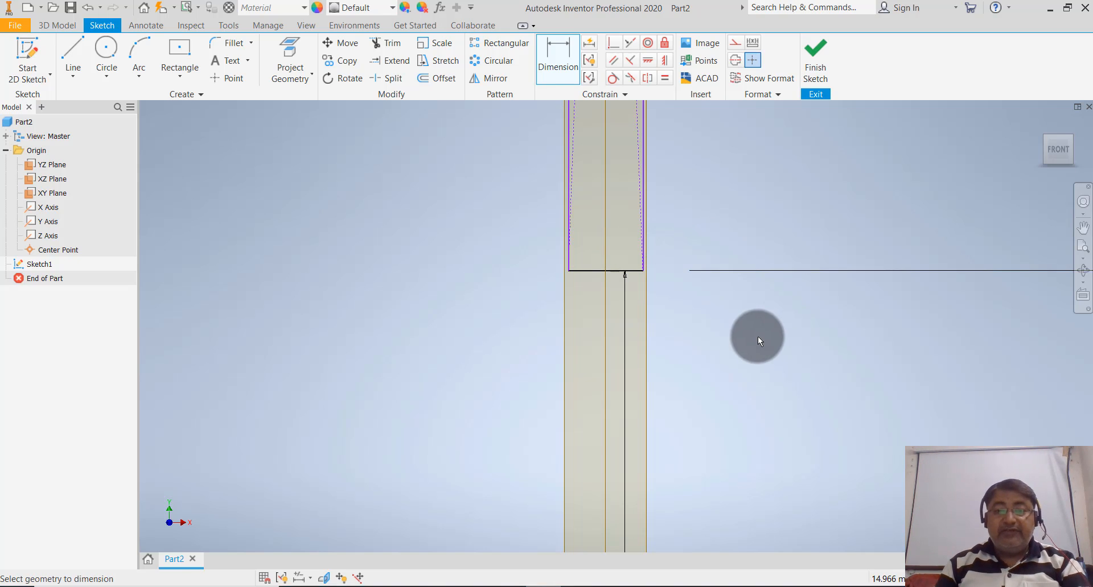
- Dimension the rectangle's upper edge and set its width to 200 mm
scroll(757, 337, down, 5)
scroll(781, 203, up, 5)
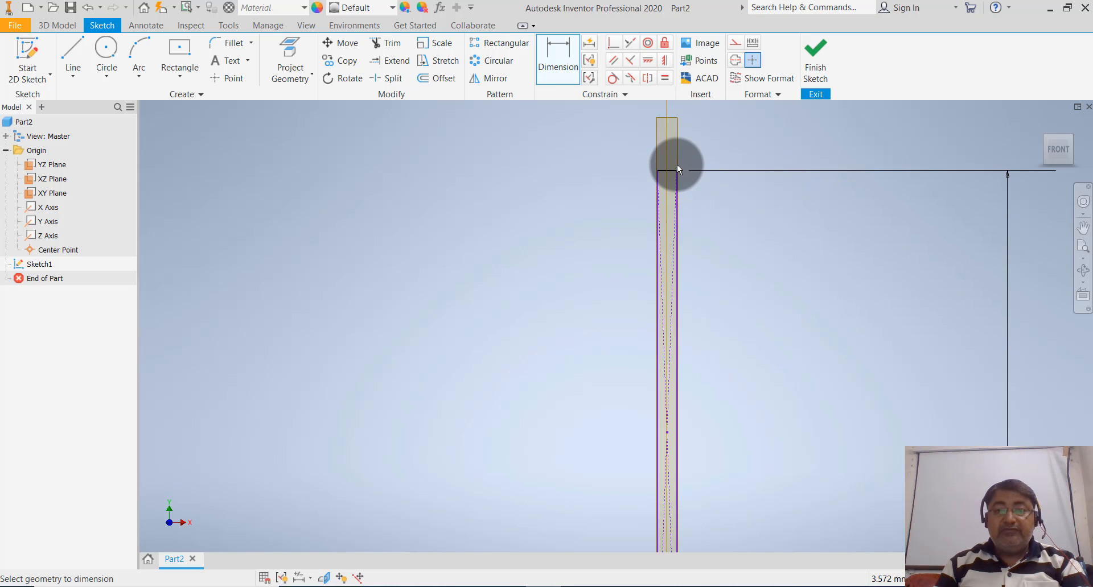
scroll(677, 165, up, 7)
click(636, 202)
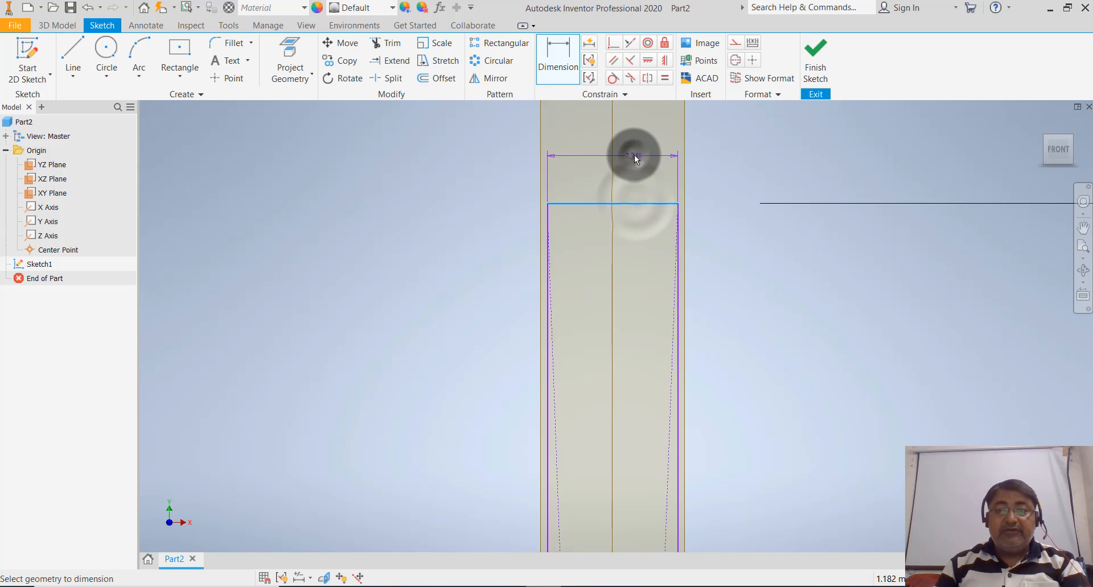
click(634, 155)
text(200)
key(Return)
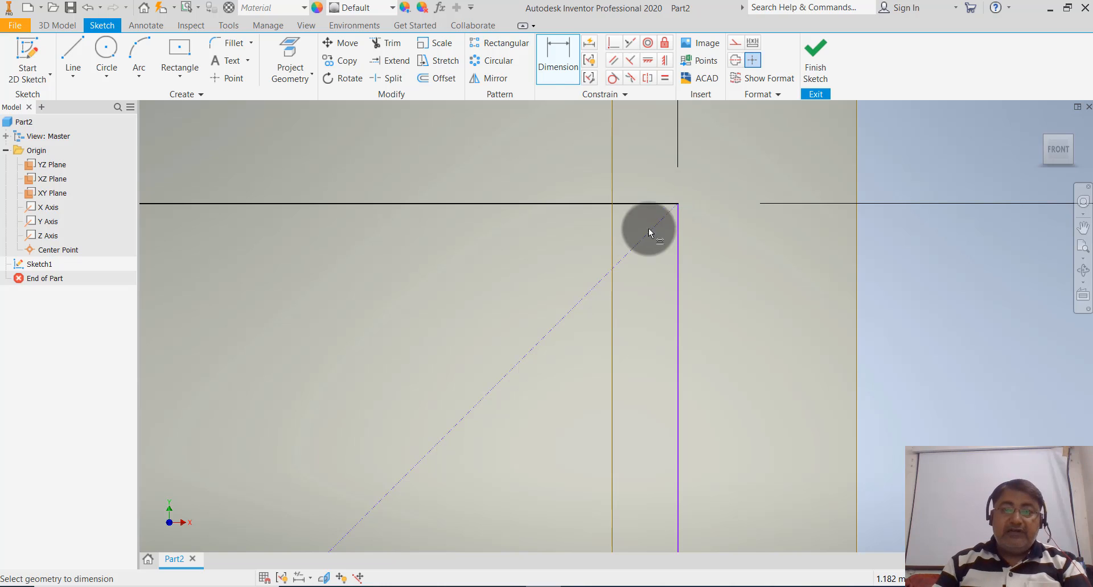
- Dimension the horizontal distance between the rectangle's center point and the origin as 0 mm
scroll(649, 231, down, 8)
scroll(676, 250, up, 5)
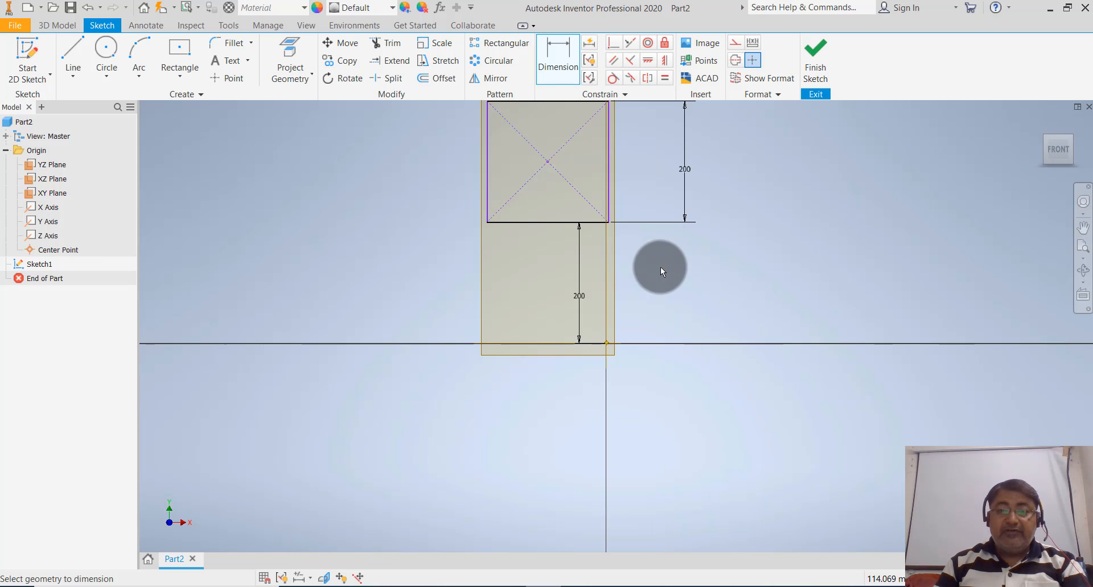
click(547, 162)
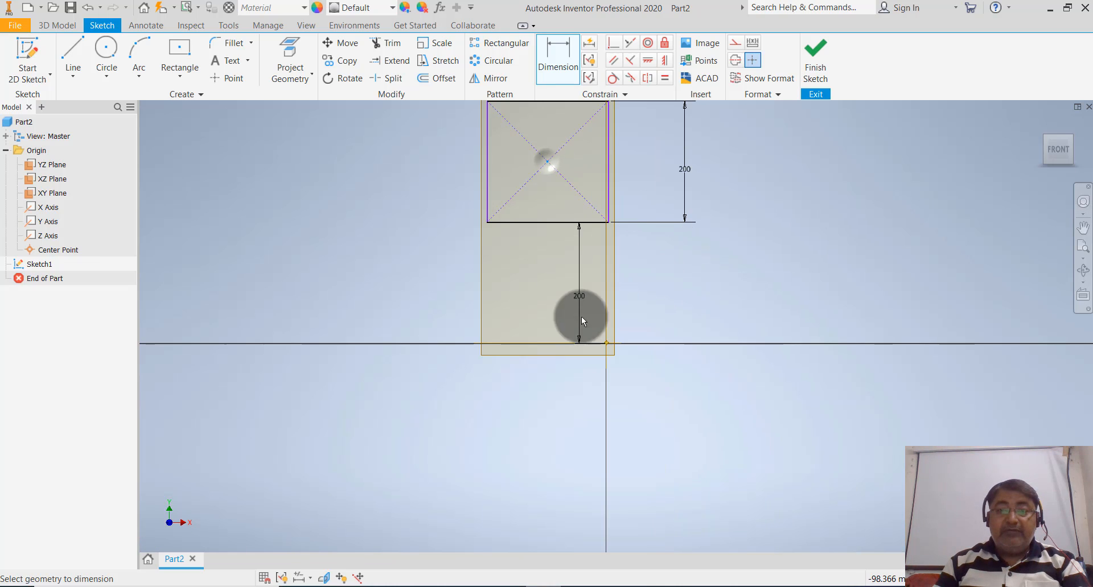
click(606, 344)
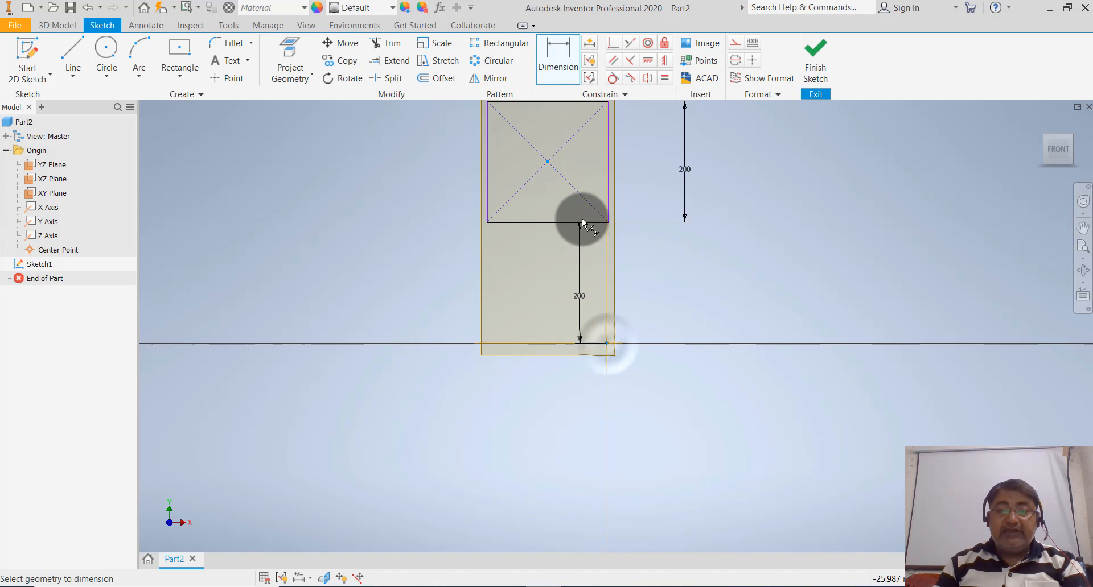
click(576, 162)
text(0)
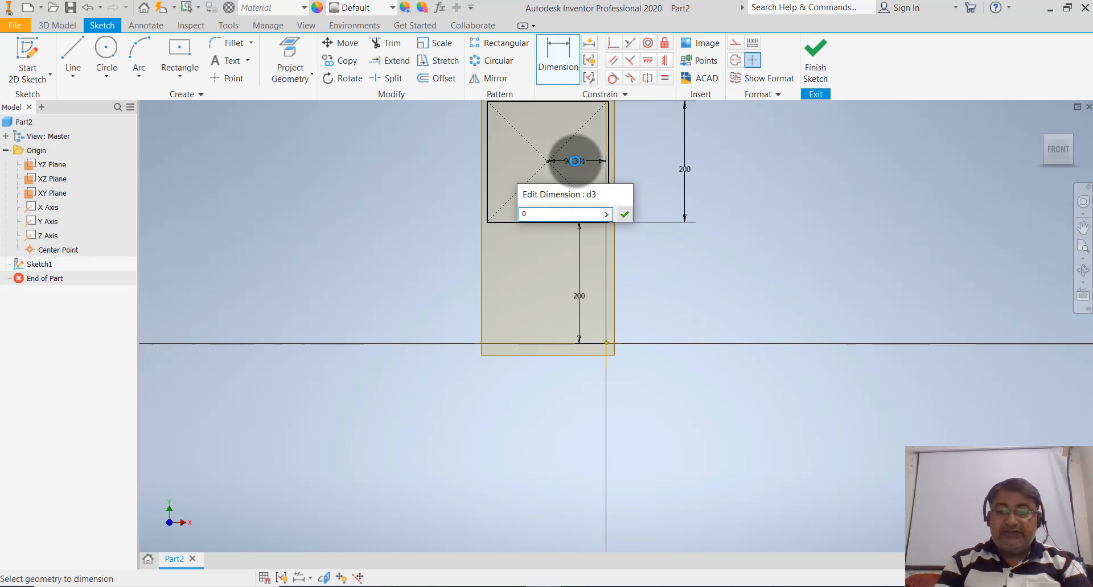
click(533, 171)
scroll(712, 277, up, 5)
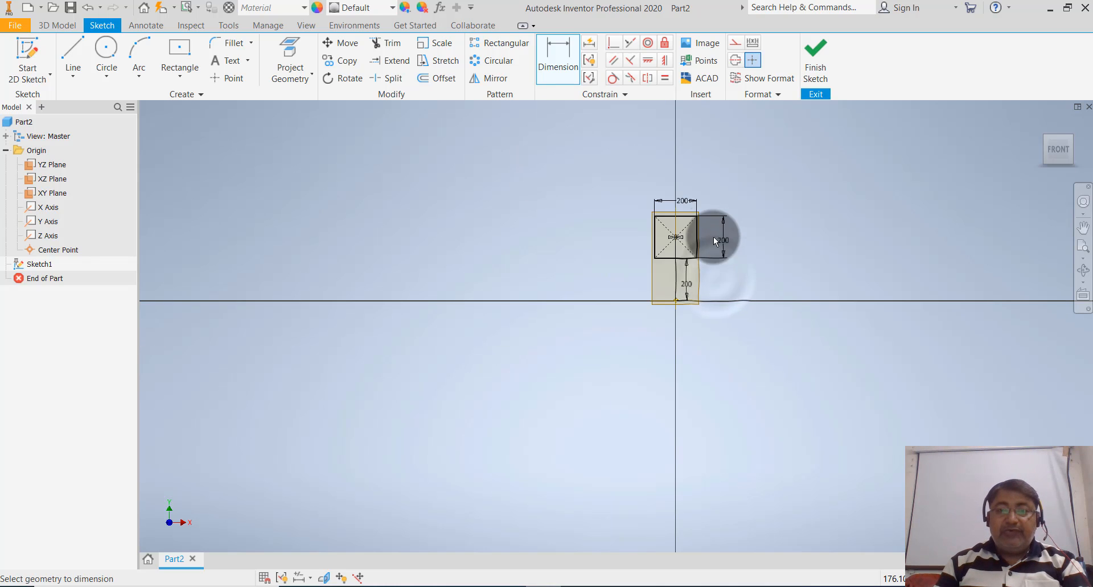
scroll(713, 235, down, 6)
scroll(668, 383, up, 2)
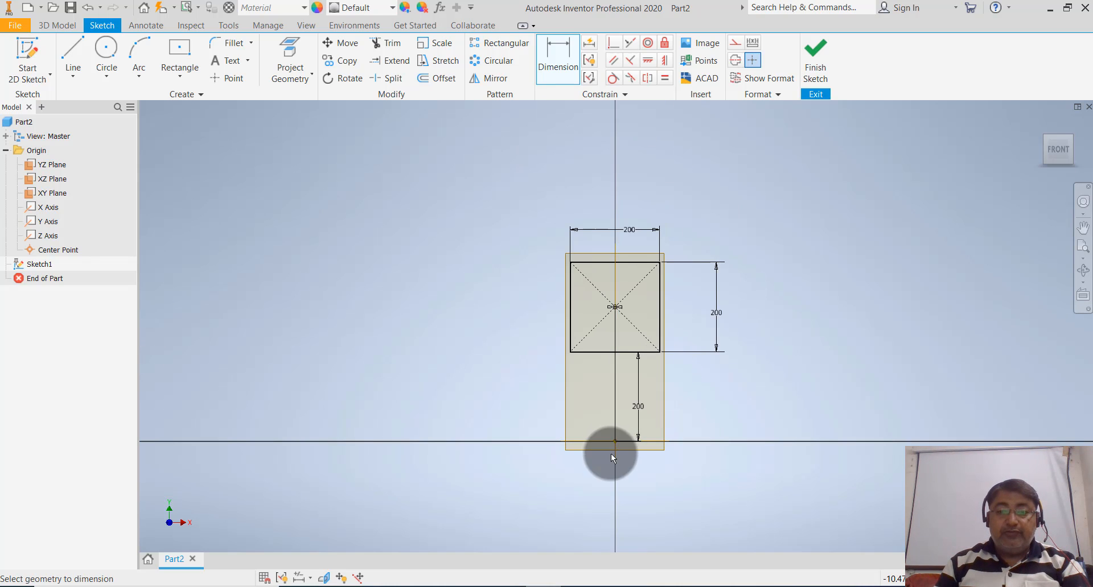
scroll(612, 286, down, 5)
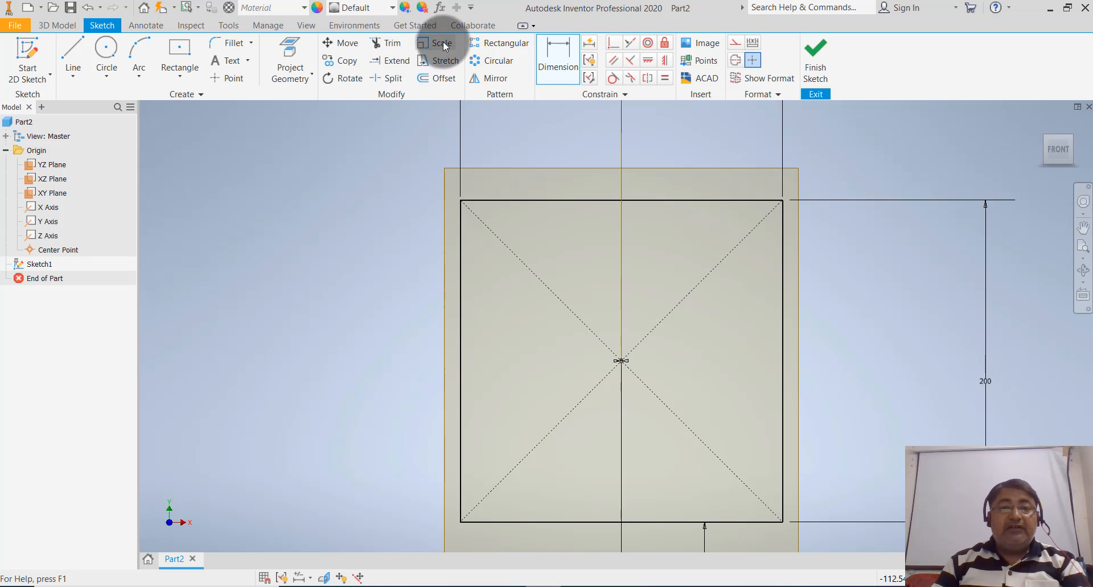
- Sketch a three-point arc inside the rectangle, about 150 mm wide at 0 degrees, with its crown touching the upper edge and a radius of about 237 mm
click(145, 81)
click(152, 105)
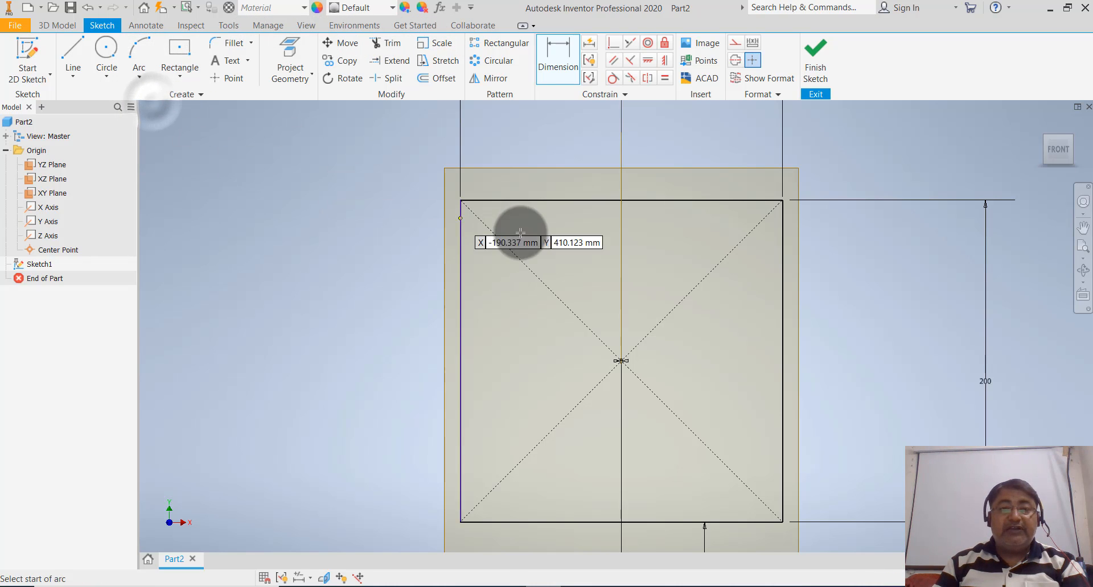
click(505, 220)
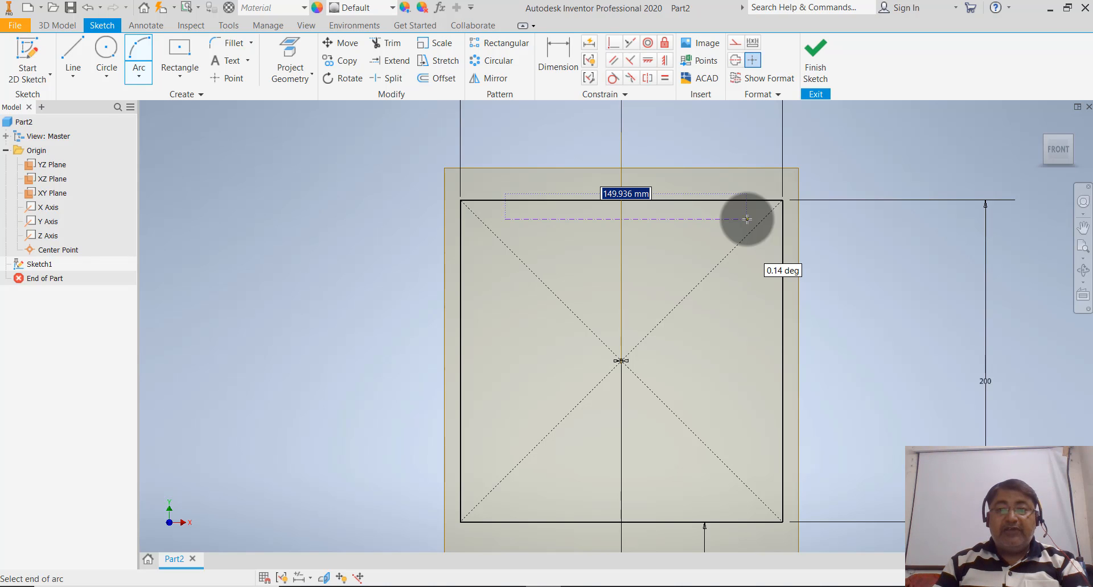
key(Tab)
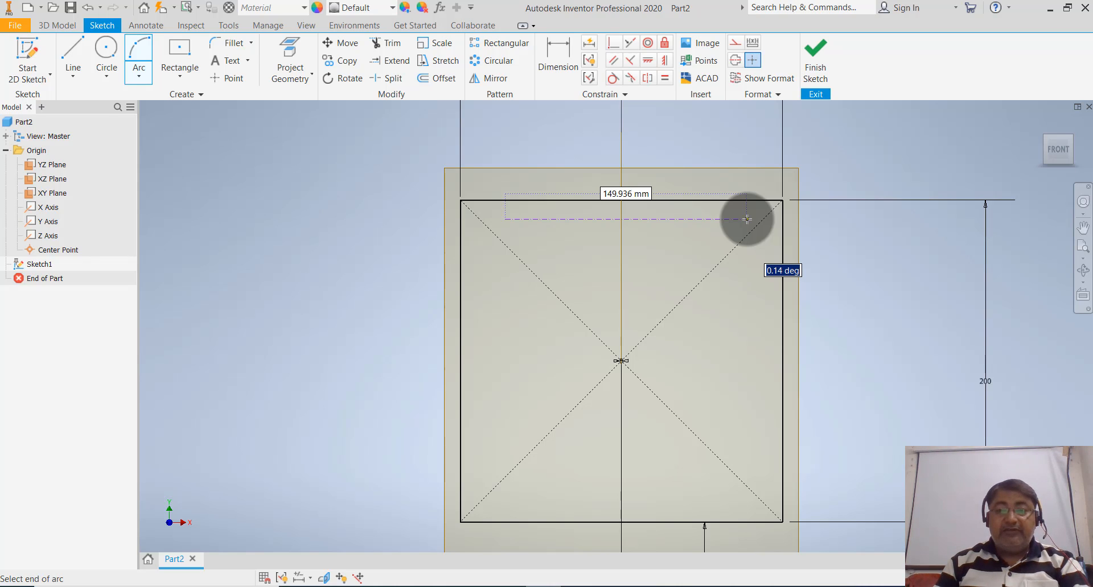
text(0)
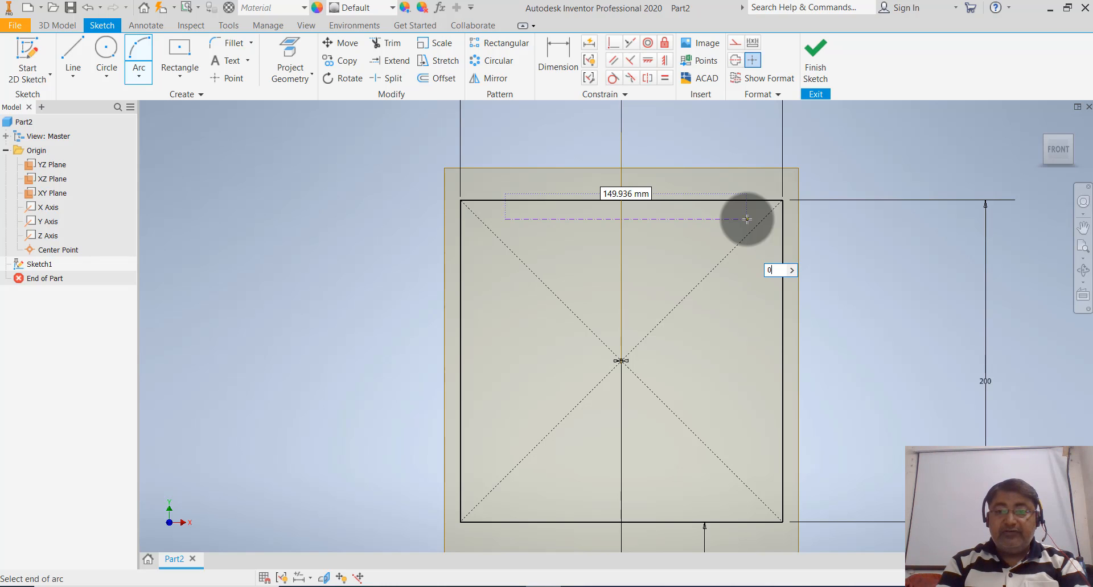
key(Return)
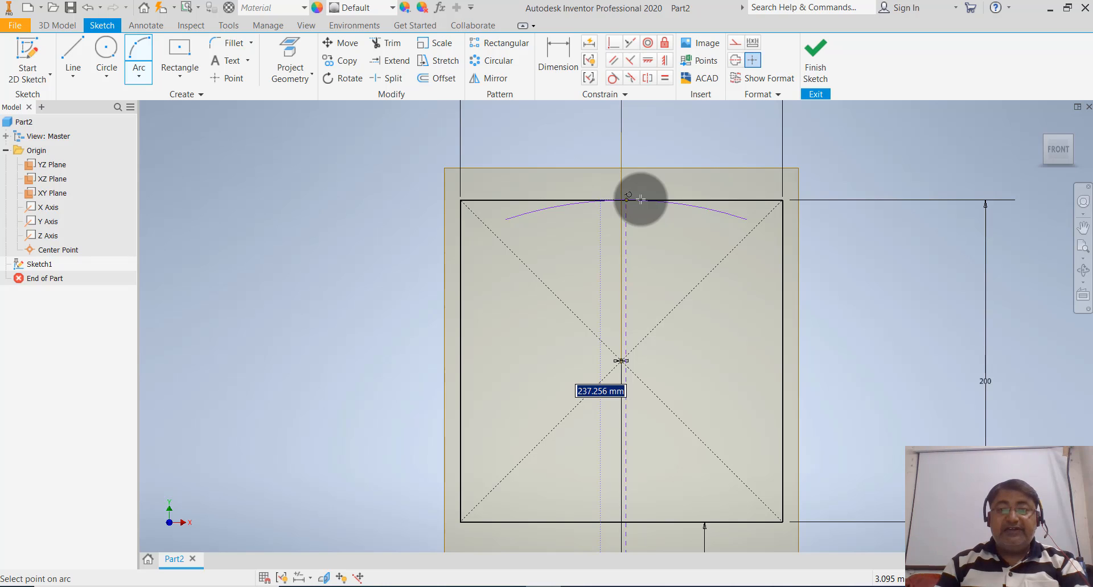
click(640, 199)
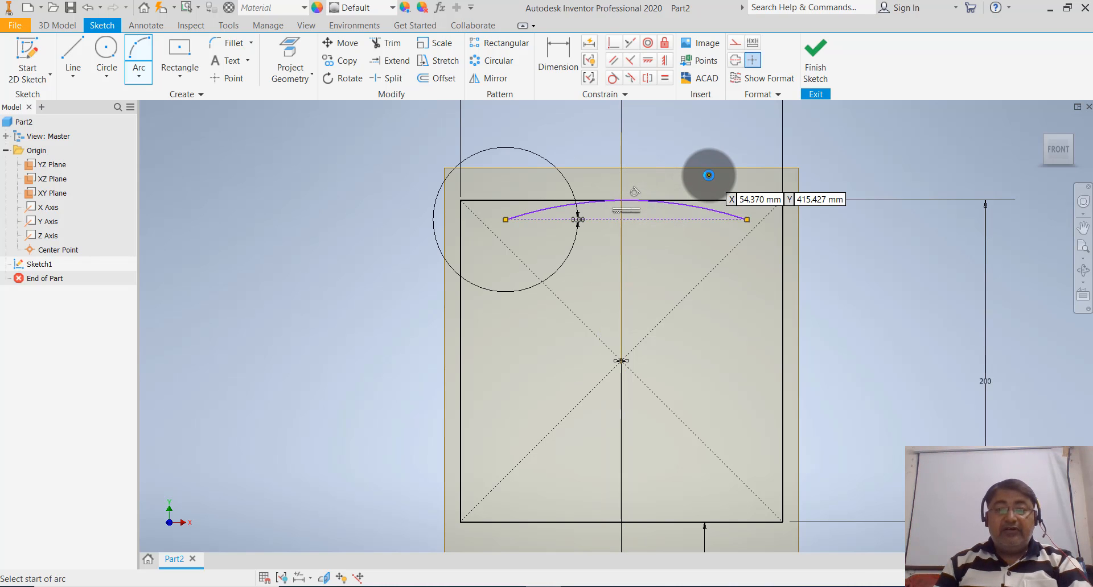
key(Escape)
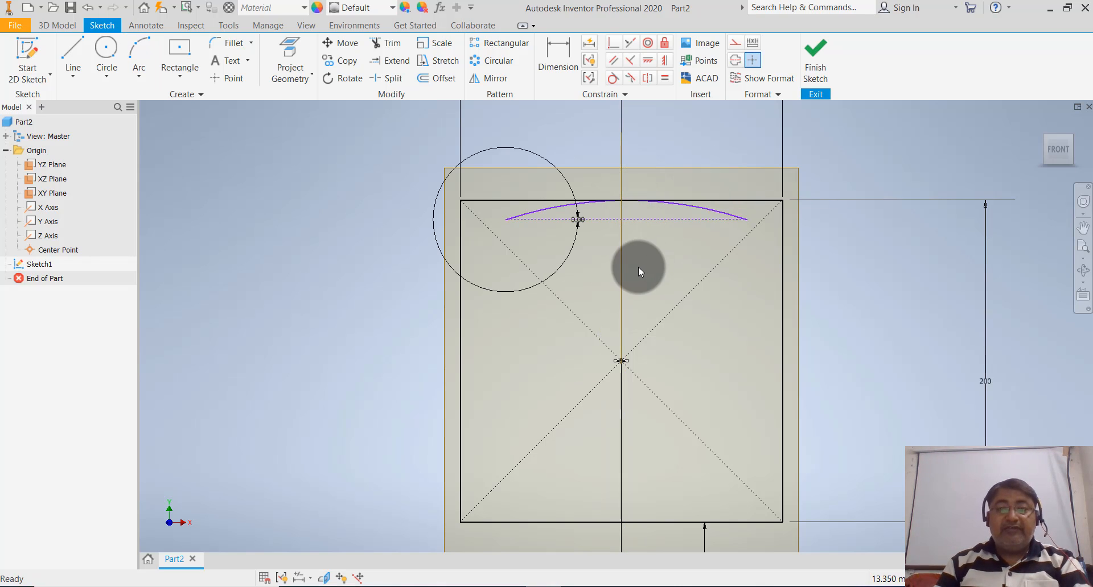
- Dimension the horizontal distance from the arc's left endpoint to the rectangle's center as 75 mm
click(547, 65)
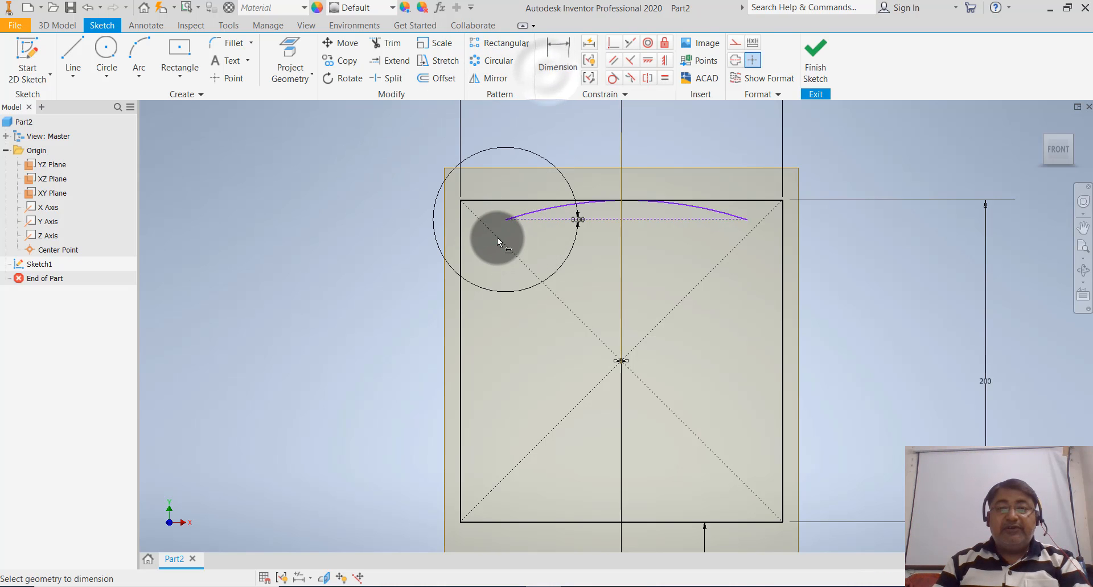
click(504, 220)
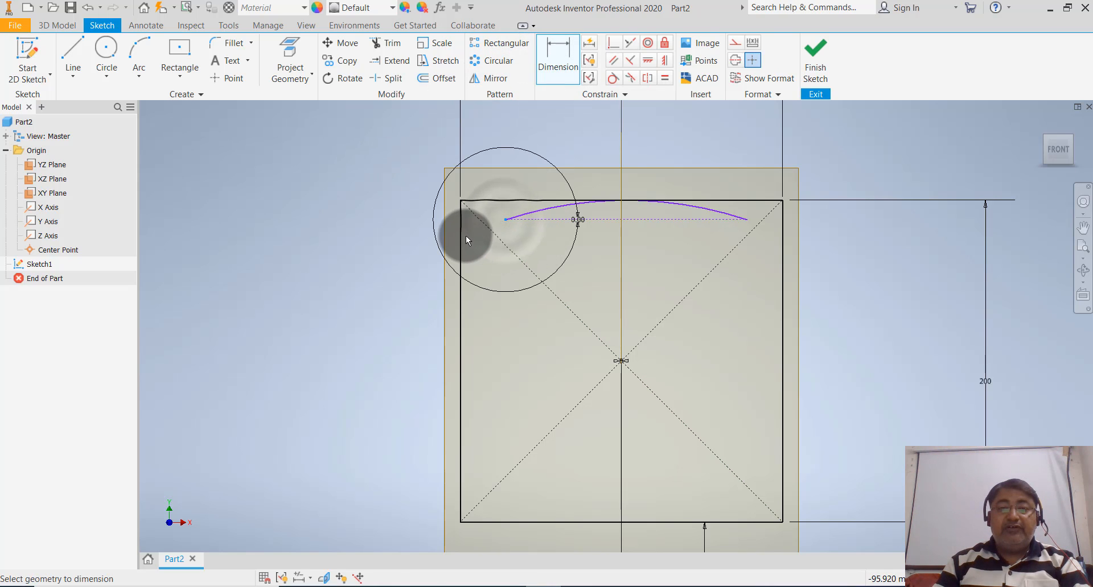
click(620, 361)
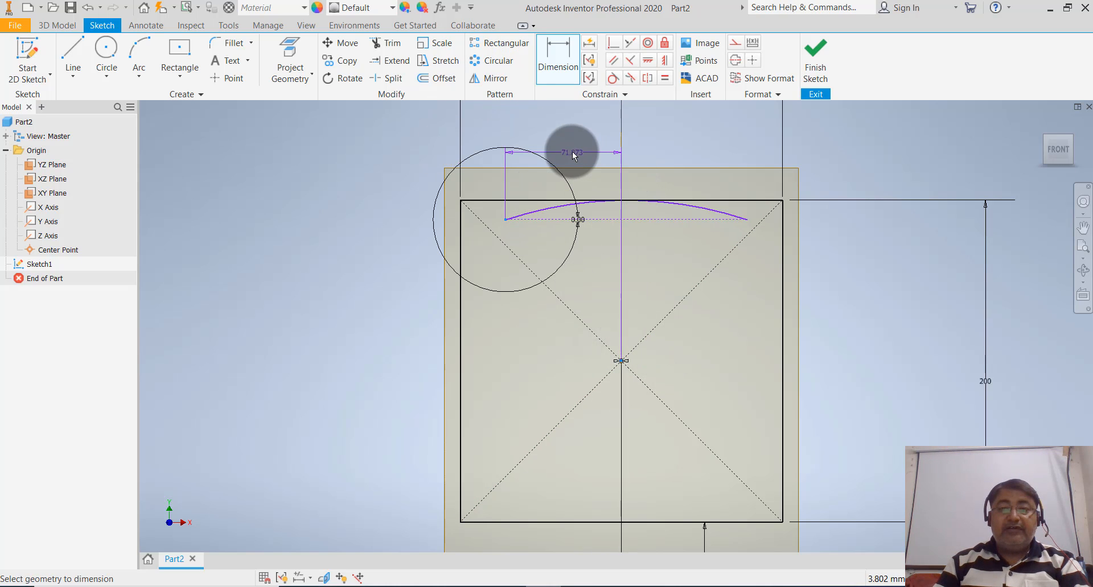
click(571, 142)
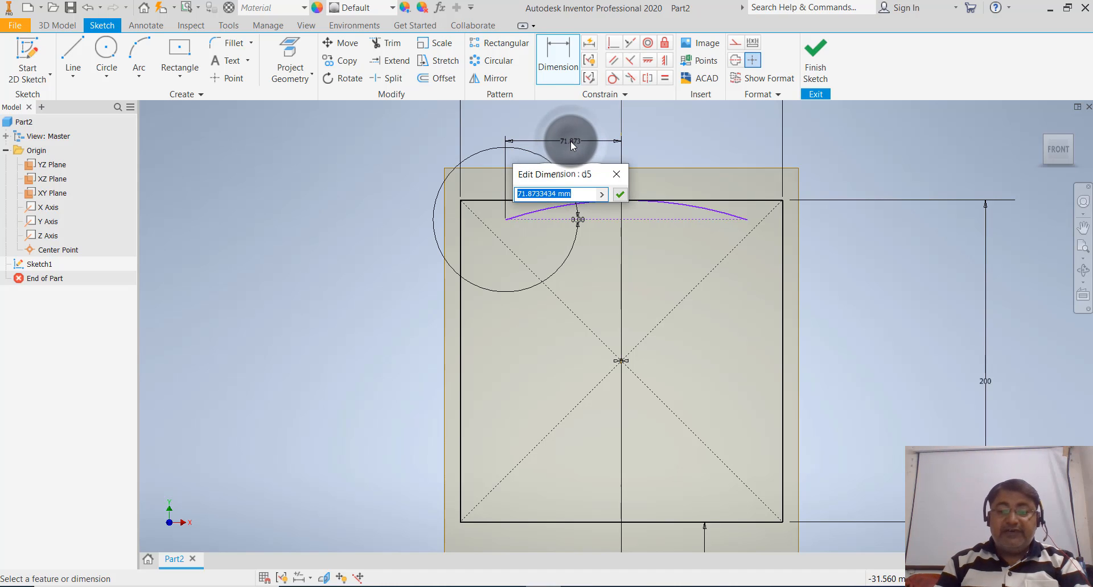
text(75)
key(Return)
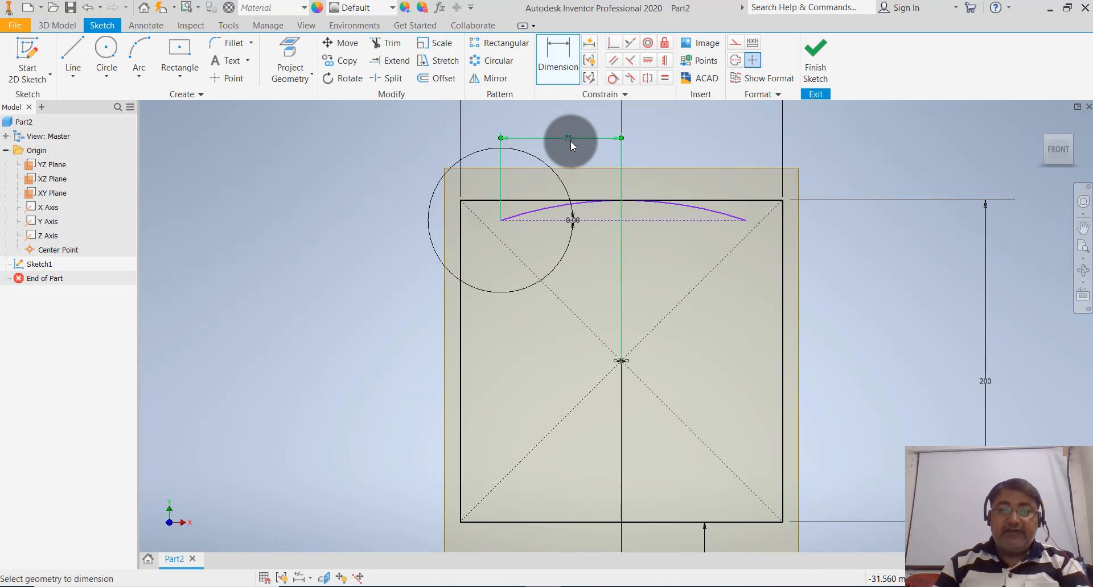
- Dimension the horizontal distance between the arc's two endpoints as 150 mm
click(501, 221)
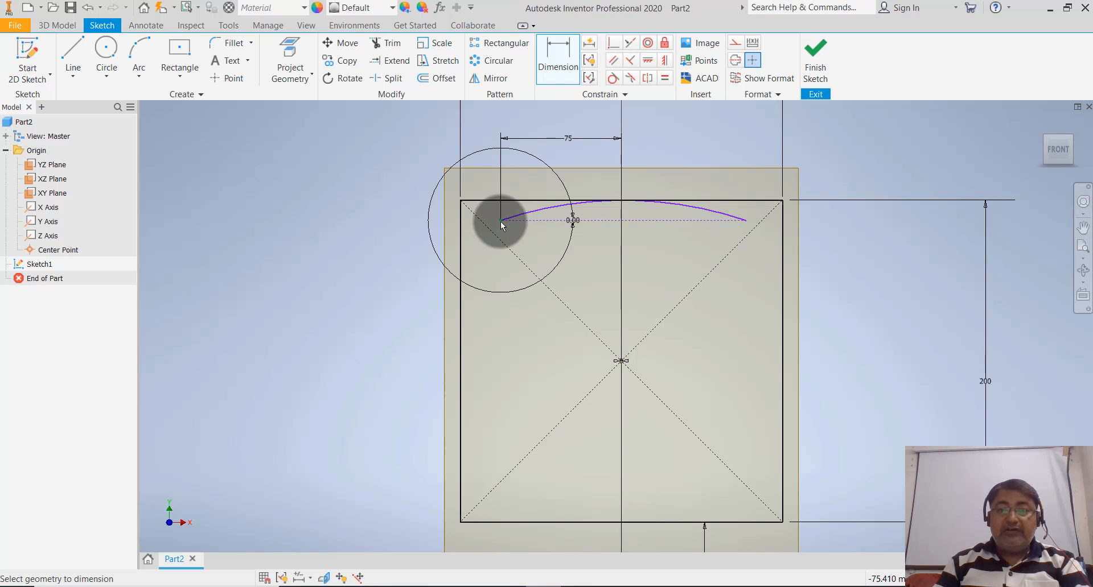
click(747, 222)
click(644, 268)
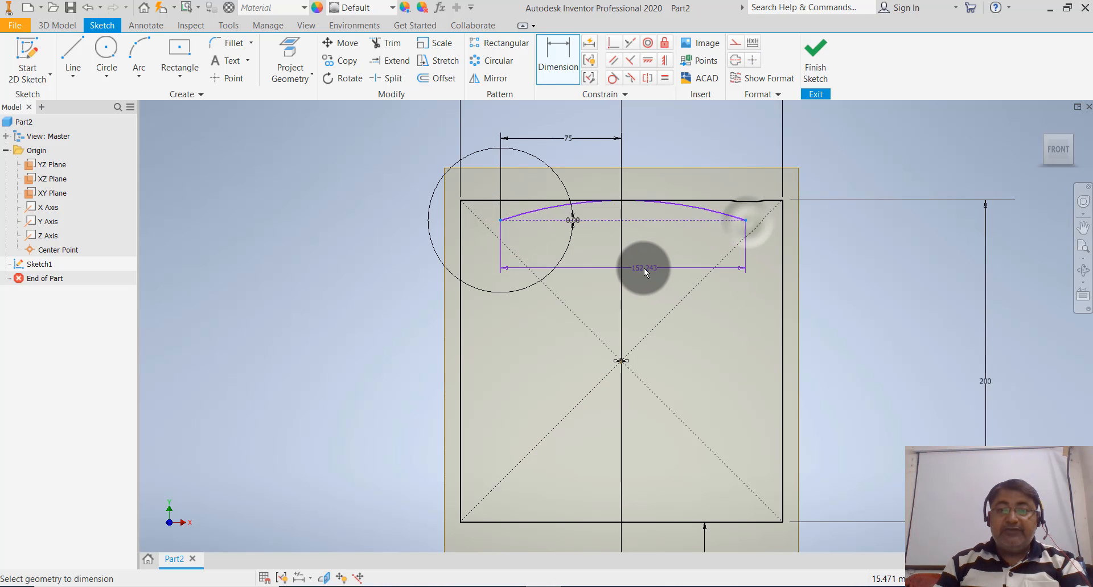
text(150)
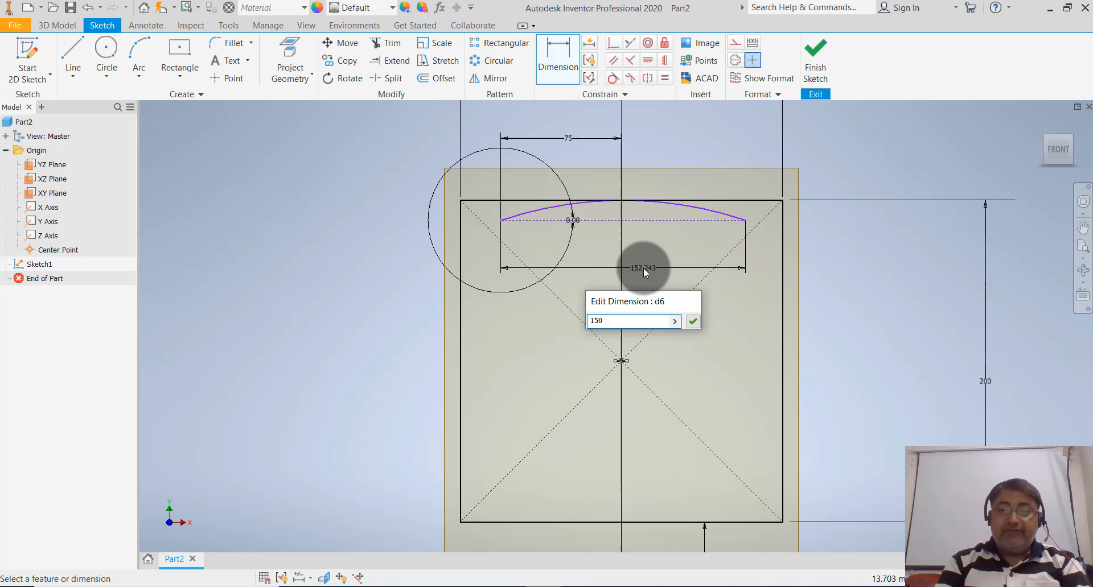
key(Return)
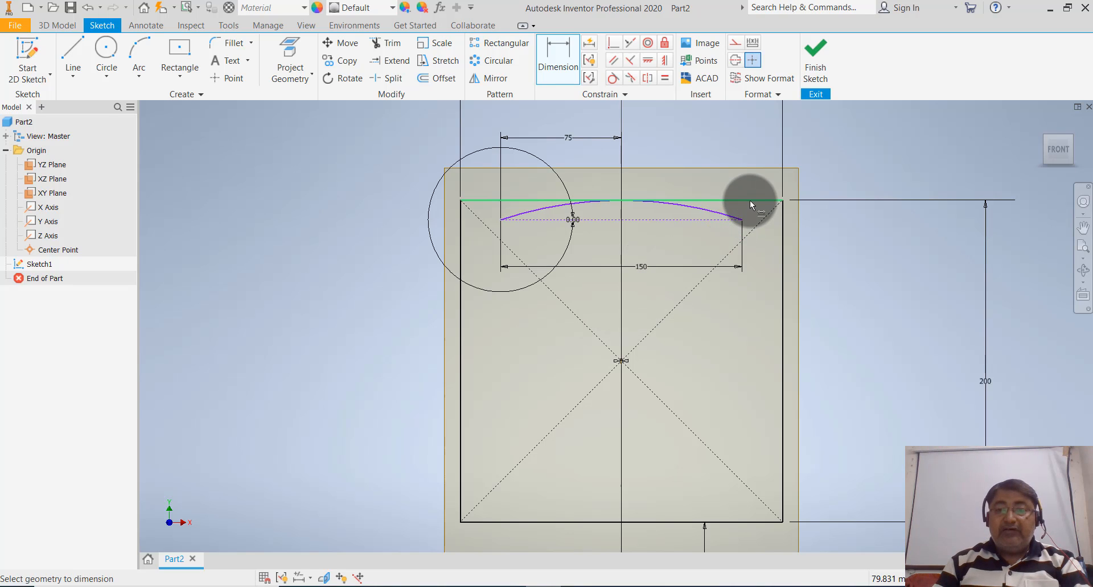
- Dimension the vertical distance from the rectangle's upper edge to the arc's right endpoint as 8 mm
click(749, 200)
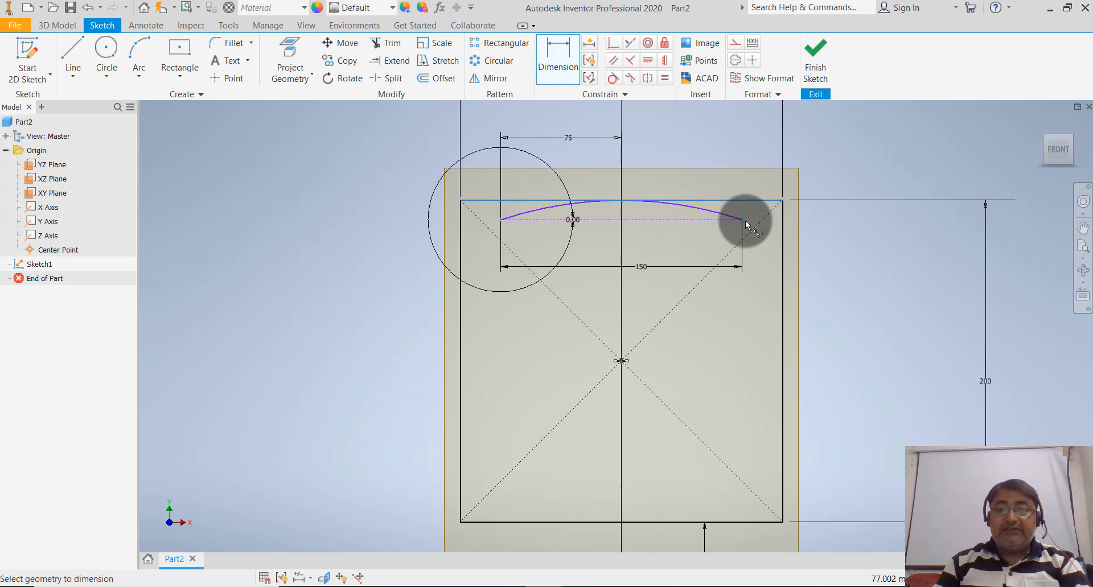
click(745, 220)
click(834, 222)
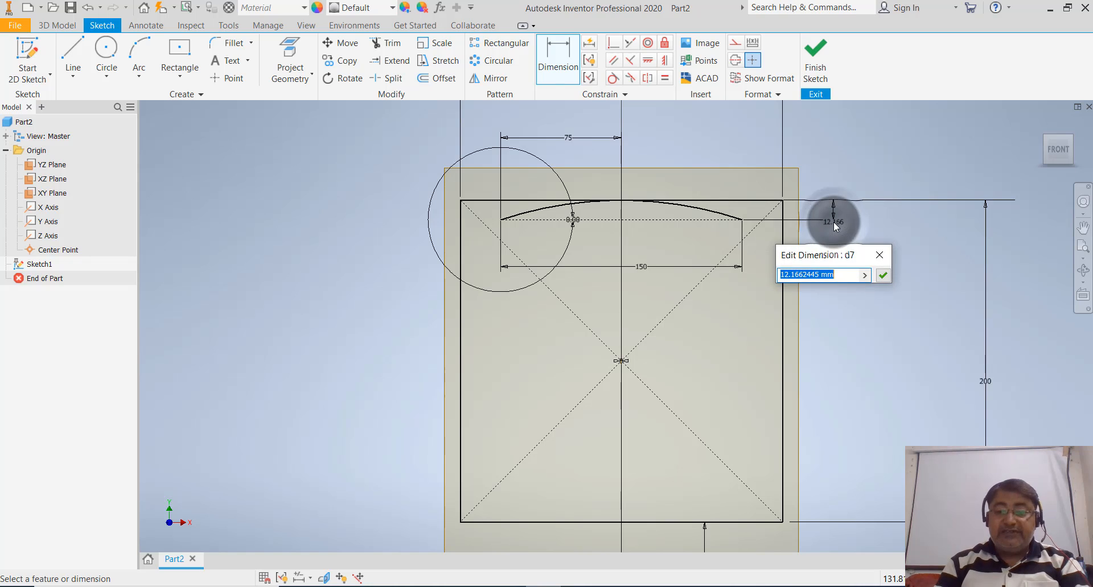
text(8)
key(Return)
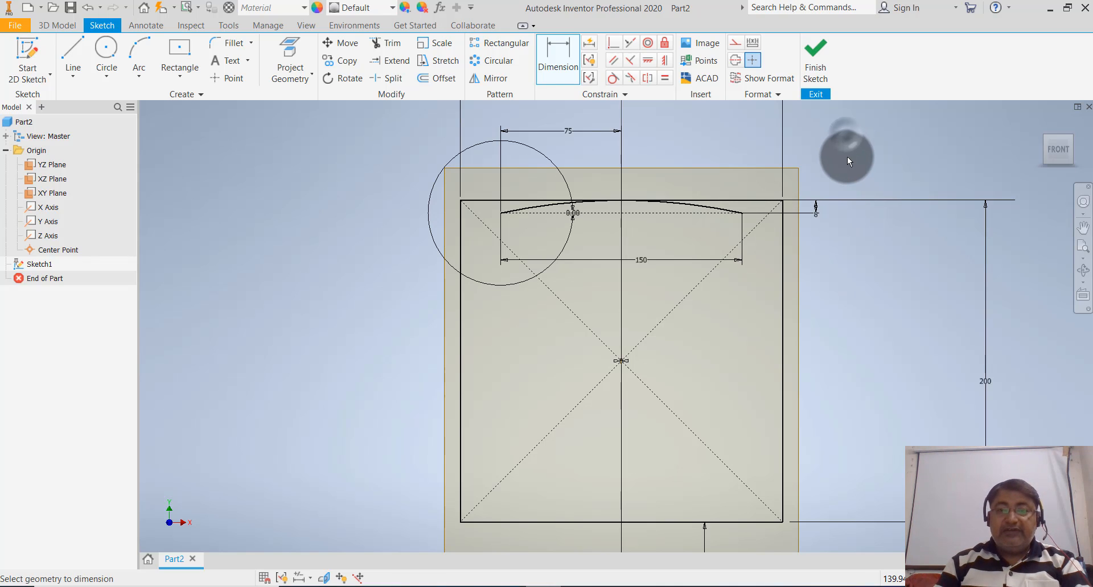
key(Escape)
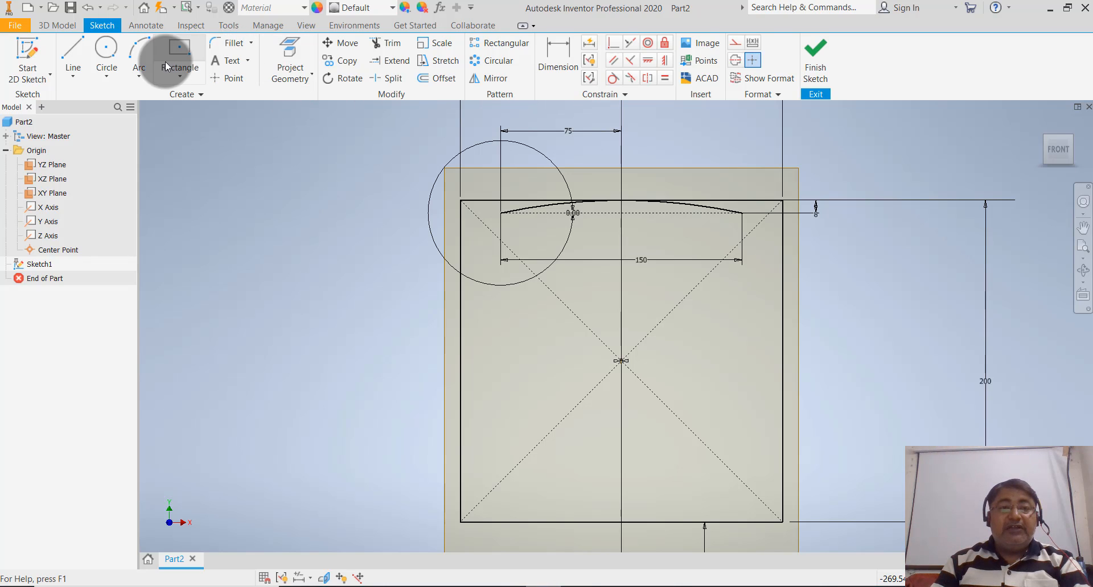
- Draw a 184 mm vertical line downward from the arc's left endpoint
click(80, 79)
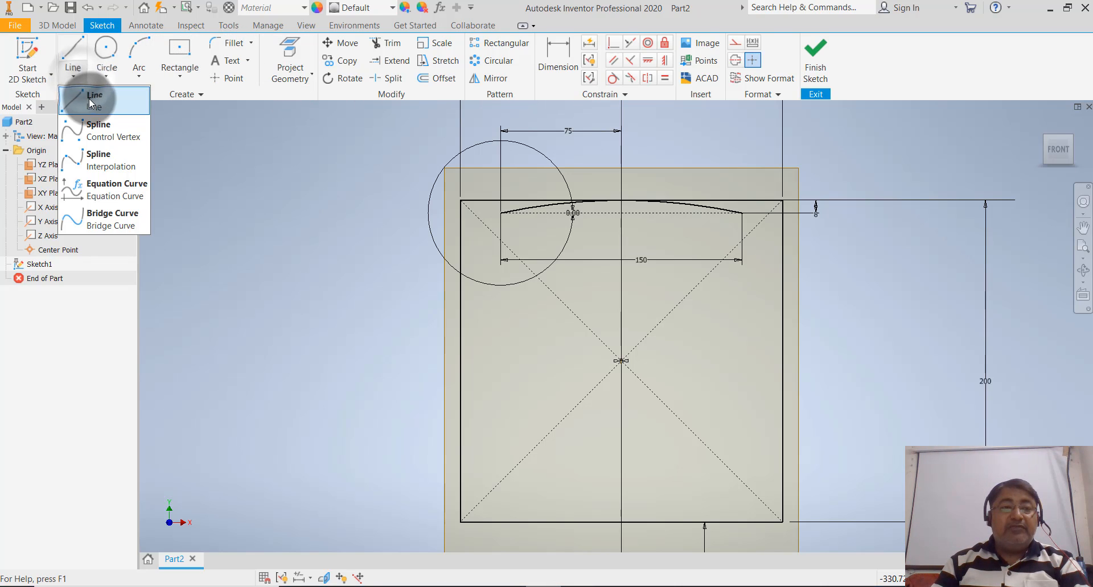
click(89, 97)
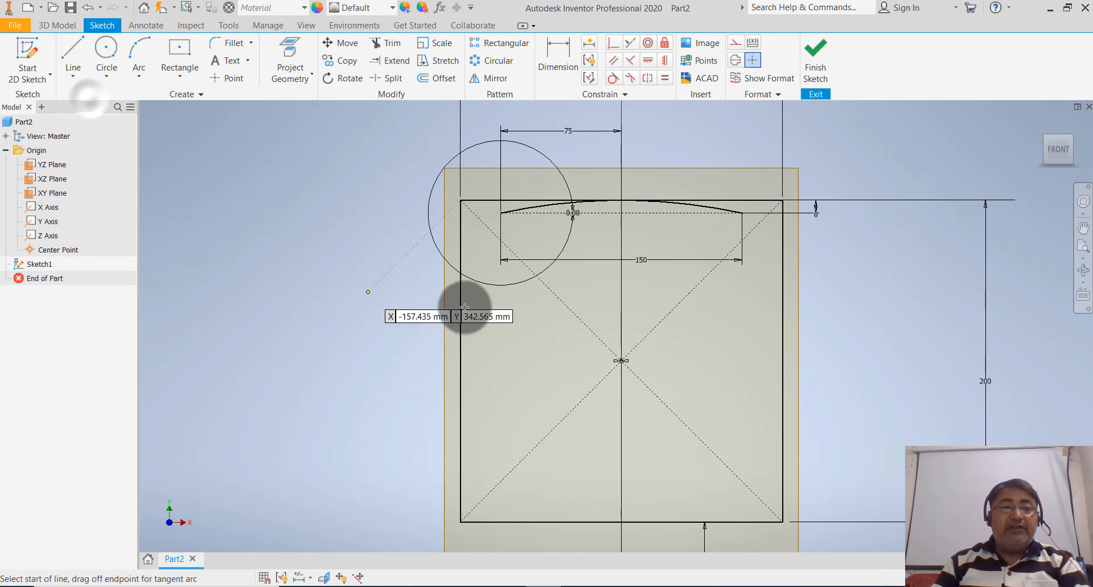
click(500, 214)
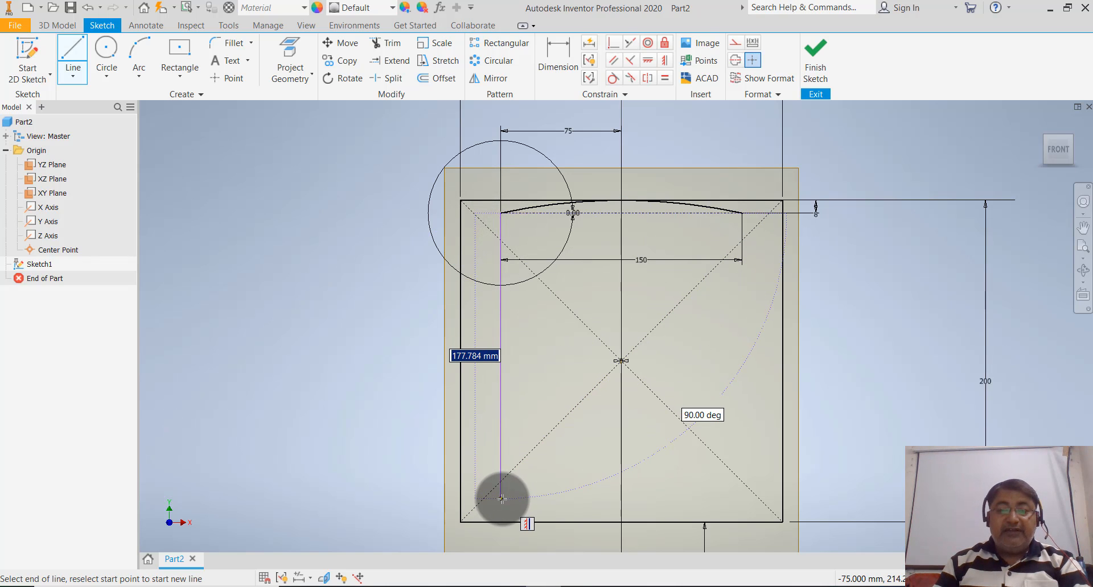
text(18)
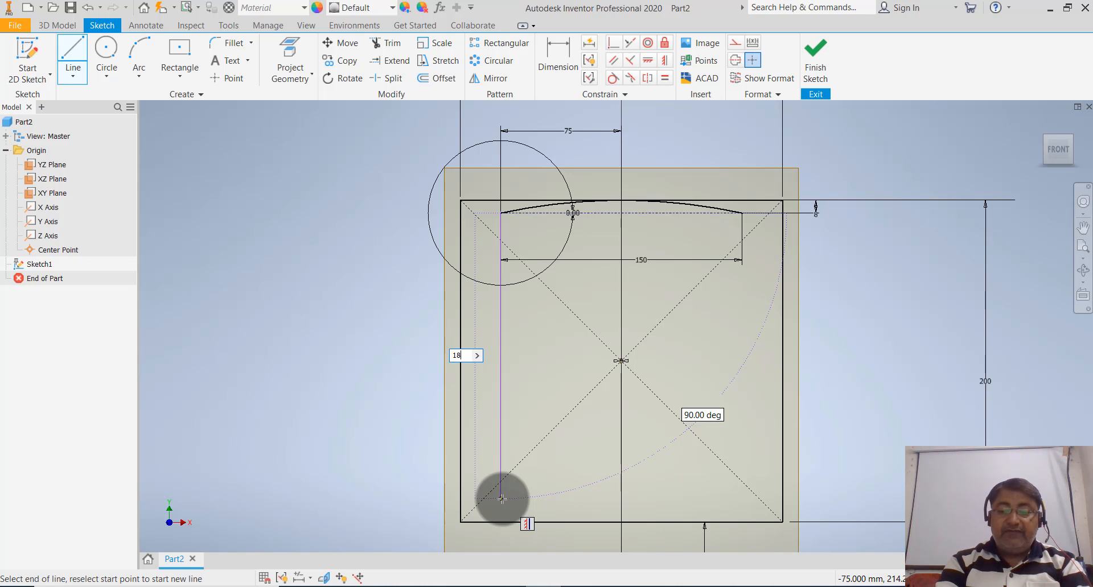
text(4)
key(Return)
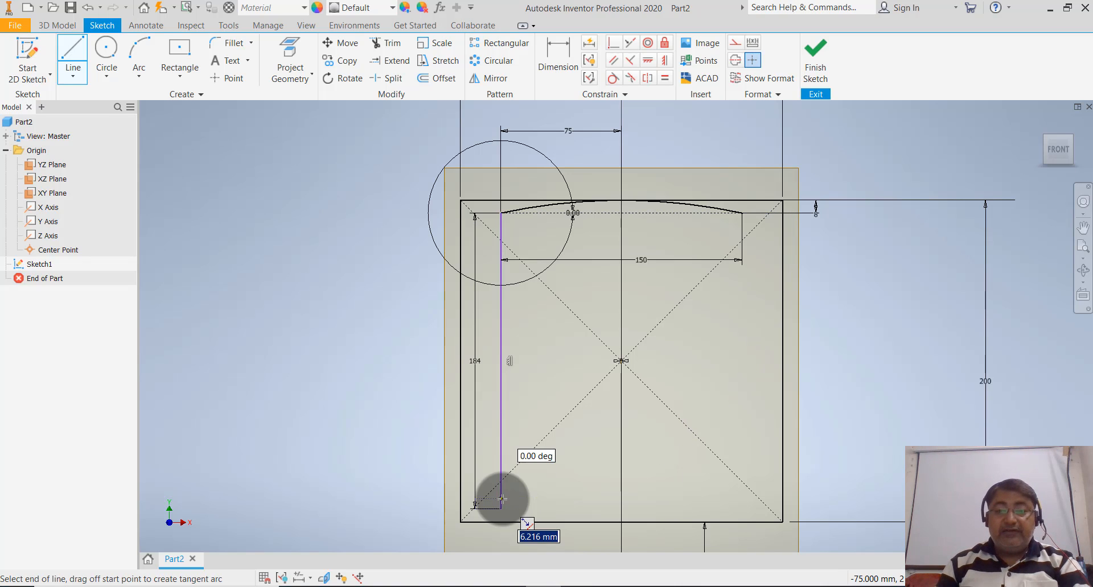
- Draw a three-point arc between the 184 mm line's endpoints, bulging outward to the square's left edge, with a radius of about 182 mm
key(Escape)
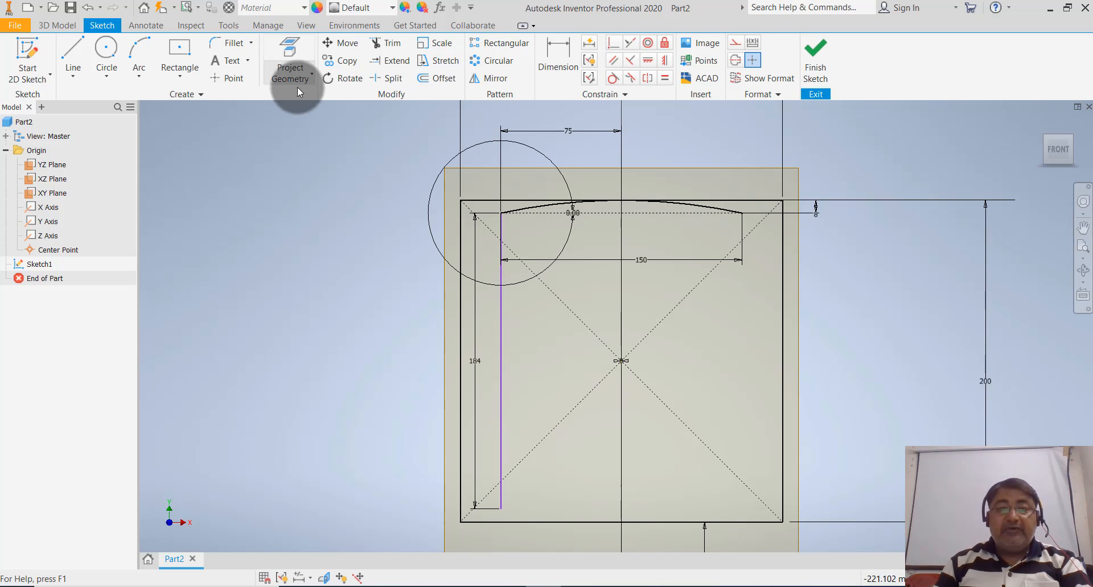
click(146, 69)
click(155, 97)
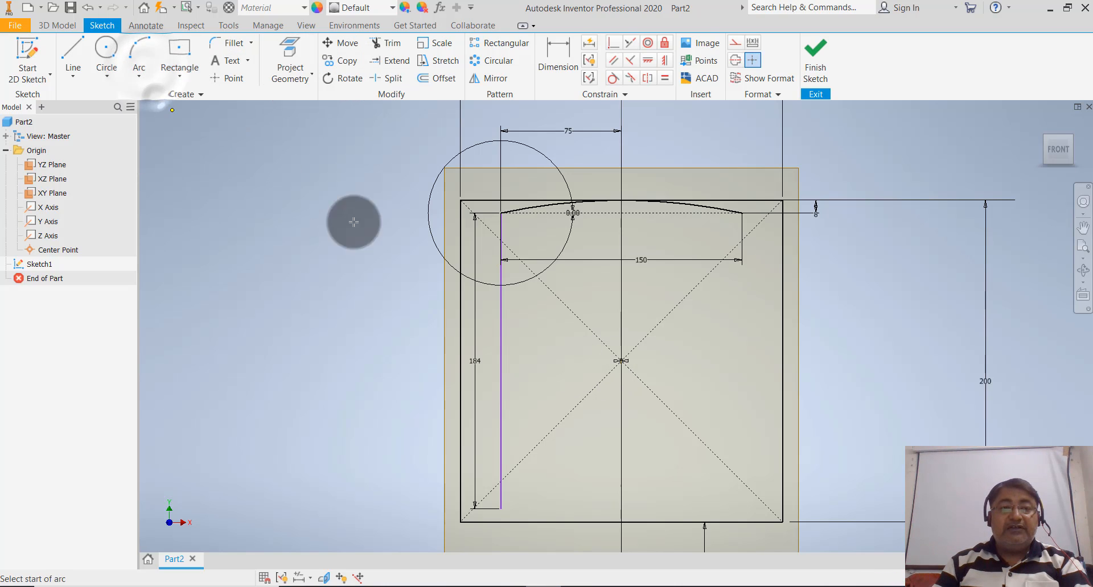
click(501, 213)
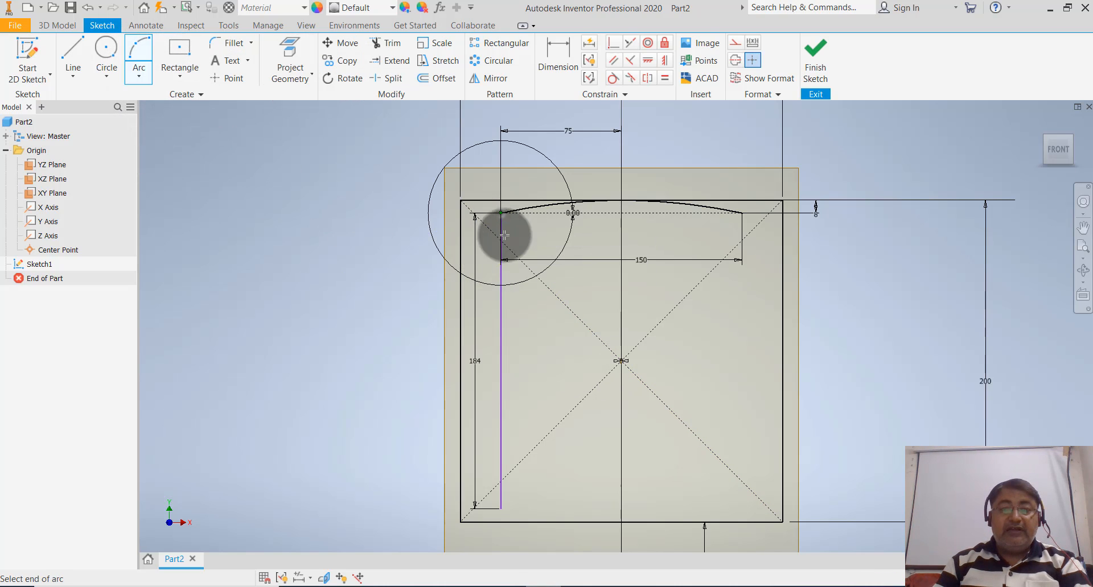
click(499, 508)
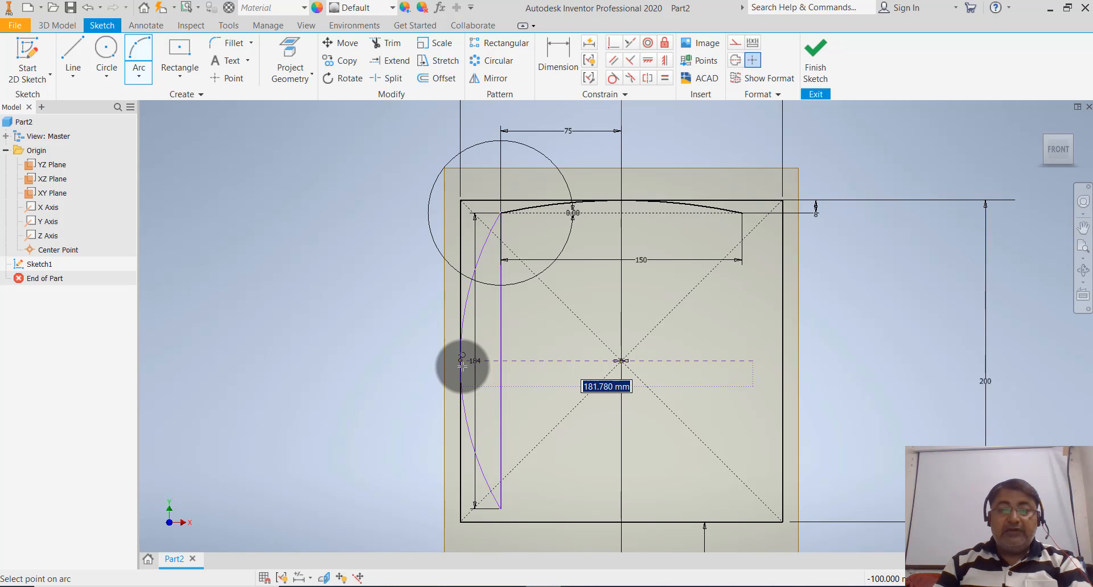
click(462, 366)
key(Escape)
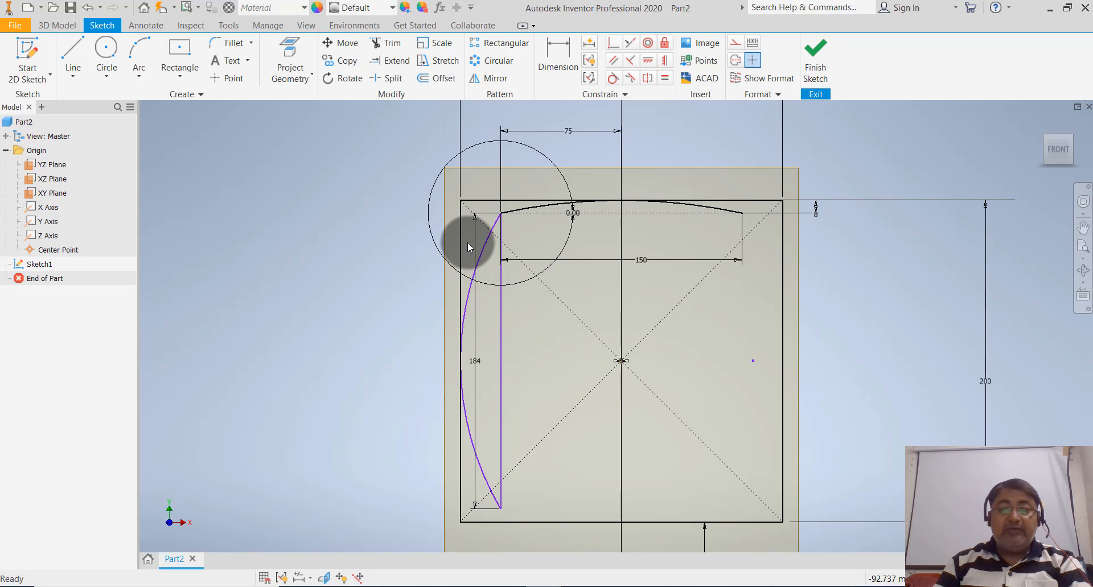
- Draw a downward semicircular arc from the 184 mm line's lower endpoint, spanning 30 mm horizontally with a 15 mm radius
scroll(563, 333, up, 3)
scroll(576, 441, down, 4)
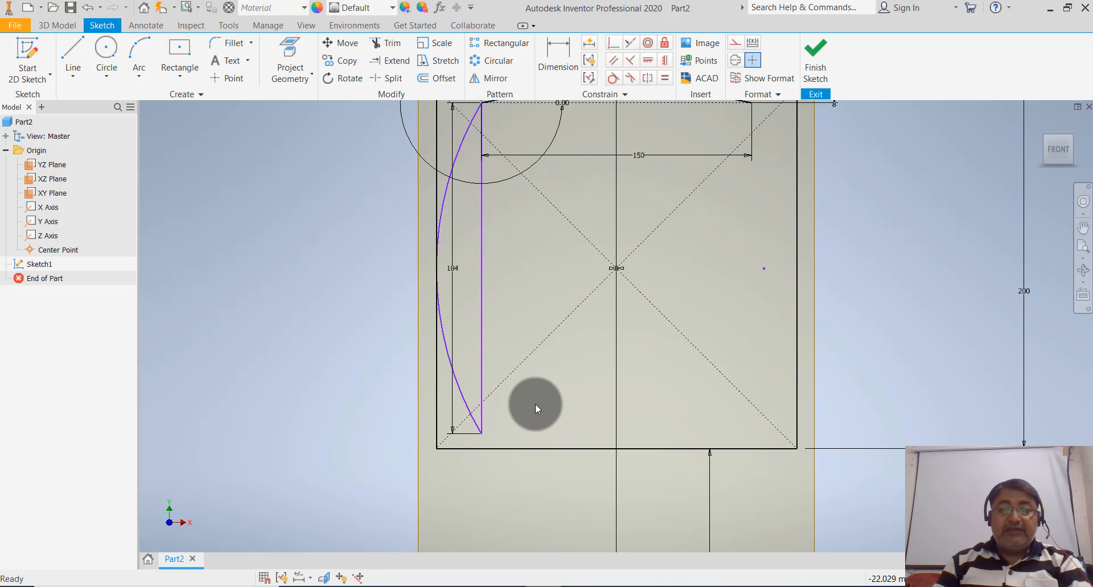
scroll(535, 404, down, 4)
scroll(479, 275, up, 3)
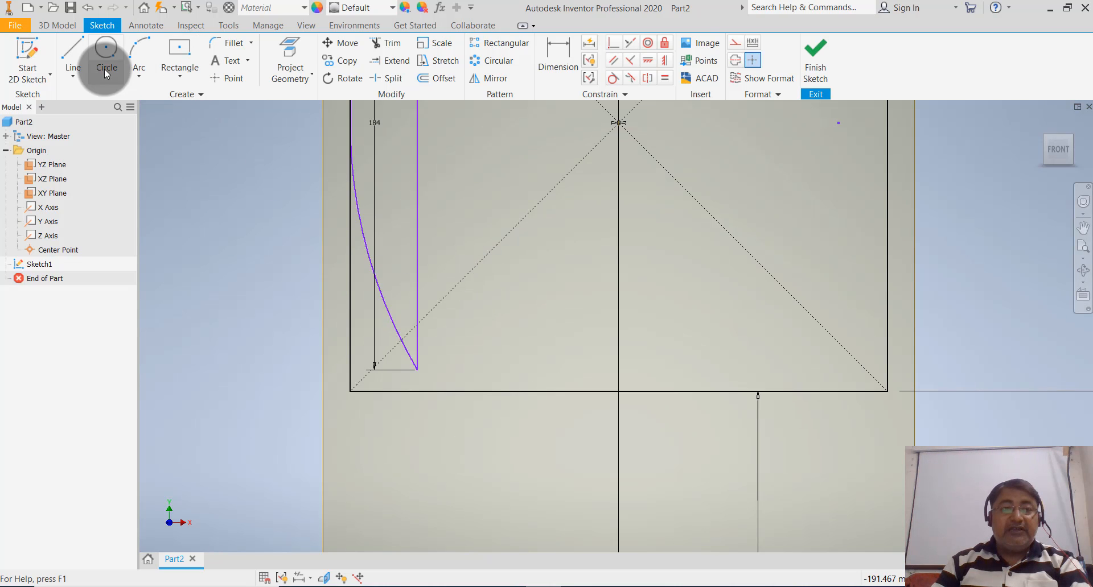
click(137, 78)
click(155, 107)
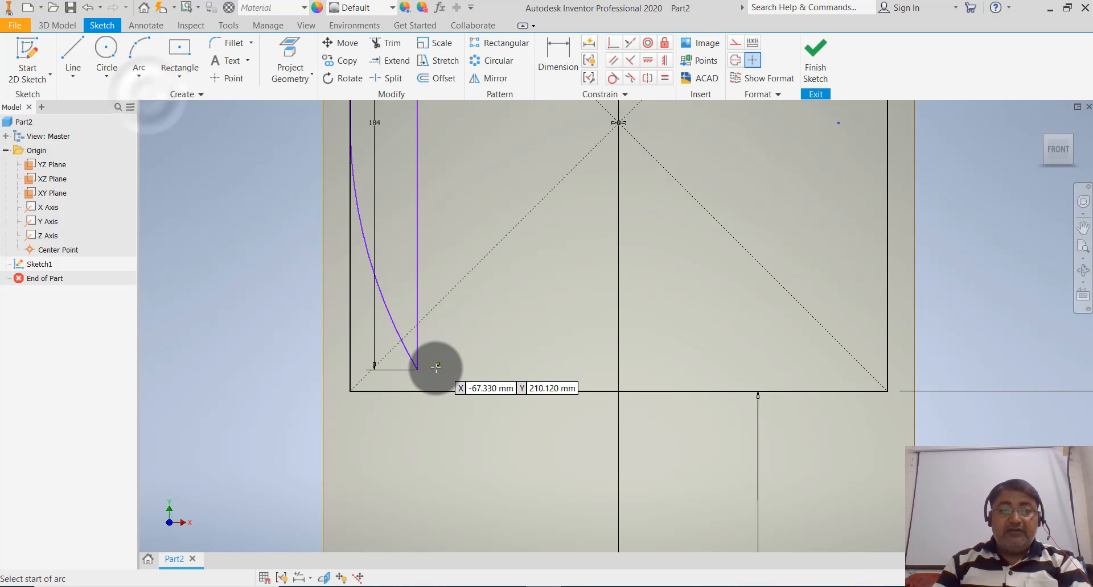
click(418, 370)
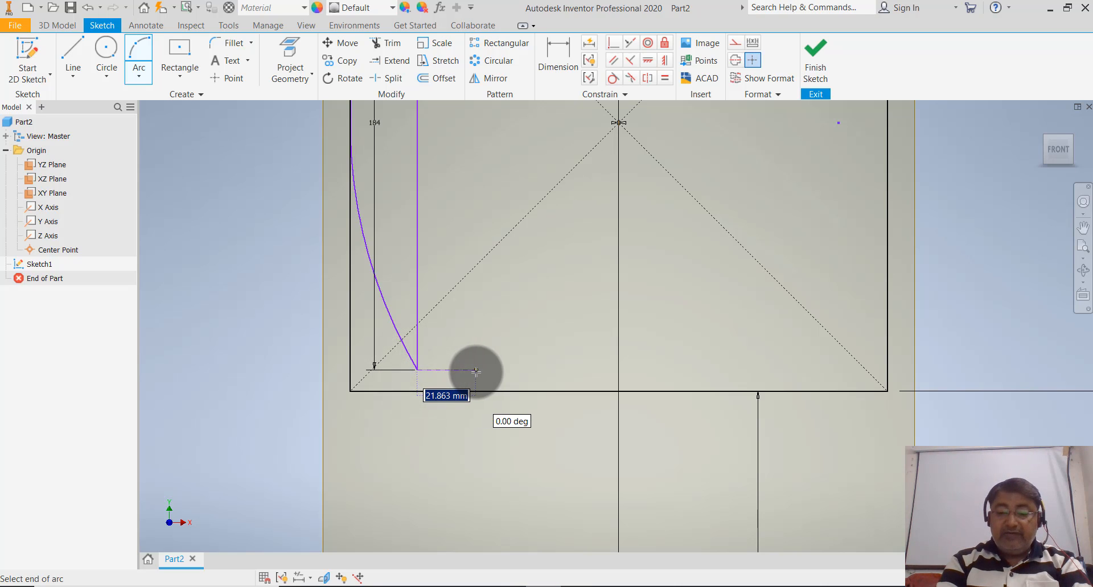
text(3)
click(476, 371)
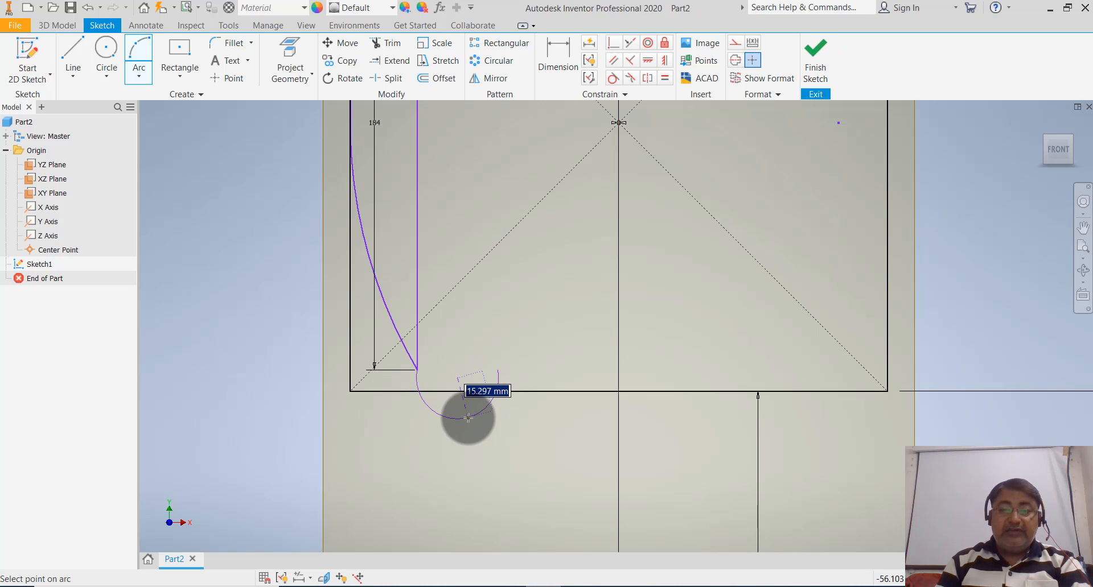
text(15)
key(Return)
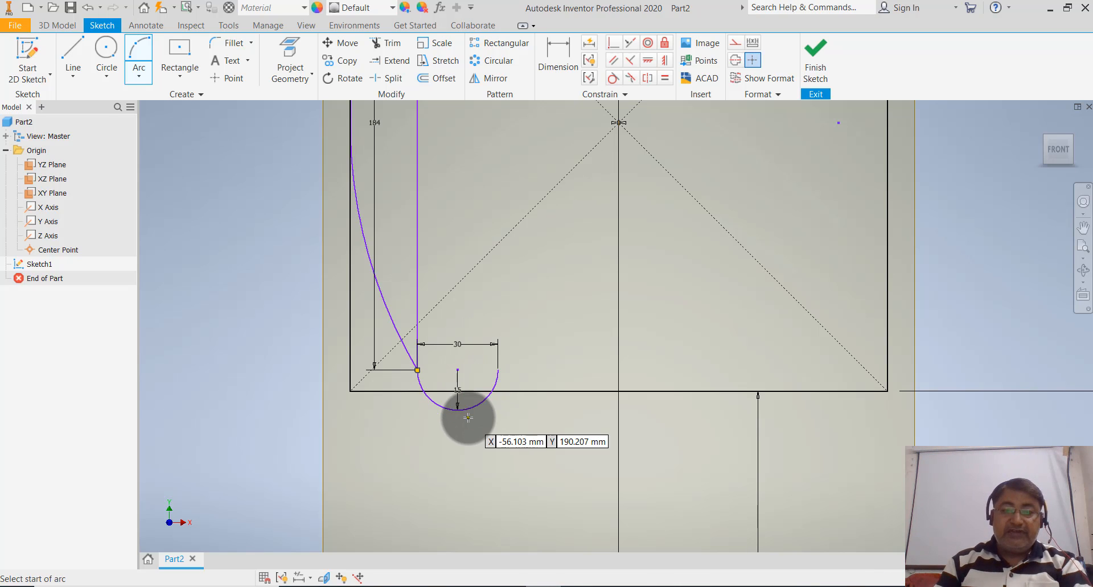
key(Escape)
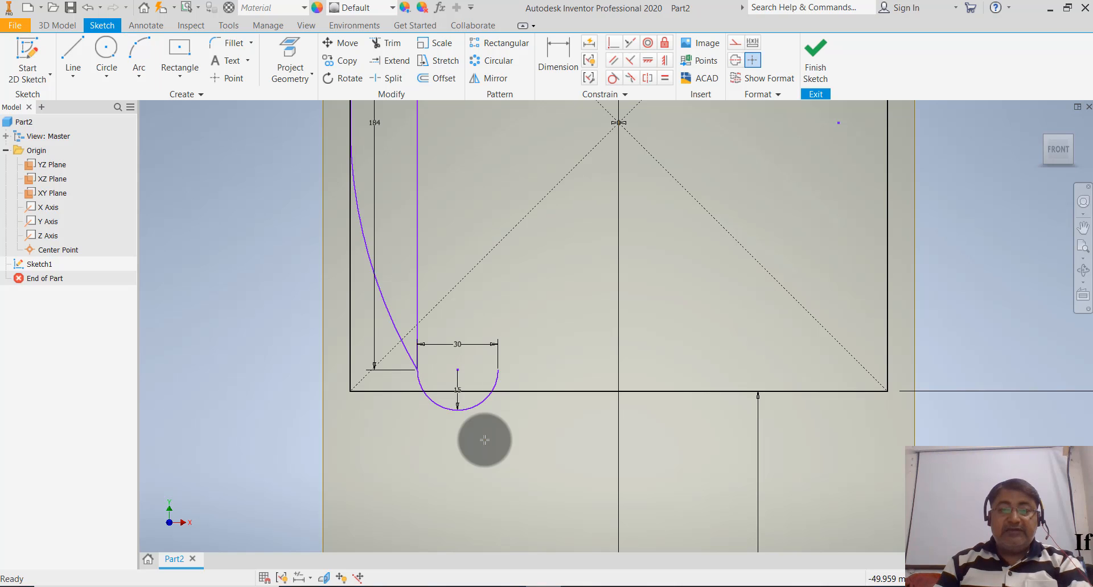
- Draw a vertical line from the origin up through the square's center, ending above the square
scroll(484, 441, down, 5)
scroll(496, 344, up, 3)
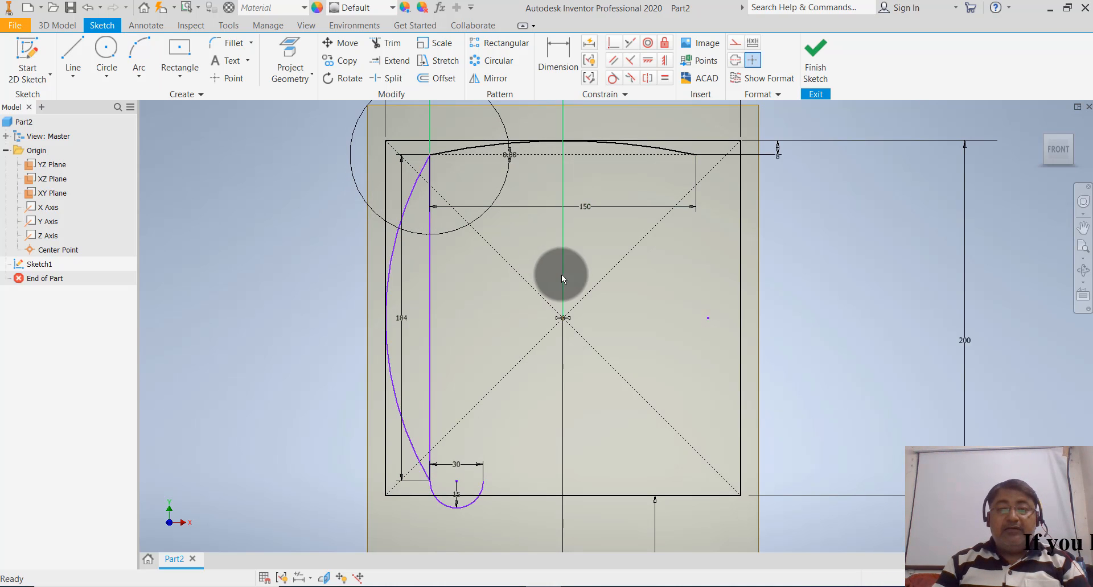
scroll(561, 274, down, 5)
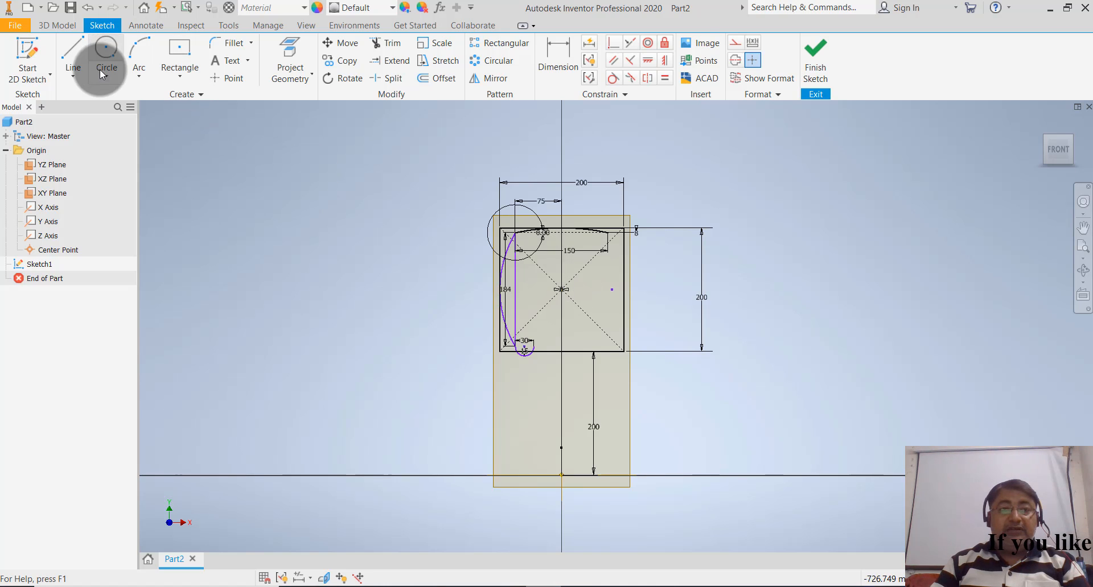
click(77, 73)
click(93, 96)
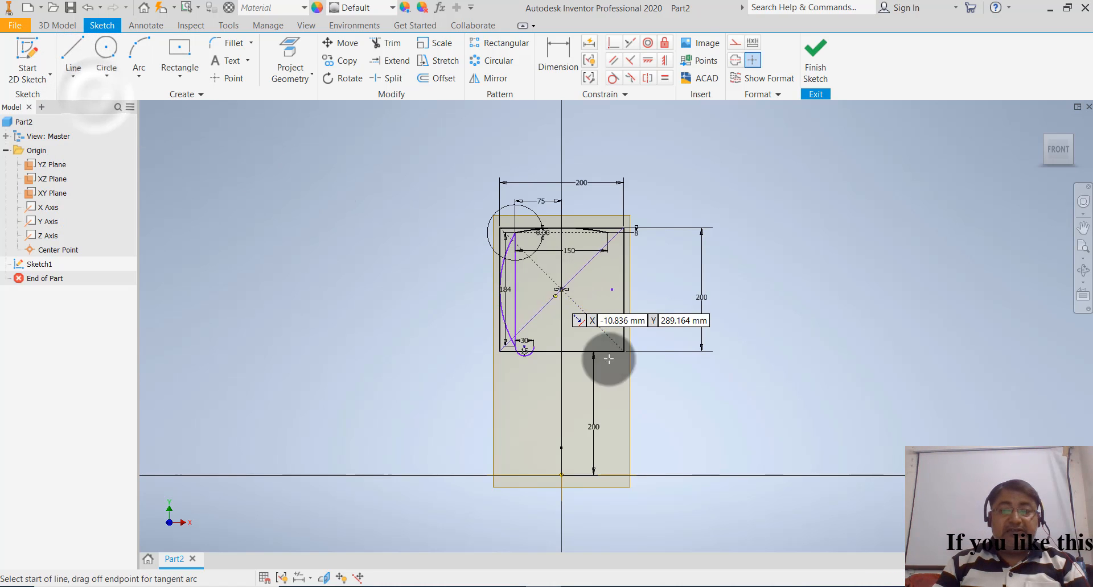
click(561, 476)
click(561, 112)
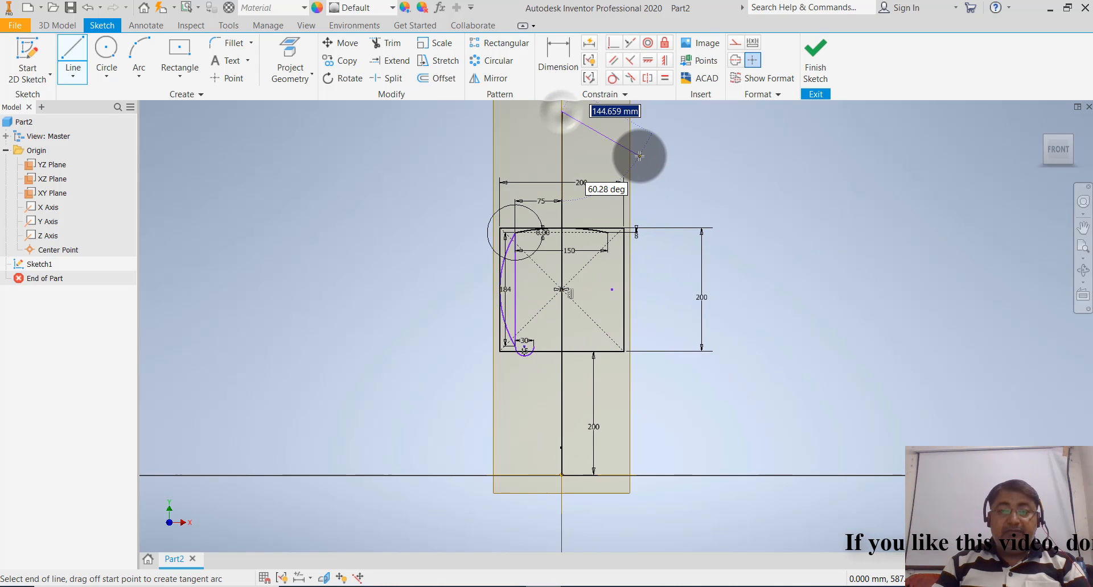
key(Escape)
- Mirror the outward-bulging side arc and the small lower semicircle across the vertical center line
scroll(670, 175, up, 4)
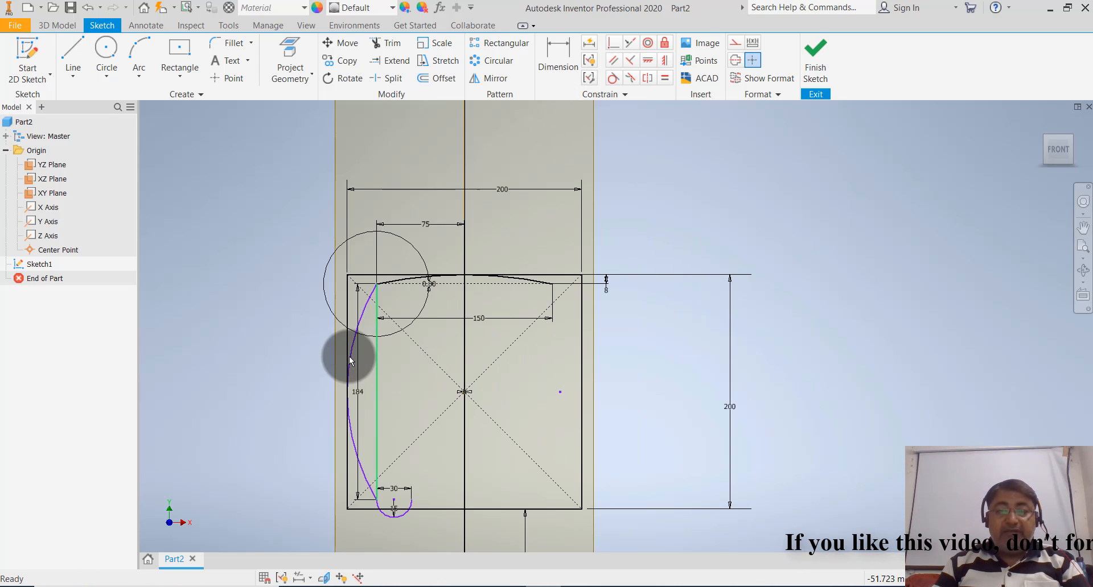
click(360, 310)
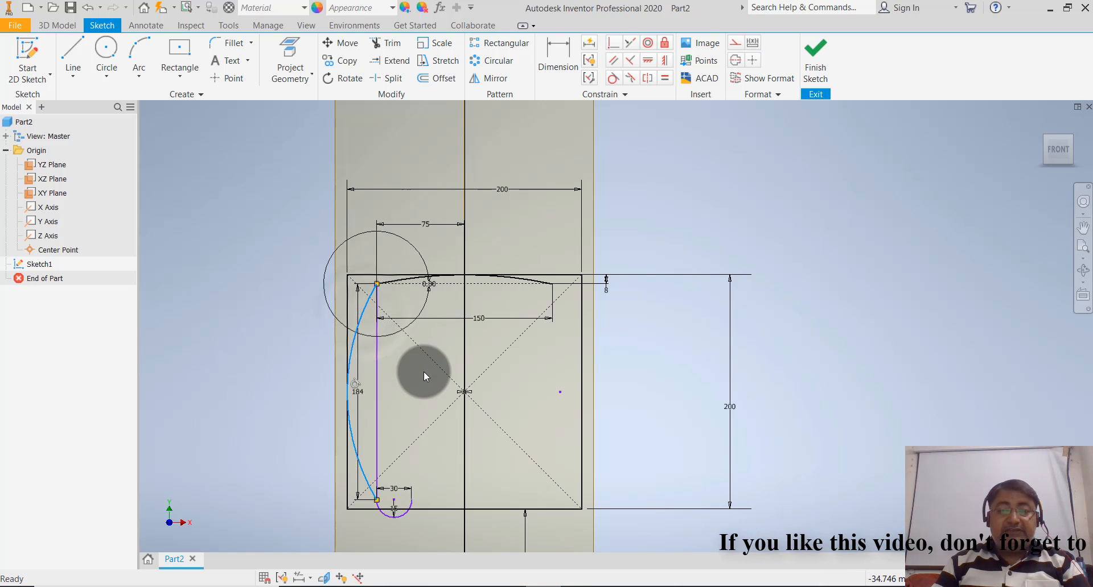
ctrl+click(402, 516)
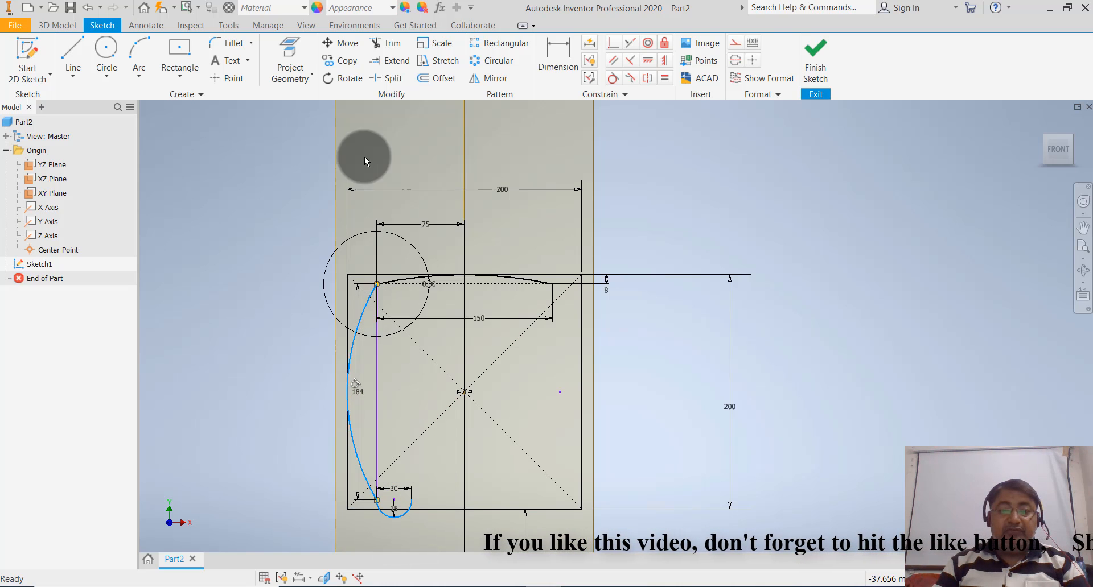
click(502, 78)
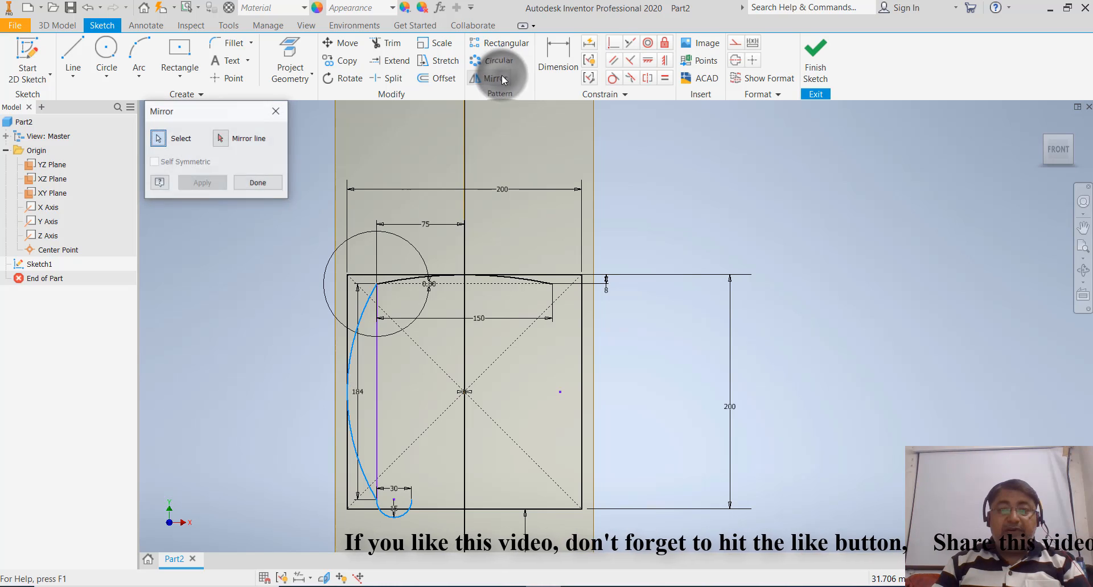
click(222, 140)
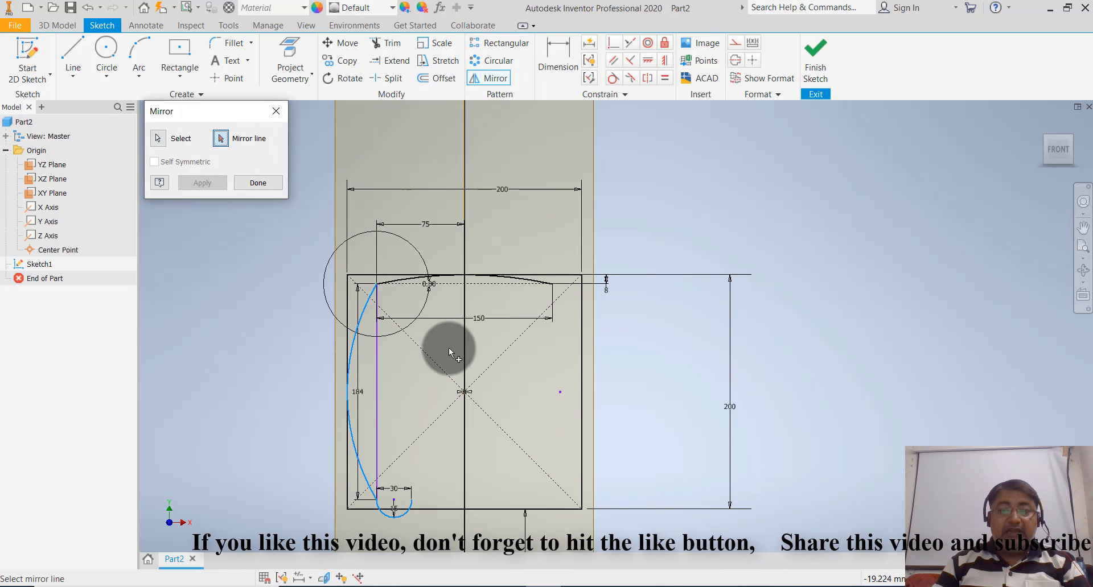
click(464, 353)
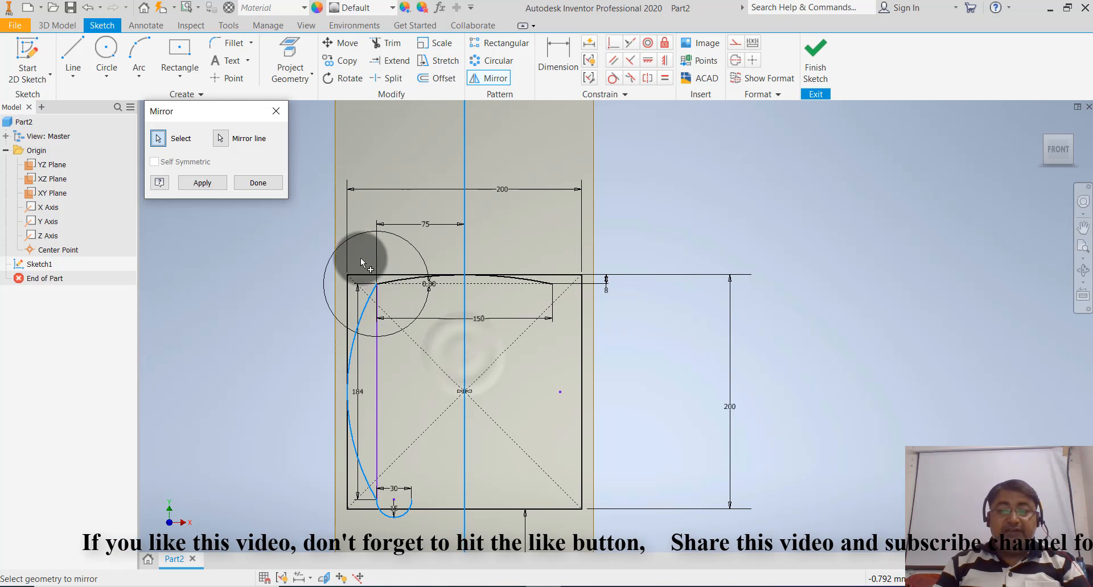
click(250, 182)
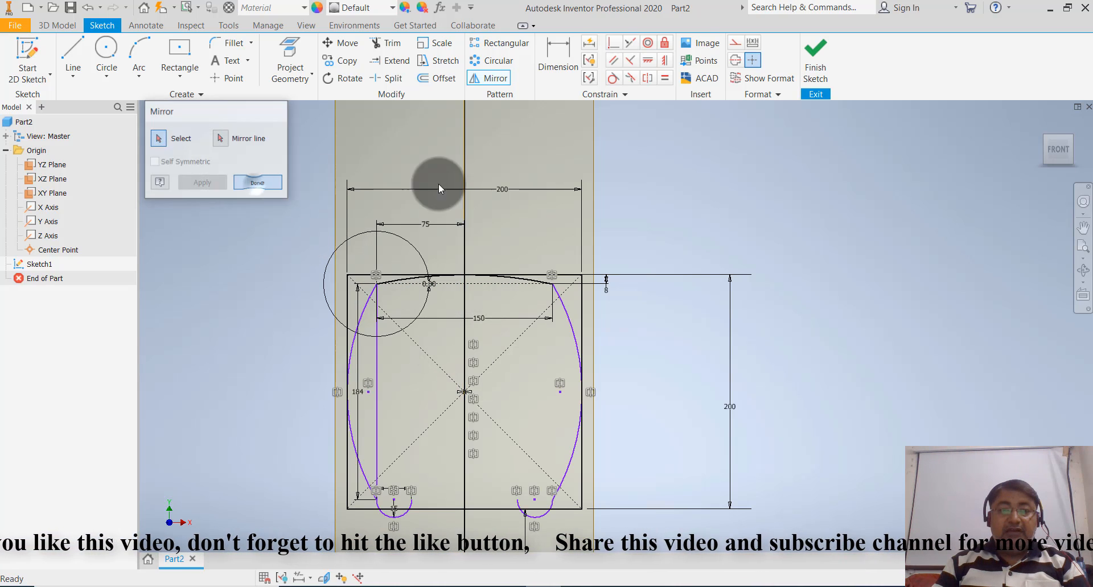
- Delete the dimension at the square's center and the vertical line used as the mirror axis
scroll(639, 196, down, 3)
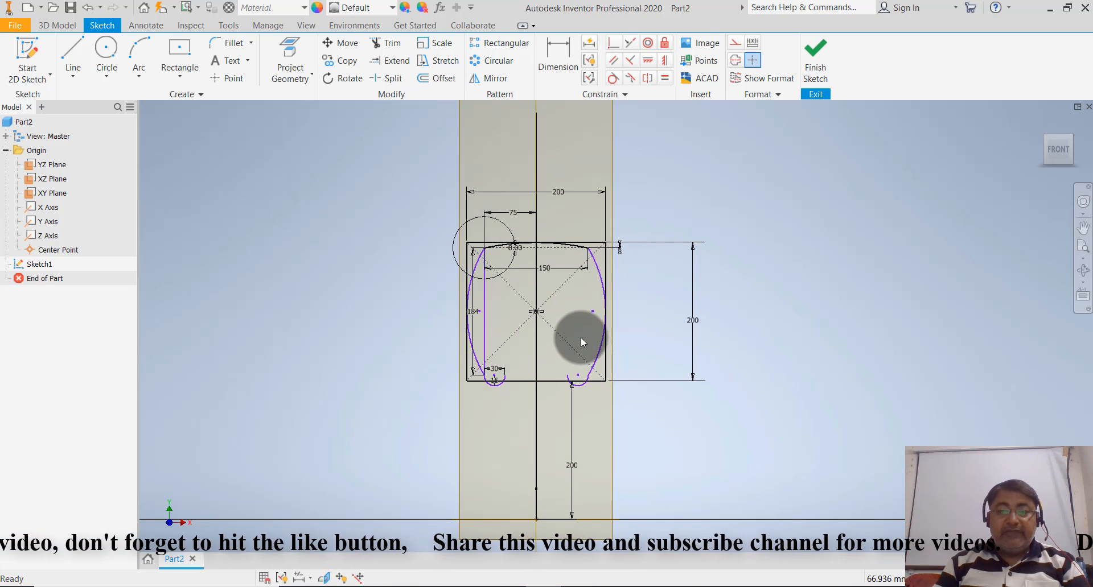
scroll(581, 337, up, 3)
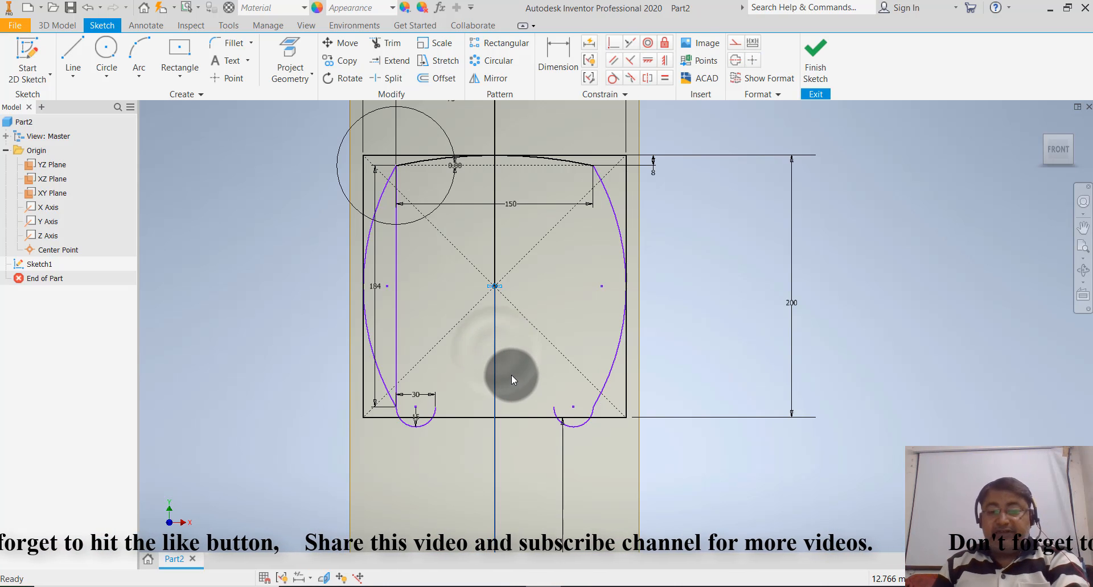
key(Delete)
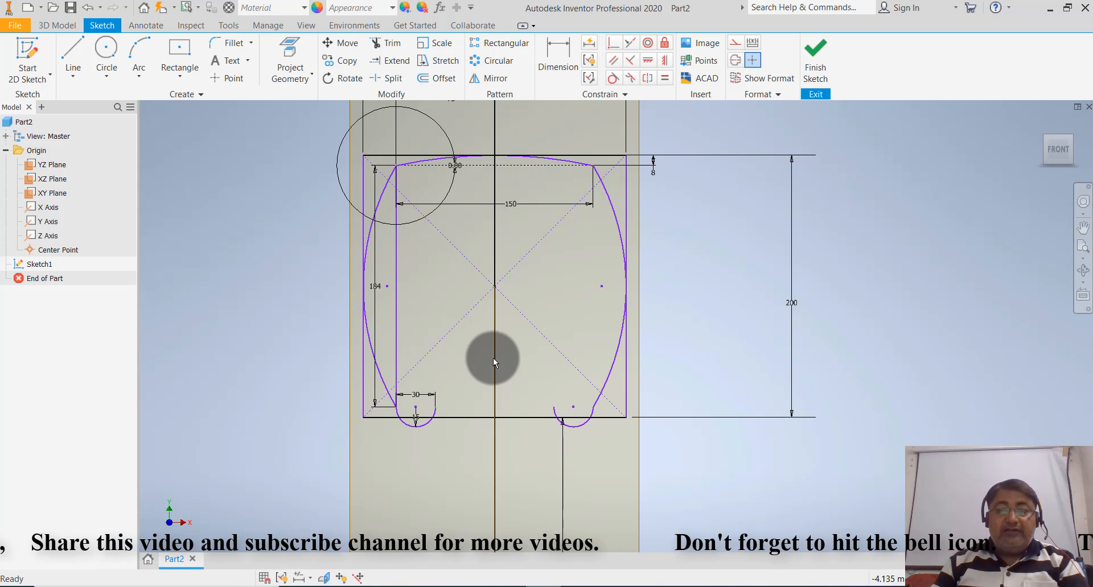
click(494, 357)
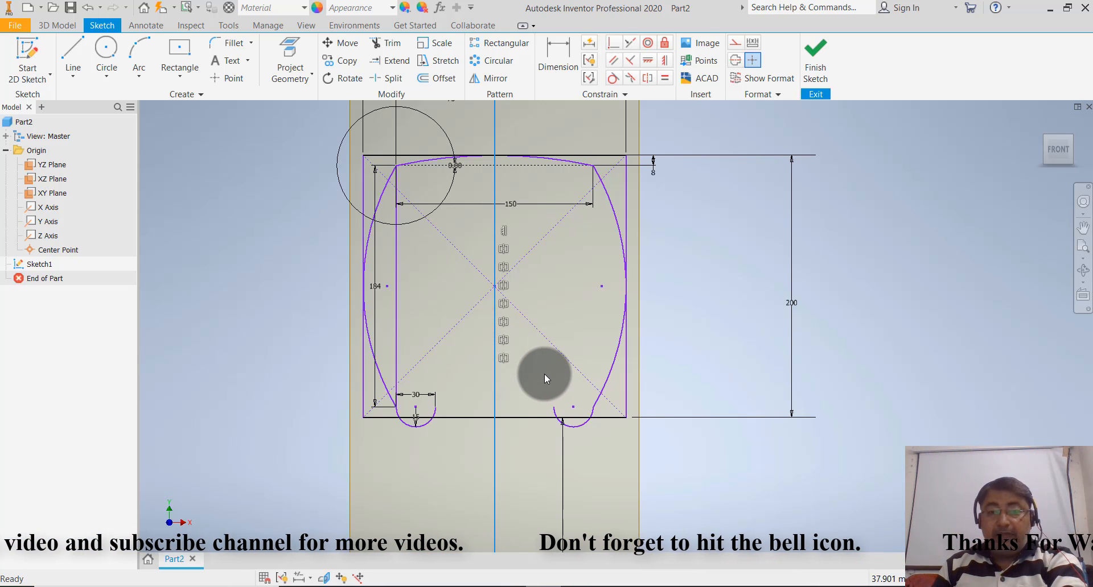
click(544, 373)
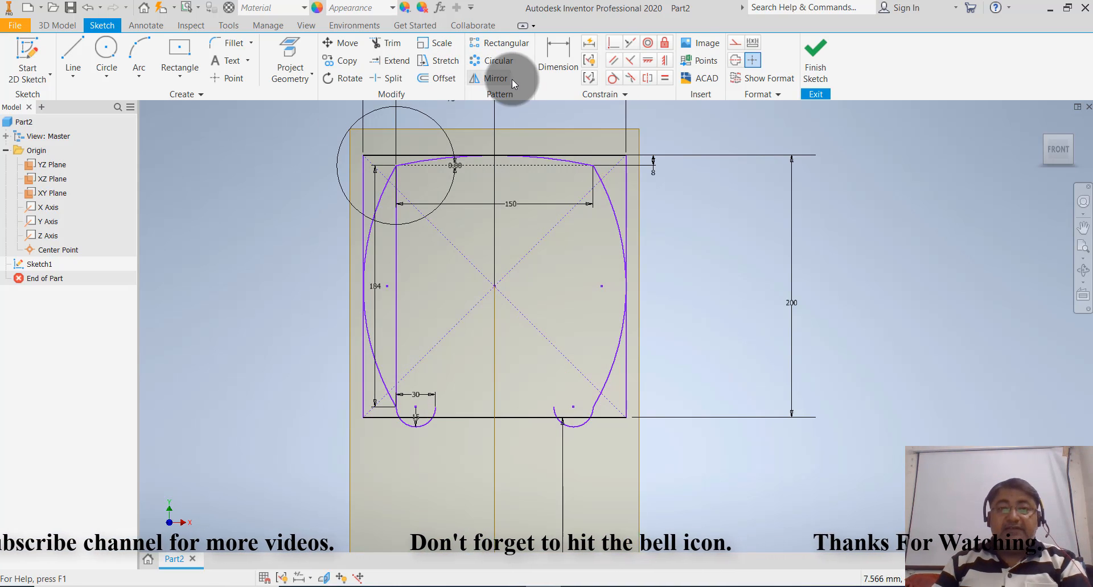
- Draw a horizontal line joining the inner endpoints of the two lower semicircles
click(65, 79)
click(78, 102)
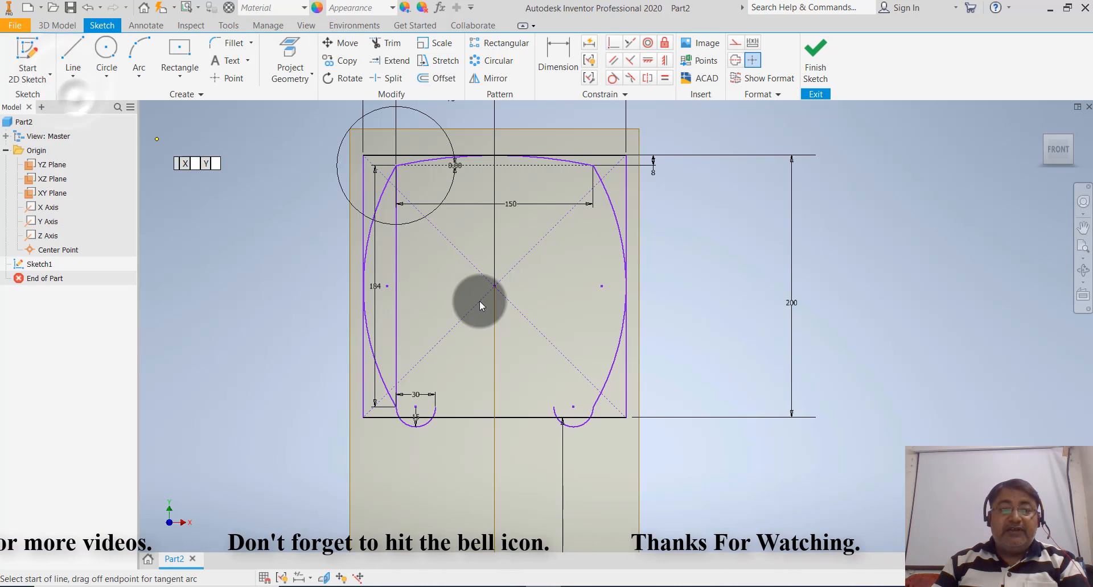
click(435, 404)
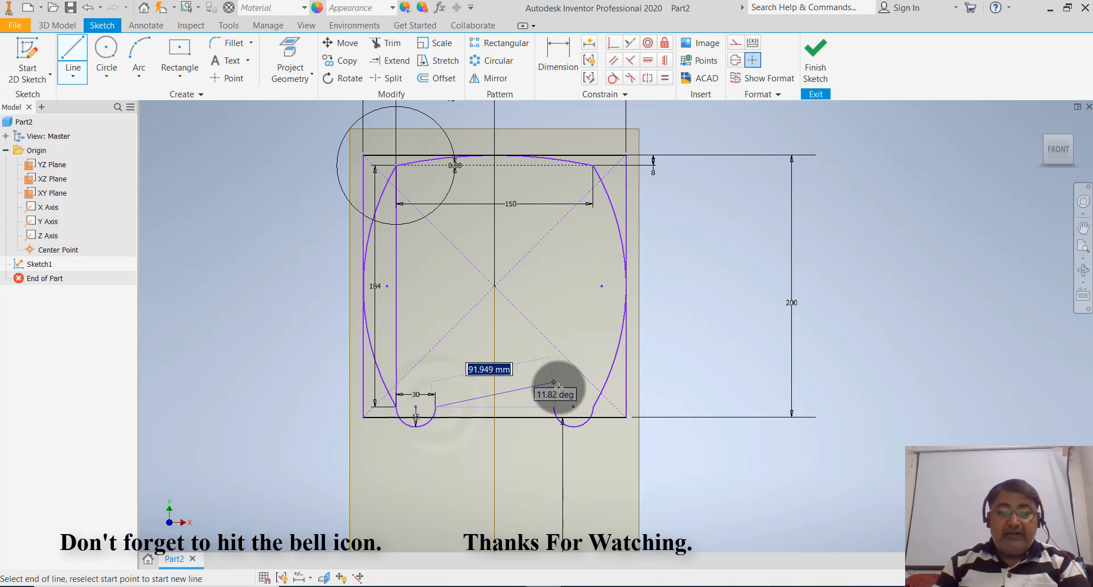
click(555, 408)
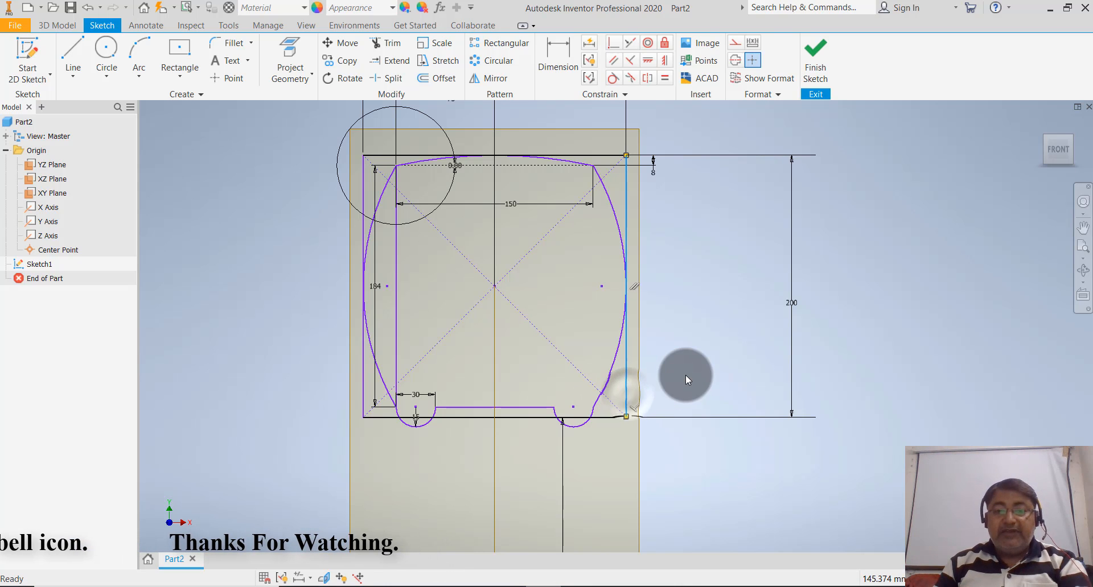
- Delete the four outer edges of the 200 mm square, leaving the arc-sided profile
key(Escape)
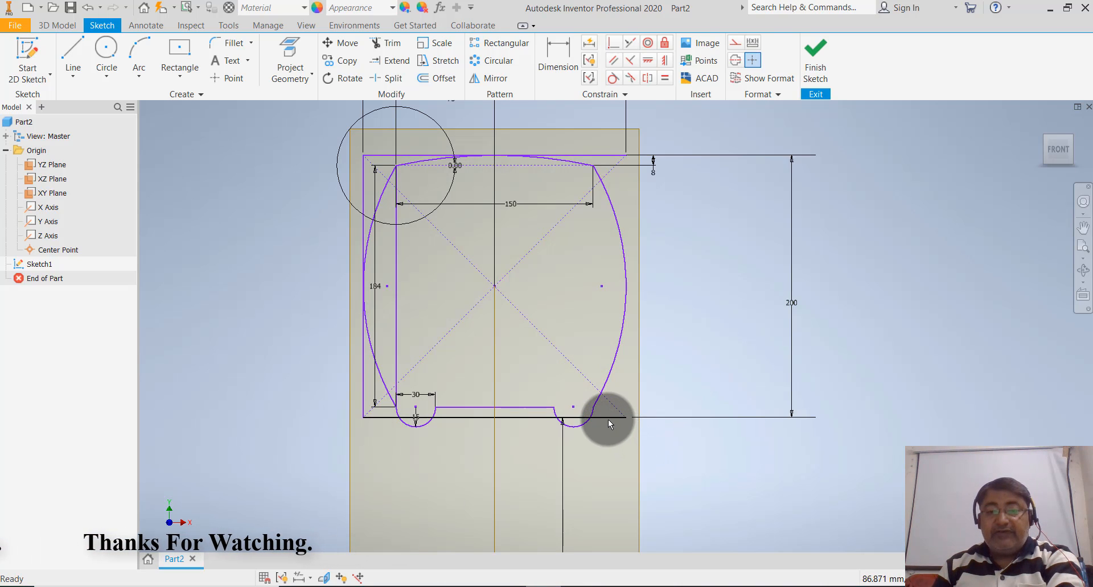
click(608, 419)
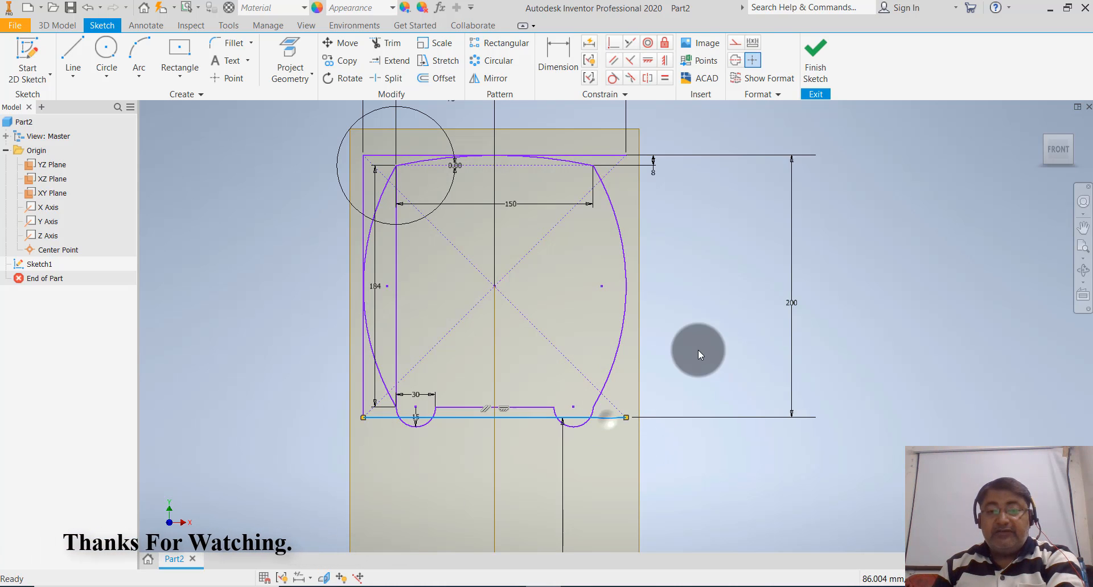
click(608, 155)
key(Delete)
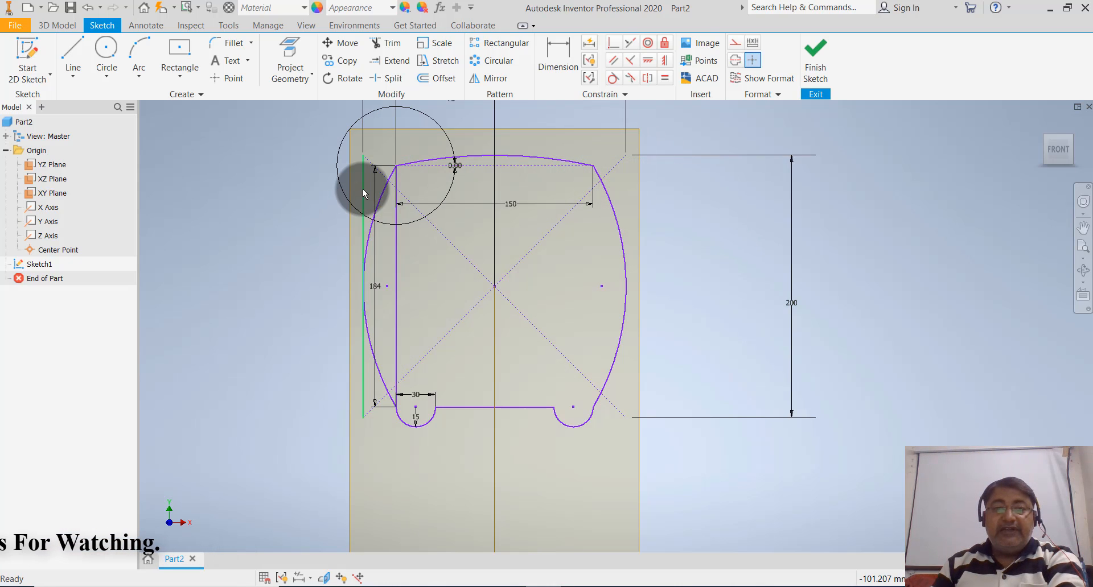
click(367, 192)
key(Delete)
click(699, 257)
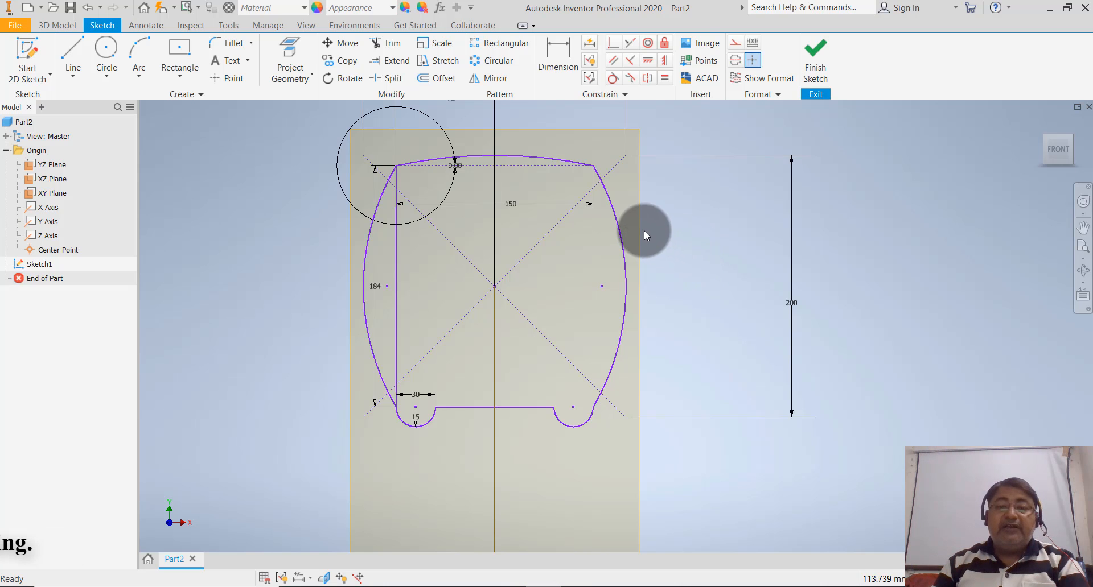
scroll(643, 230, down, 5)
scroll(648, 264, up, 5)
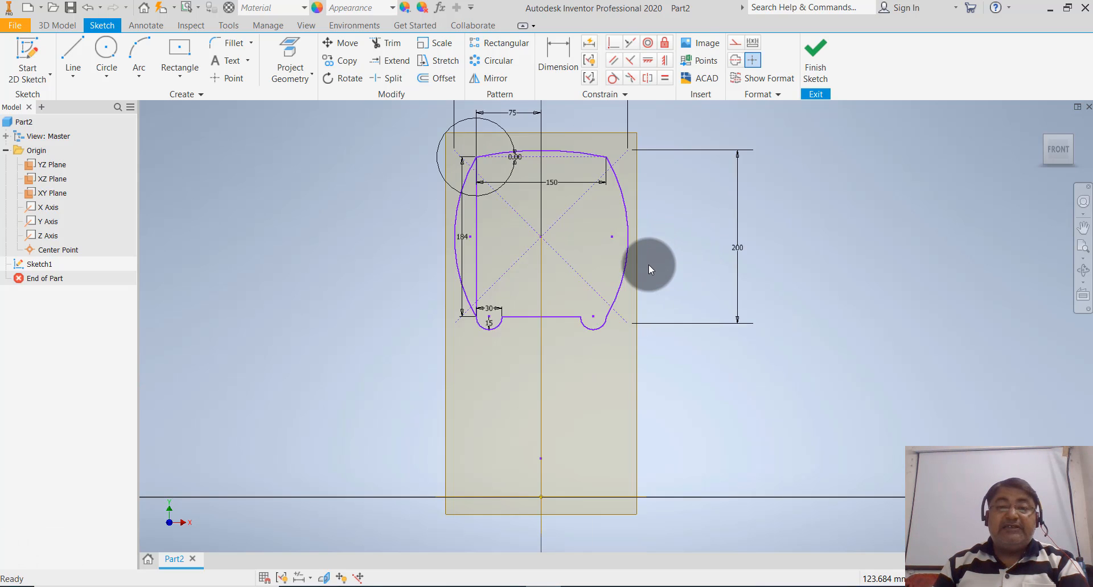
scroll(654, 262, down, 4)
scroll(667, 239, up, 3)
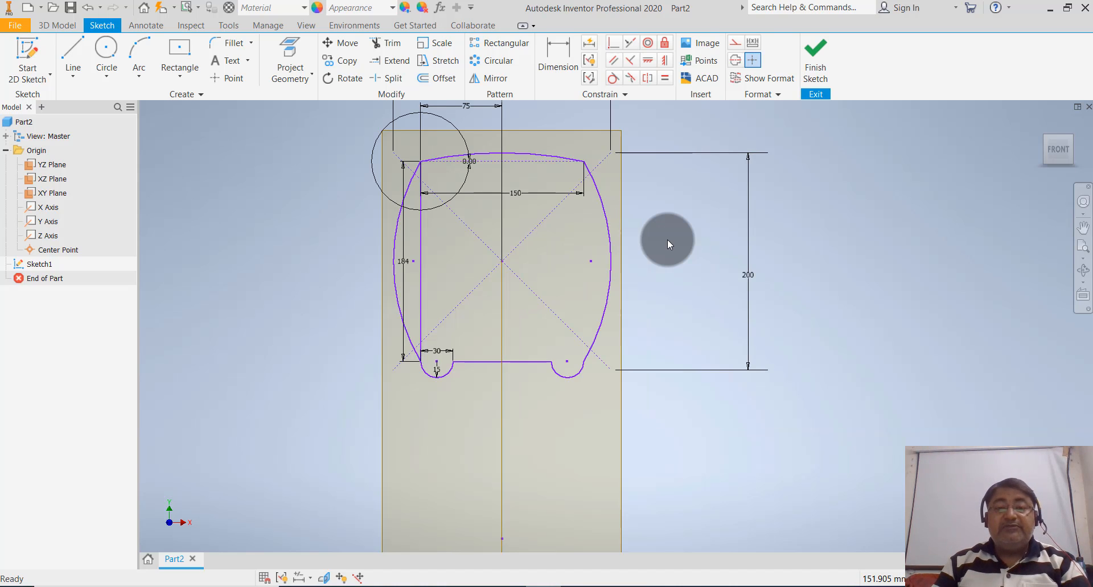
scroll(669, 214, down, 3)
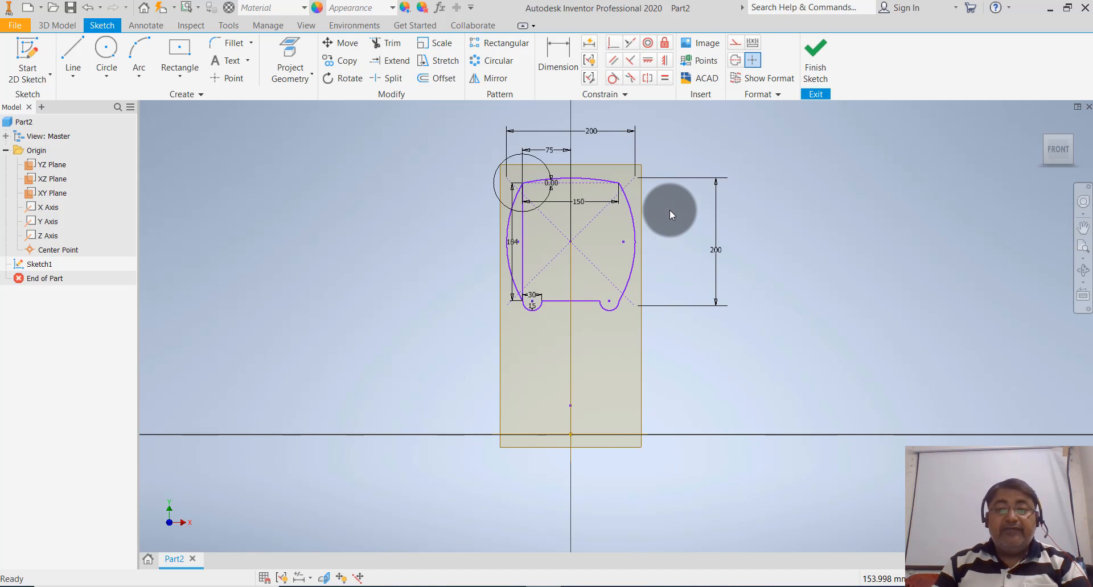
scroll(667, 231, up, 3)
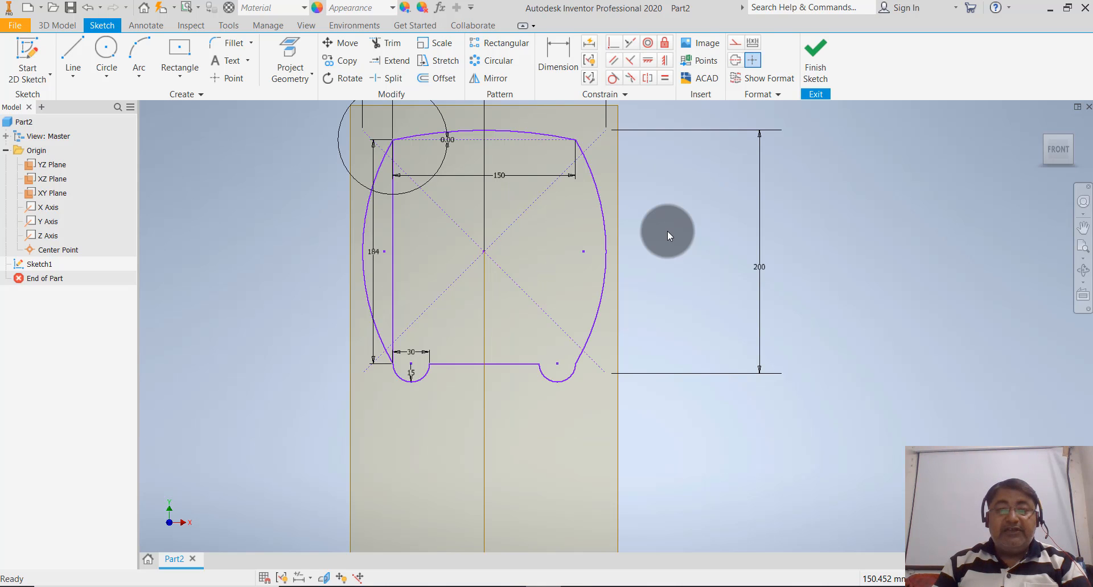
scroll(667, 231, down, 2)
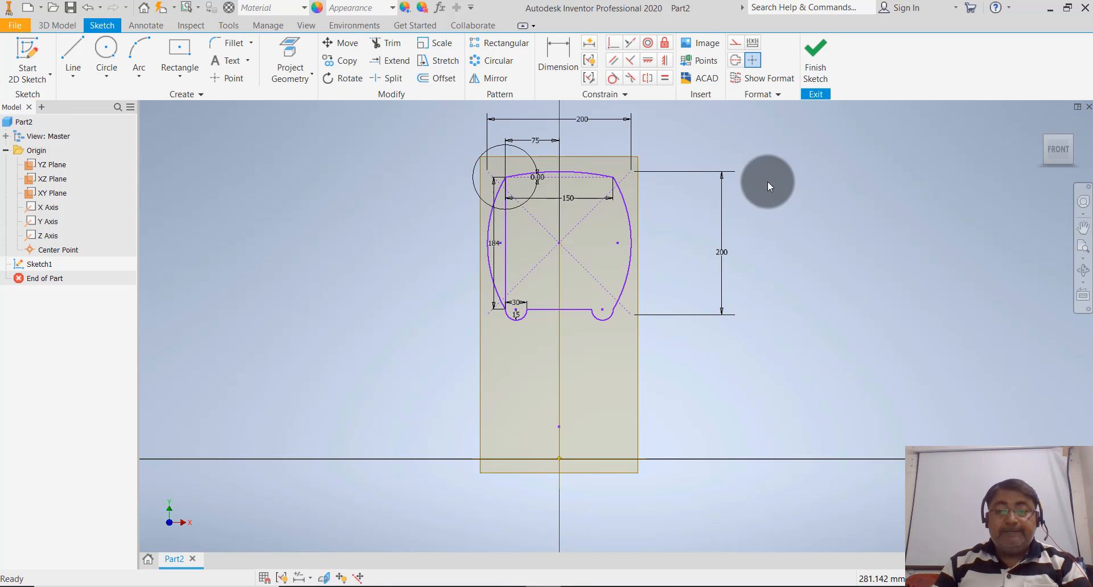
- Finish the profile sketch and return the model to the home view
click(813, 56)
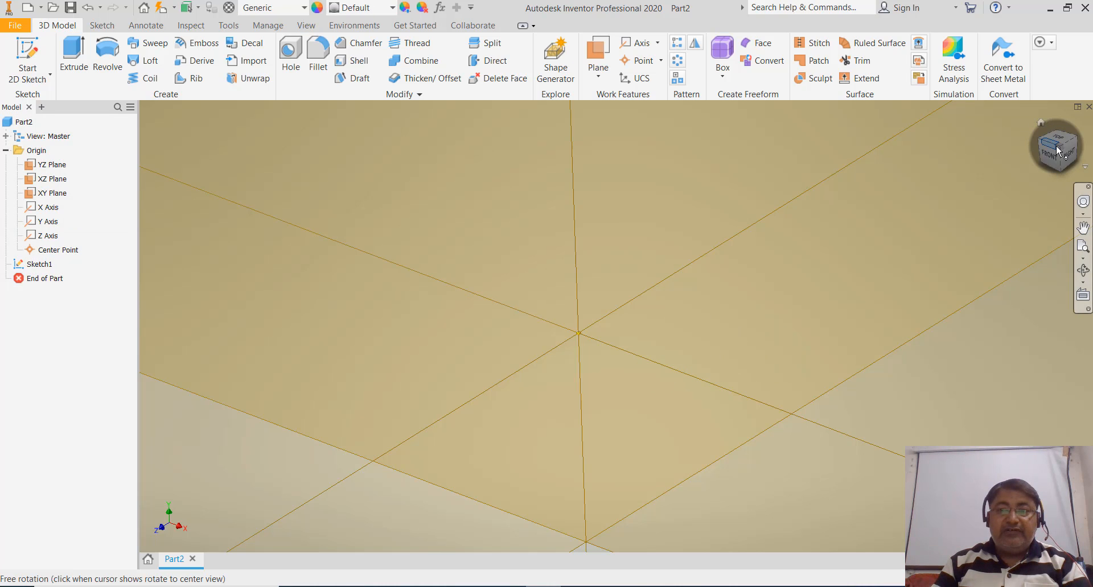
click(1041, 127)
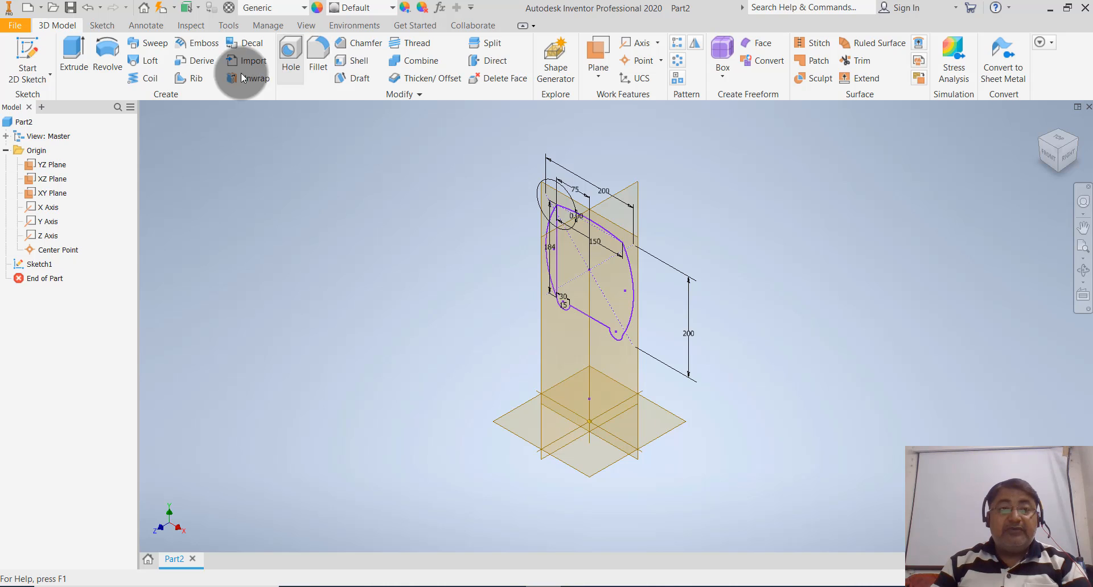
click(110, 74)
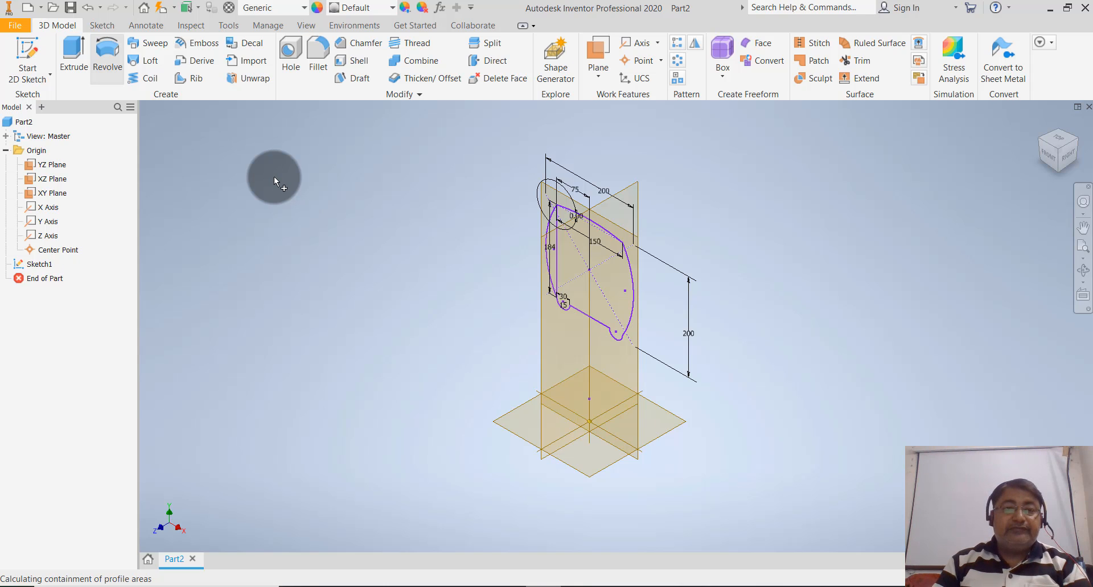
click(579, 261)
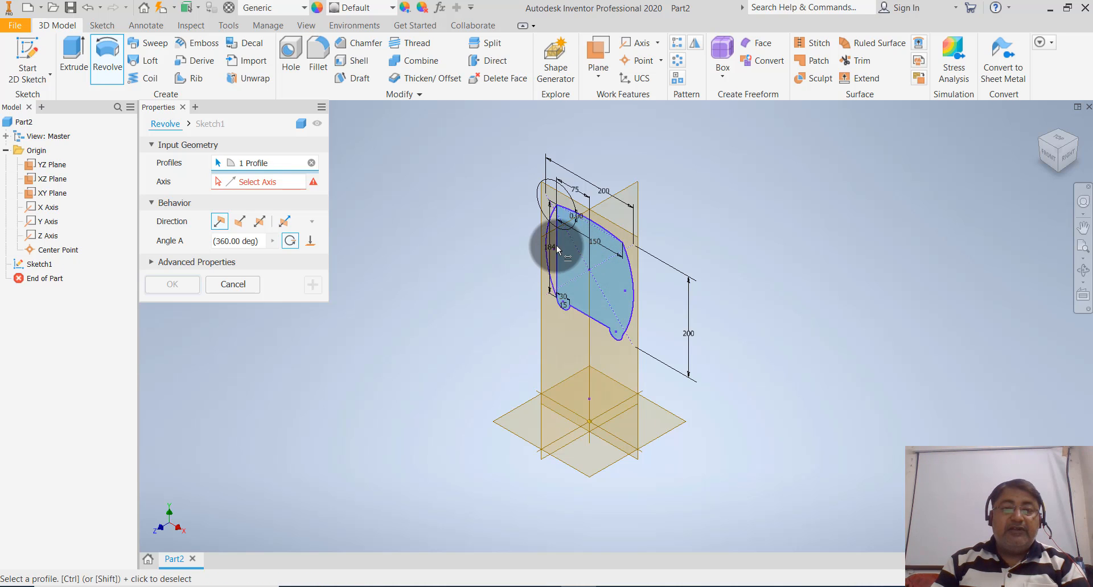
click(239, 285)
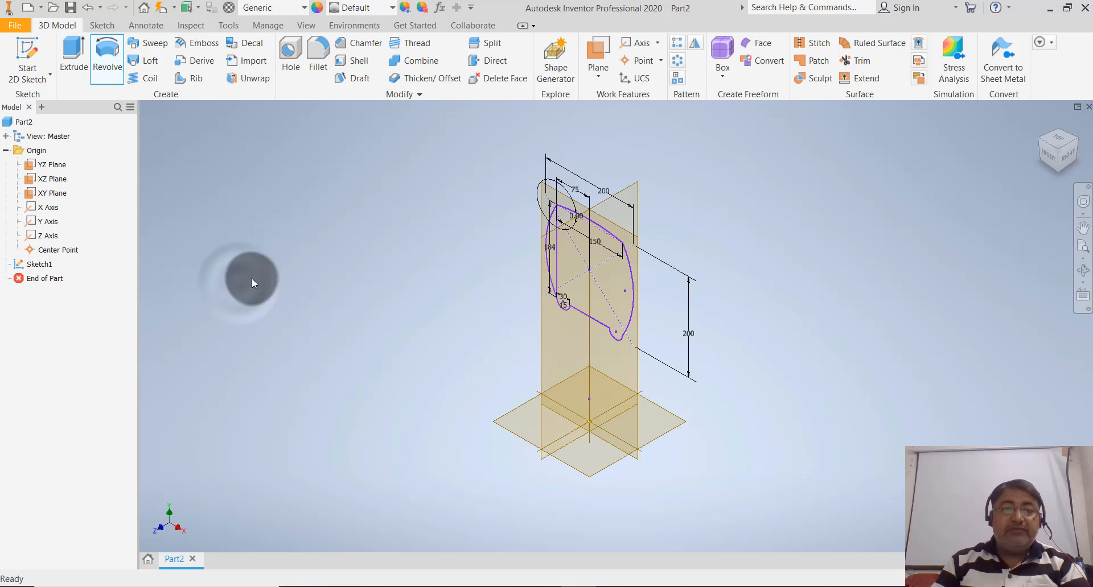
- Reopen the profile sketch, delete the straight vertical line between the left side arc's endpoints, and finish the sketch
double_click(36, 265)
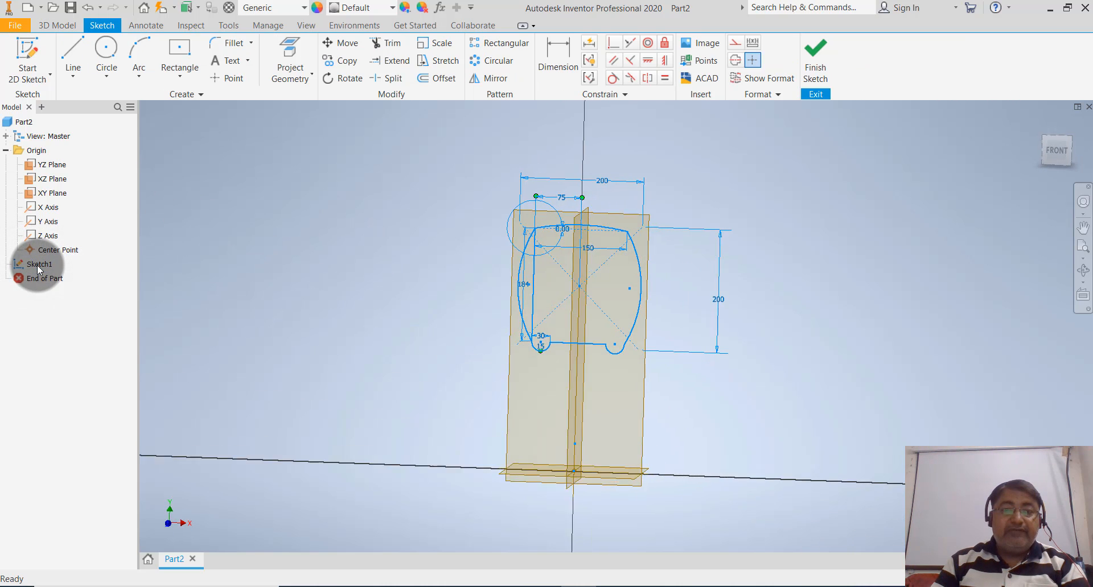
click(532, 309)
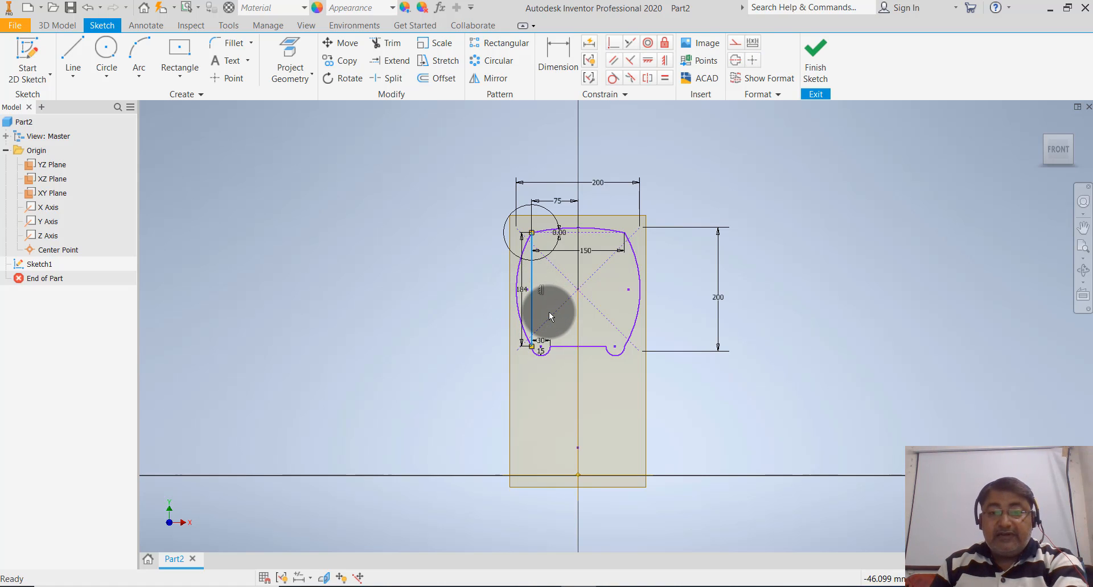
key(Delete)
click(827, 79)
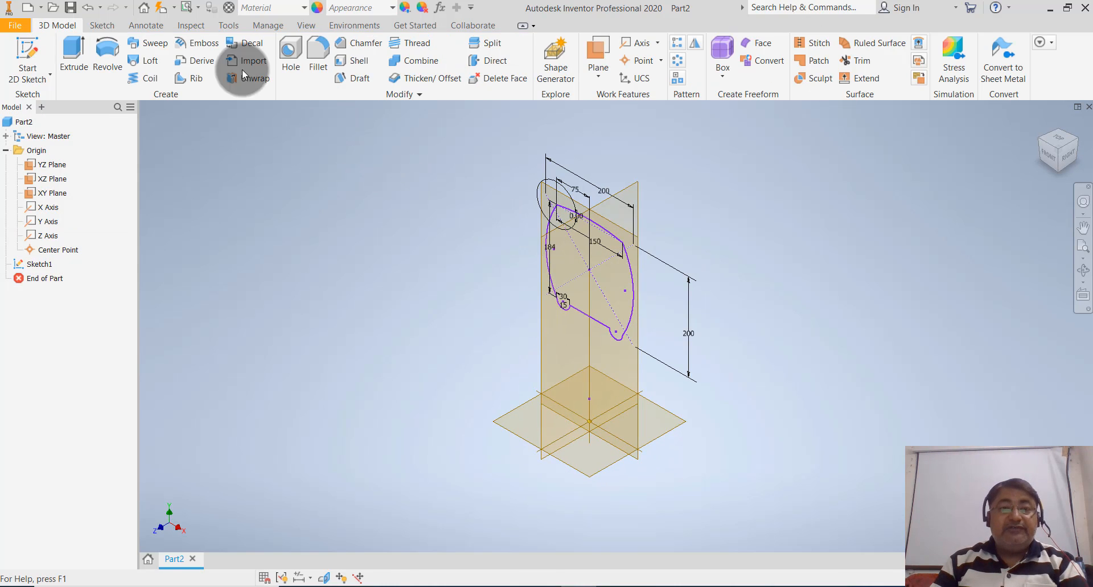
- Revolve the whole arc-sided profile a full 360 degrees around the origin X axis
click(107, 66)
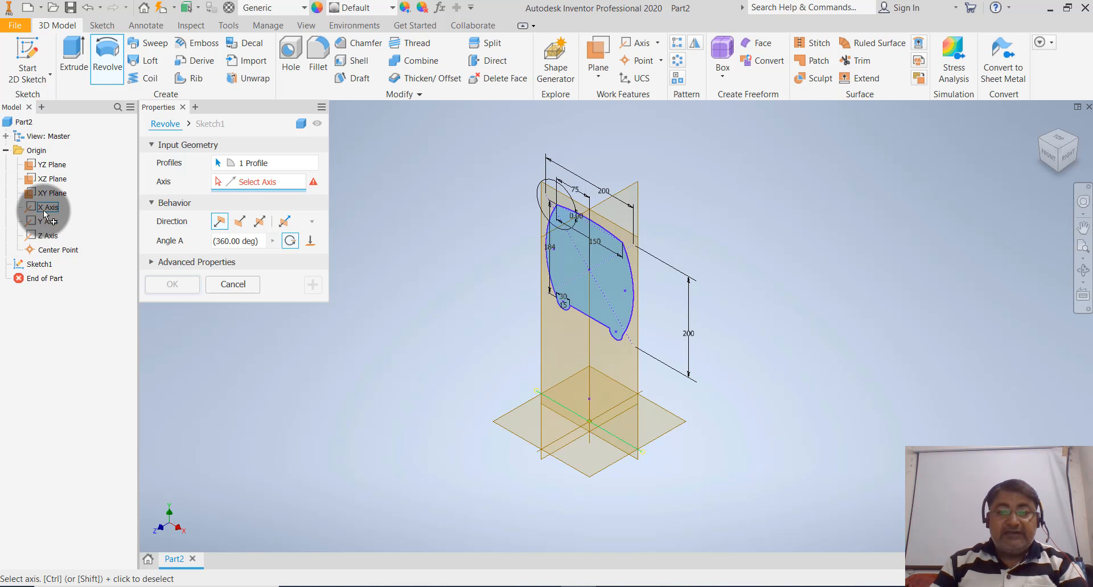
click(562, 408)
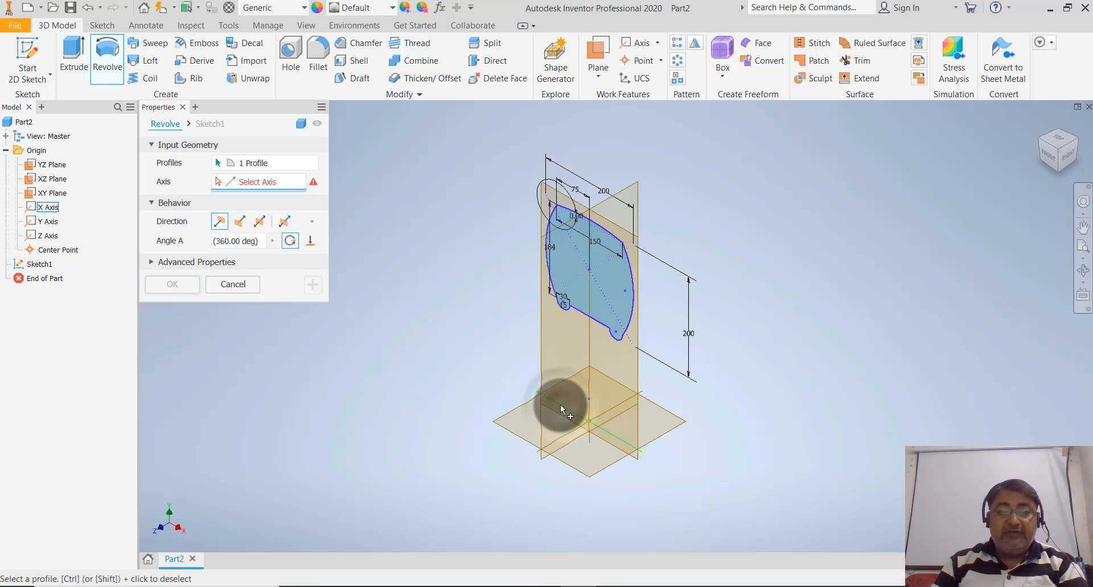
click(562, 408)
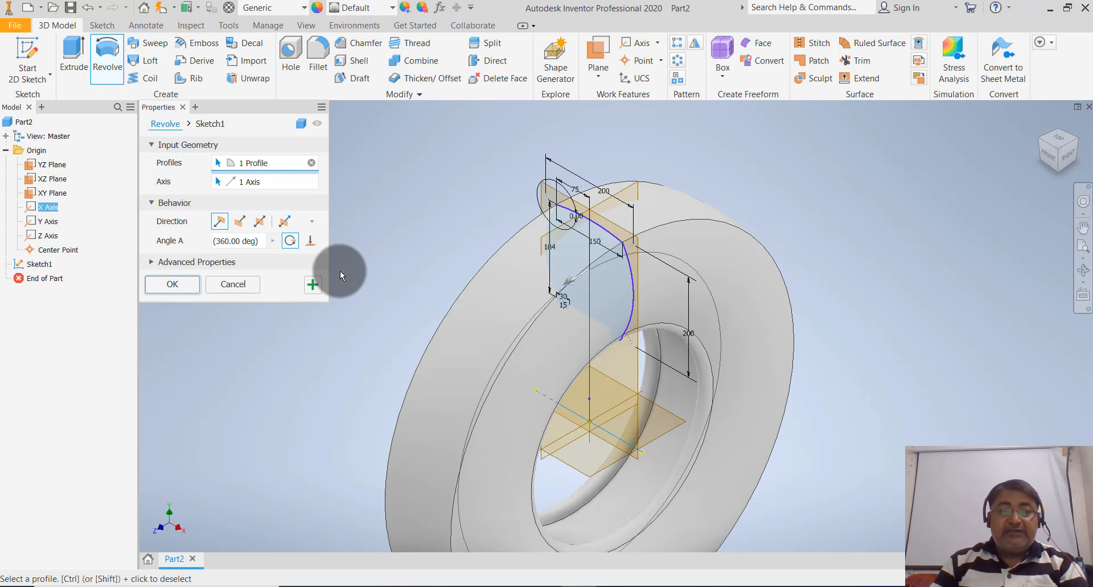
click(185, 286)
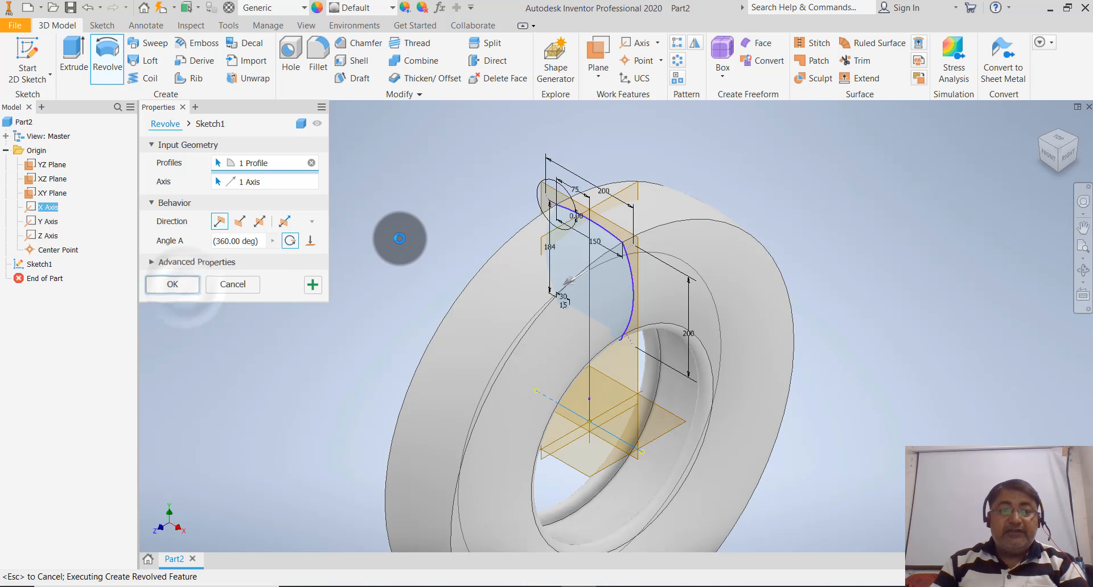
- Start a new 2D sketch on the XY plane through the revolved tyre body
scroll(411, 241, up, 5)
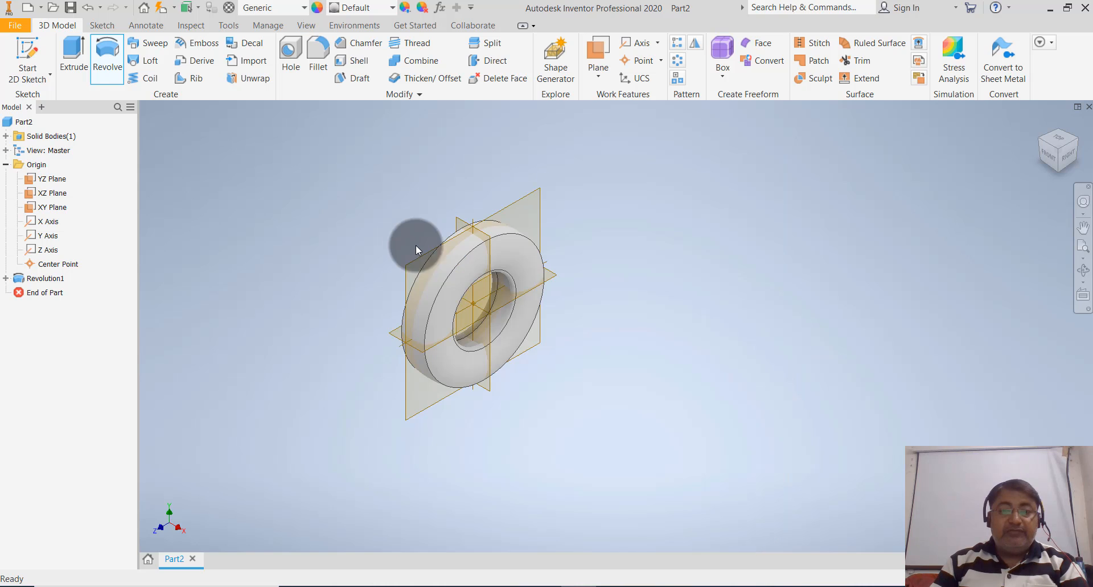
mouse_move(626, 394)
shift+middle_down()
mouse_move(627, 375)
mouse_move(712, 371)
mouse_move(754, 395)
mouse_move(622, 366)
mouse_move(610, 397)
mouse_move(622, 394)
shift+middle_up()
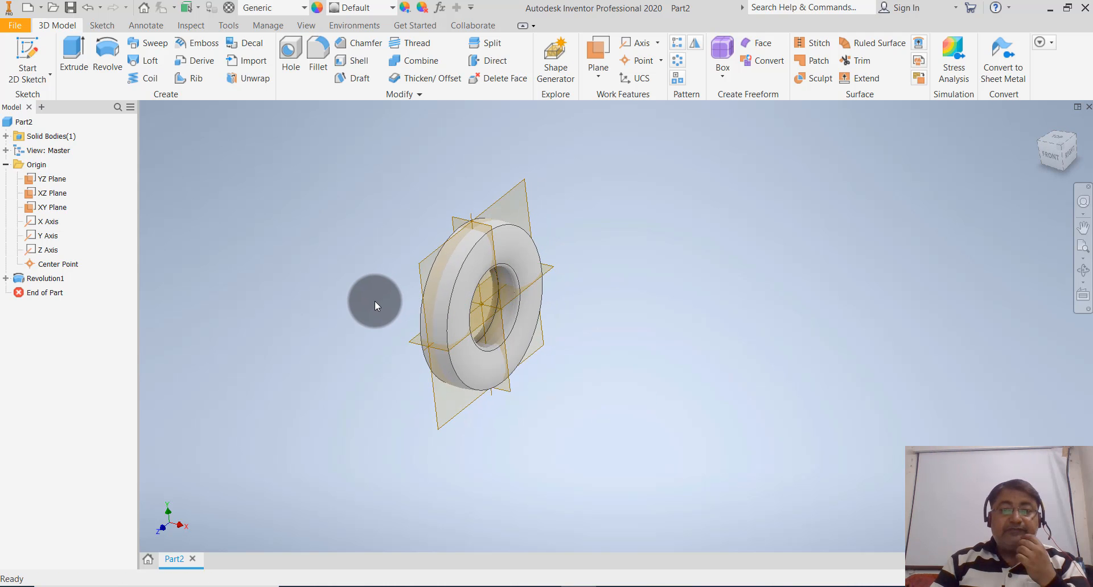
scroll(374, 301, down, 3)
scroll(374, 300, up, 2)
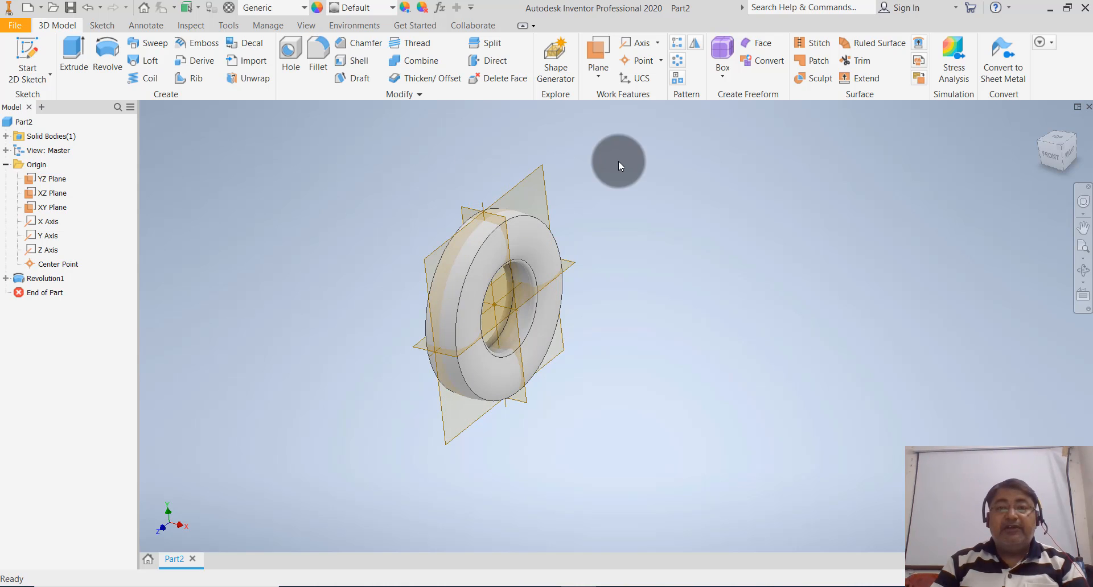
click(37, 73)
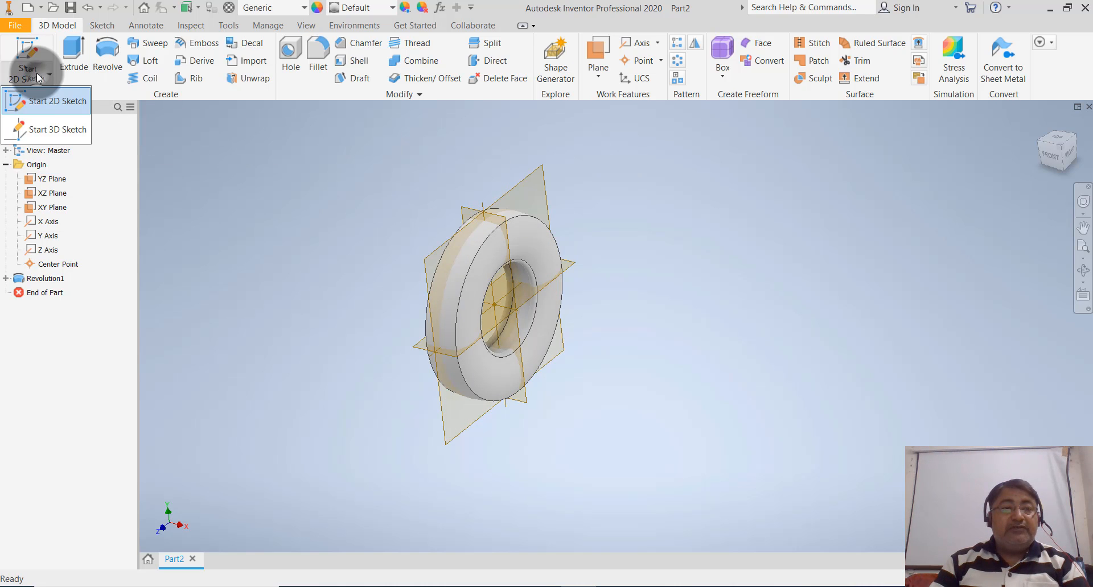
click(38, 92)
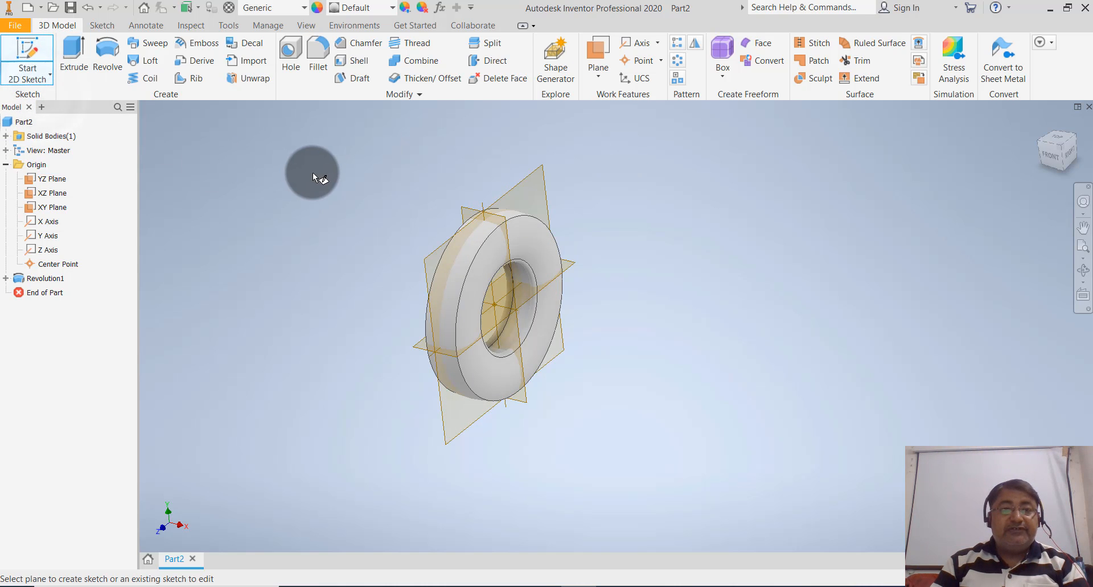
click(464, 204)
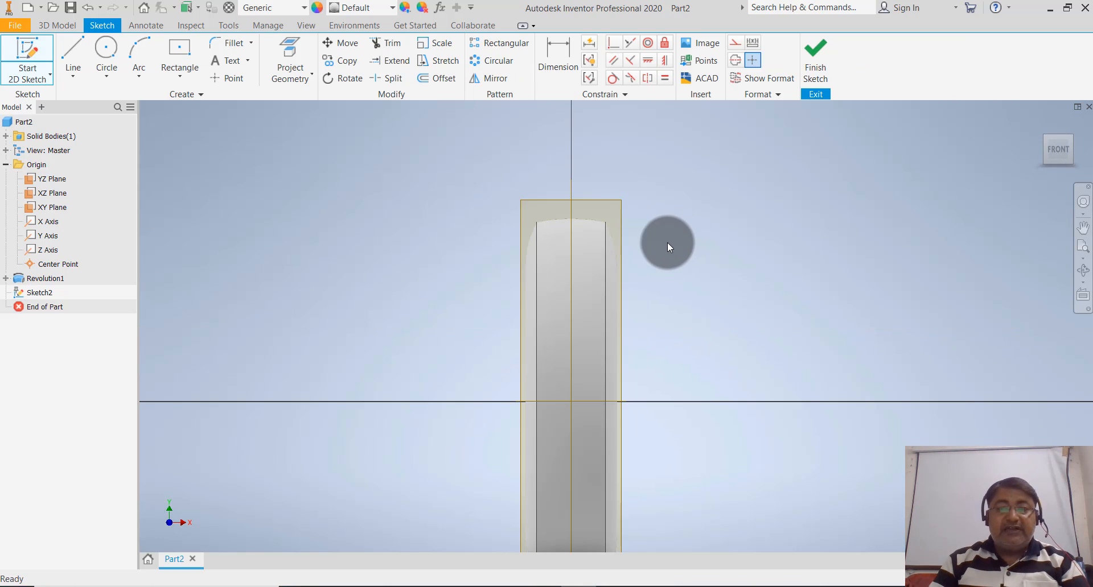
- Switch the visual style to wireframe so the tyre's cross-section edges can be used for sketching
click(302, 29)
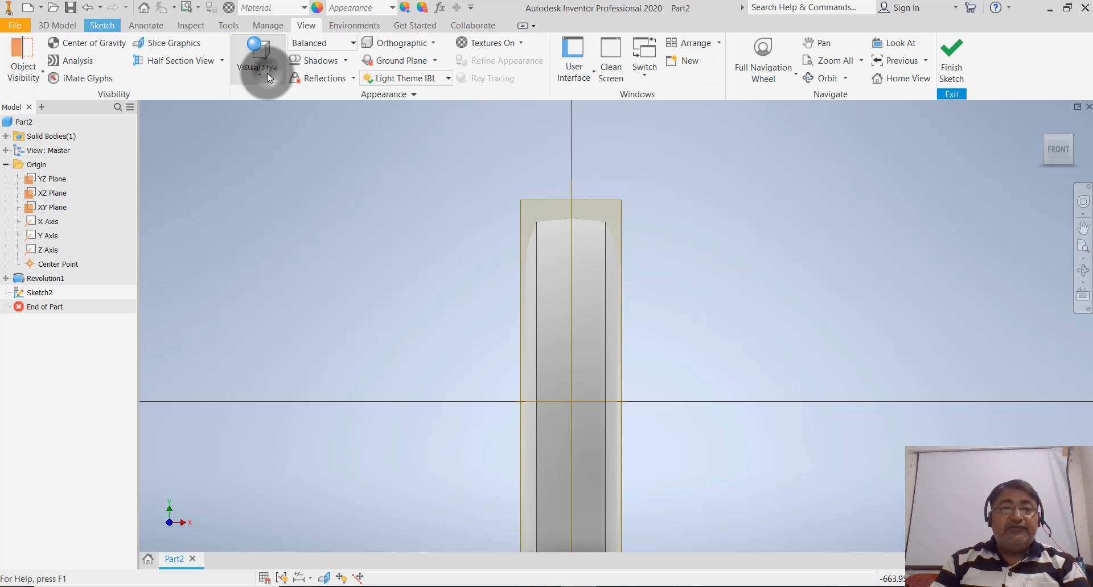
click(267, 73)
click(325, 222)
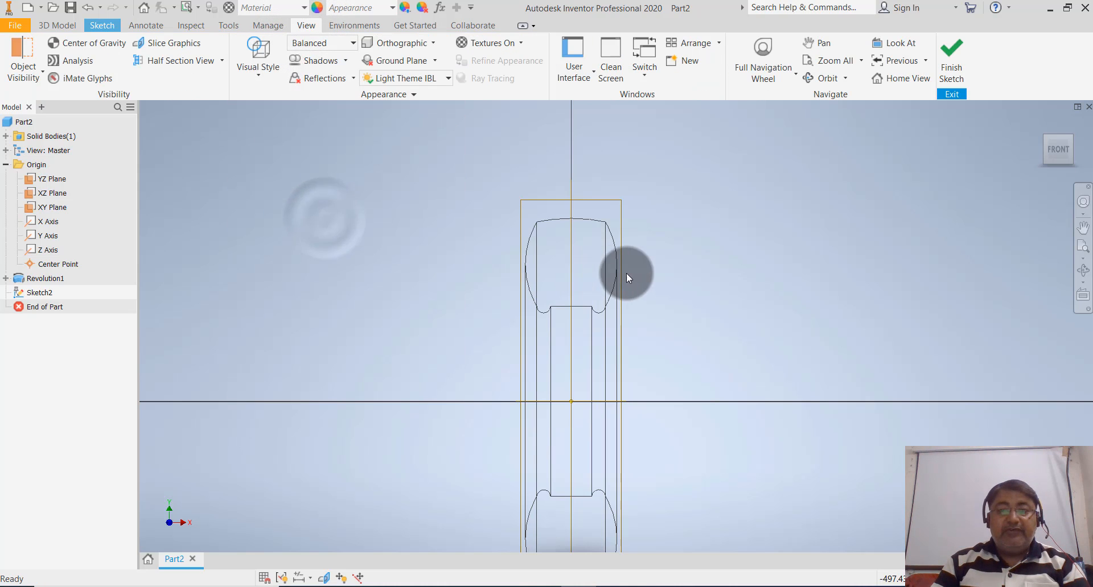
scroll(629, 251, down, 3)
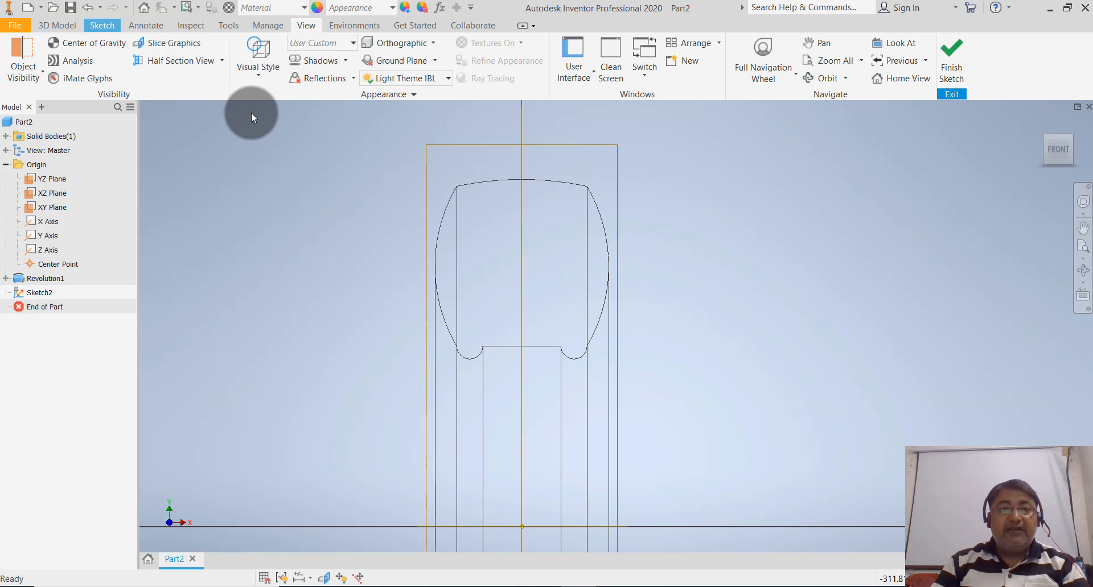
- Draw a horizontal line 225 mm long across the upper part of the tyre's cross-section
click(97, 24)
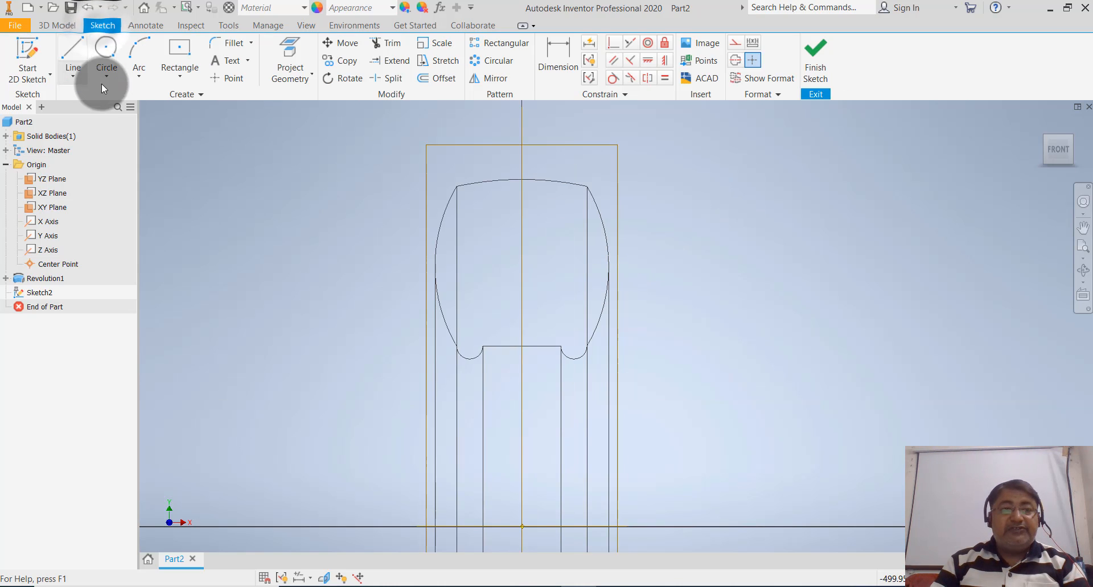
click(137, 77)
click(158, 98)
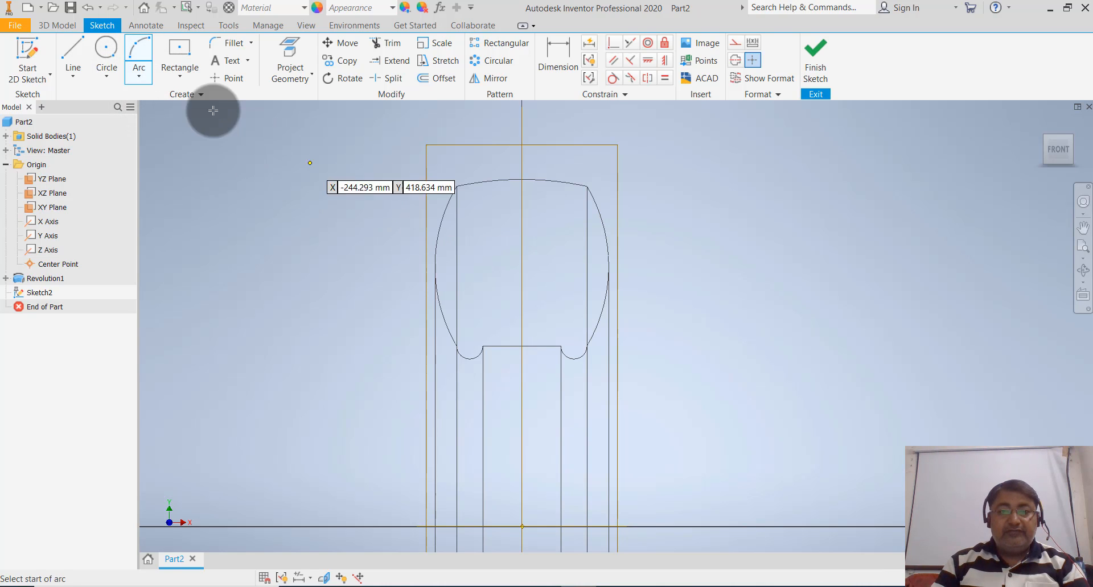
click(72, 77)
click(80, 96)
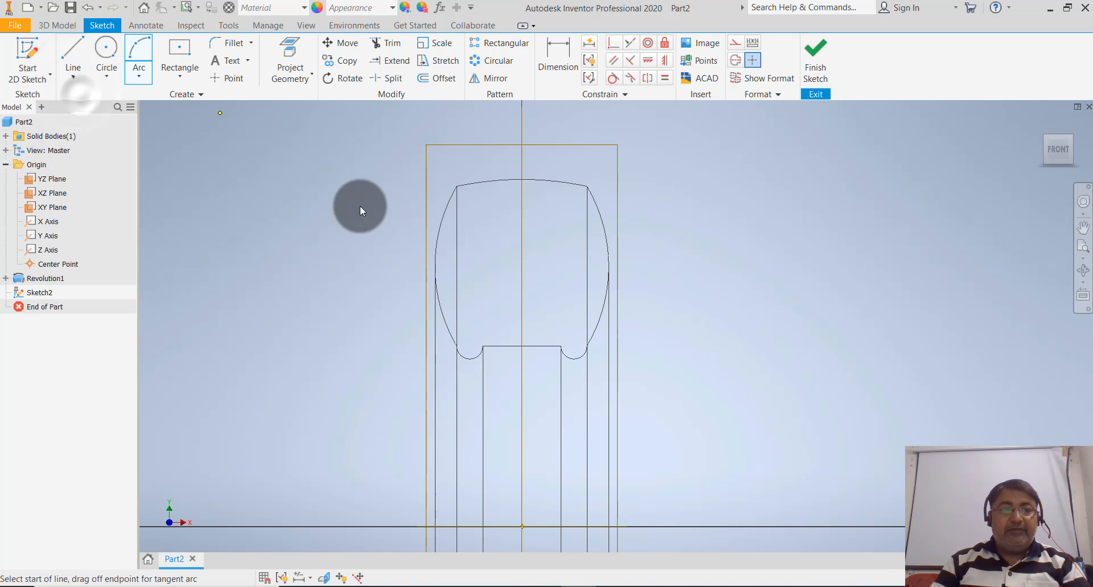
click(432, 219)
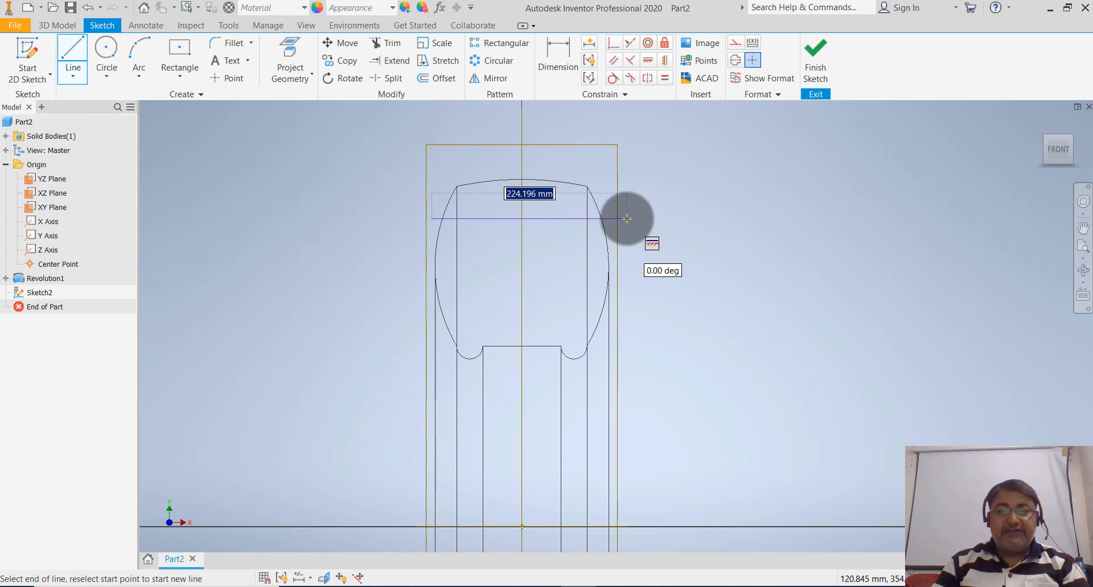
text(225)
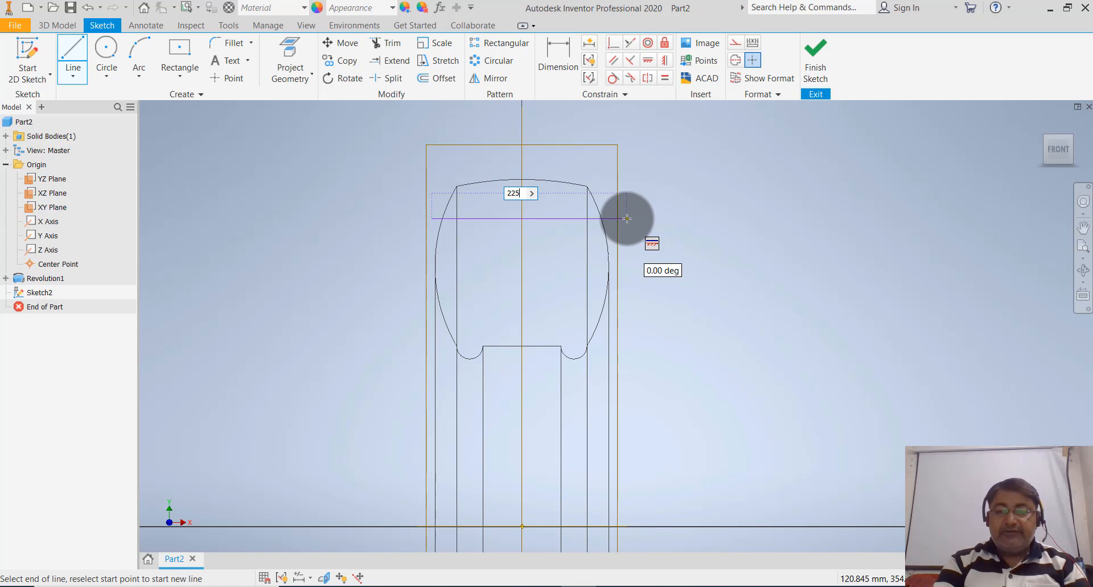
key(Return)
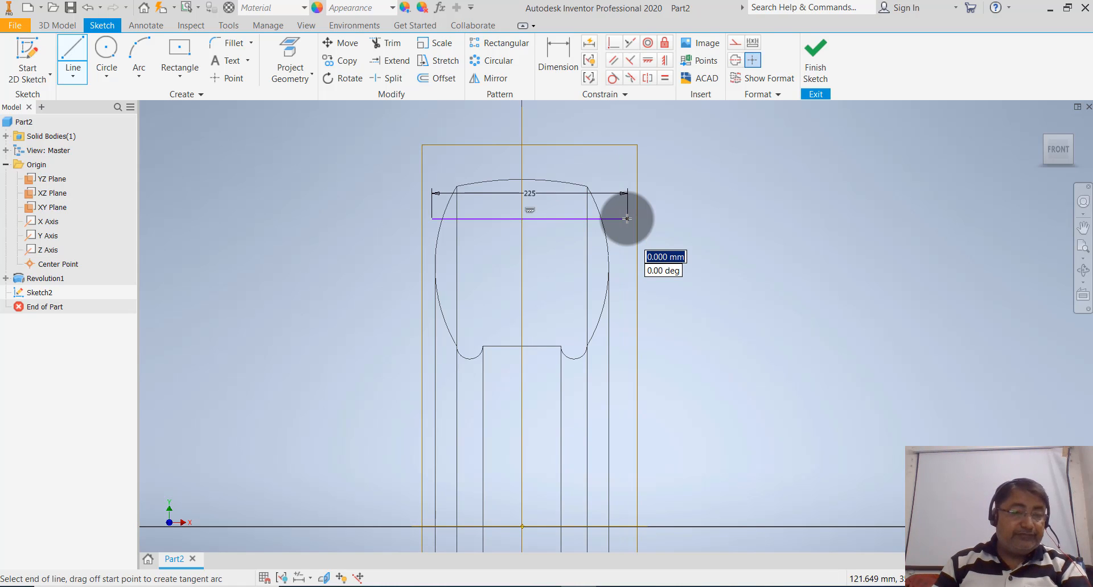
key(Escape)
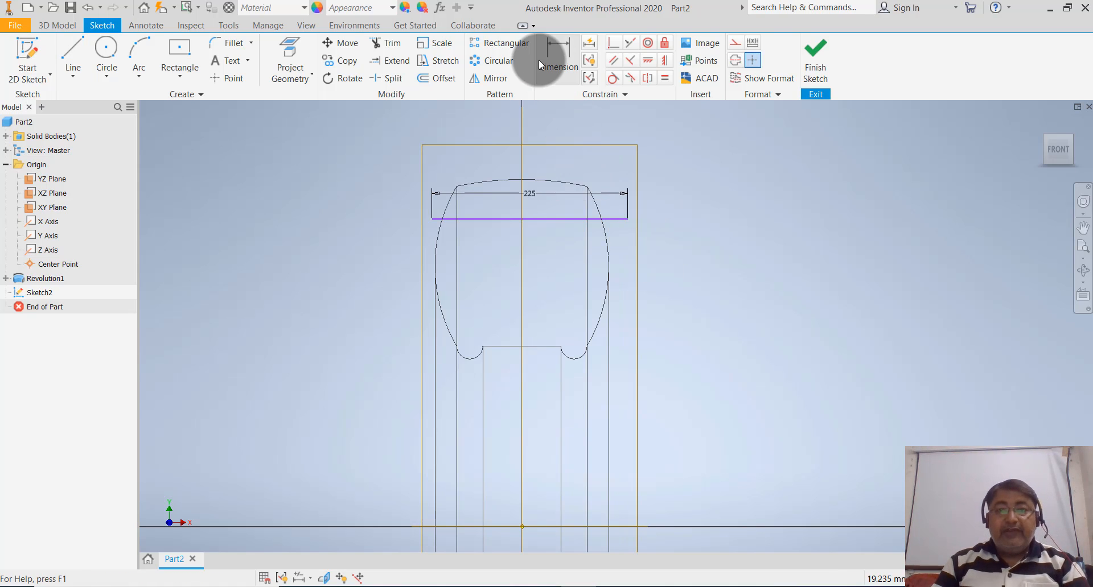
- Dimension the horizontal distance from the line's left endpoint to the origin as 225/2 so the line is centred
click(561, 64)
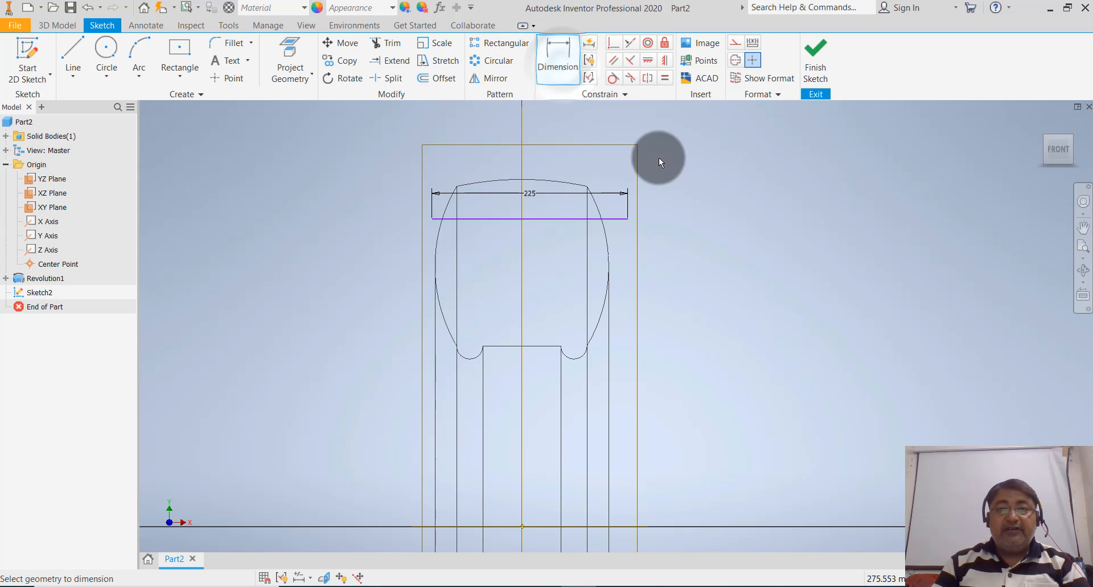
click(431, 221)
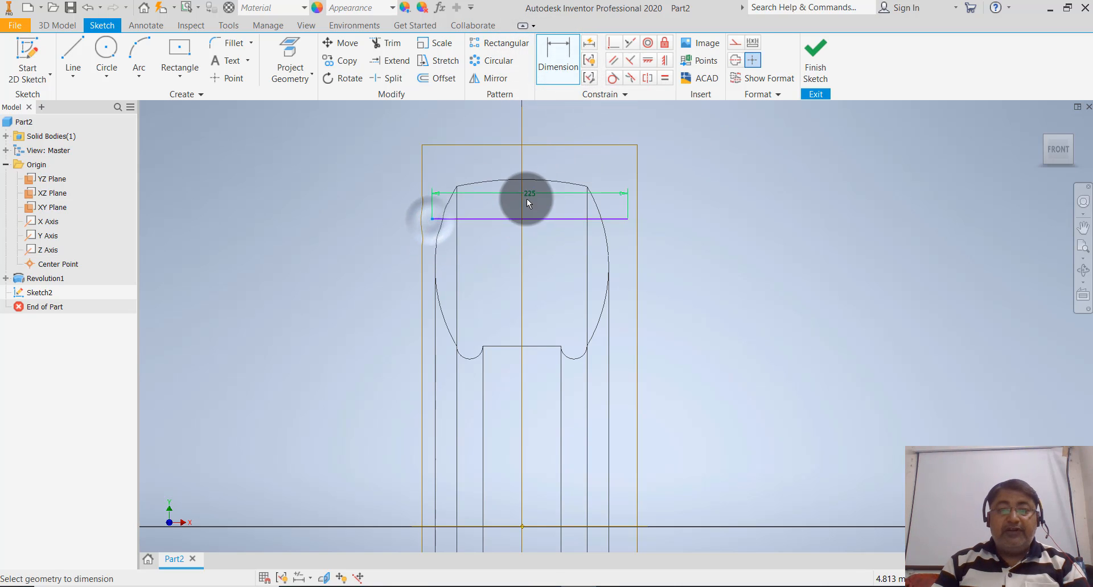
scroll(529, 239, down, 5)
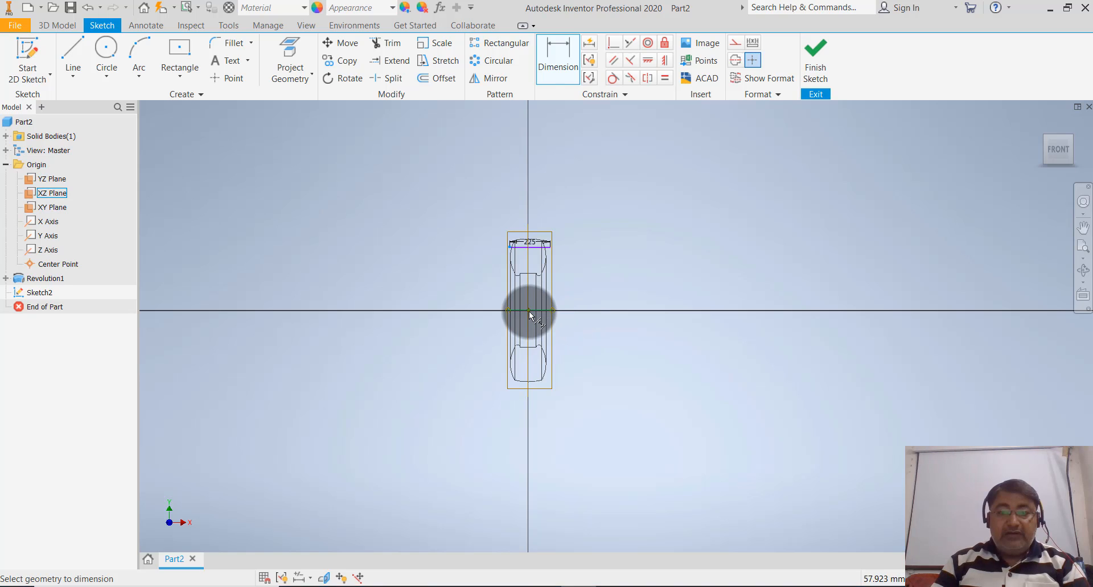
click(528, 294)
scroll(523, 207, up, 5)
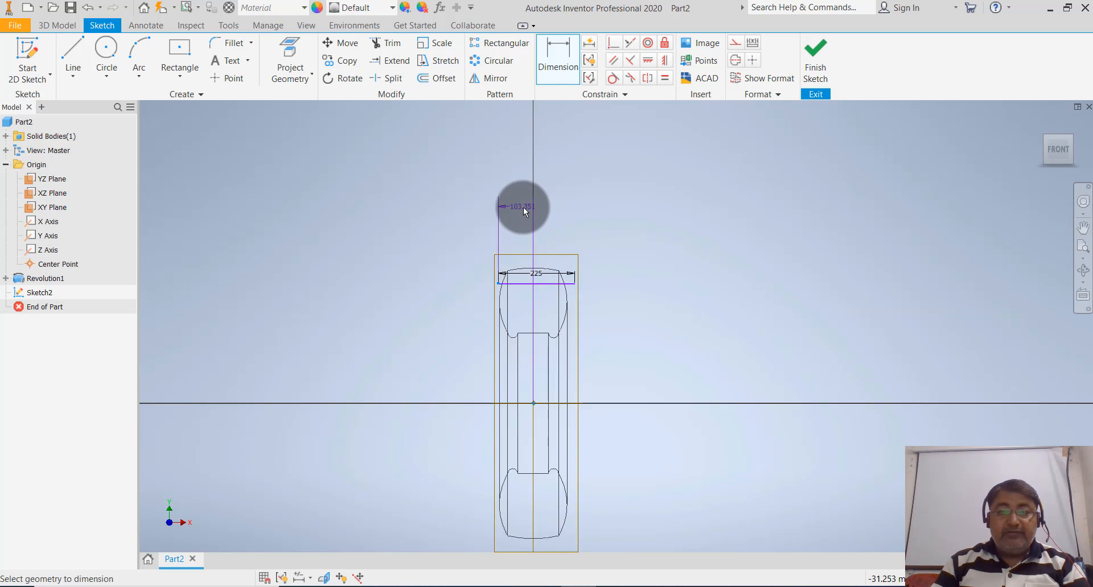
click(511, 251)
text(225/2)
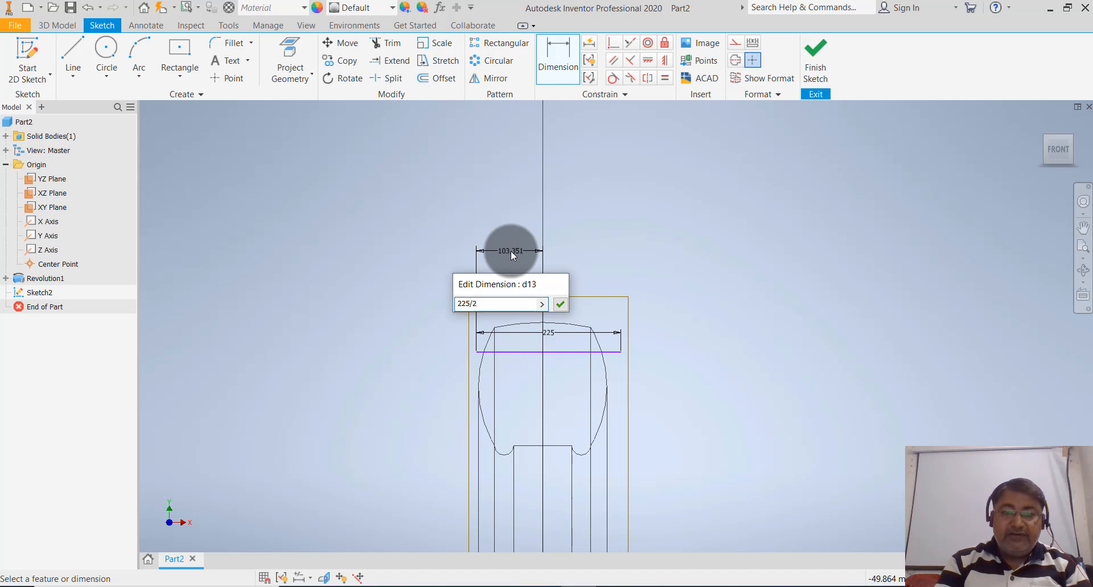
key(Return)
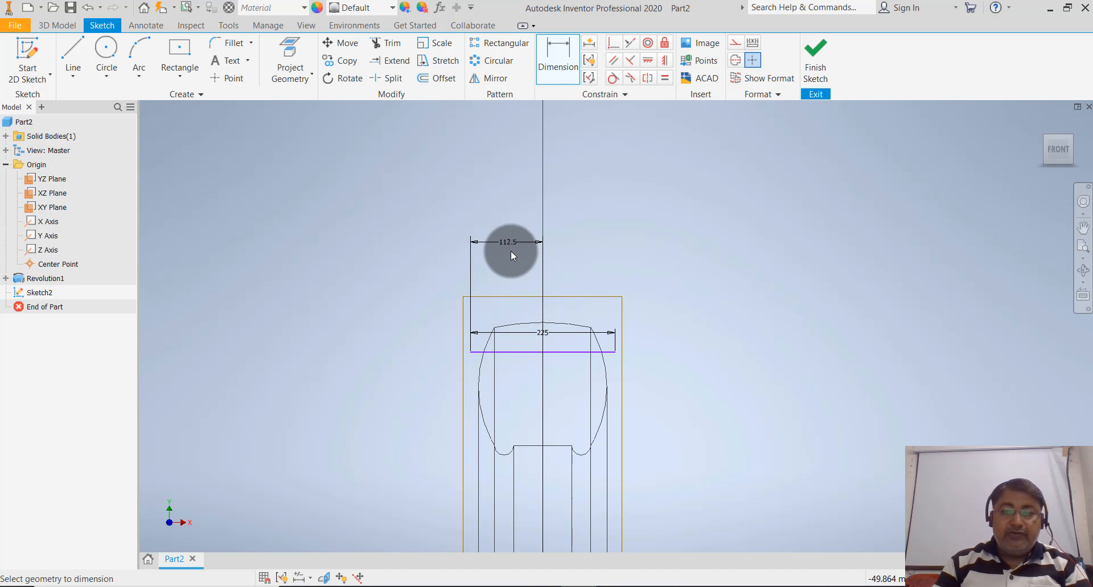
- Dimension the line's vertical distance from the origin and set it to 360 mm
scroll(592, 250, down, 2)
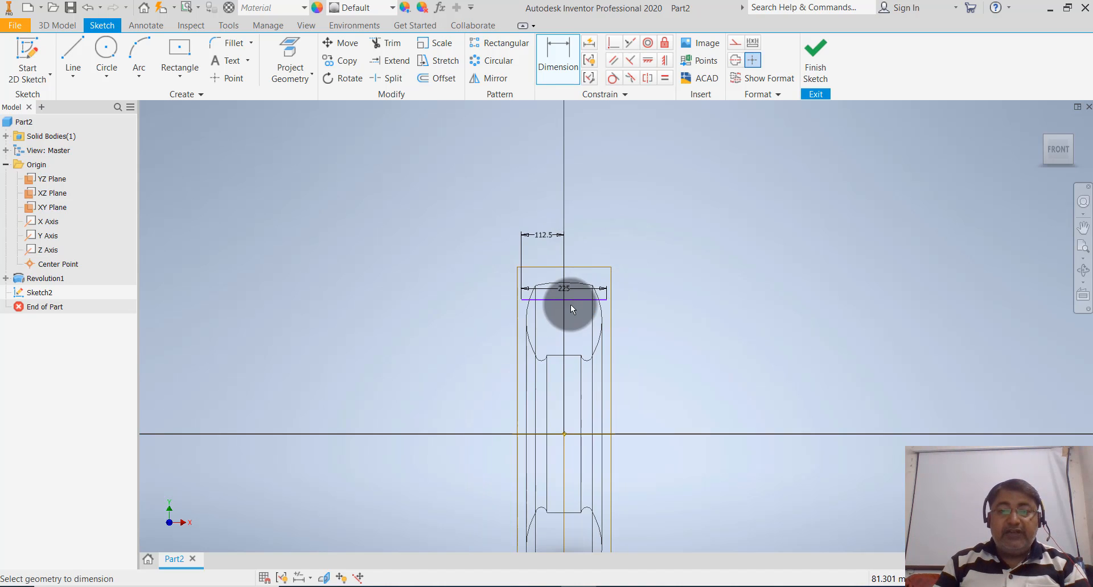
scroll(571, 305, up, 5)
click(561, 60)
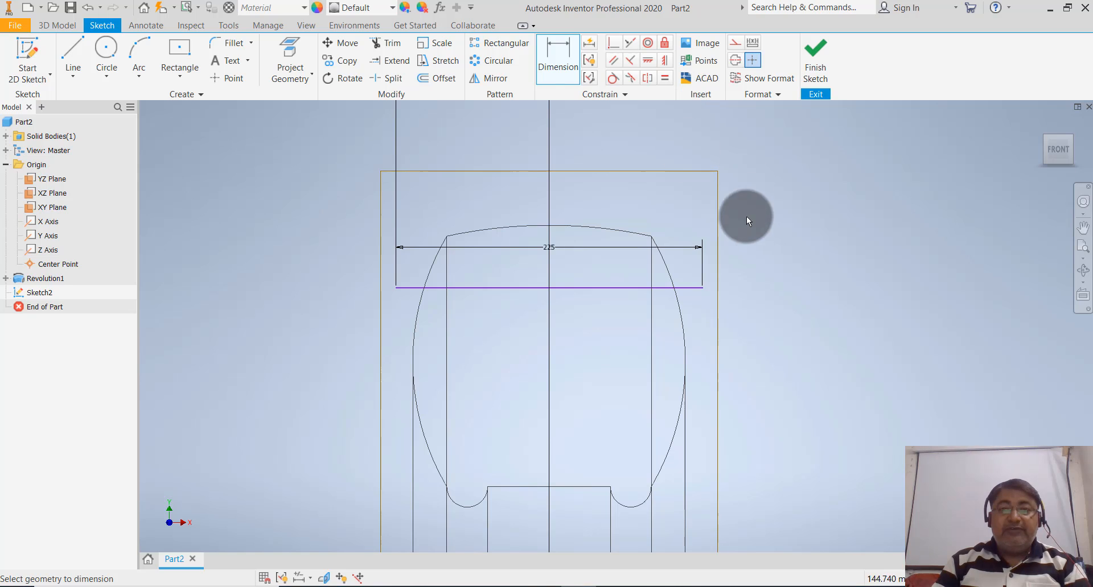
click(692, 289)
scroll(698, 190, down, 5)
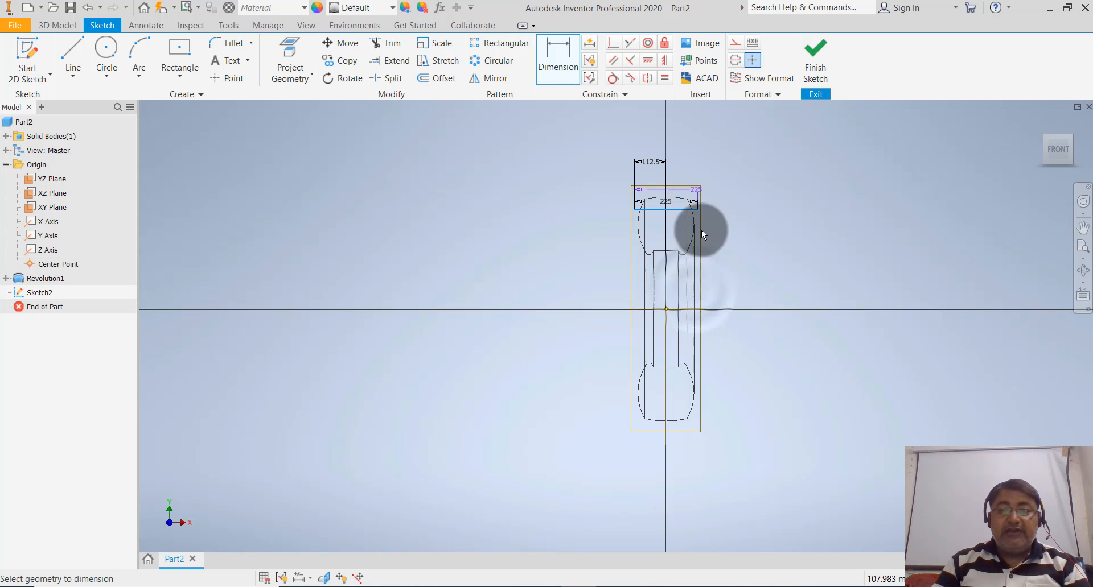
click(667, 309)
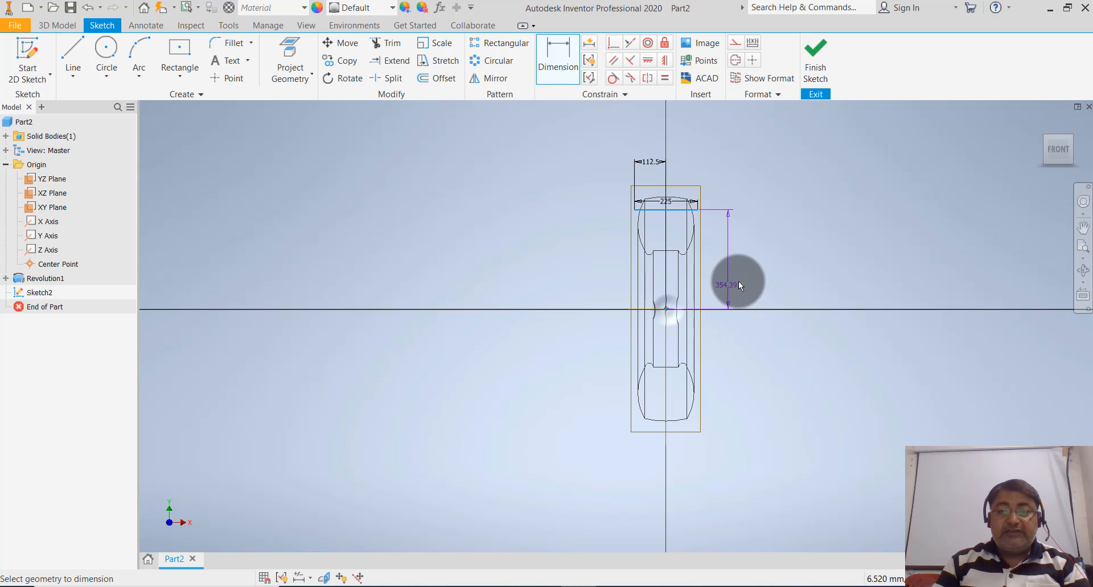
click(757, 265)
scroll(757, 264, up, 5)
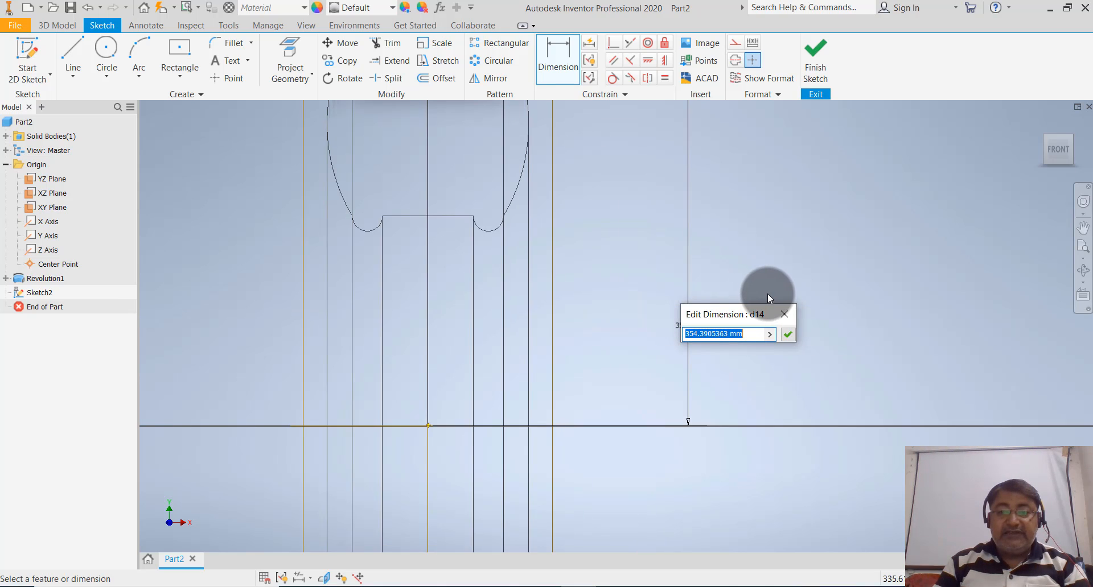
scroll(767, 292, down, 4)
text(360)
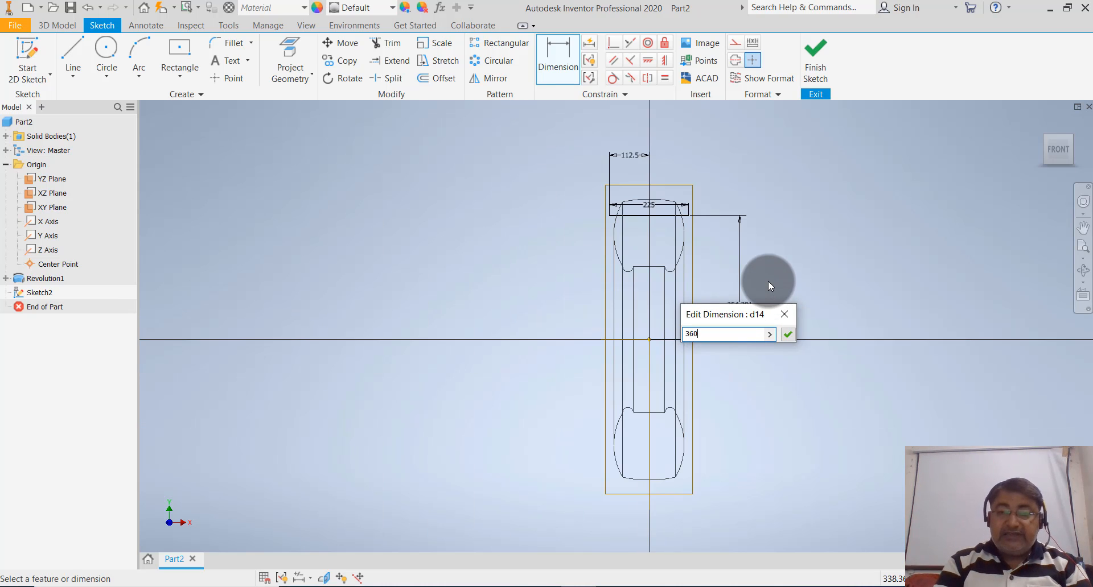
key(Return)
- Draw an upward-bulging three-point arc between the line's two endpoints with a radius of 290 mm
scroll(689, 183, up, 3)
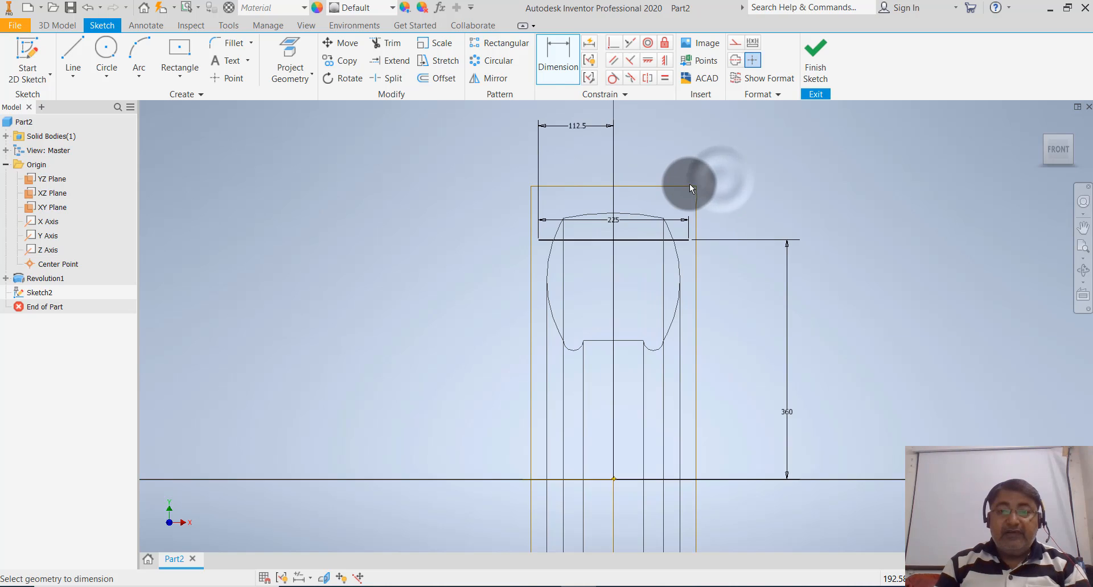
click(139, 74)
click(148, 104)
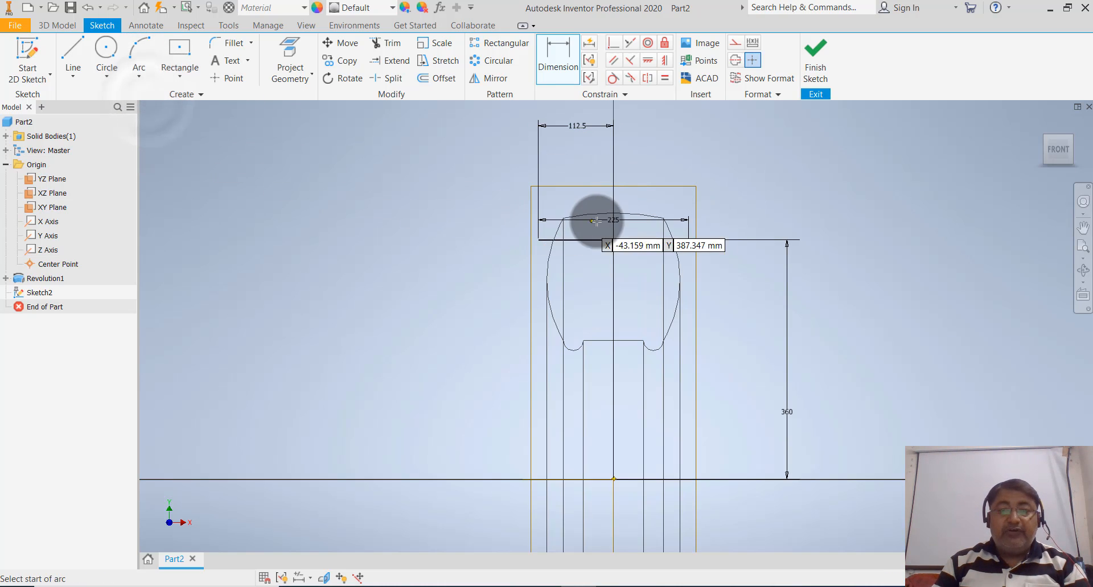
scroll(593, 220, up, 5)
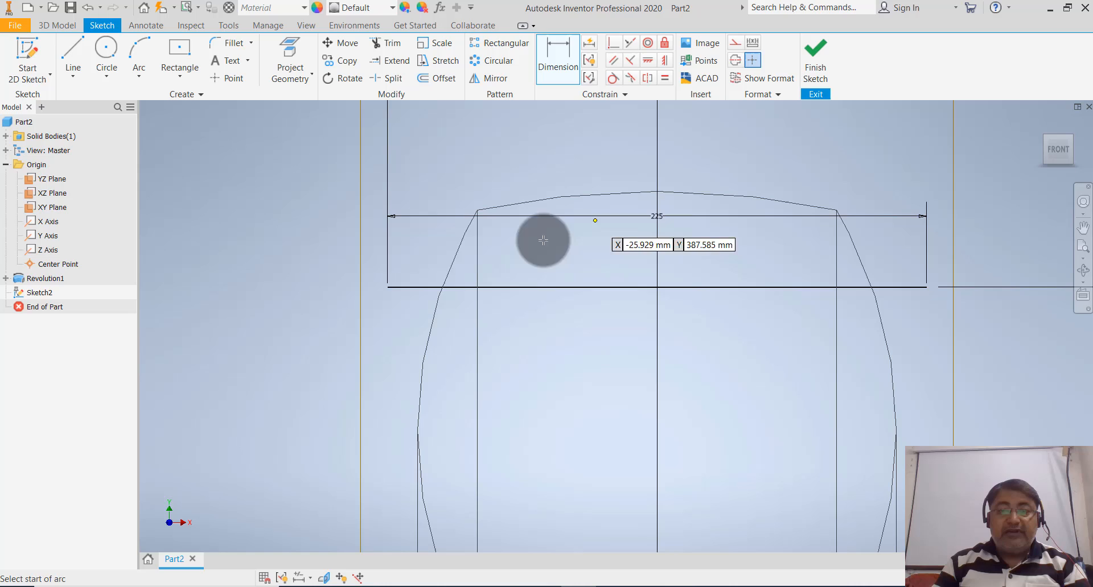
click(388, 286)
scroll(387, 286, up, 3)
scroll(388, 288, down, 3)
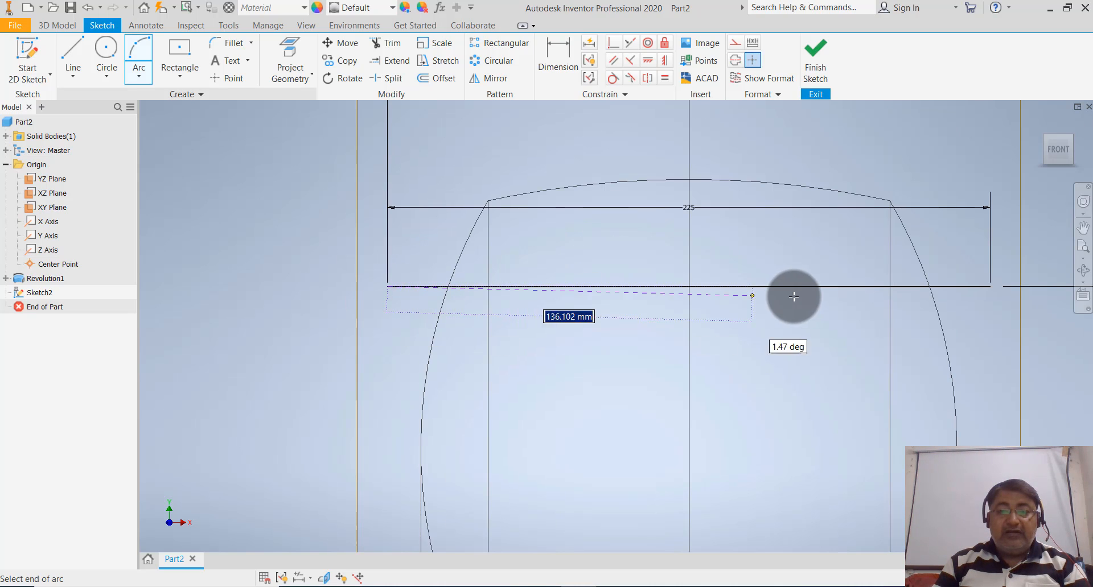
scroll(719, 290, up, 3)
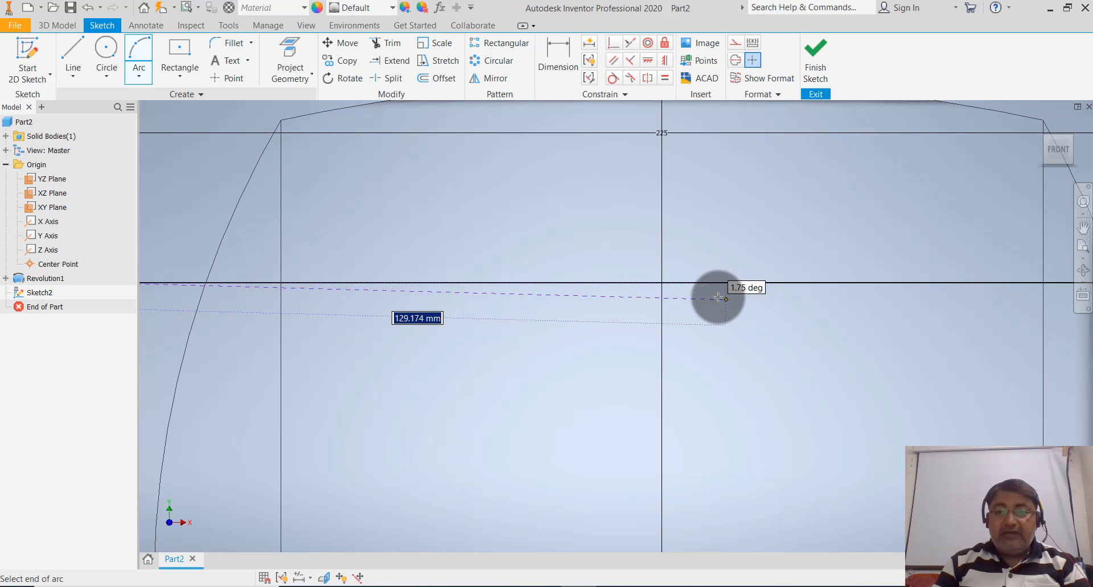
scroll(717, 294, down, 5)
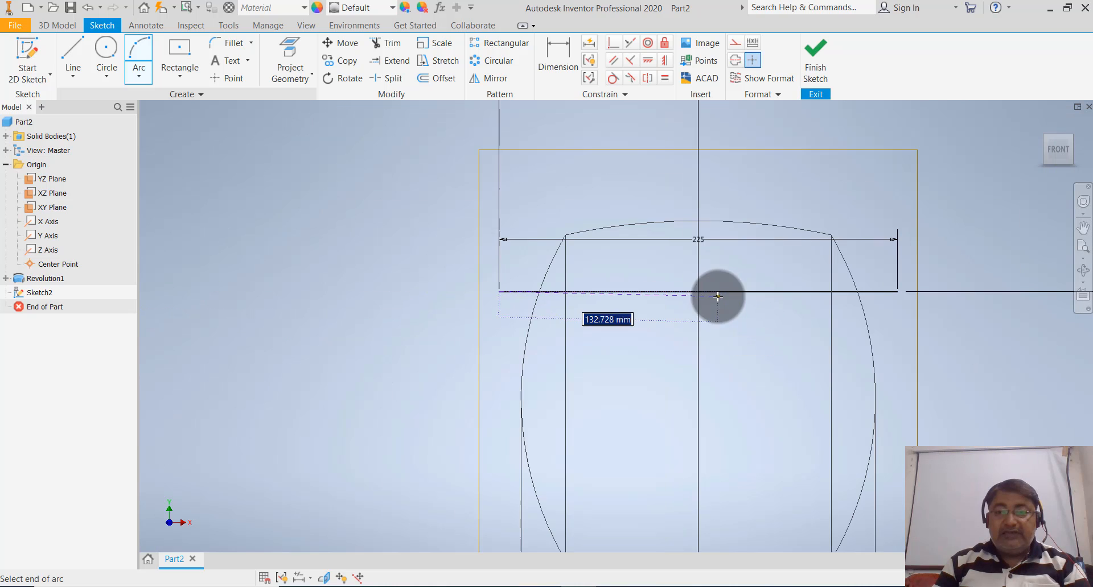
click(896, 292)
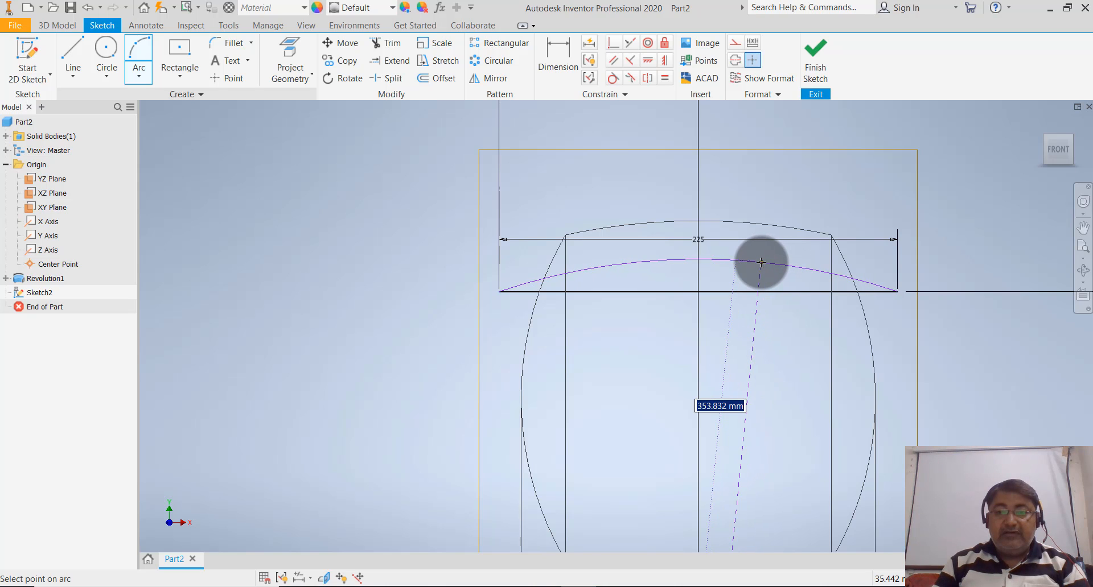
text(290)
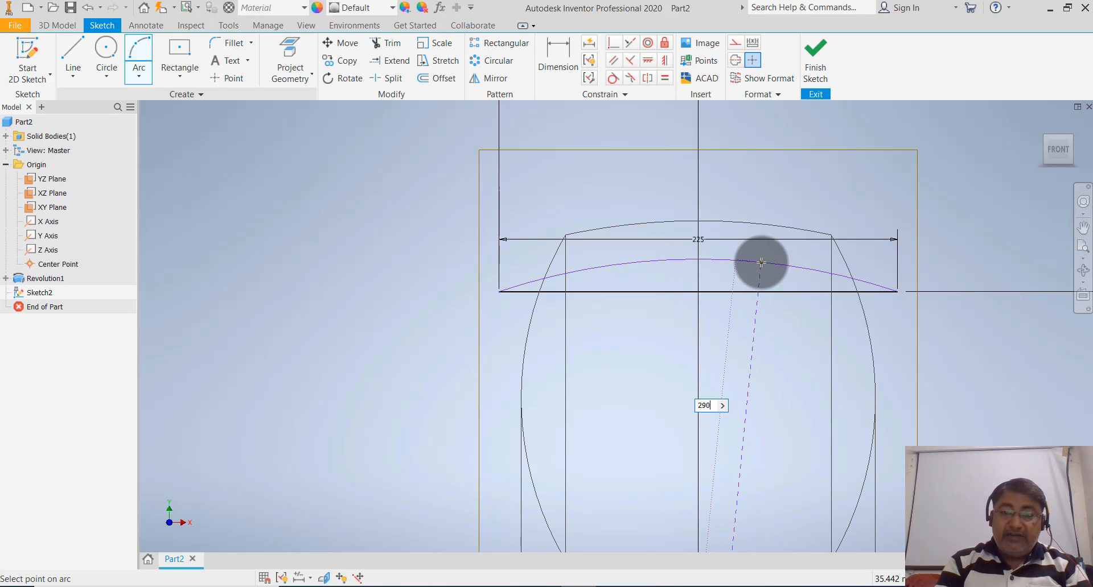
key(Return)
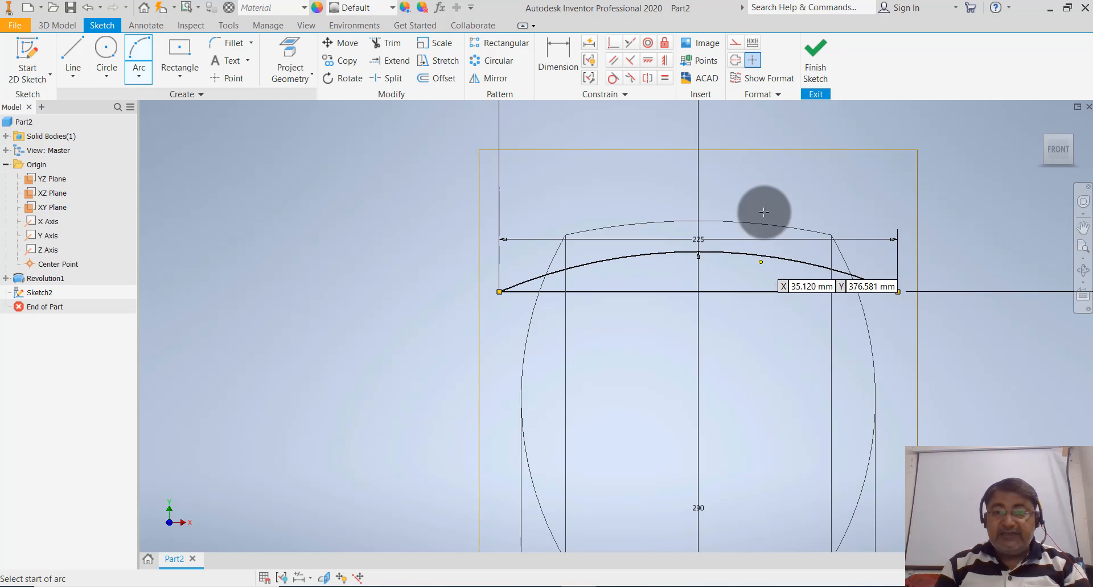
key(Escape)
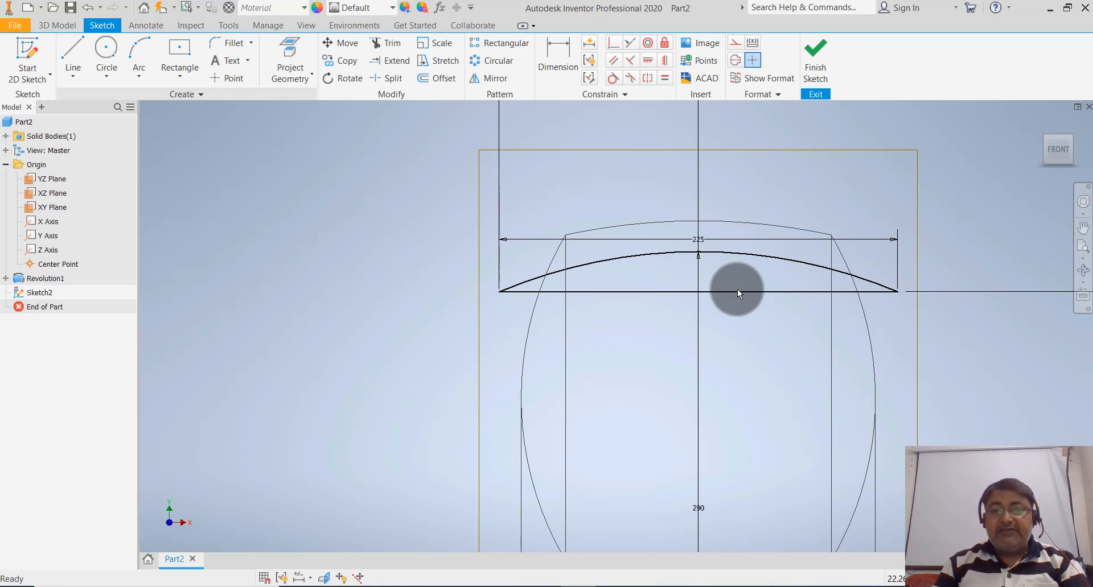
- Delete the straight line beneath the arc and finish the sketch
click(737, 290)
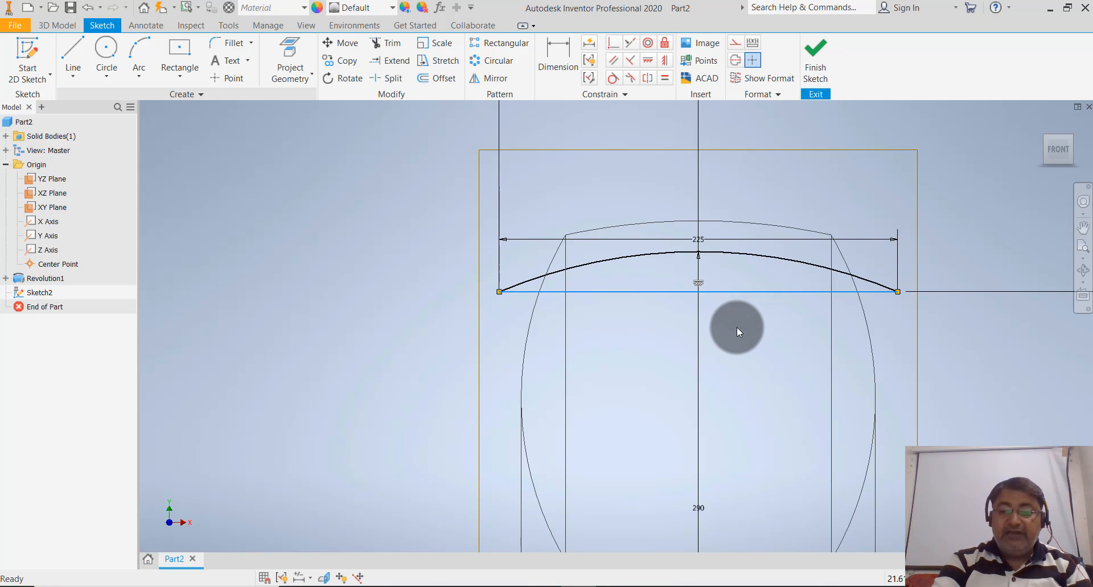
key(Delete)
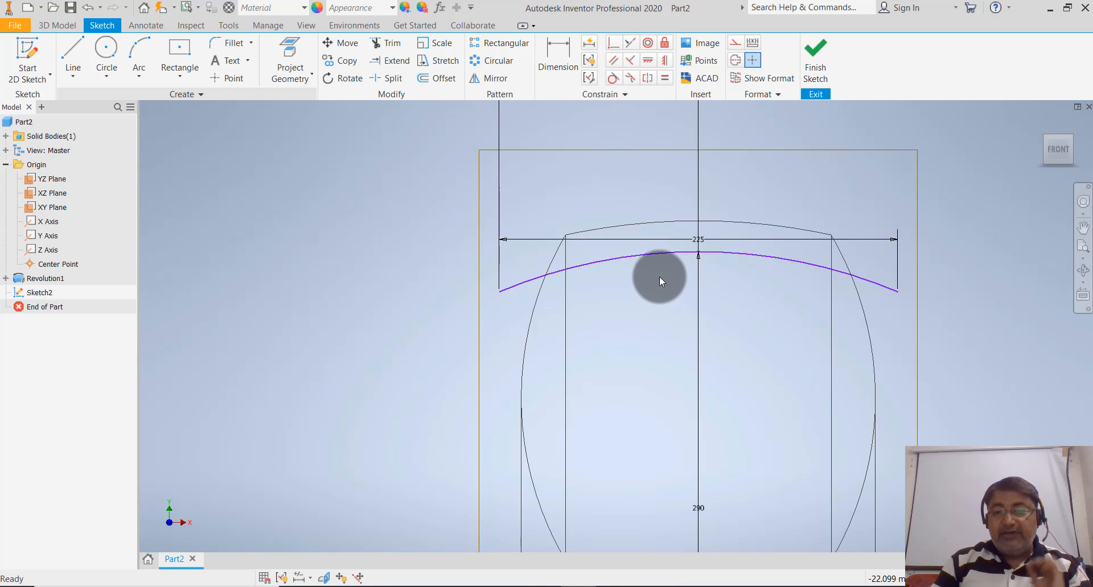
scroll(659, 276, down, 5)
scroll(657, 275, down, 5)
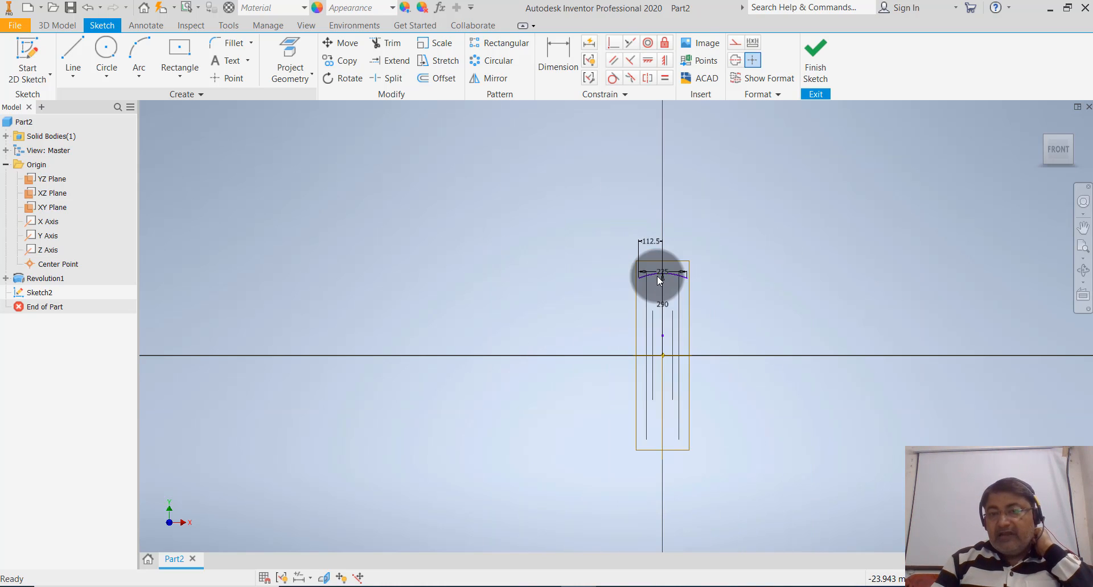
scroll(719, 296, up, 4)
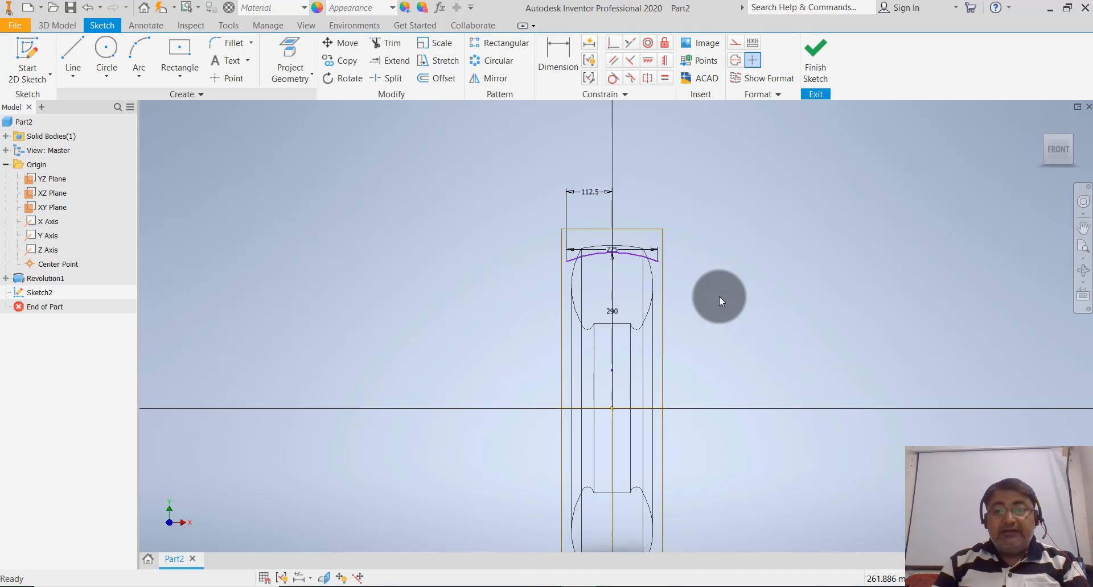
click(814, 72)
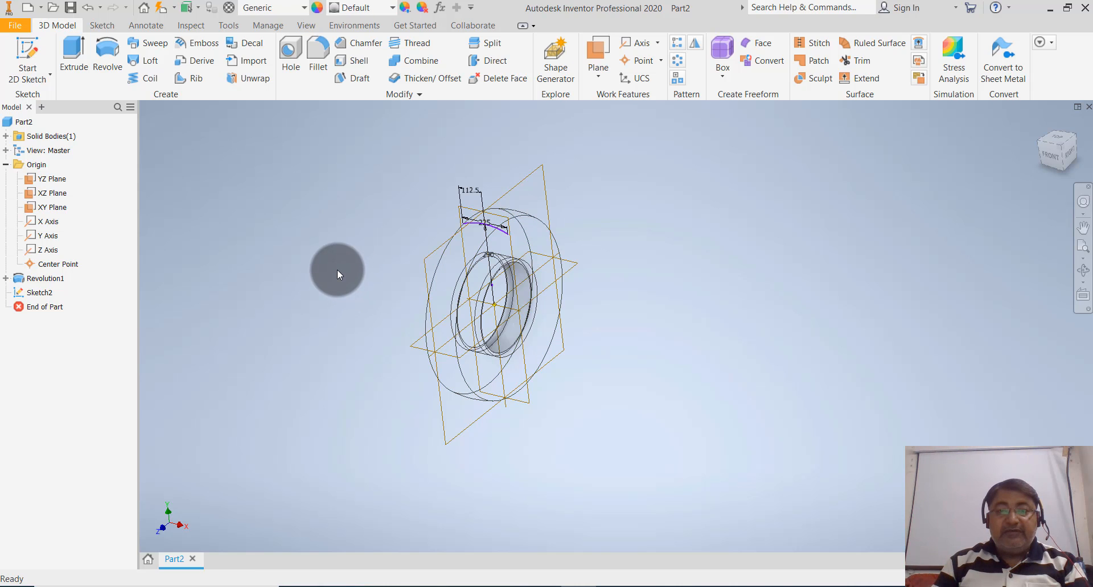
scroll(368, 245, down, 3)
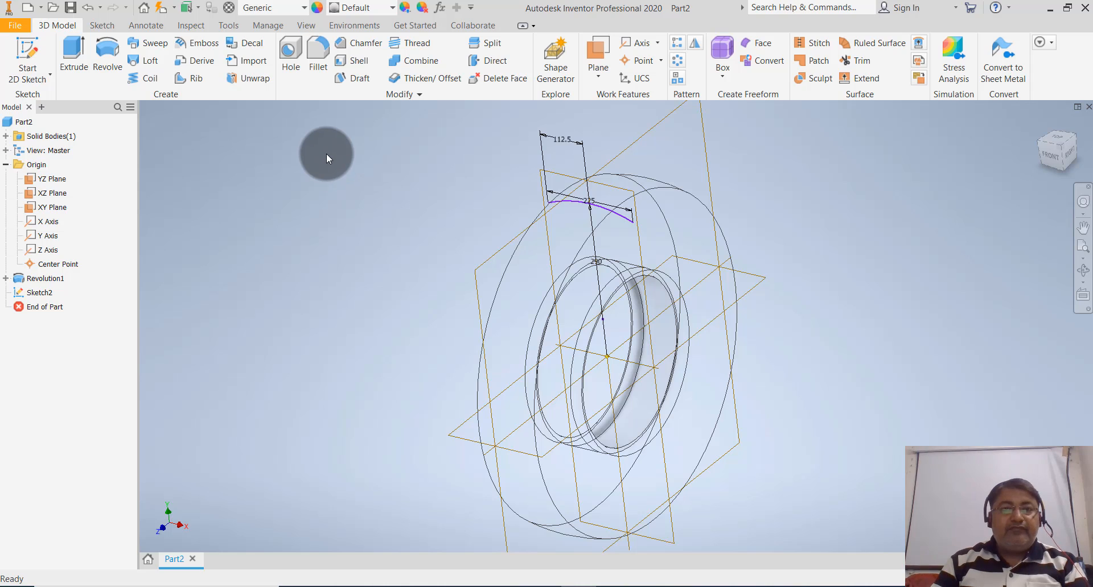
- Revolve the sketched arc as a surface through a full 360 degrees about the X axis
click(108, 60)
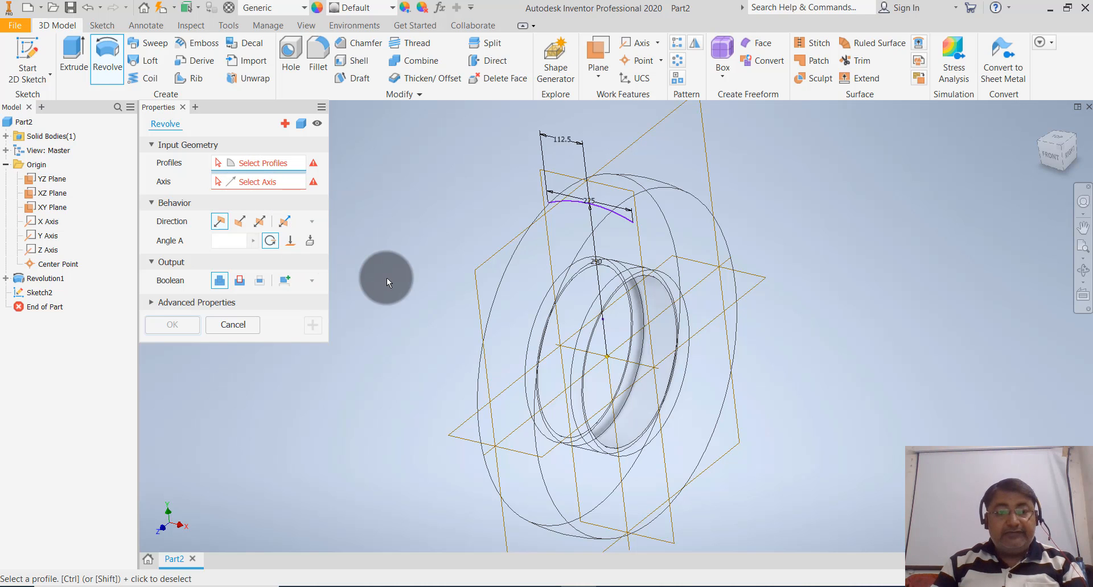
click(153, 303)
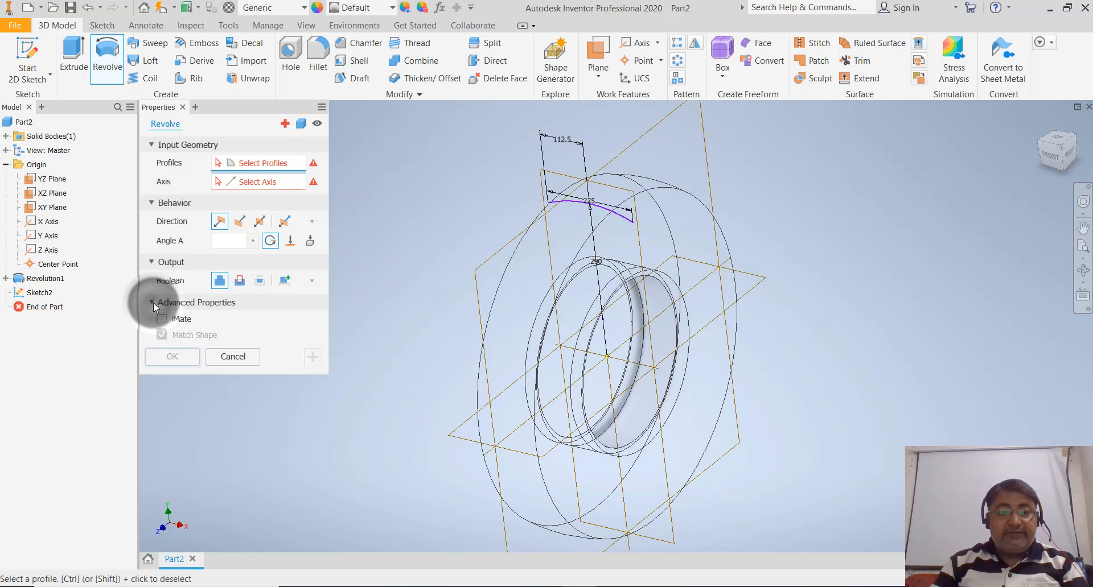
click(152, 303)
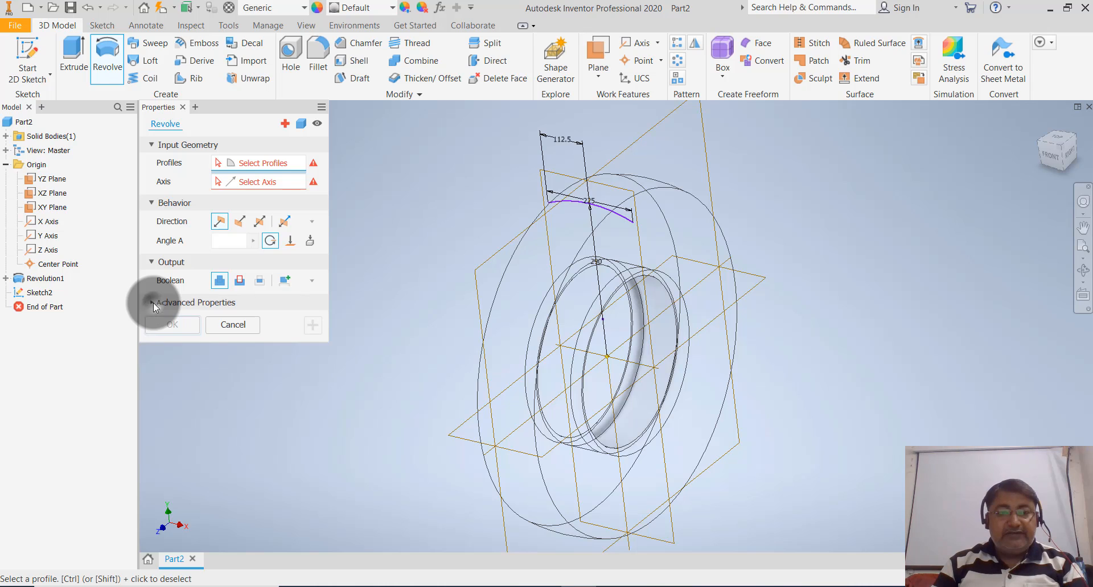
click(300, 123)
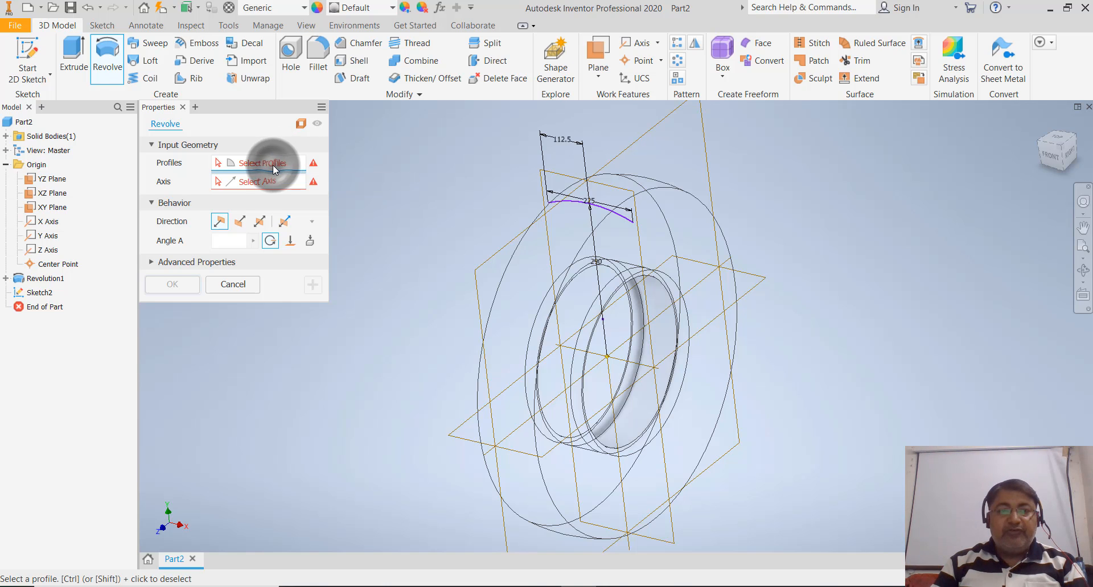
click(567, 202)
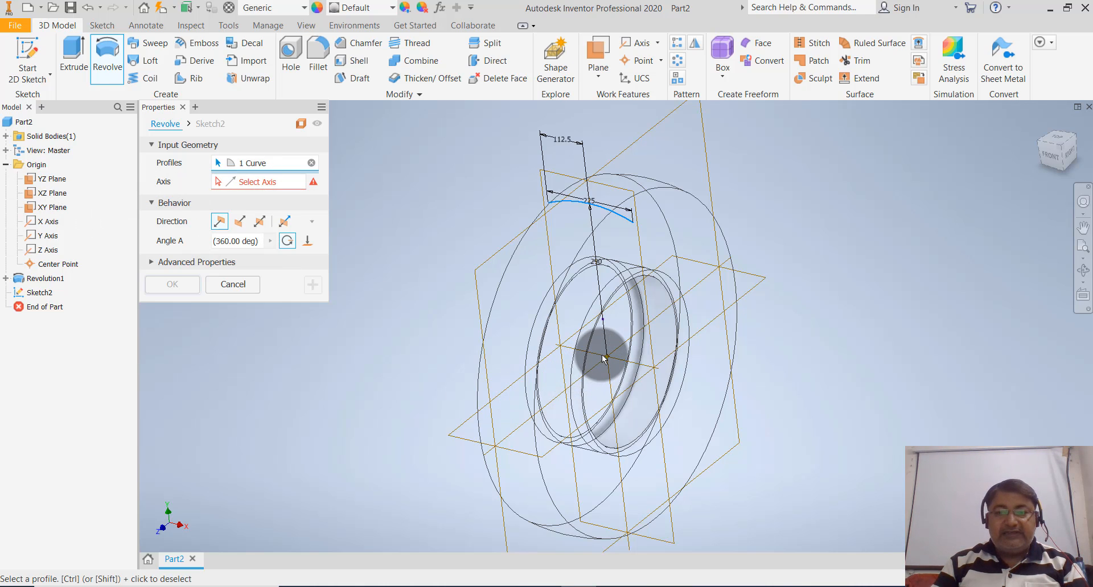
click(256, 182)
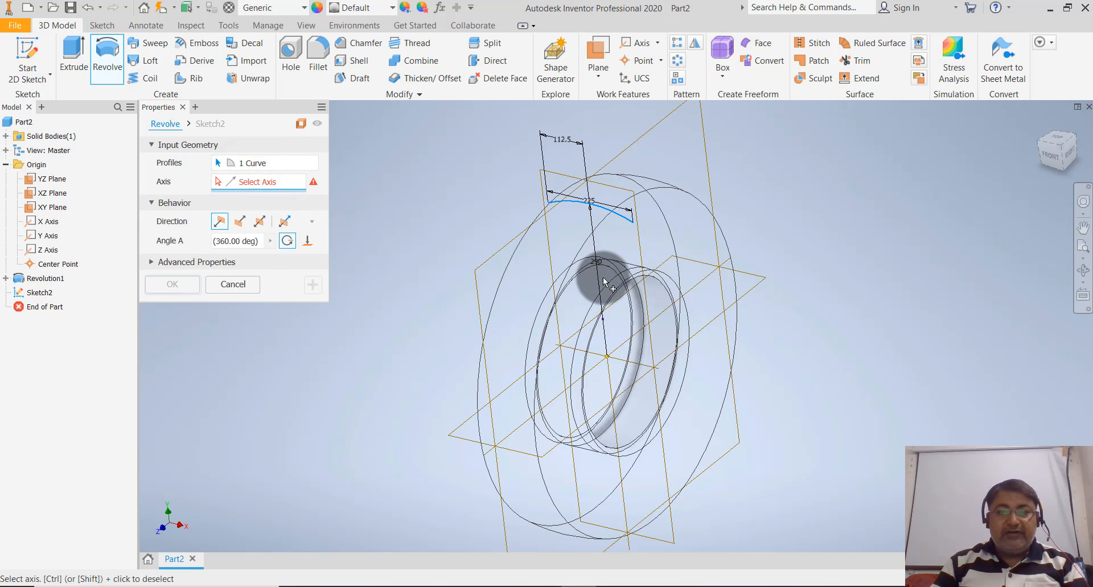
click(594, 354)
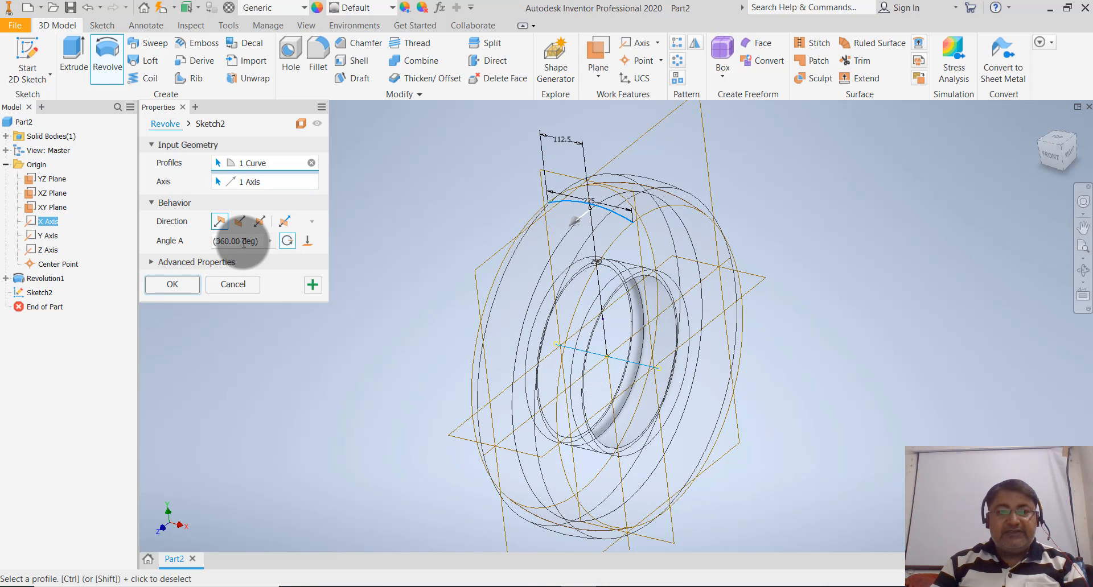
click(172, 284)
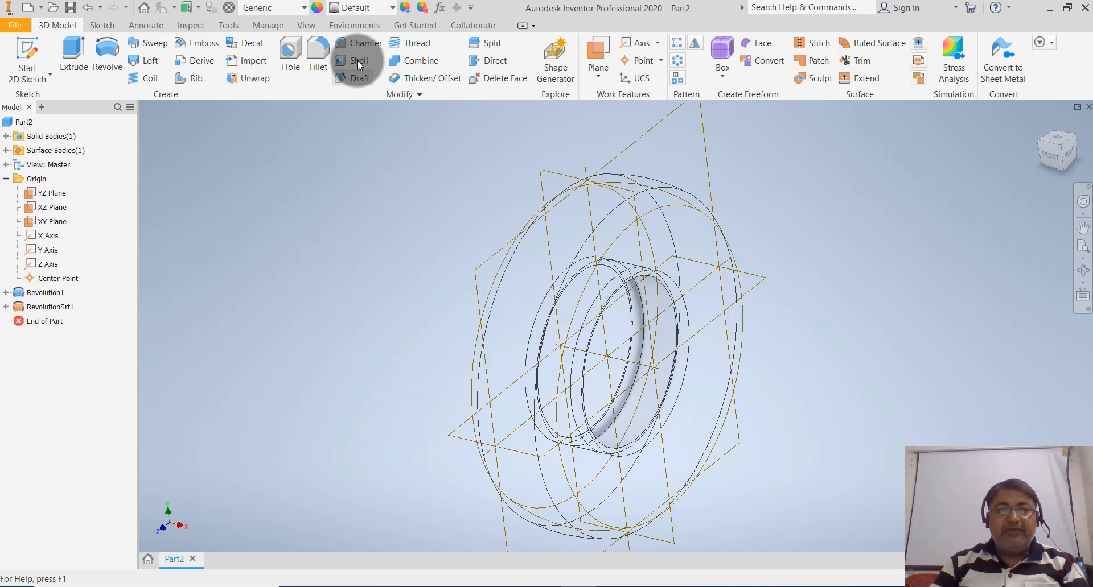
- Display the model in the Shaded with Edges visual style and inspect the revolved surface around the tyre
click(307, 25)
click(246, 80)
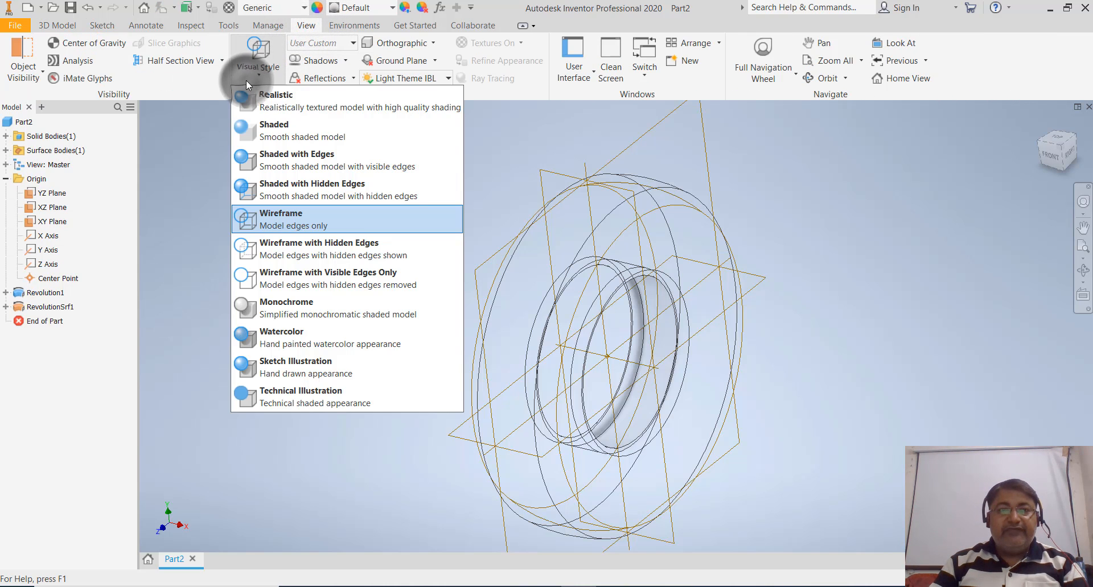
click(290, 160)
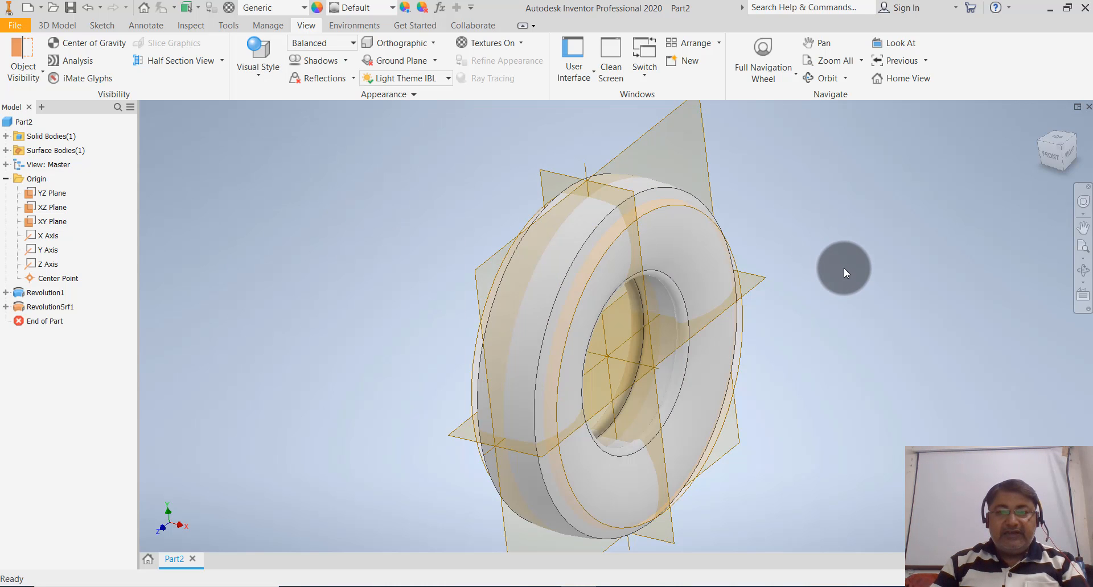
mouse_move(844, 271)
shift+middle_down()
mouse_move(812, 263)
mouse_move(824, 283)
mouse_move(848, 288)
shift+middle_up()
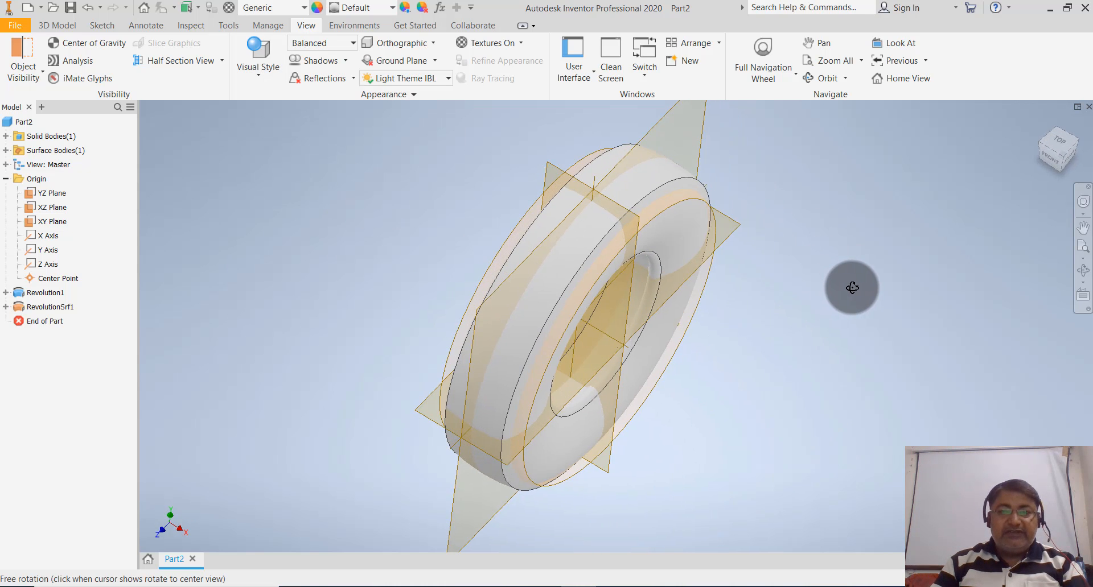
click(653, 215)
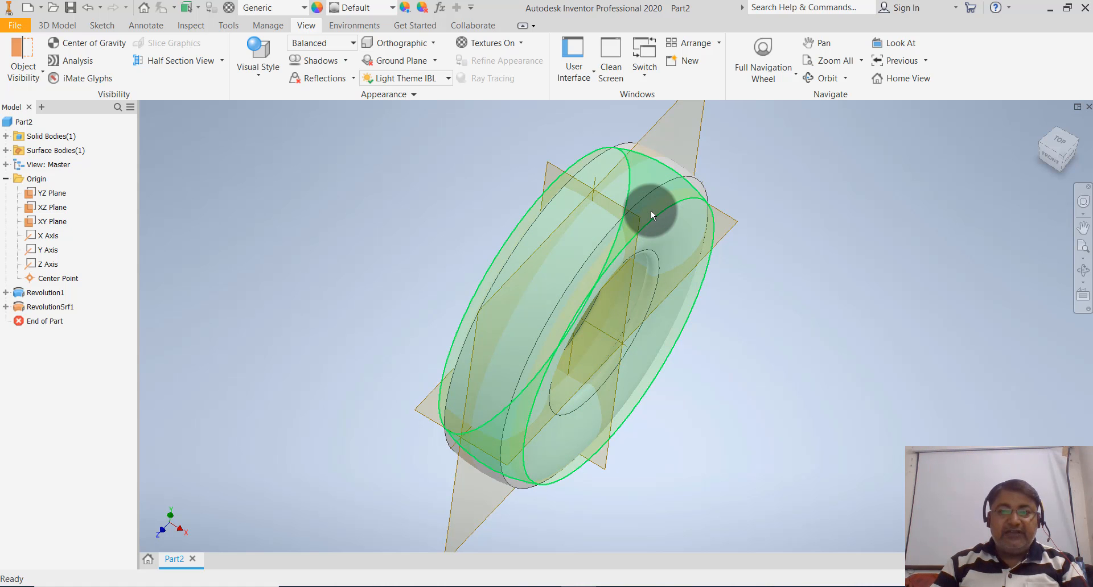
shift+middle_drag(786, 285, 811, 292)
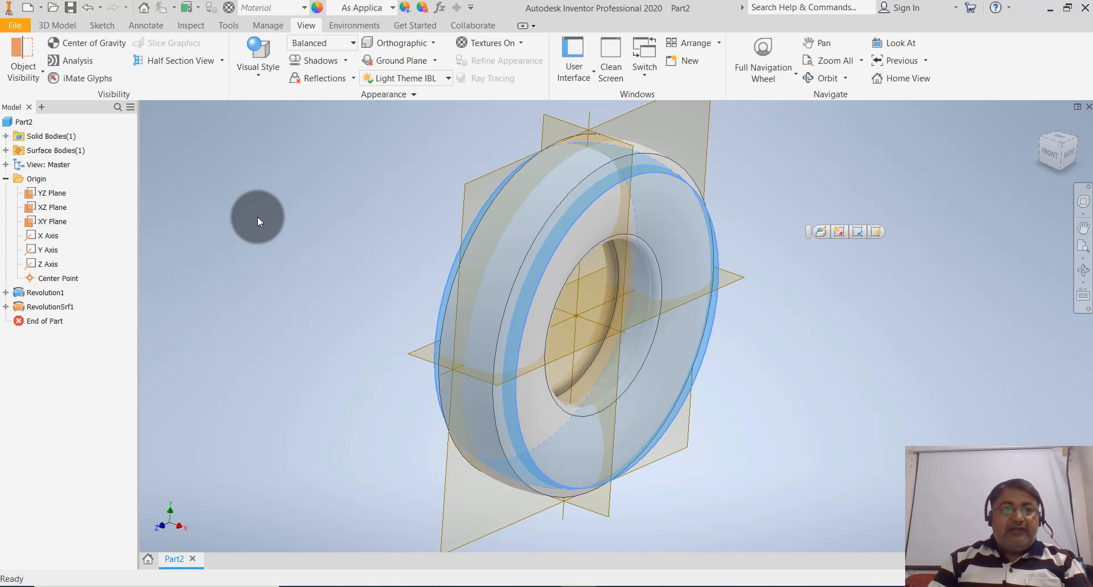
click(265, 225)
scroll(306, 281, down, 3)
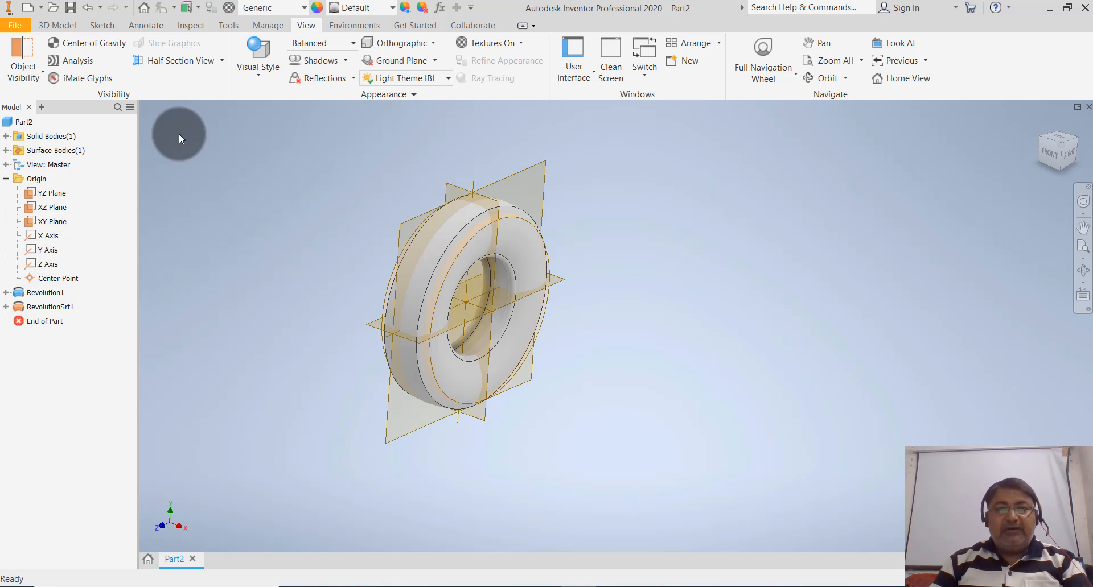
scroll(265, 181, up, 4)
scroll(284, 169, down, 3)
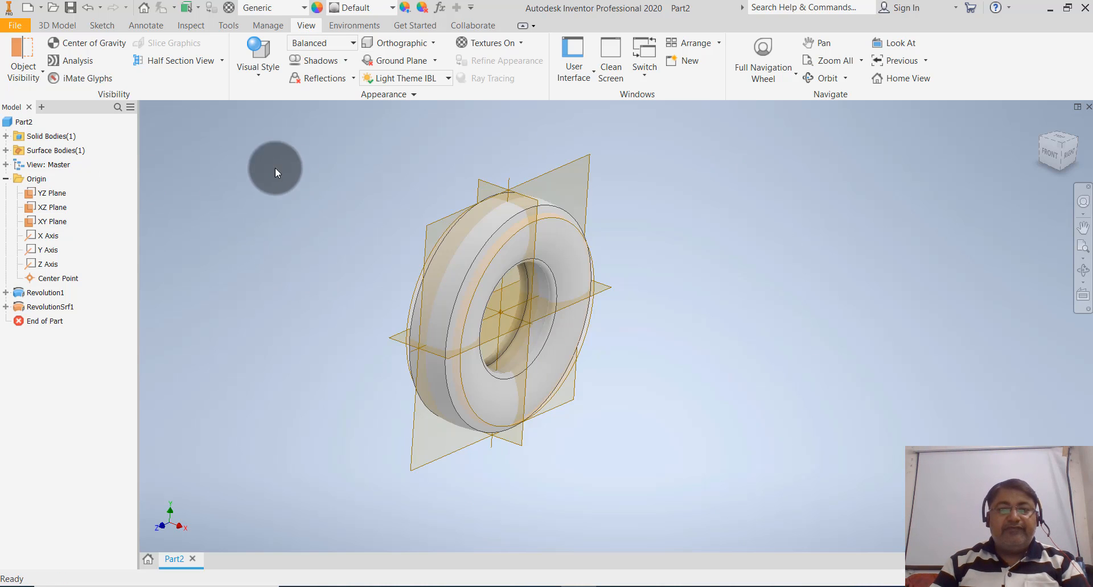
click(93, 25)
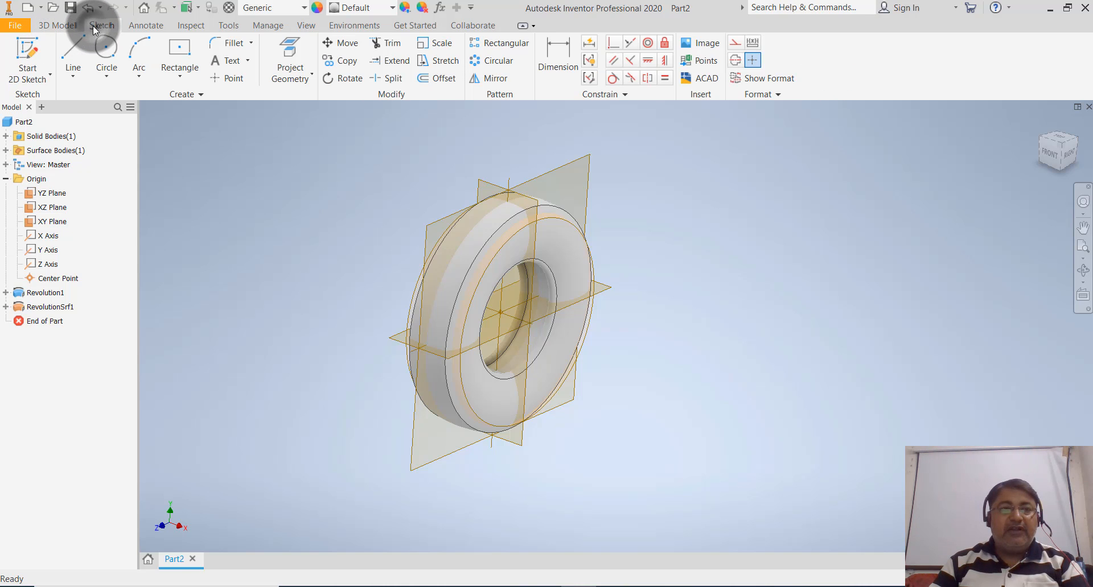
click(45, 77)
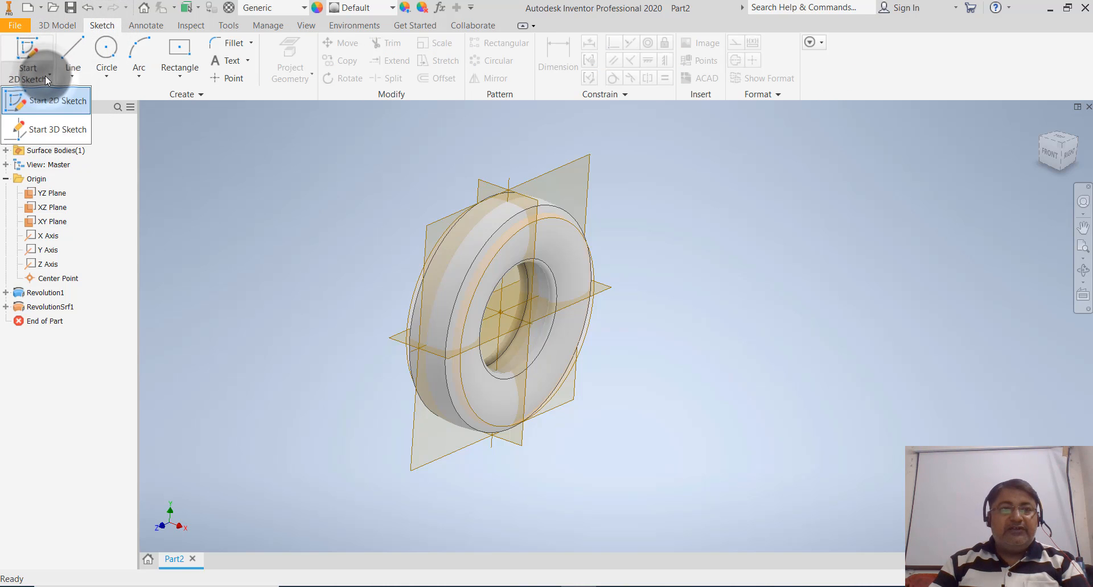
click(61, 105)
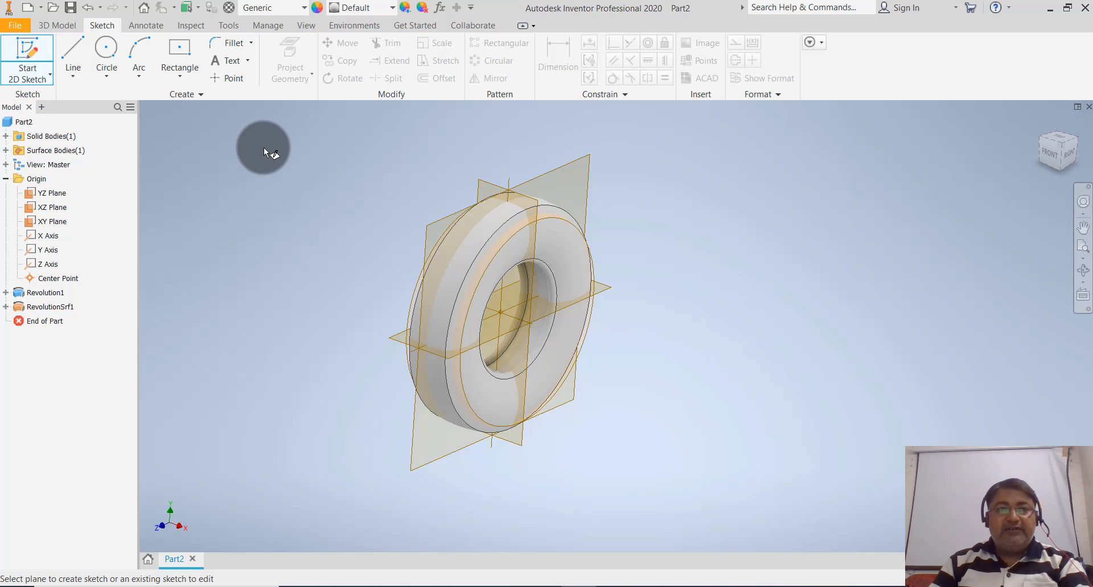
key(Escape)
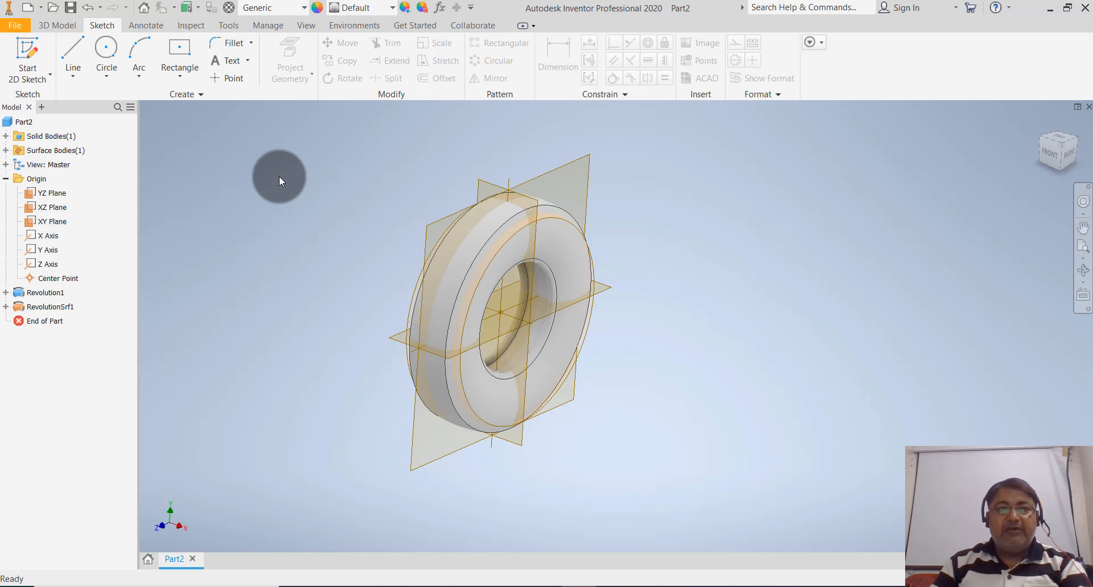
- Create a work plane offset 410 mm upward from the XZ plane, above the tyre
click(62, 29)
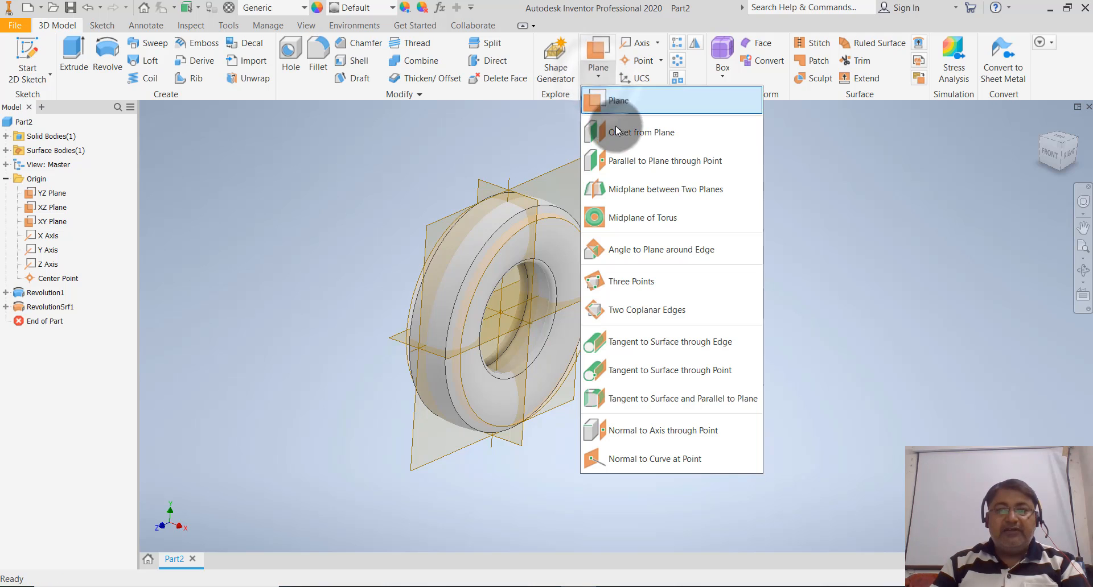
click(654, 133)
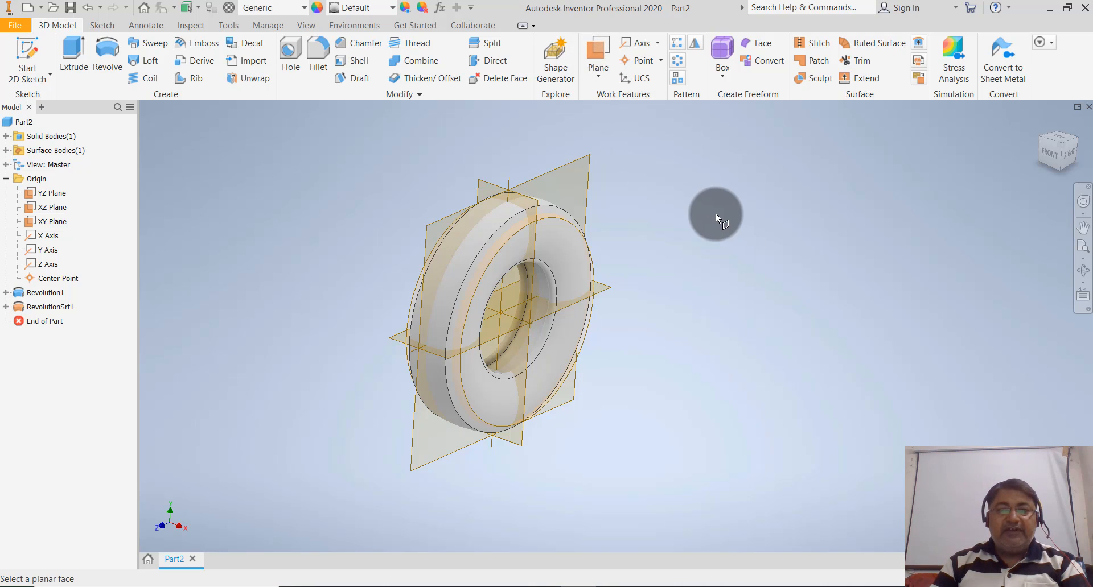
click(606, 290)
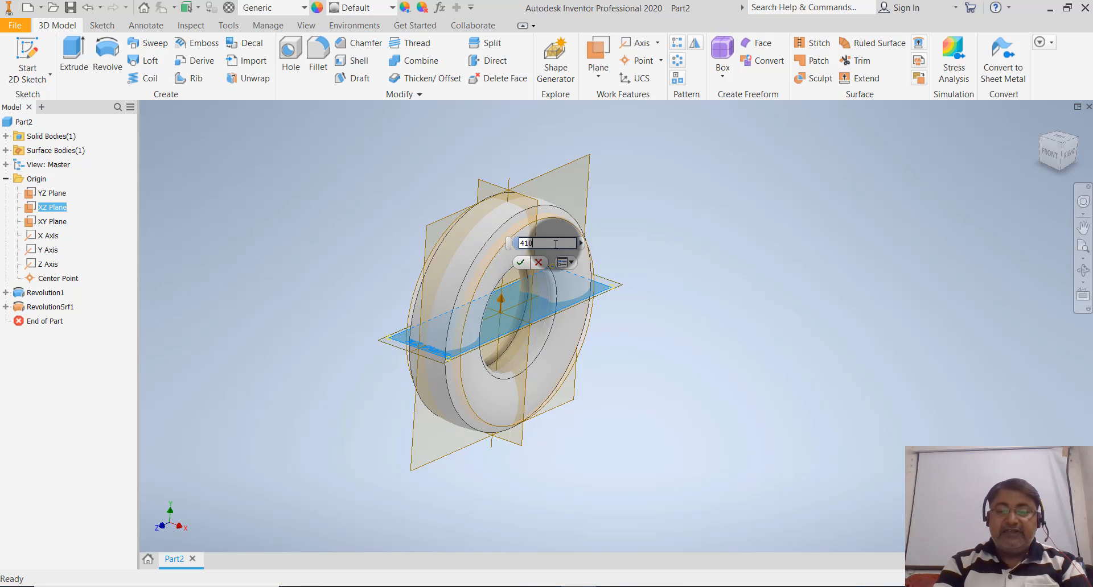
key(Return)
click(655, 259)
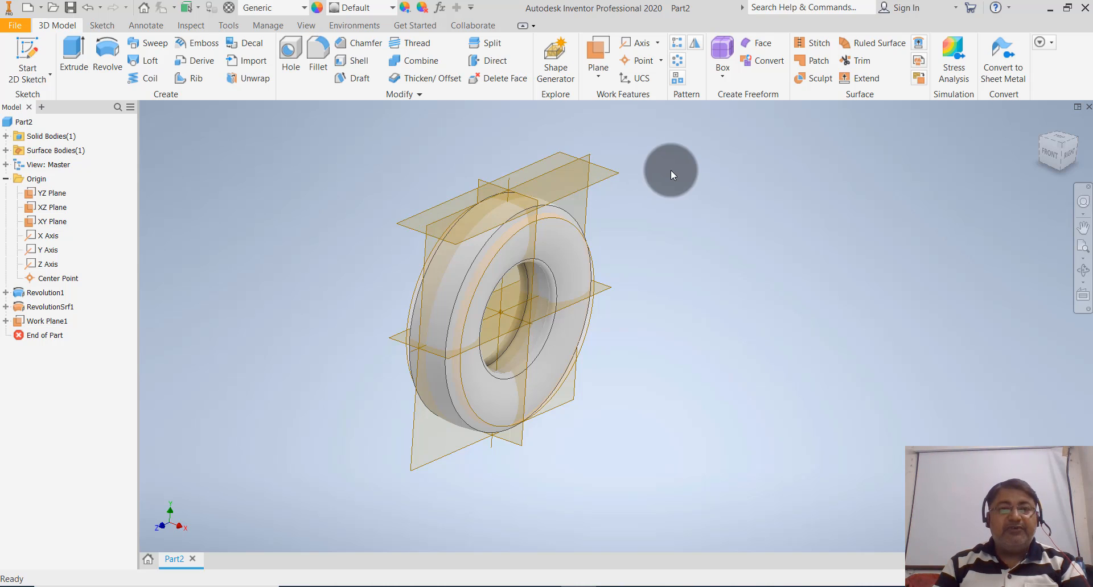
- Sketch a slanted line on the offset work plane, at about 65° to the XY plane and ending on it below the origin
click(30, 78)
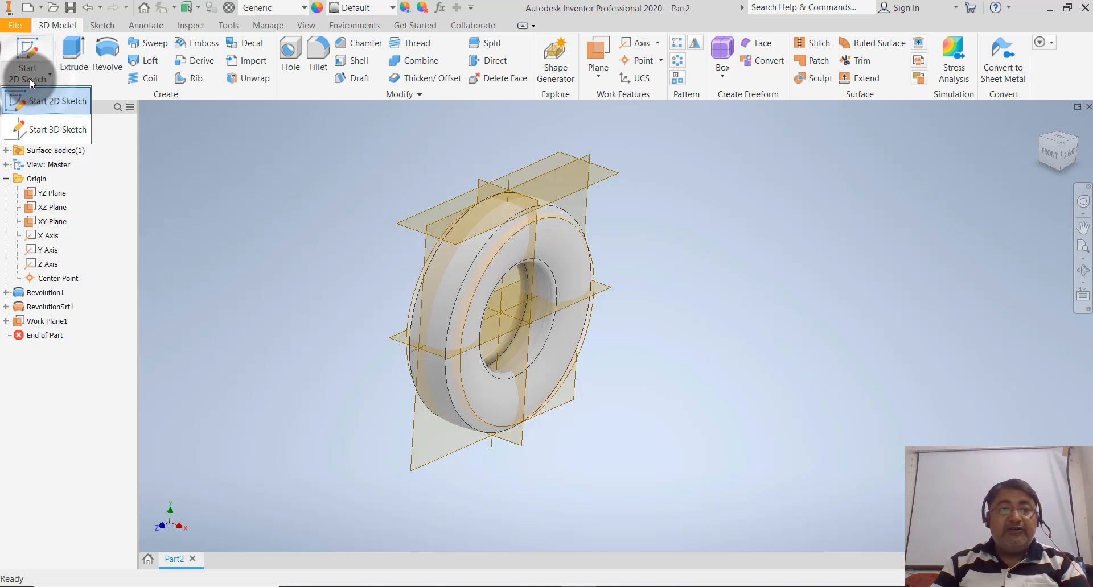
click(33, 100)
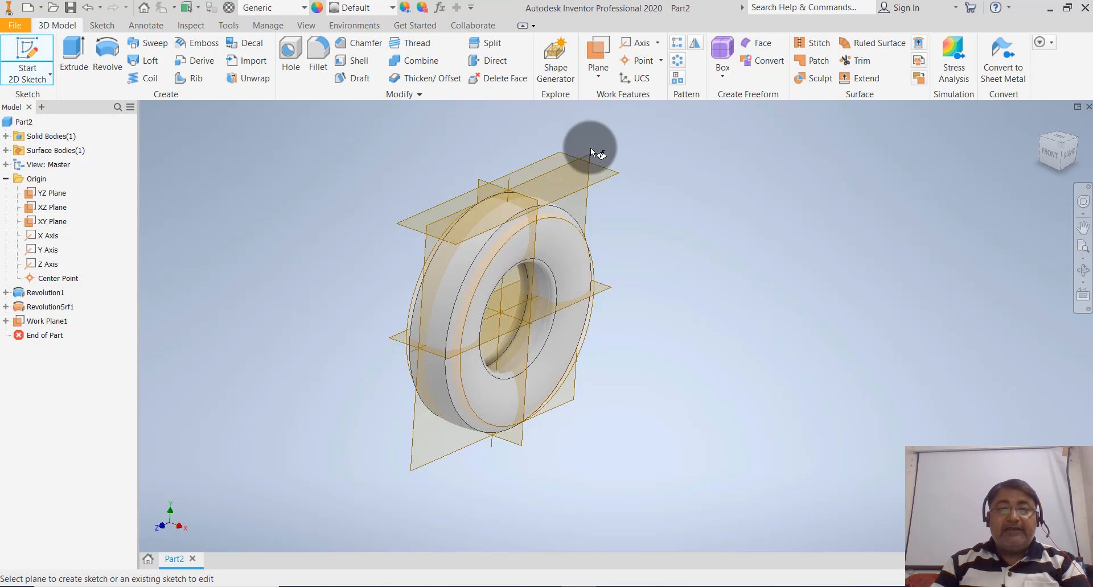
click(604, 170)
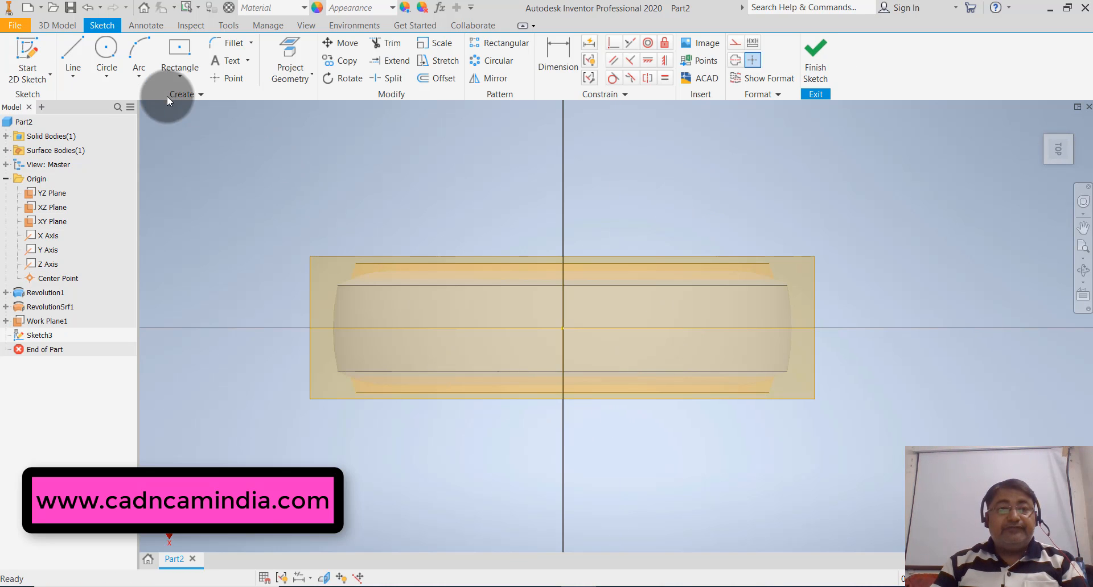
click(75, 76)
click(94, 96)
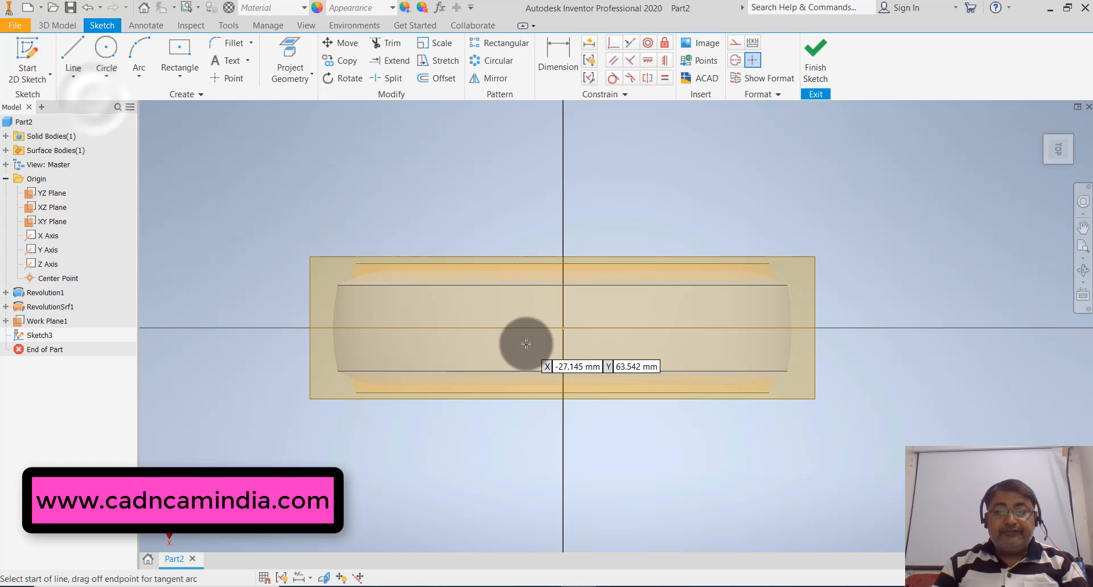
scroll(530, 328, up, 4)
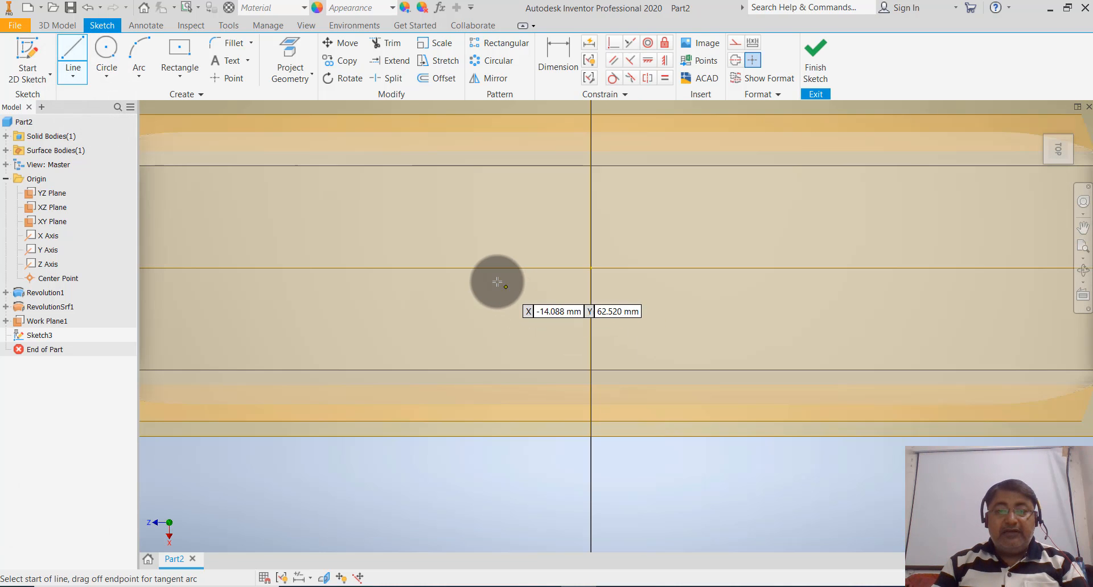
click(499, 280)
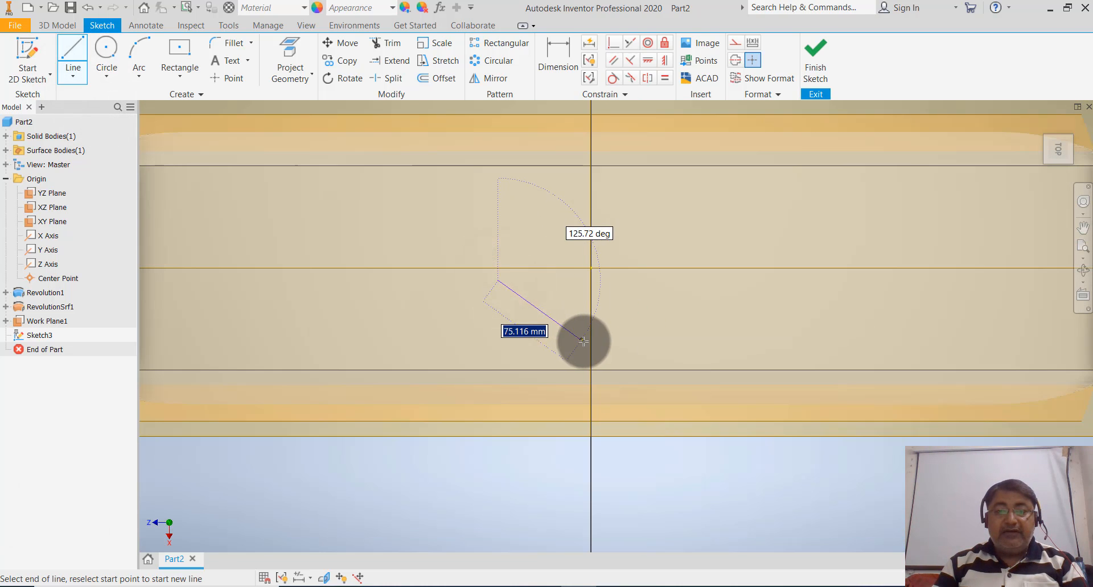
click(589, 322)
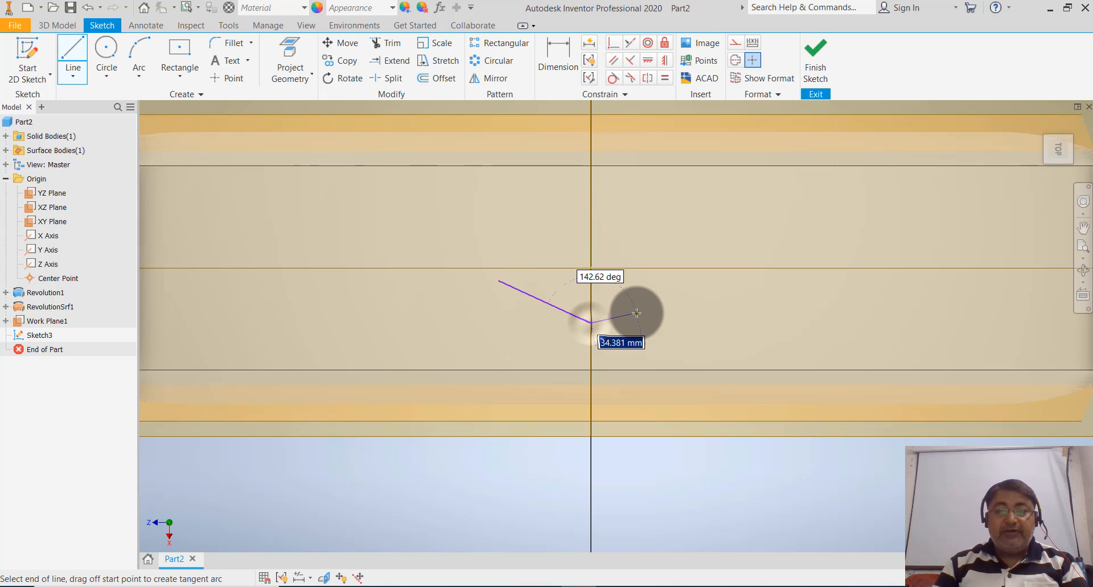
key(Escape)
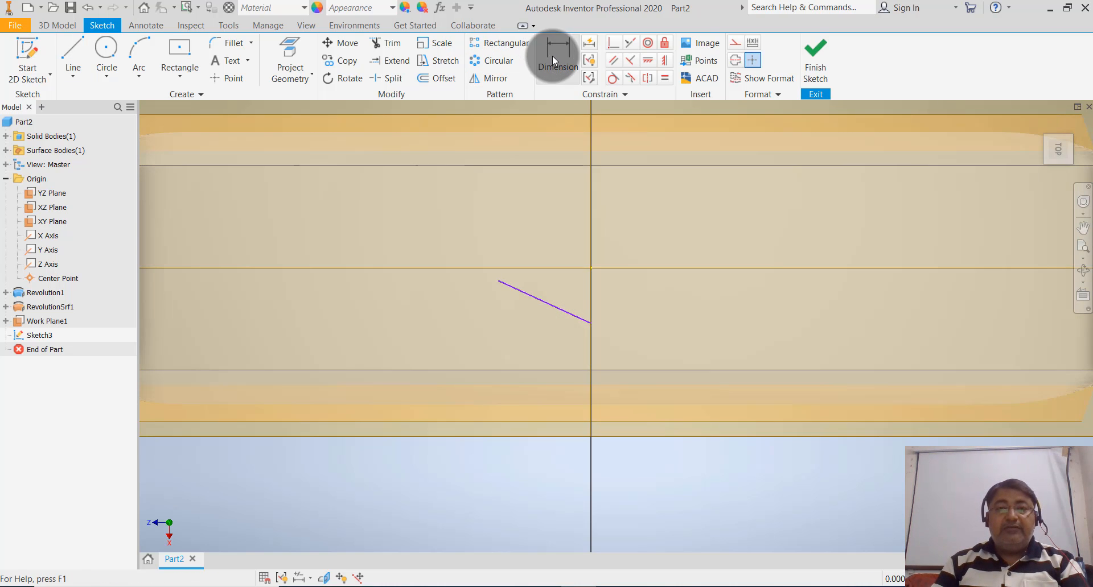
- Dimension the angle between the slanted line and the XY plane and set it to 45°
click(554, 57)
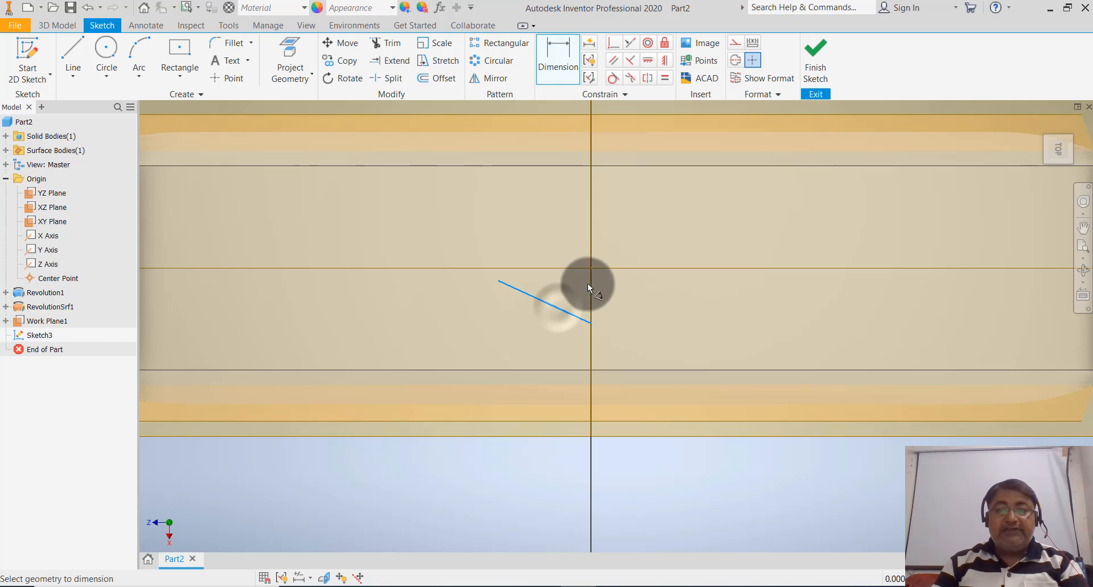
click(591, 279)
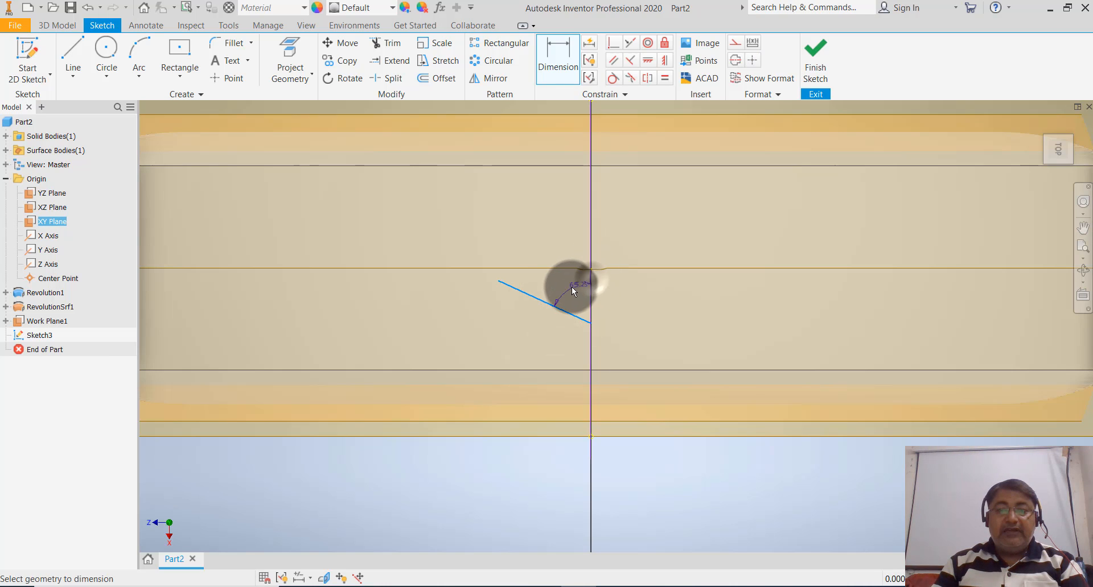
click(570, 287)
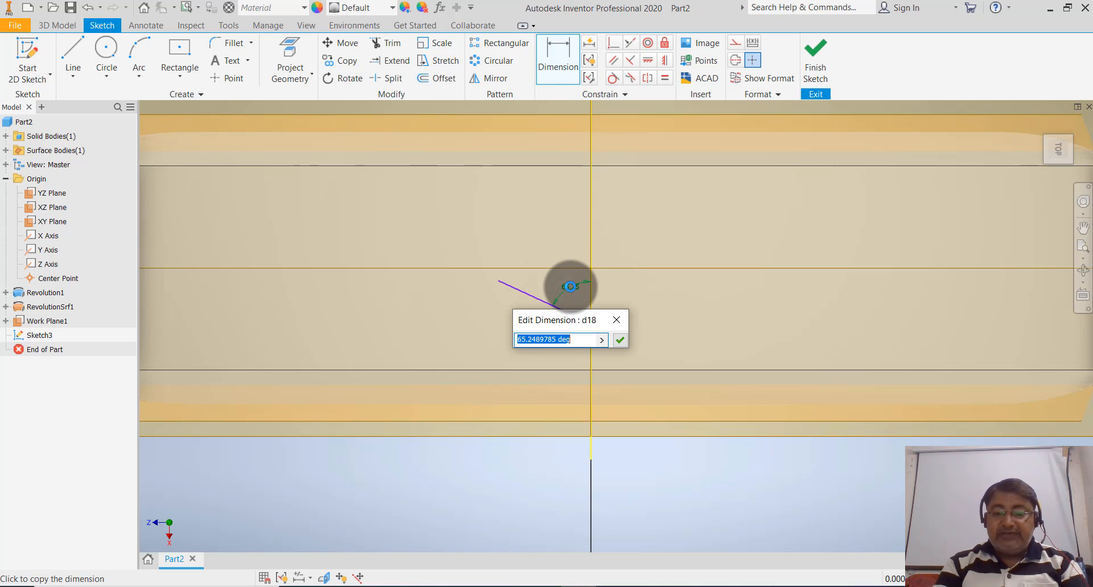
text(45)
key(Return)
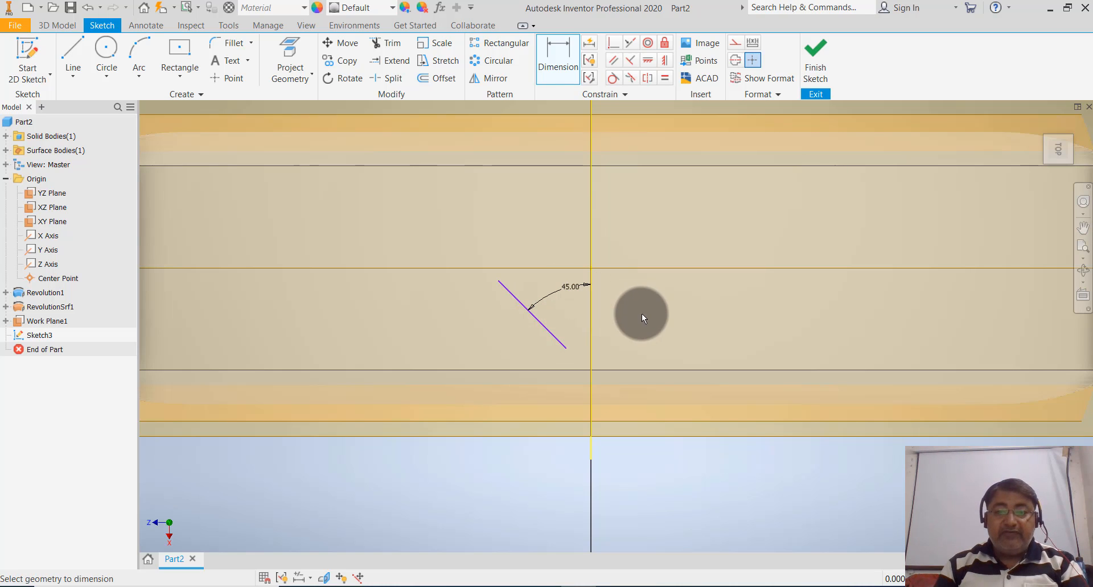
- Dimension the distance from the slanted line's lower endpoint to the XY plane and set it to 0 mm
click(565, 348)
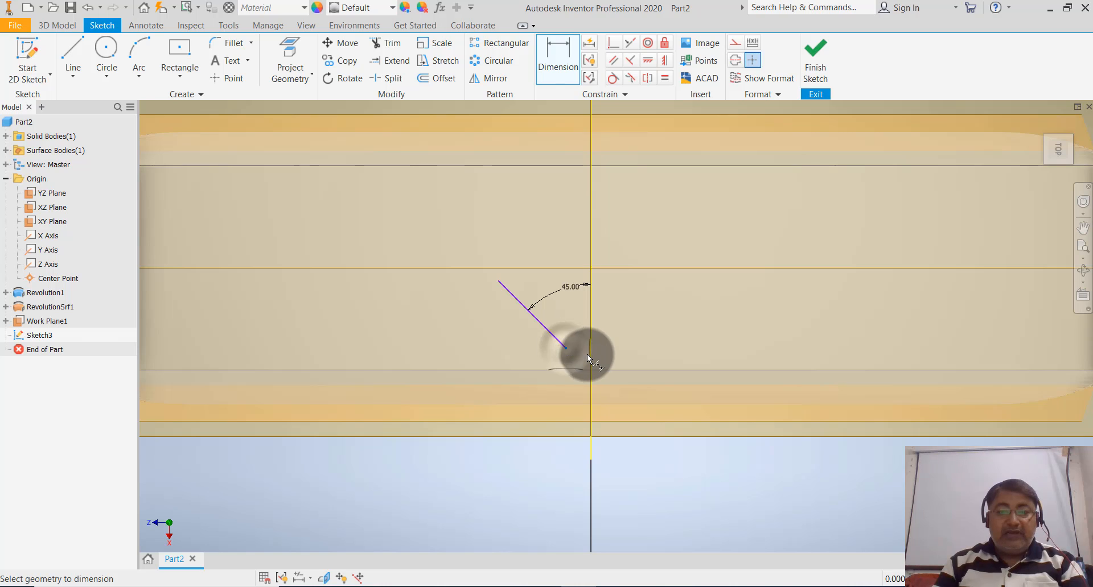
click(588, 353)
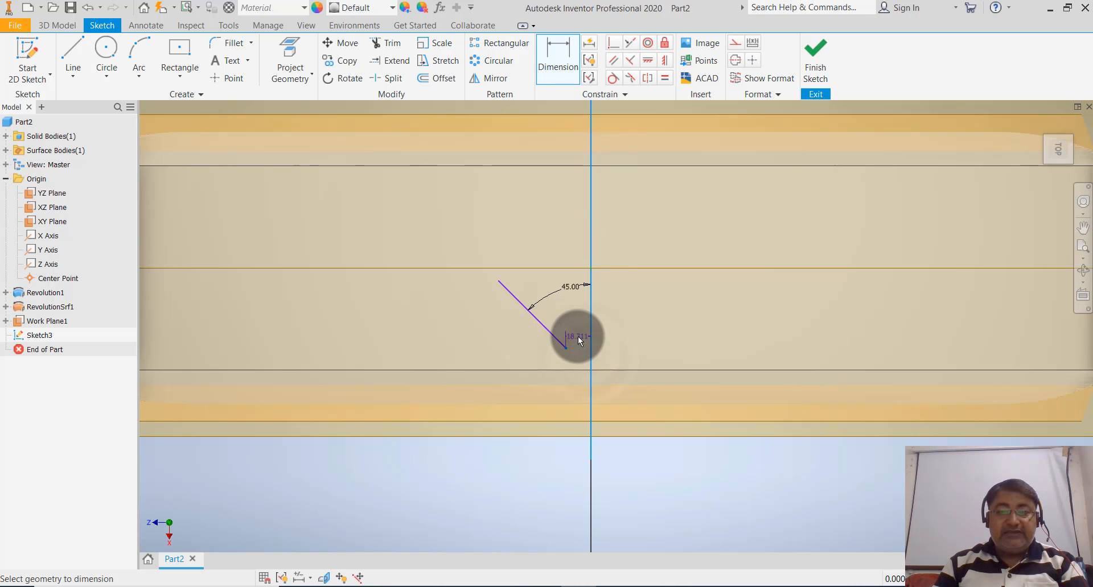
click(578, 337)
text(0)
key(Return)
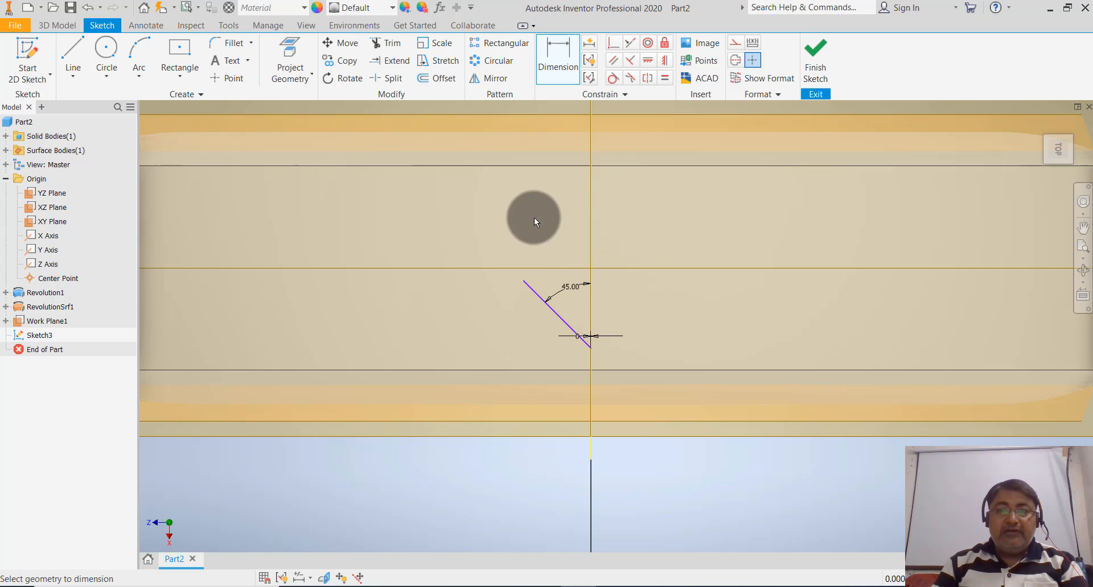
- Dimension the slanted line's upper endpoint vertically from the origin and set the distance to 14.64 mm
click(589, 270)
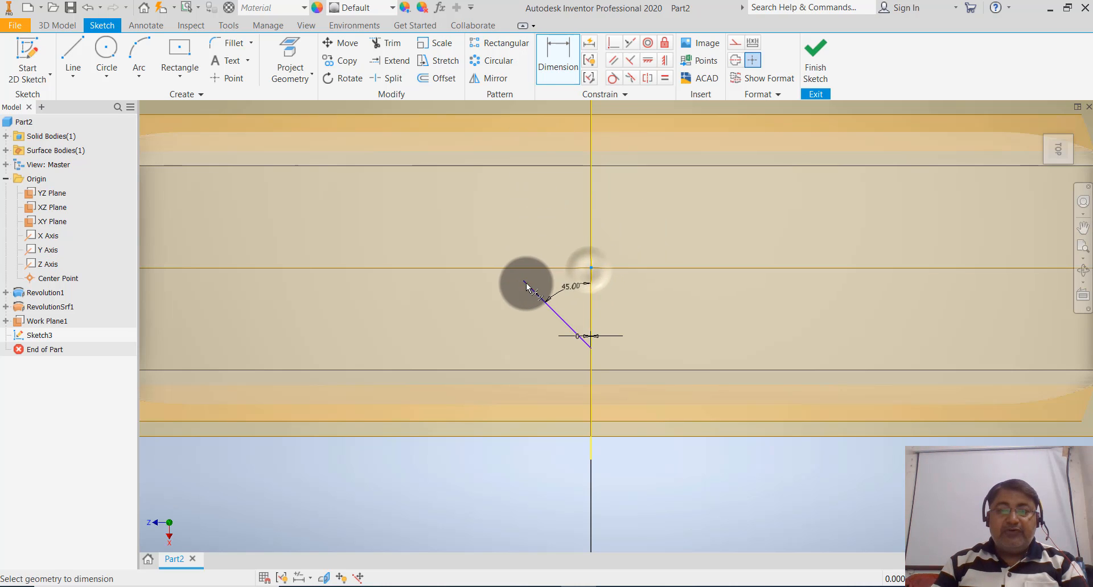
click(523, 282)
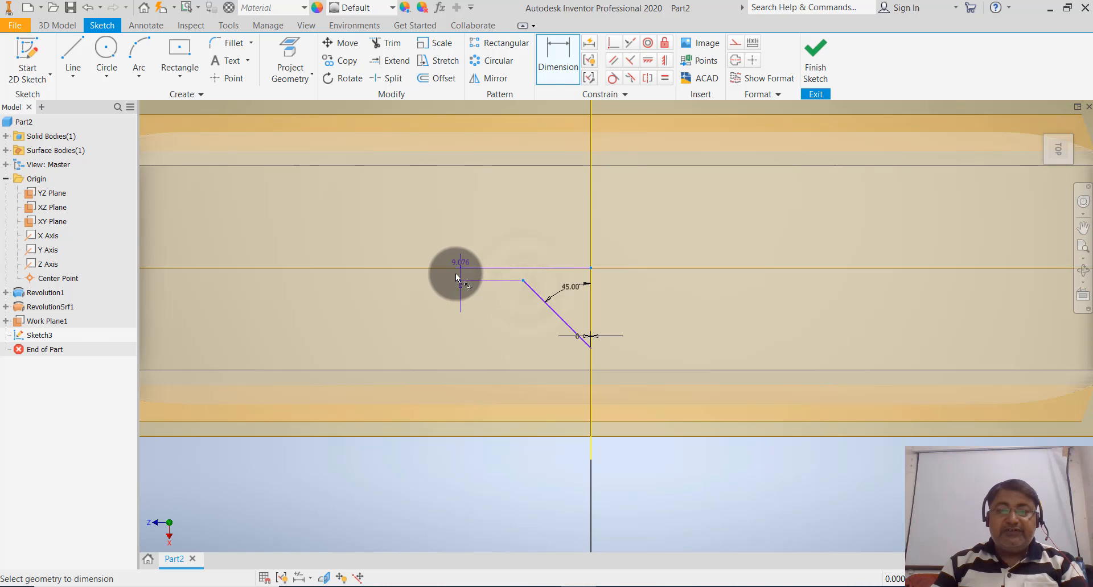
click(455, 280)
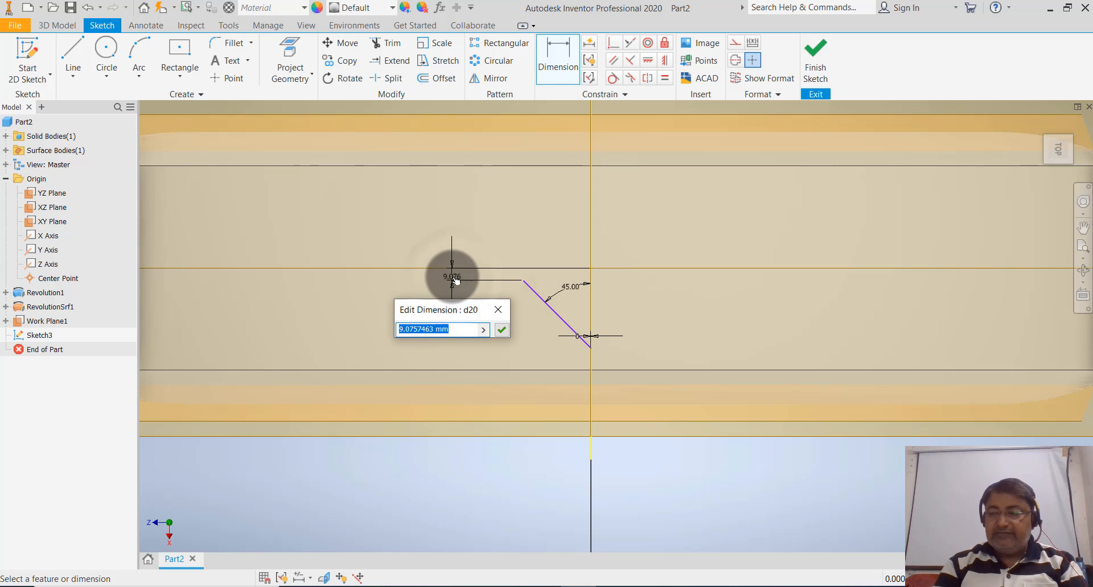
text(14.)
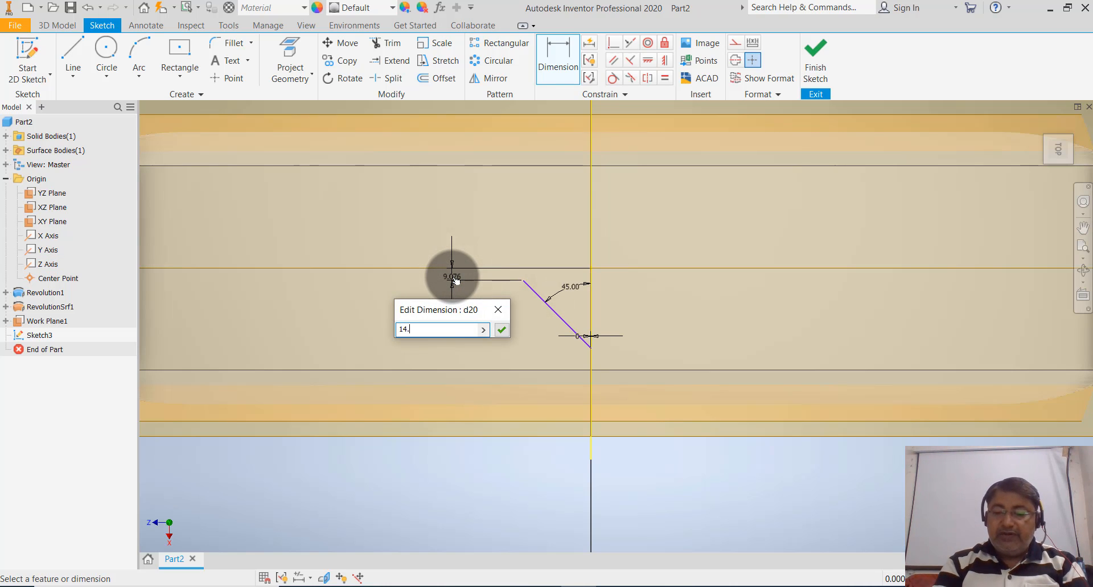
text(64)
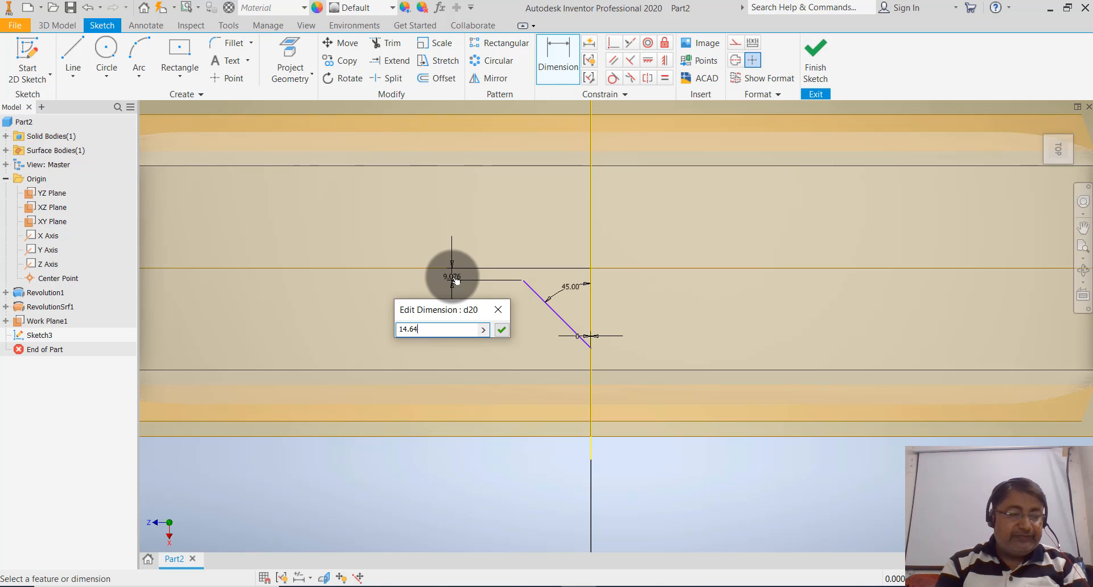
key(Return)
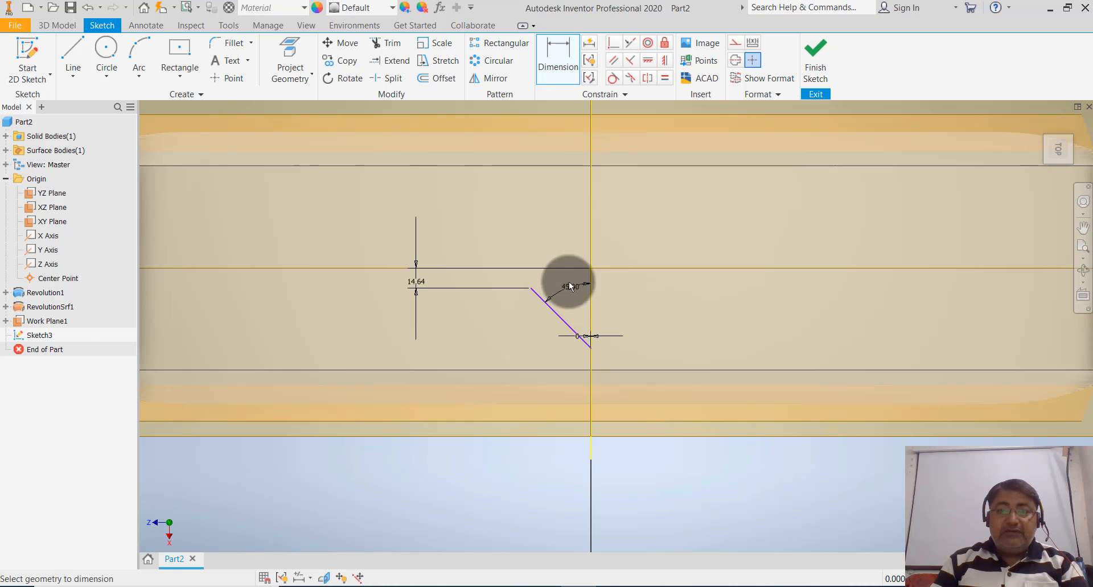
click(558, 317)
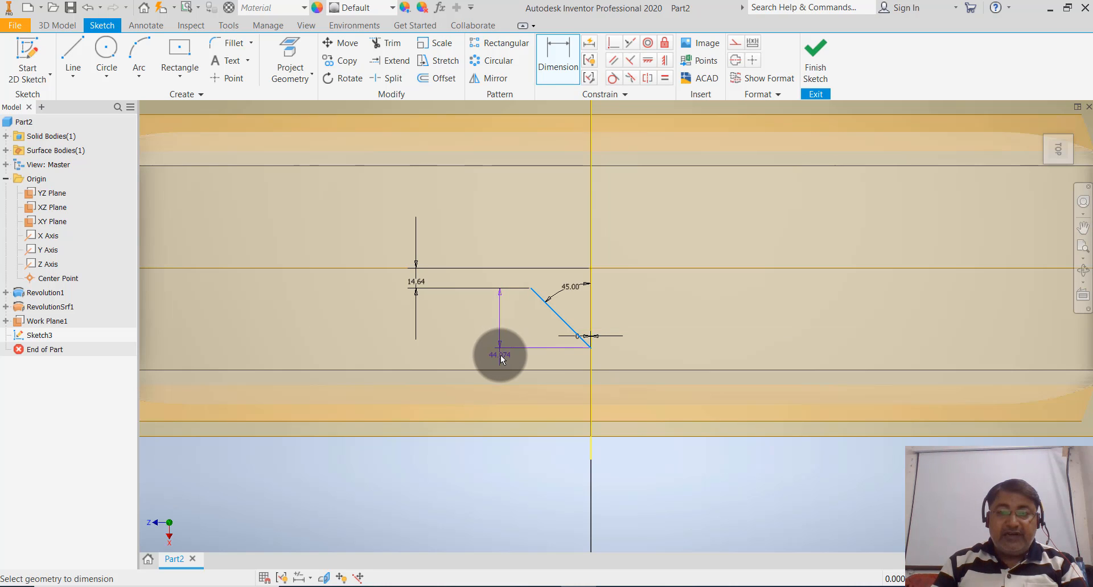
right_click(500, 355)
click(487, 414)
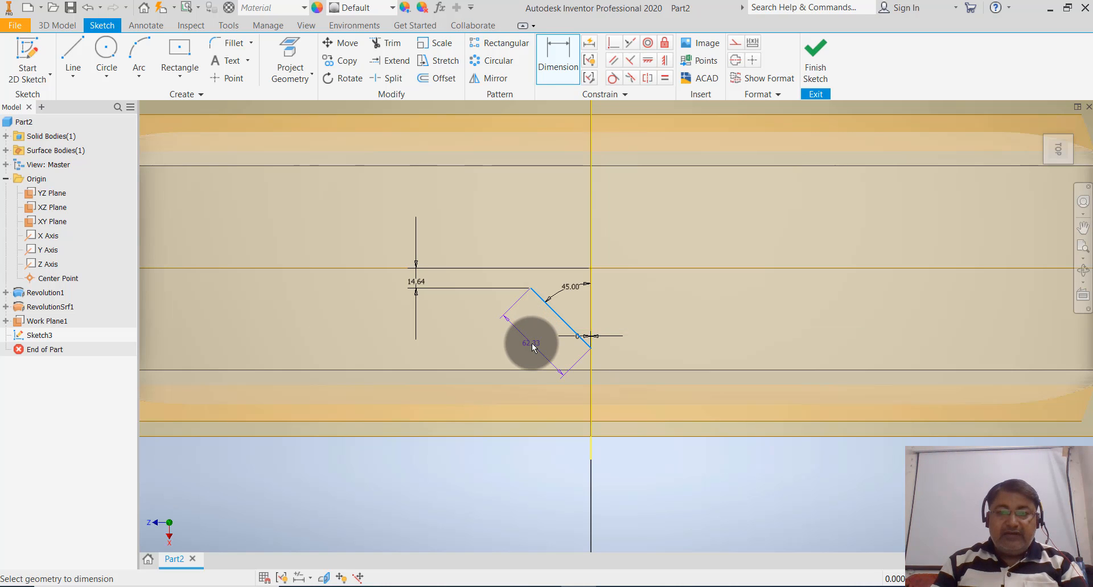
key(Escape)
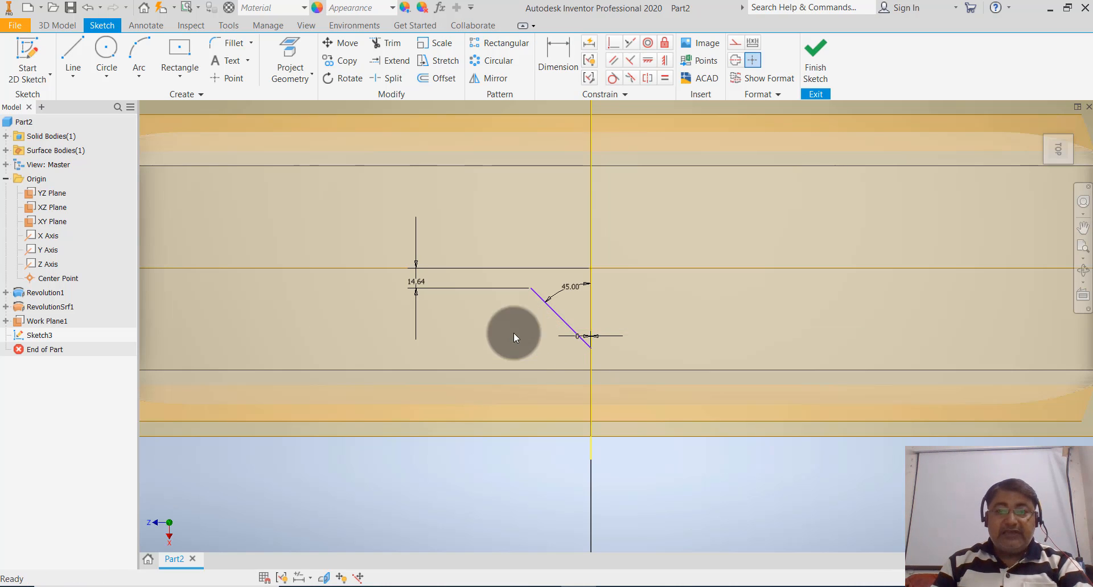
- Dimension the slanted line's lower endpoint vertically from the origin and set the distance to 50 mm
click(554, 64)
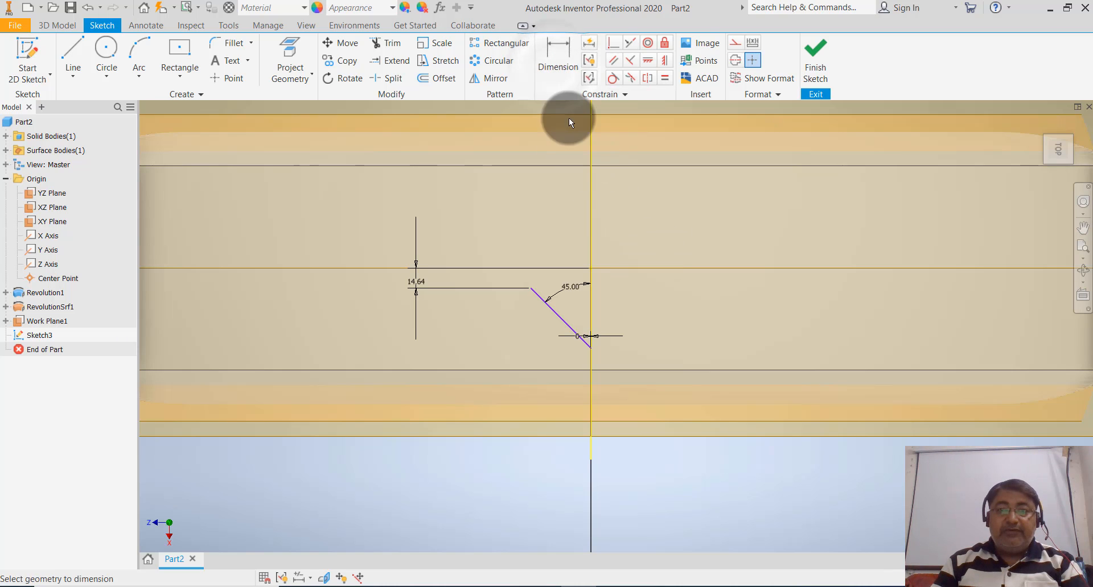
click(558, 66)
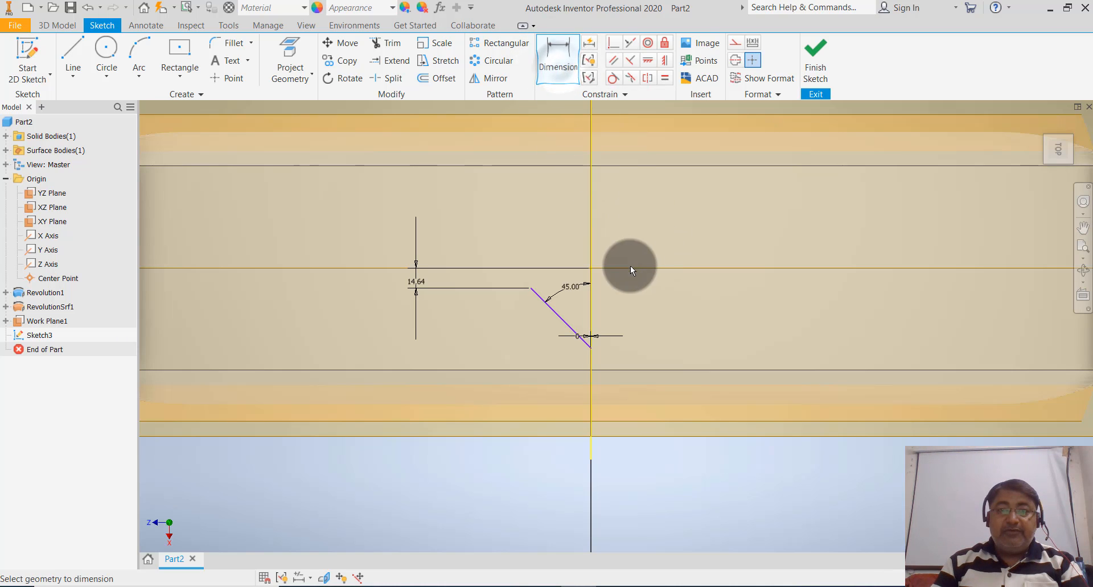
click(589, 269)
click(589, 349)
click(622, 310)
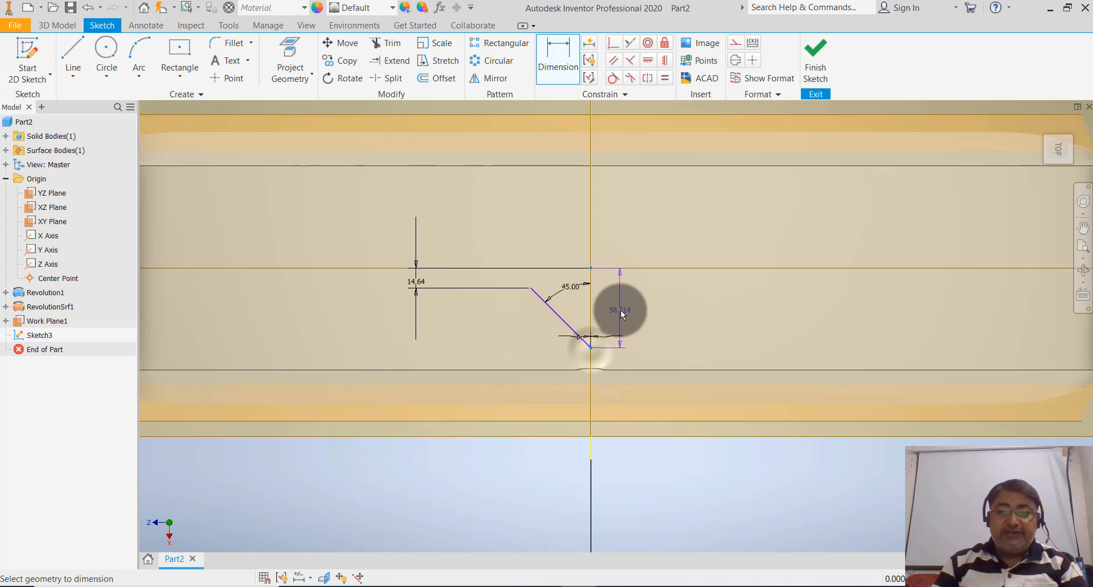
text(50)
key(Return)
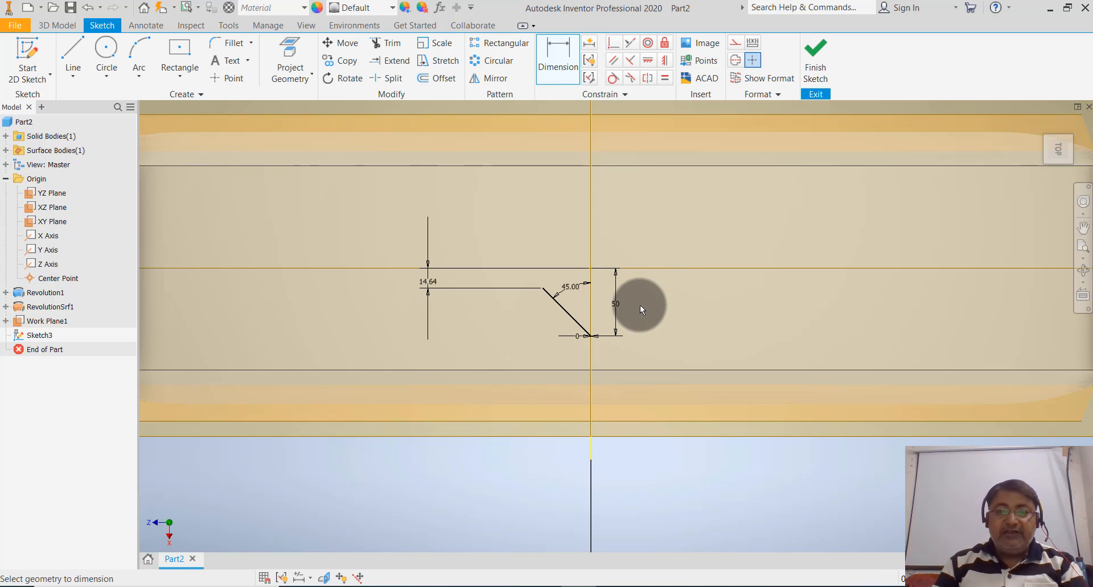
- Draw a 50 mm line from the slanted line's lower endpoint, continuing in the same direction at 135°
click(74, 78)
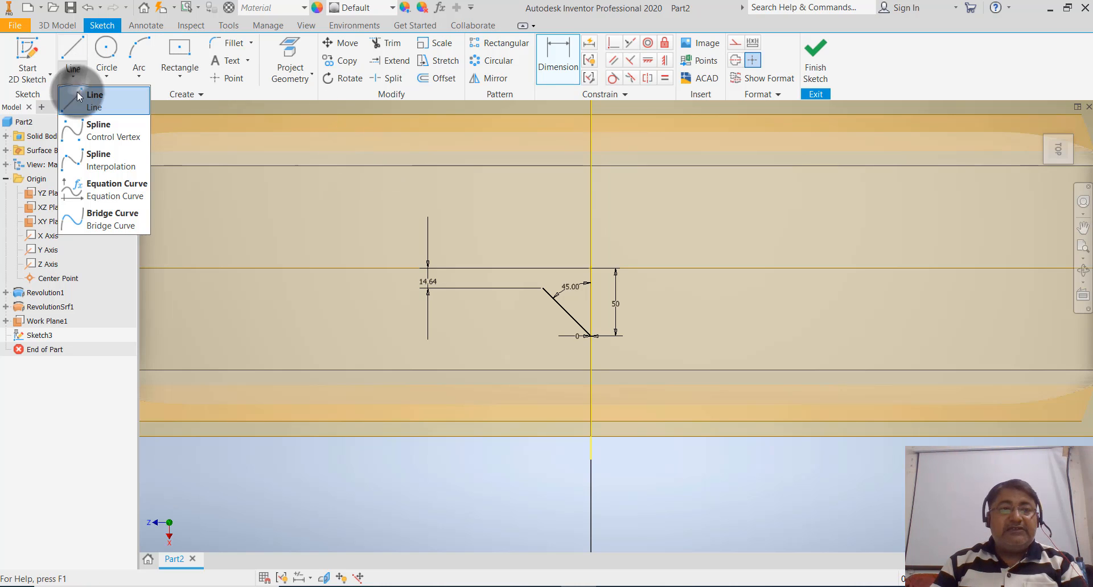
click(76, 92)
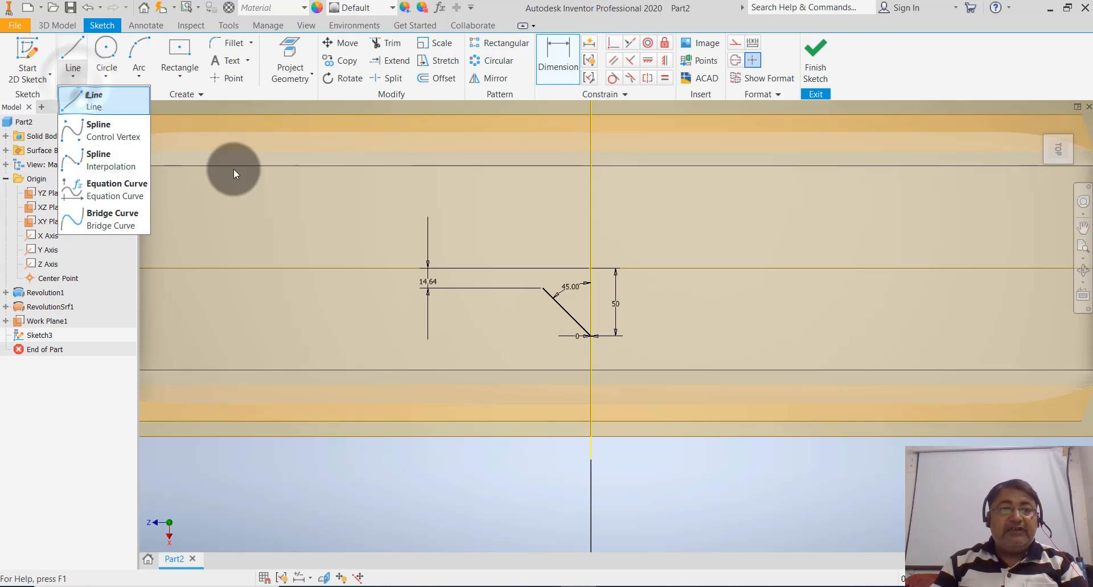
click(590, 336)
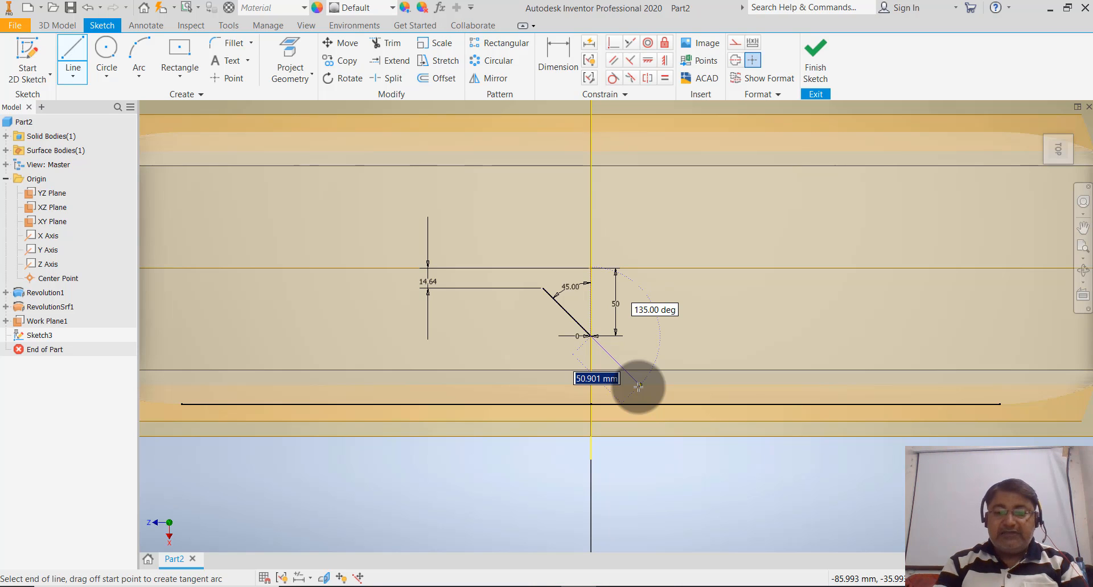
text(50)
key(Return)
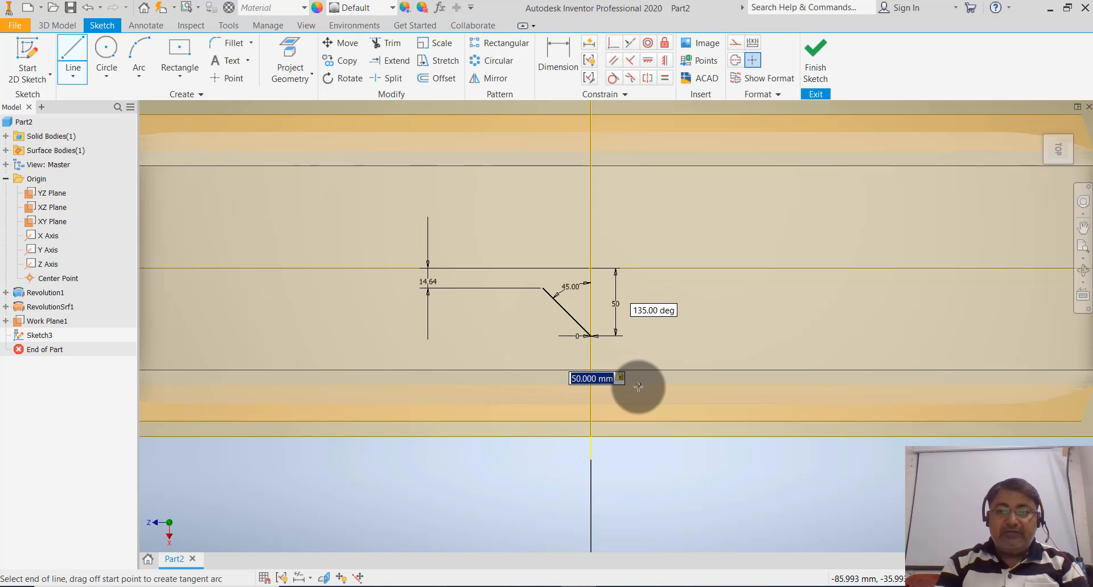
key(Escape)
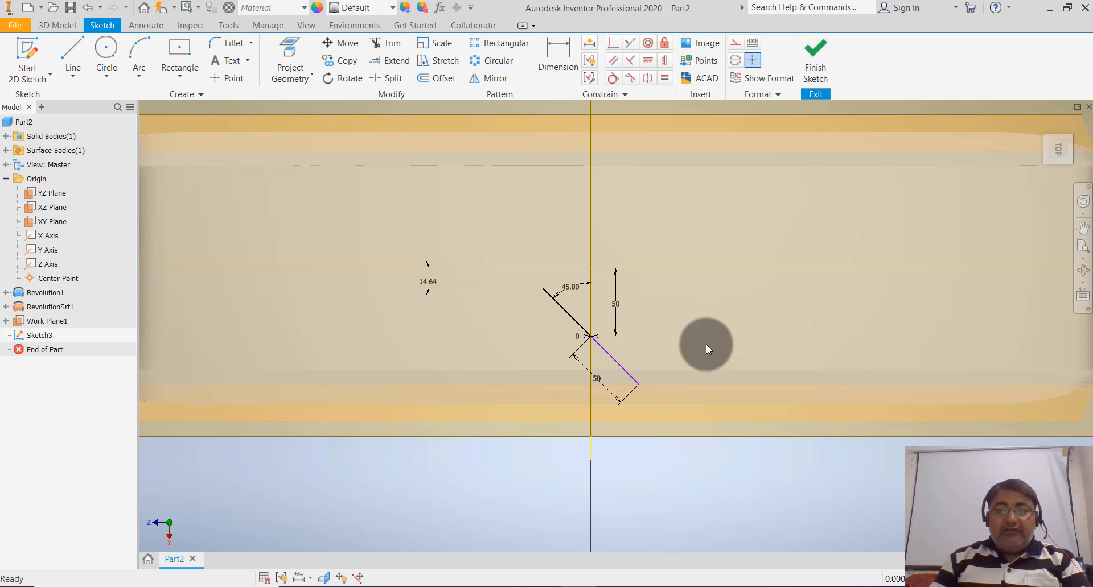
- Offset the two connected slanted lines by 15 mm to each side
scroll(670, 331, up, 3)
scroll(656, 344, down, 2)
scroll(657, 344, down, 3)
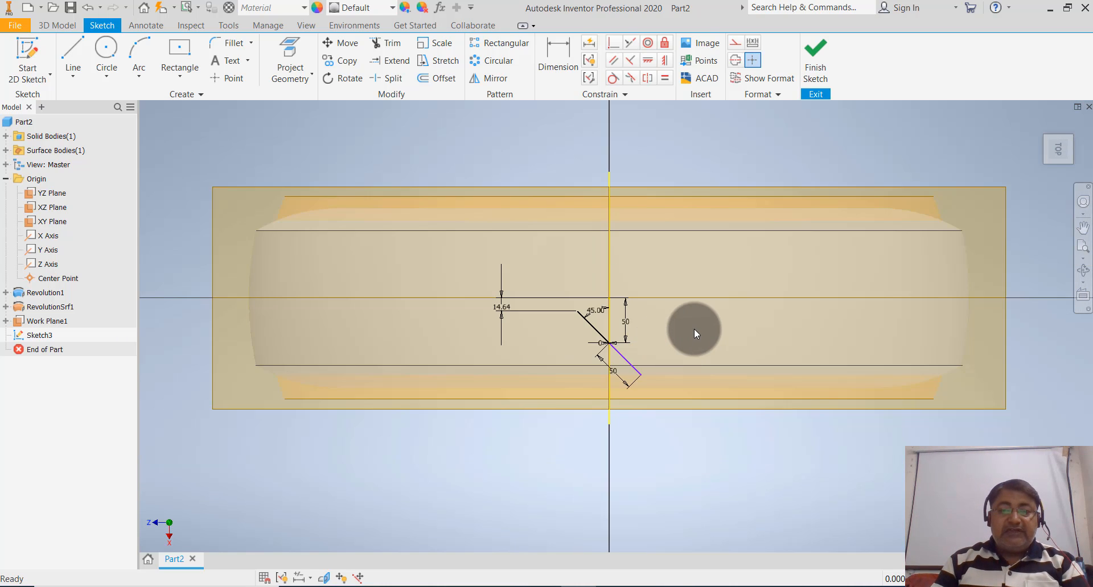
scroll(694, 329, up, 4)
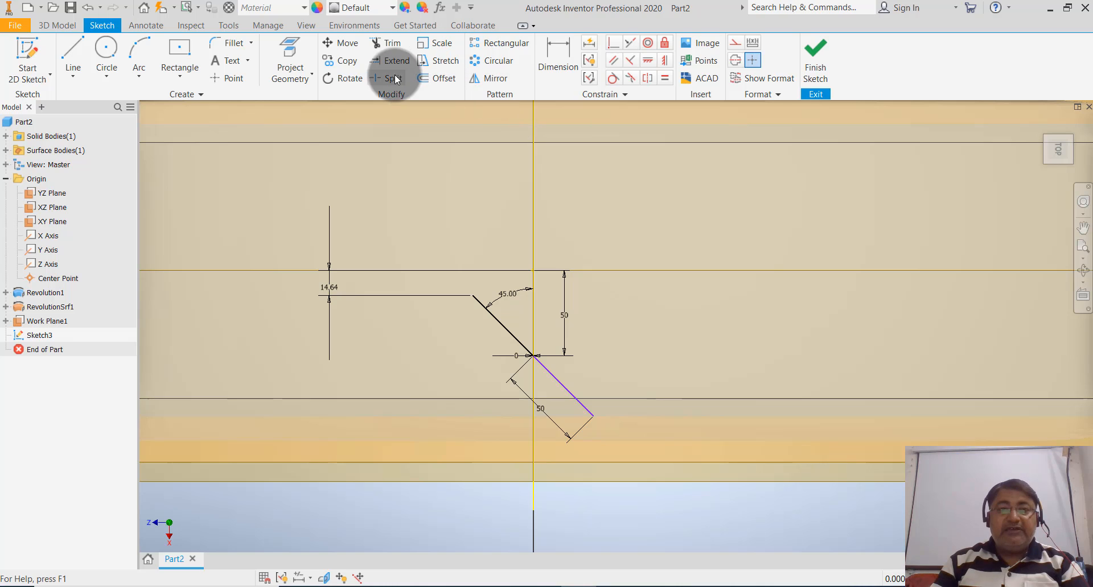
click(430, 79)
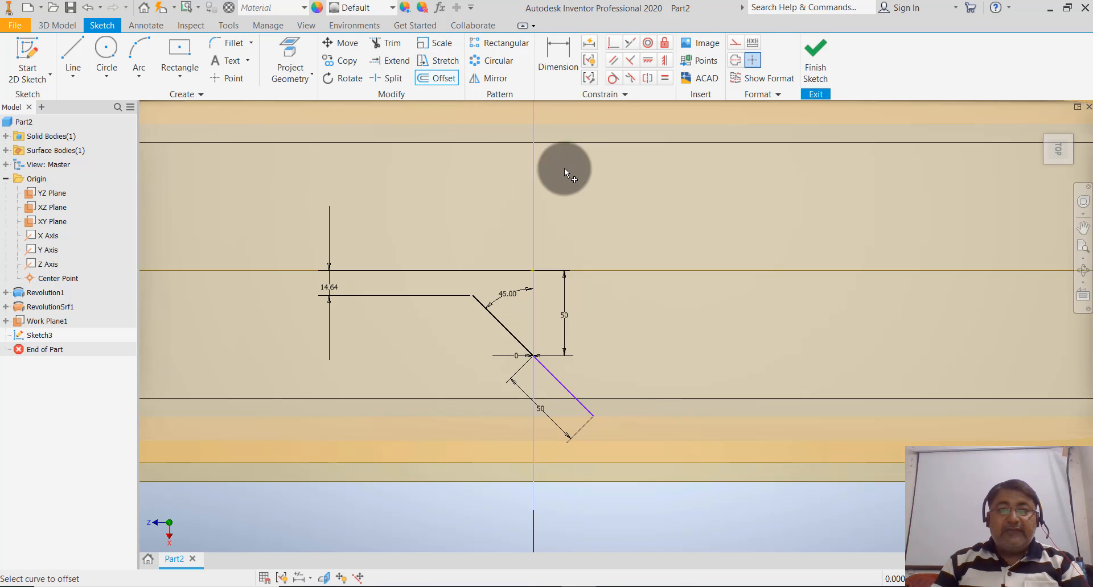
click(508, 329)
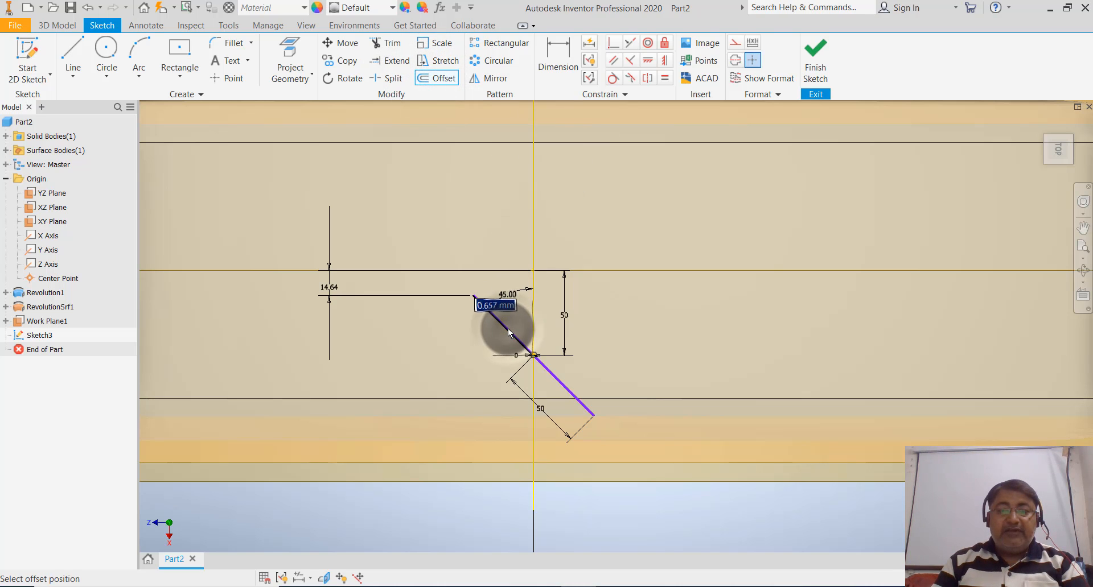
click(482, 343)
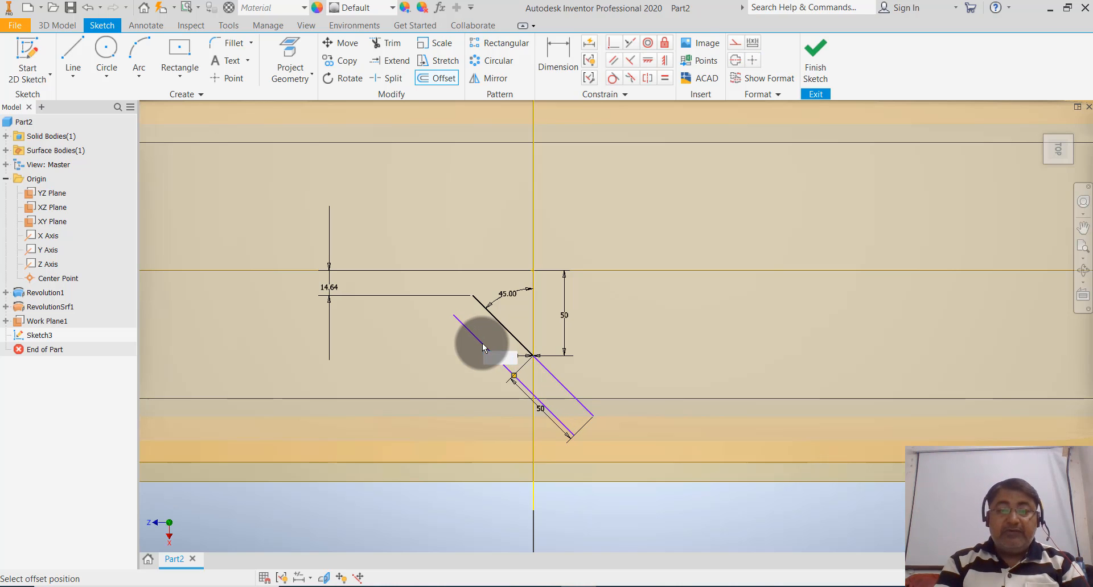
click(513, 337)
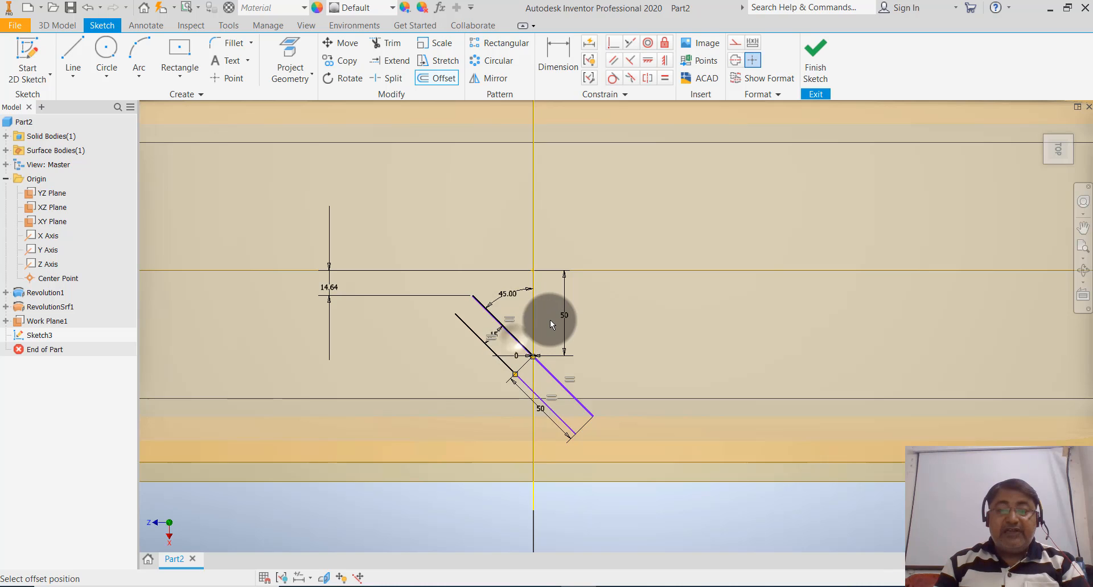
text(15)
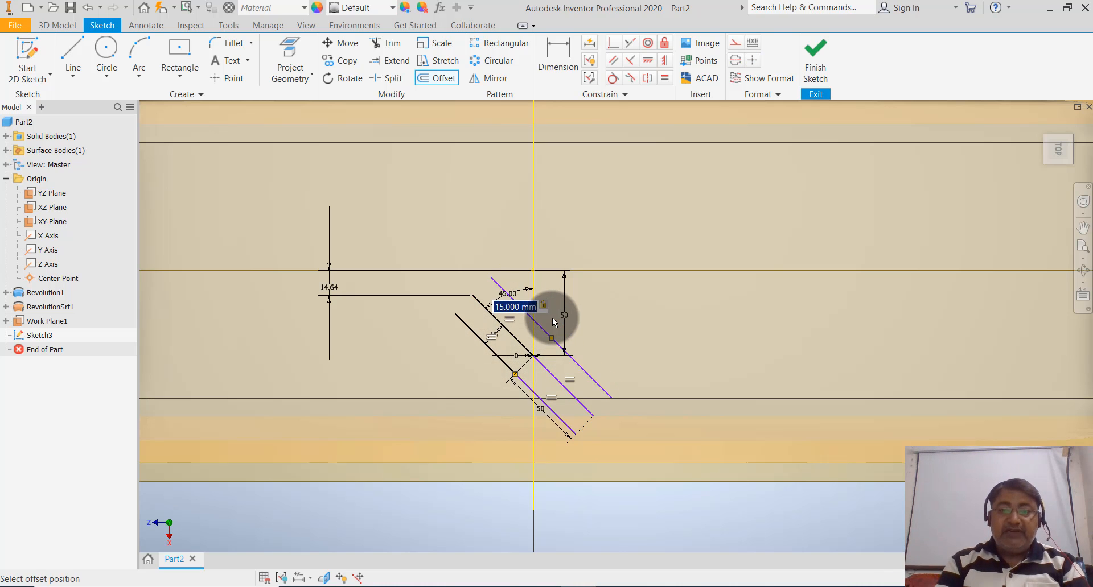
key(Return)
key(Escape)
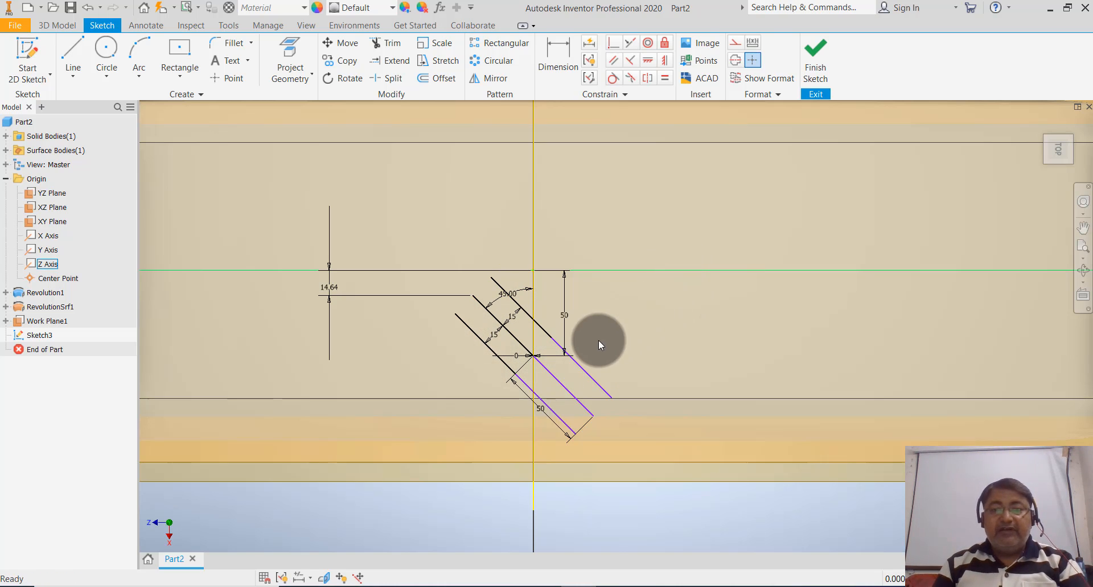
scroll(599, 340, down, 3)
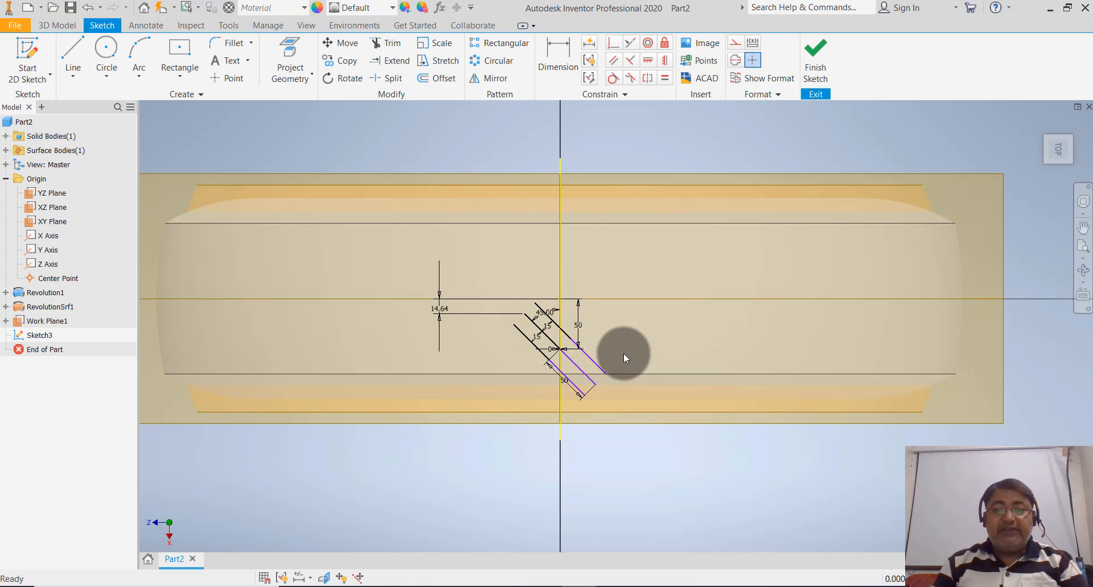
click(593, 362)
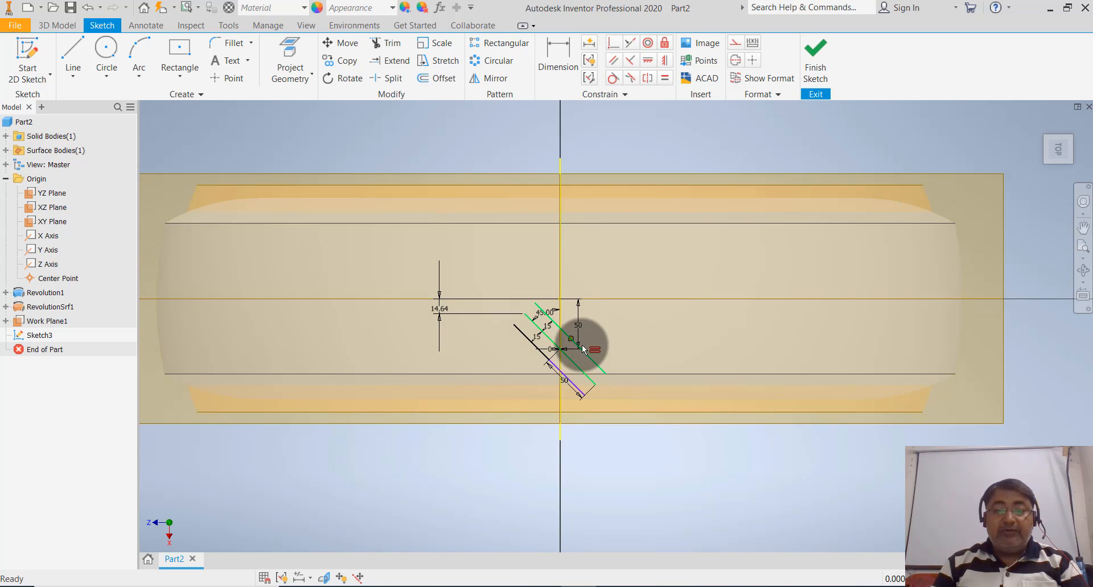
ctrl+click(566, 333)
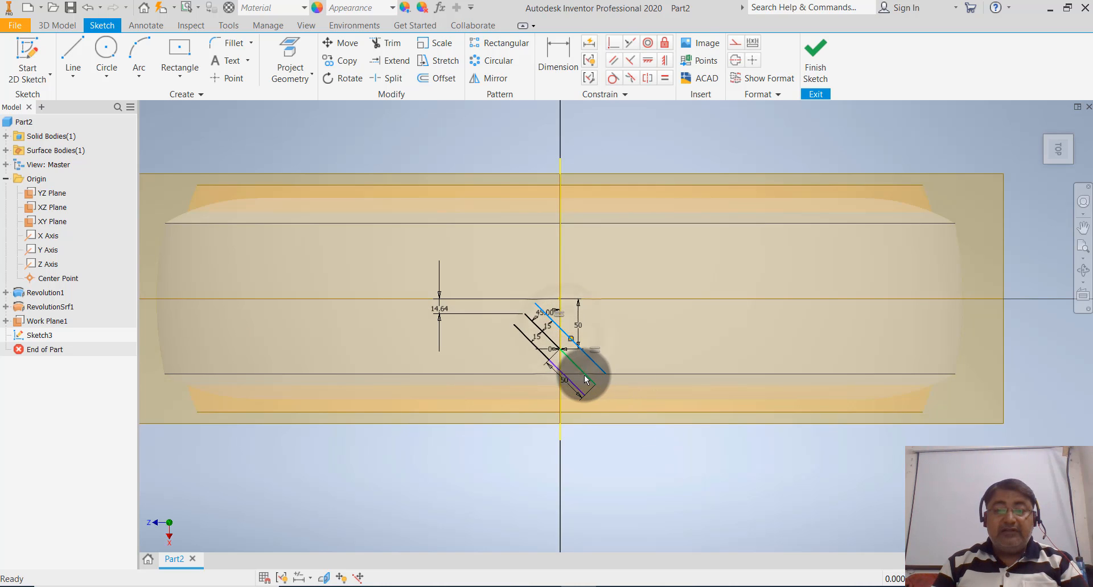
ctrl+click(585, 374)
ctrl+click(552, 341)
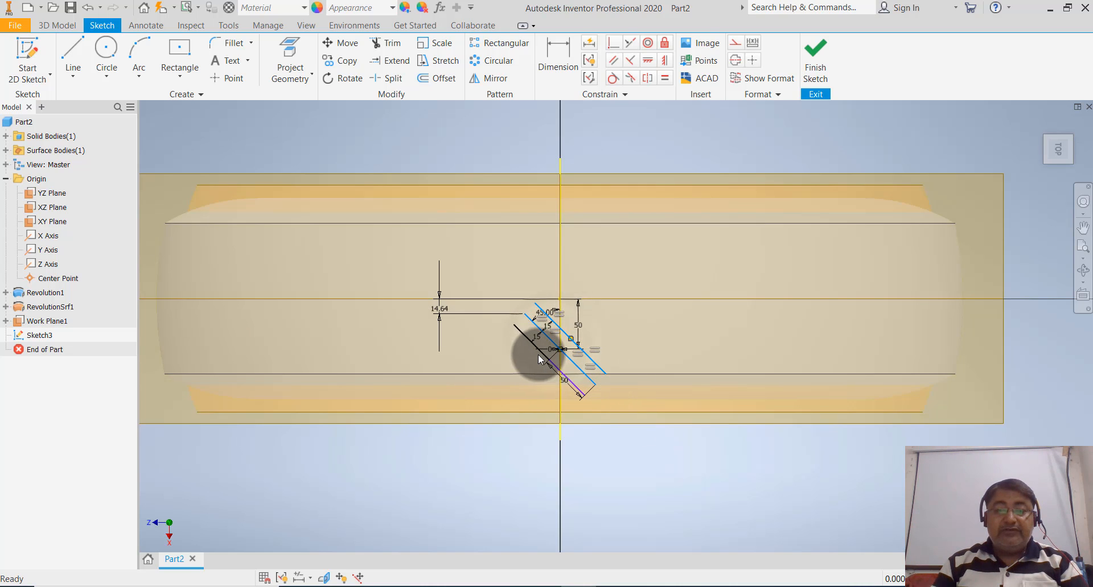
ctrl+click(539, 354)
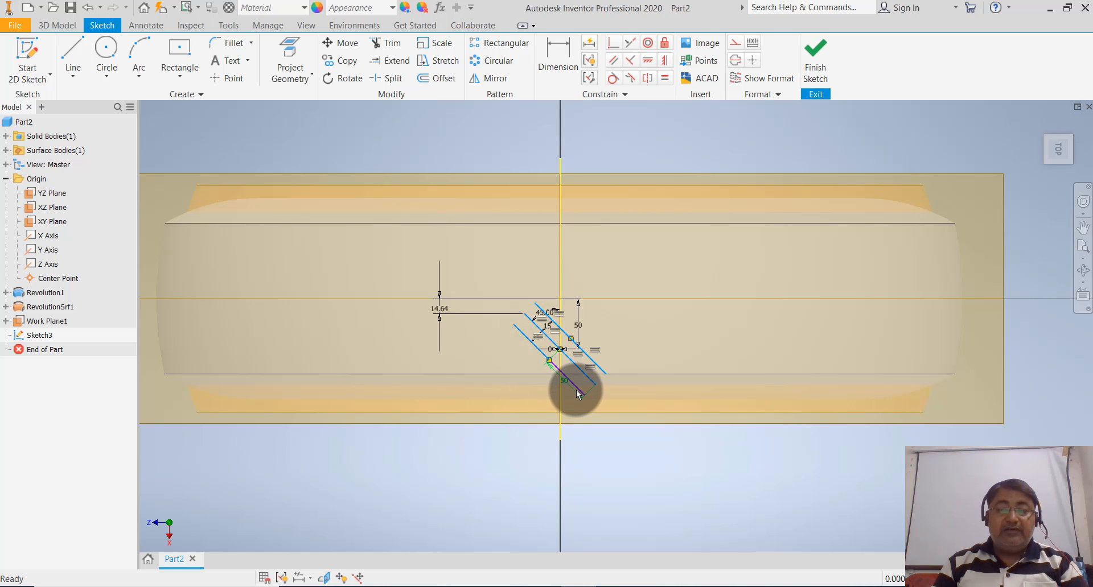
ctrl+click(582, 392)
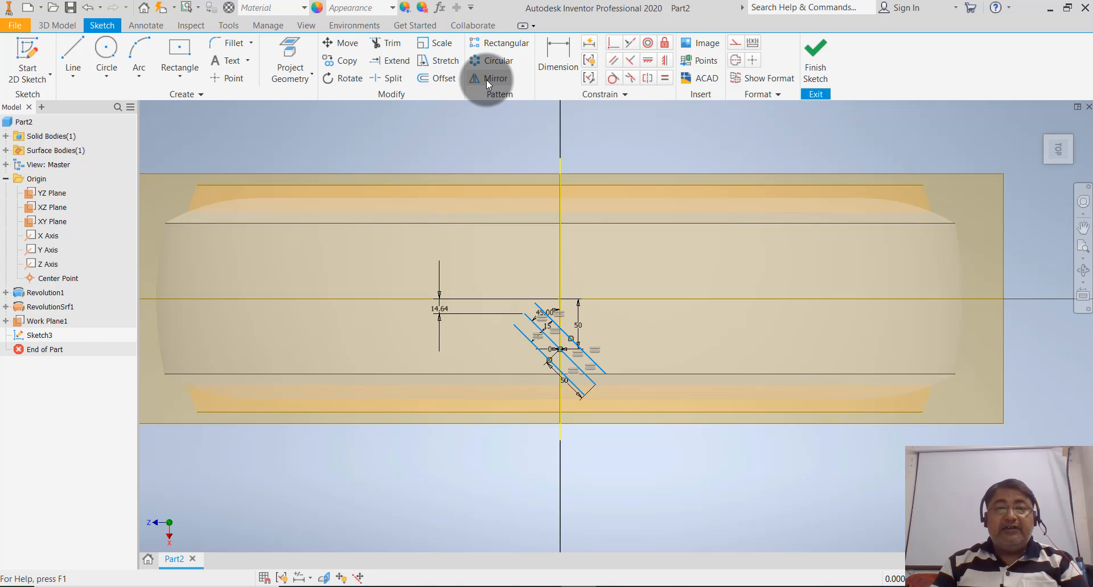
click(504, 166)
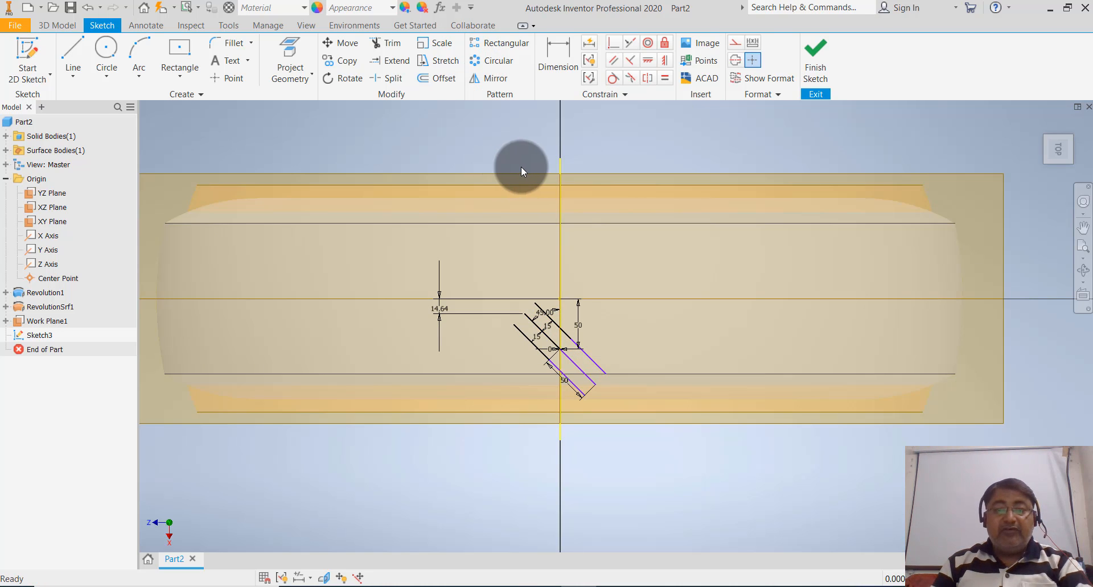
- Draw a horizontal line from the origin, running left past the 14.64 mm dimension, as a mirror axis
click(95, 78)
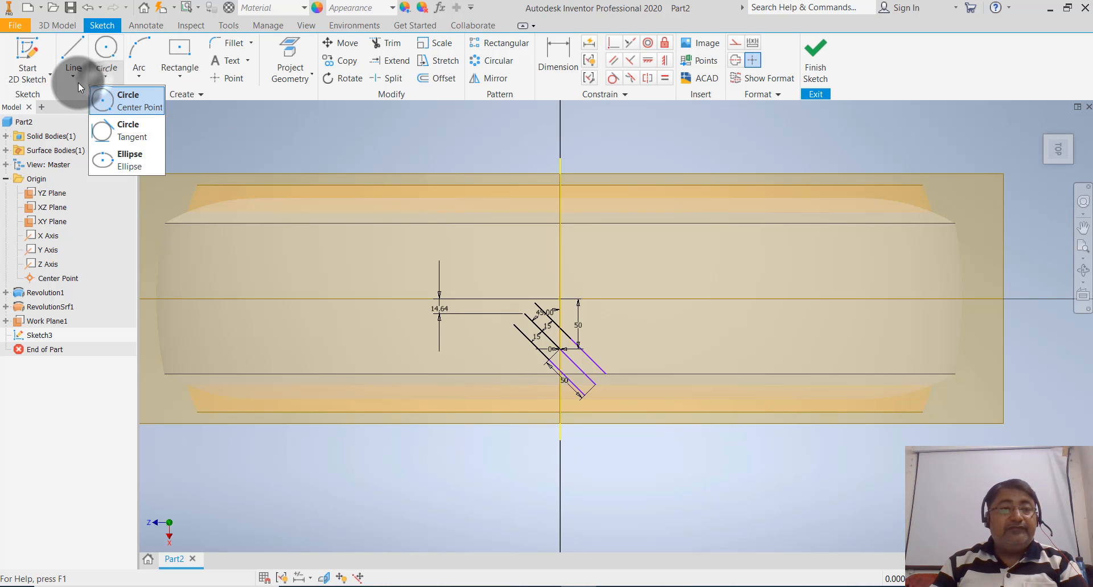
click(77, 83)
click(77, 83)
click(84, 97)
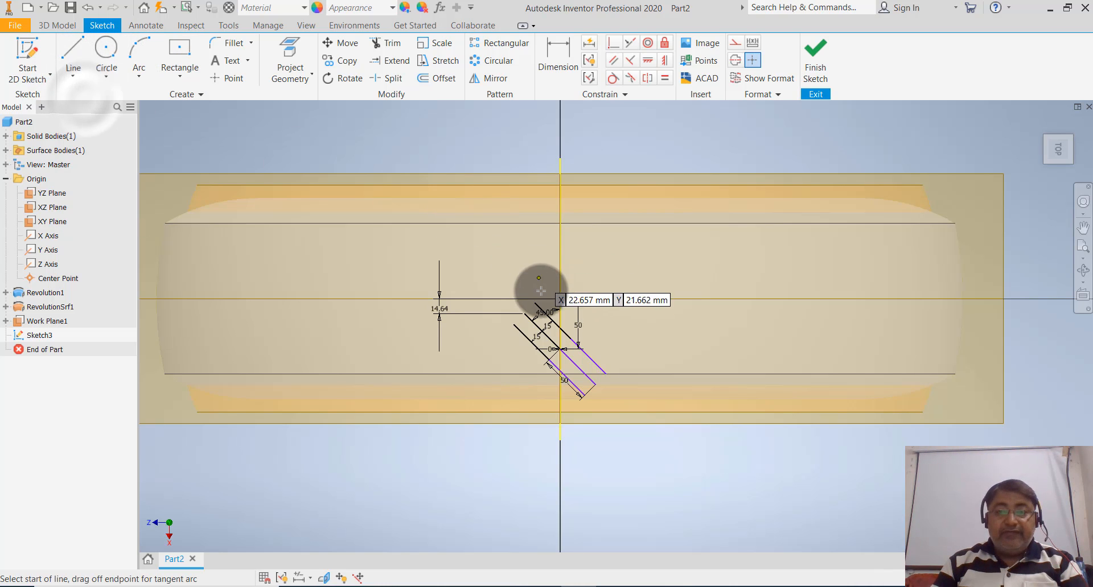
click(556, 300)
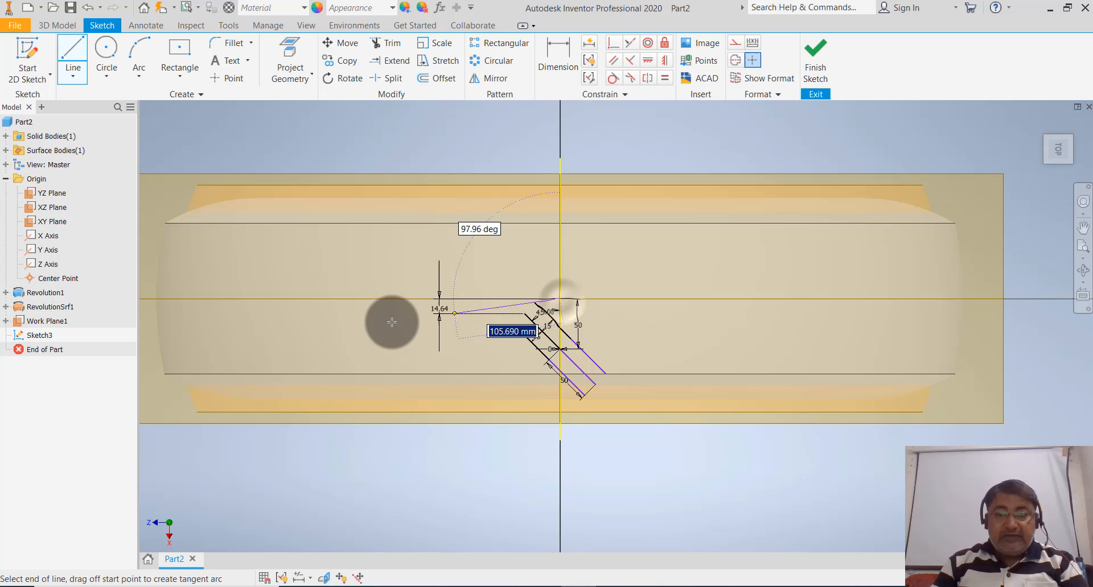
click(360, 298)
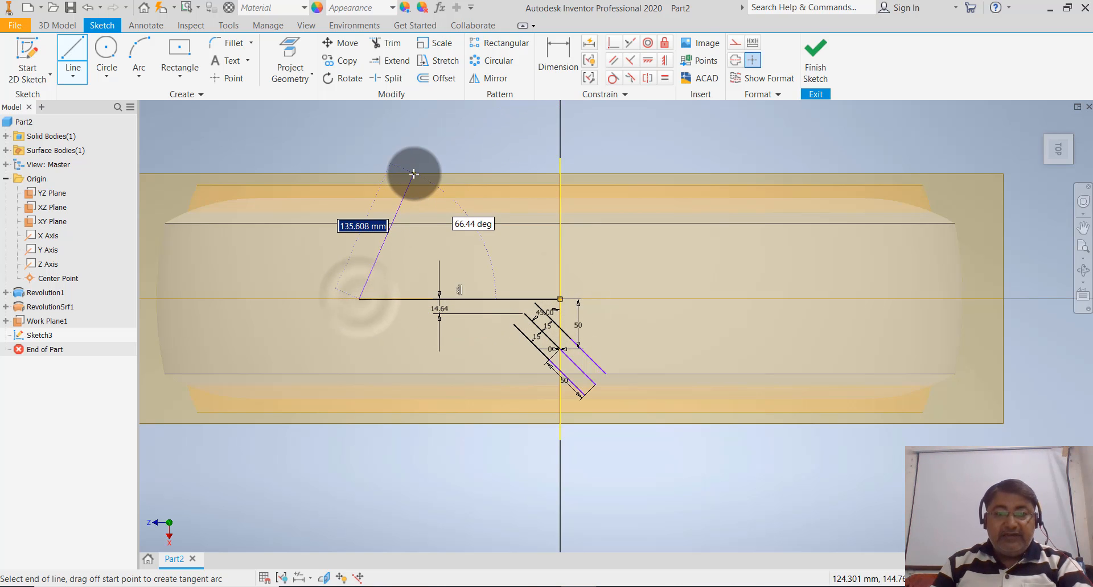
key(Escape)
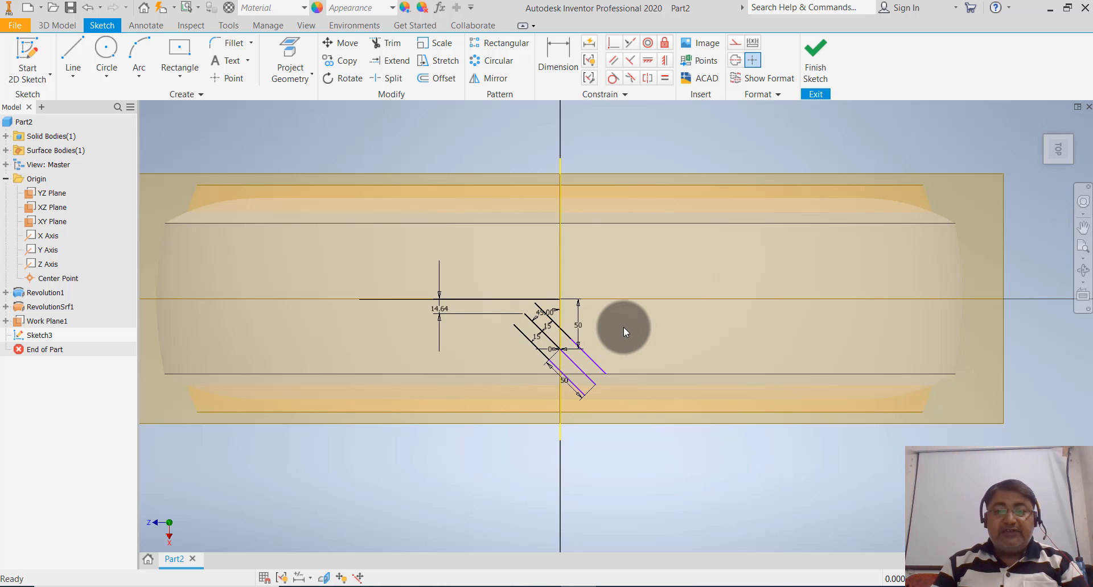
- Mirror all the slanted lines about the horizontal line through the origin
mouse_move(619, 310)
mouse_down()
mouse_move(534, 396)
mouse_move(507, 406)
mouse_up()
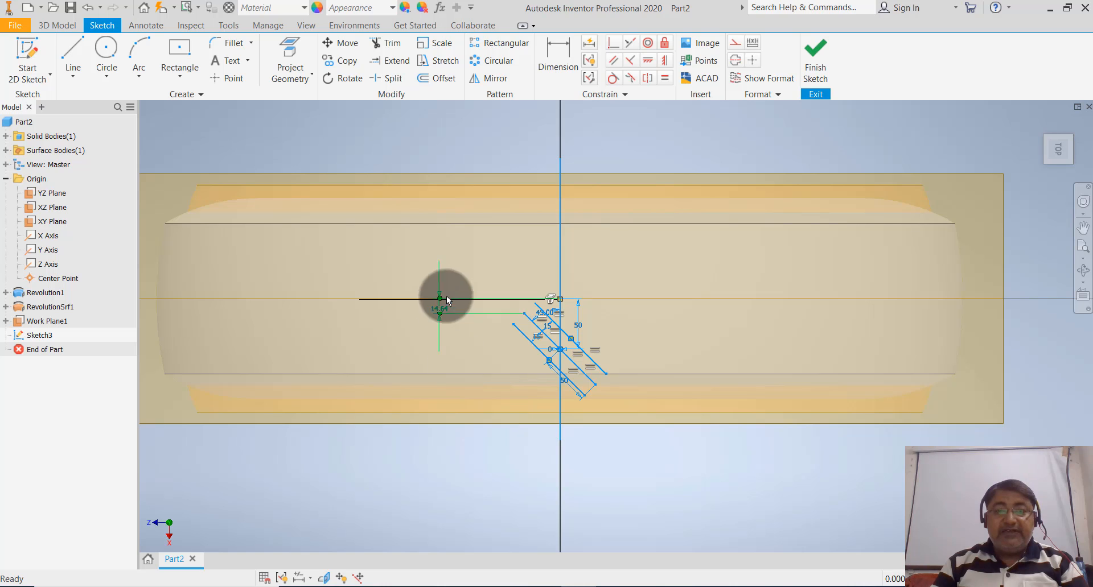
click(489, 77)
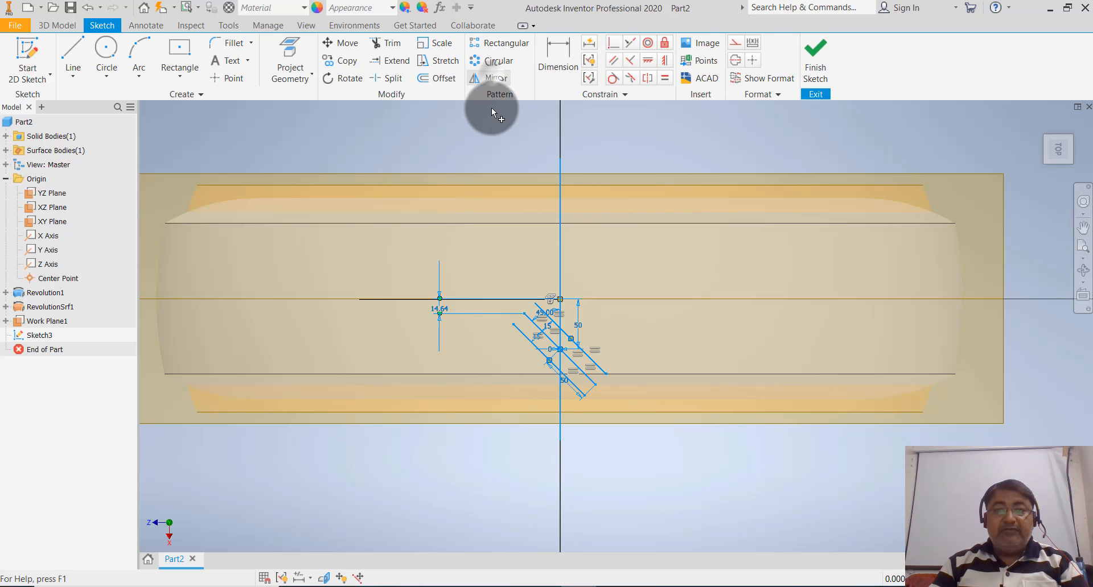
click(221, 139)
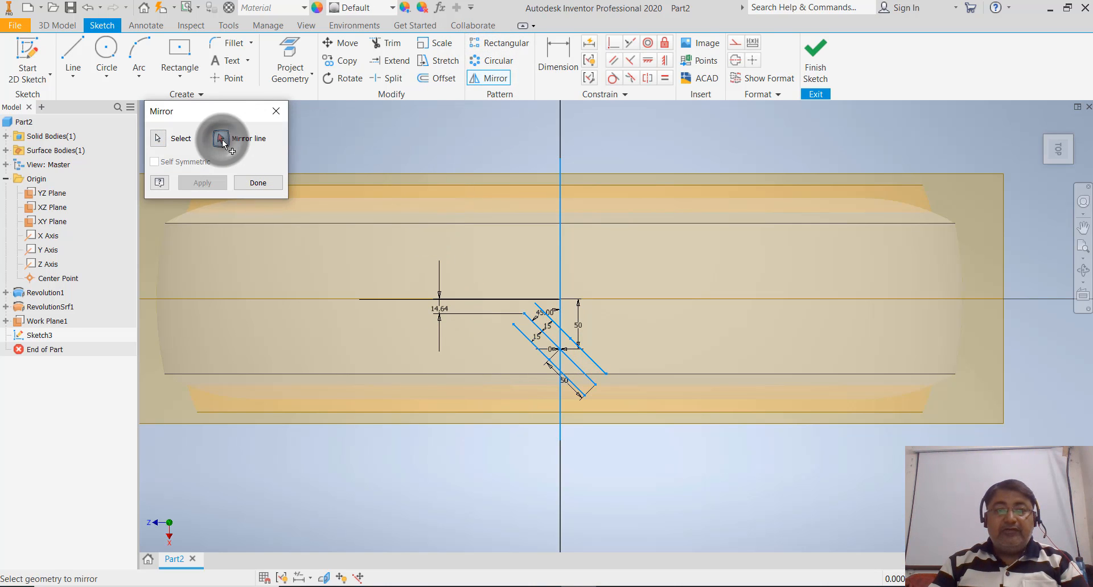
click(448, 299)
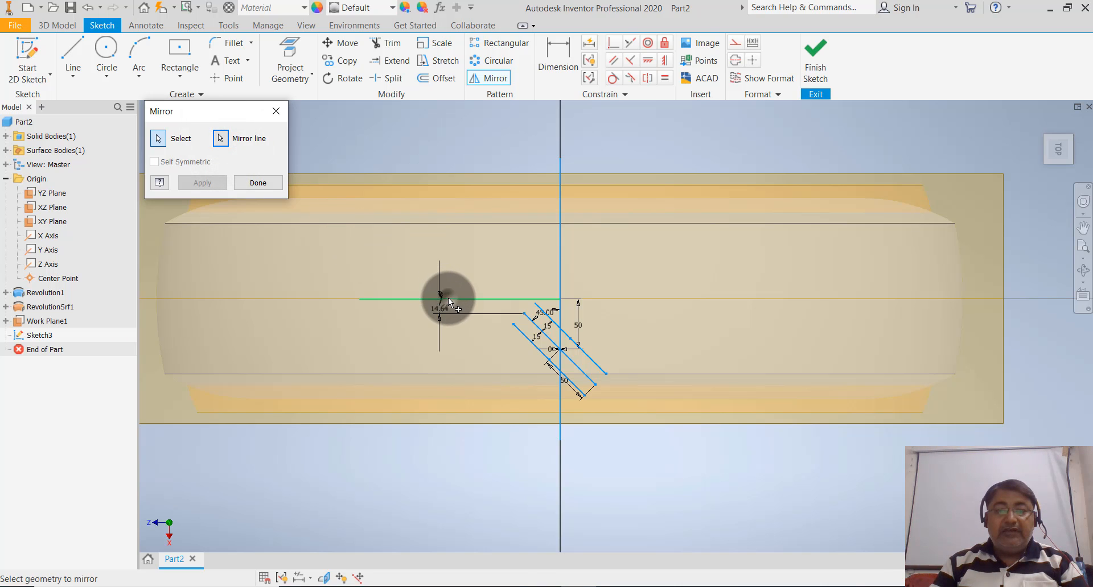
click(201, 181)
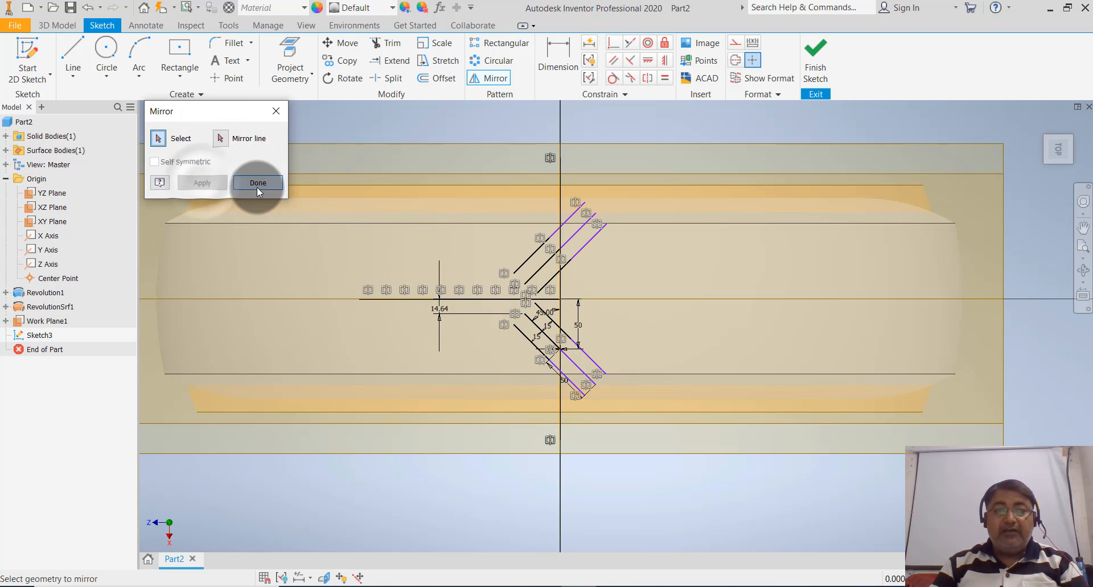
click(256, 186)
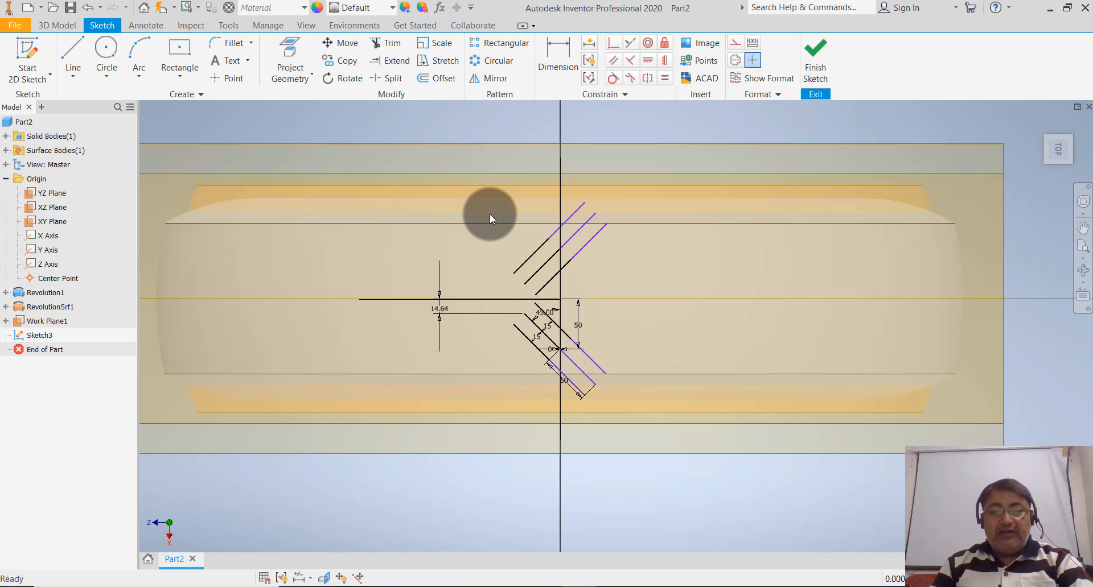
- Delete the horizontal line that served as the mirror axis
click(394, 298)
ctrl+click(397, 345)
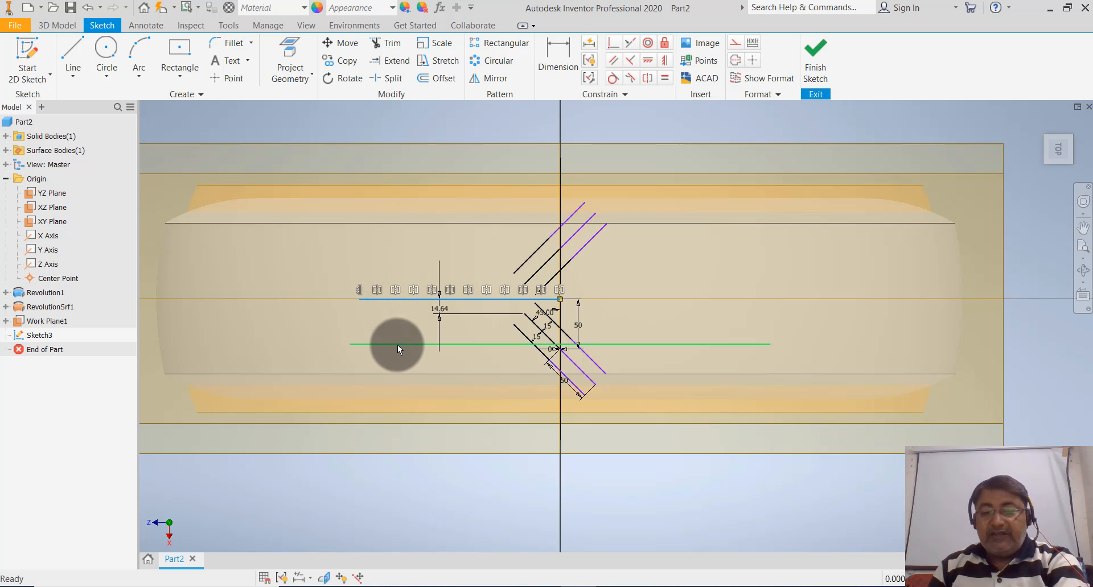
key(Delete)
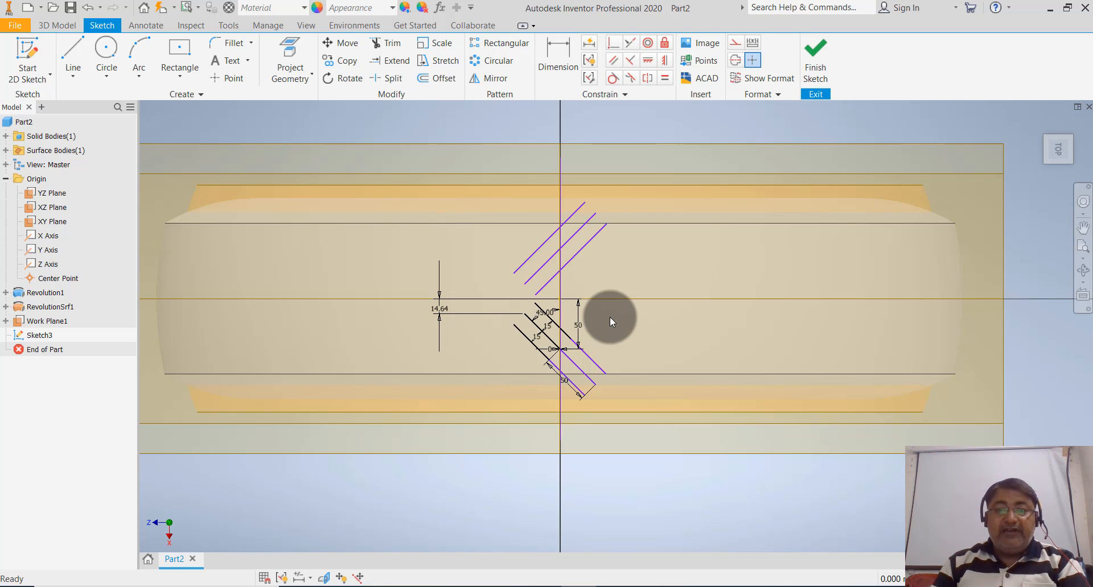
- Try to extend the left outer lines of the upper and lower slanted sets towards each other
scroll(610, 316, down, 5)
scroll(610, 314, up, 4)
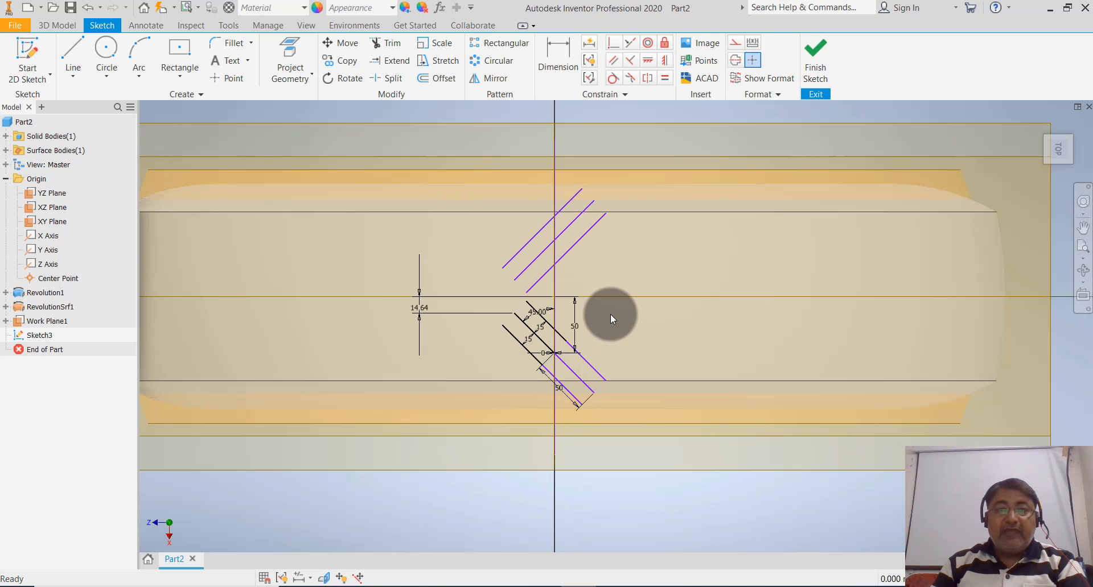
click(392, 63)
click(518, 258)
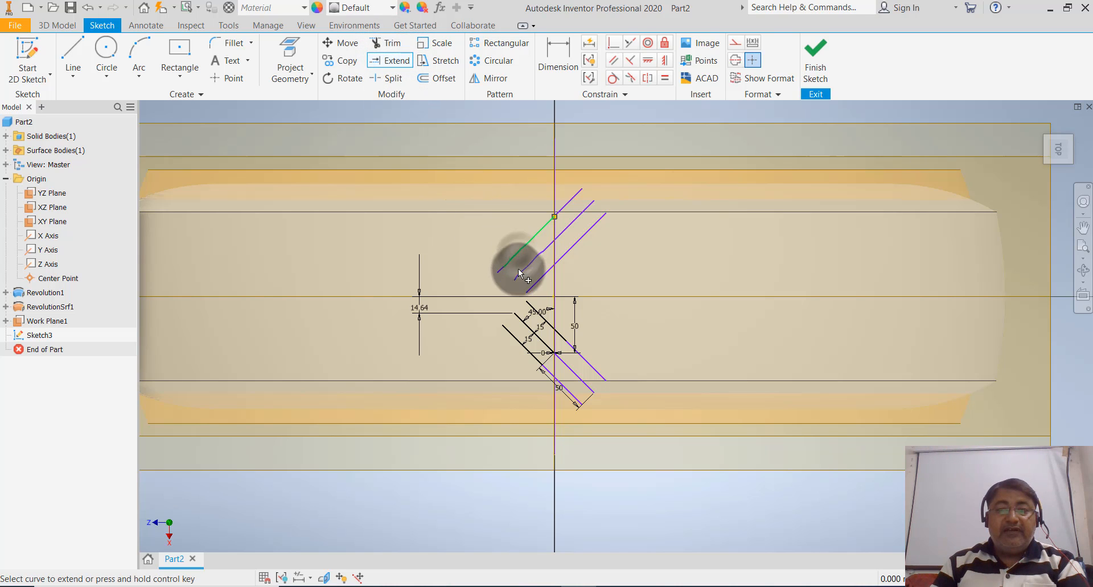
click(507, 332)
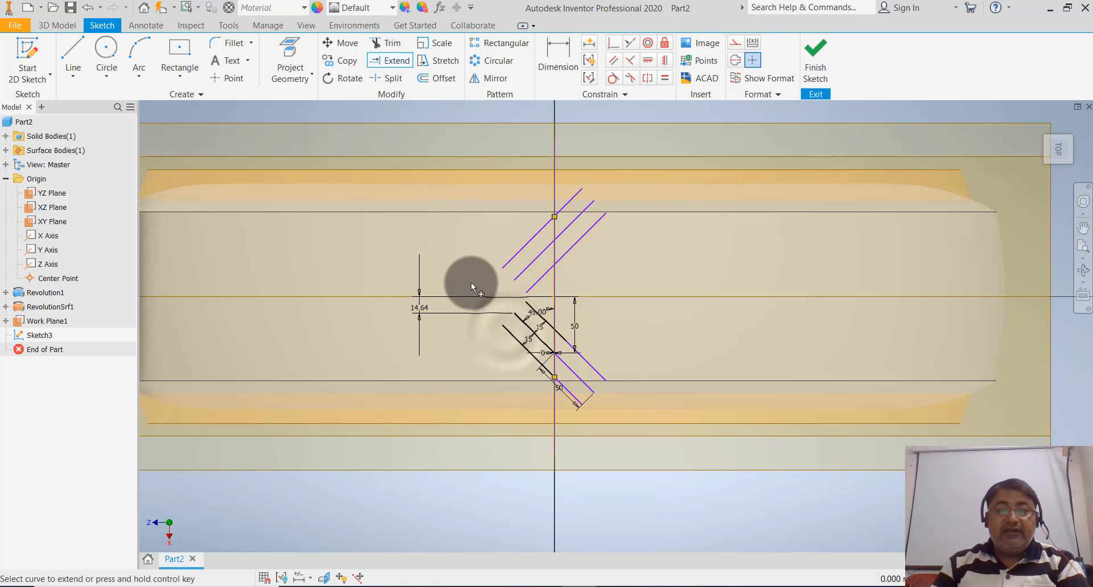
key(Escape)
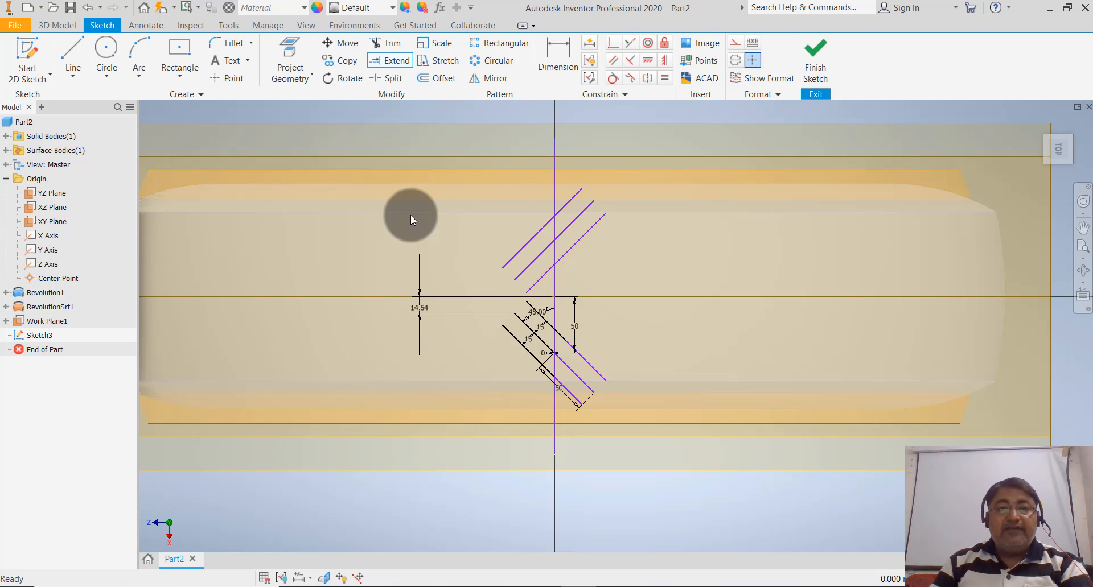
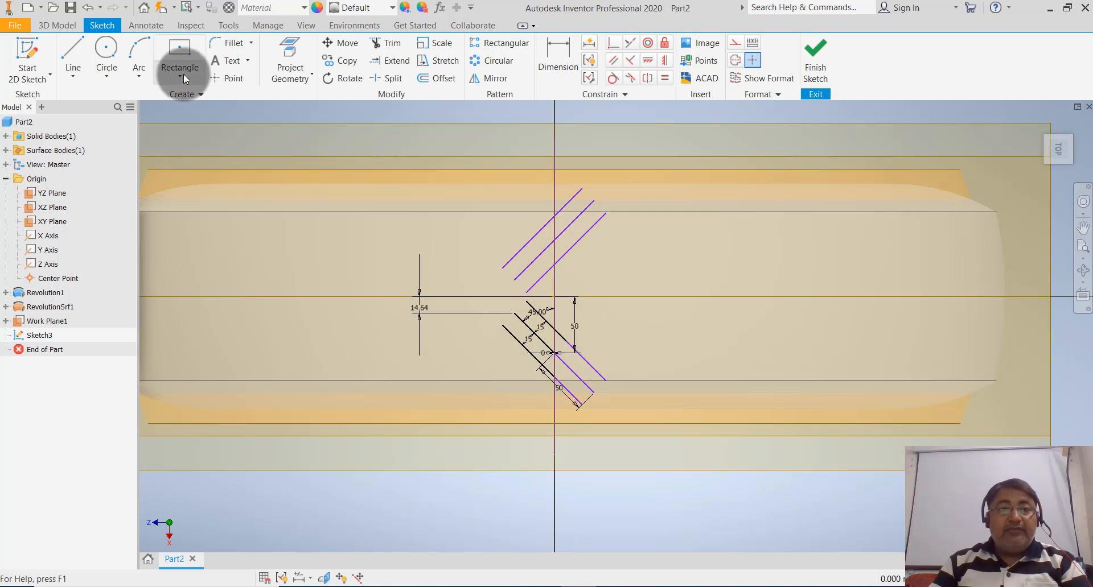
- Draw a vertical line about 114 mm long to the left of the slanted line sets as an extension boundary
click(72, 81)
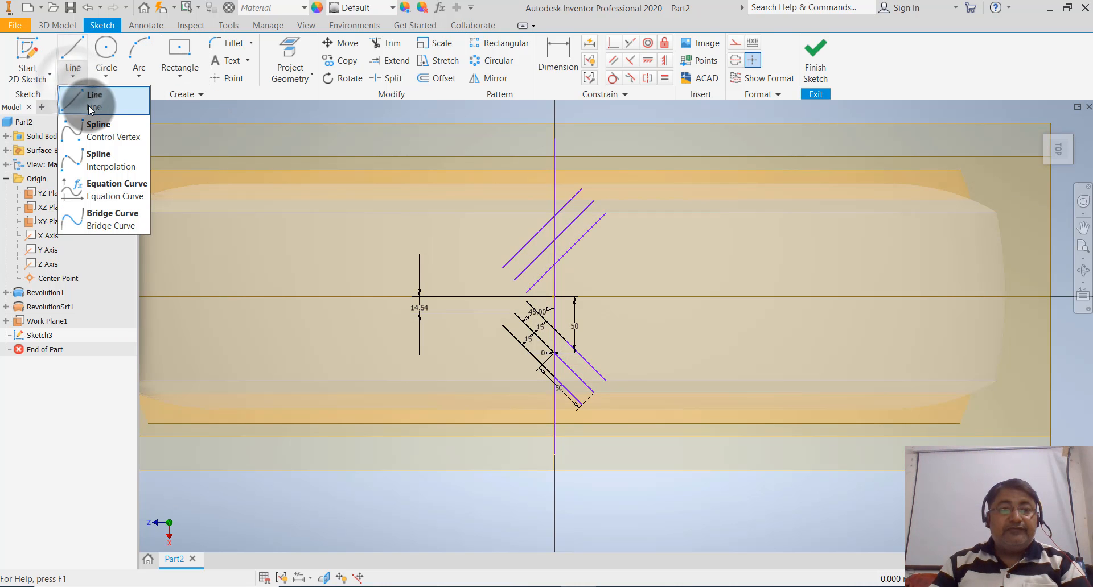
click(71, 57)
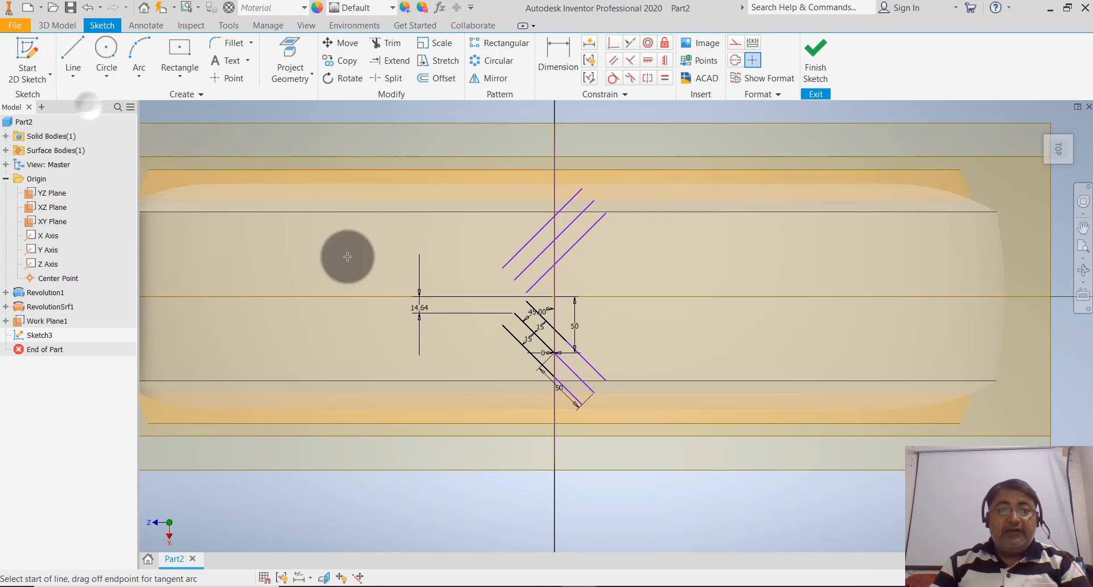
click(453, 227)
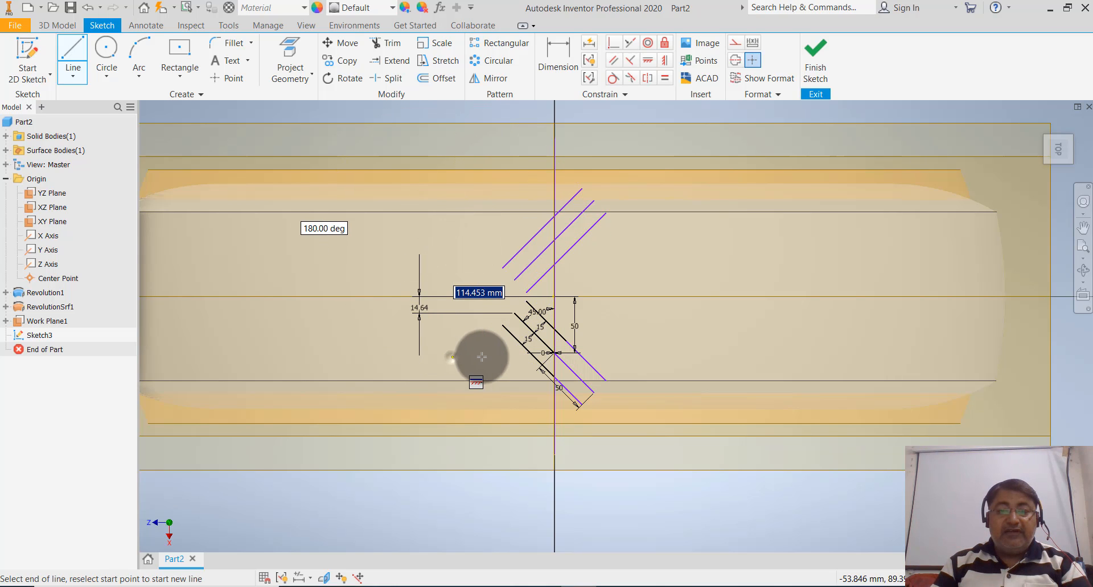
click(453, 358)
key(Escape)
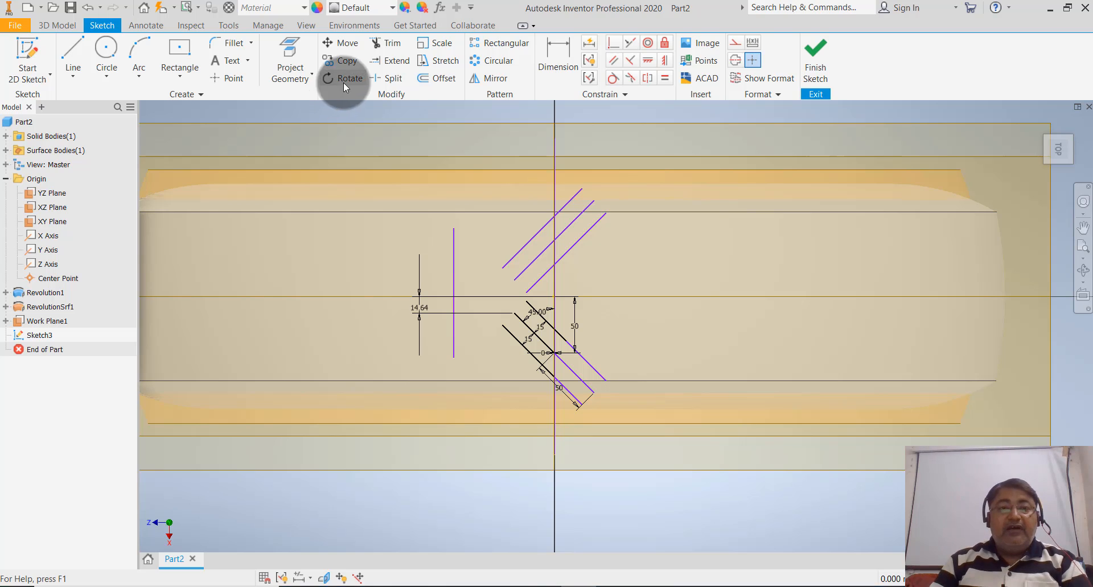
- Extend the upper-left outer line to the vertical line, and the remaining outer and inner offset lines to their opposite slanted lines
click(392, 60)
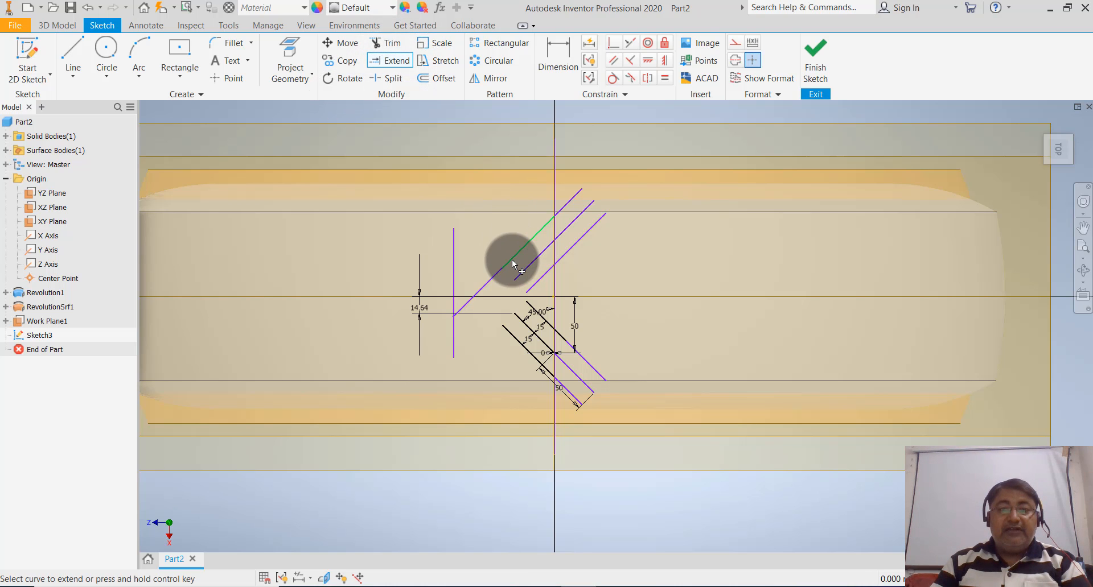
click(517, 340)
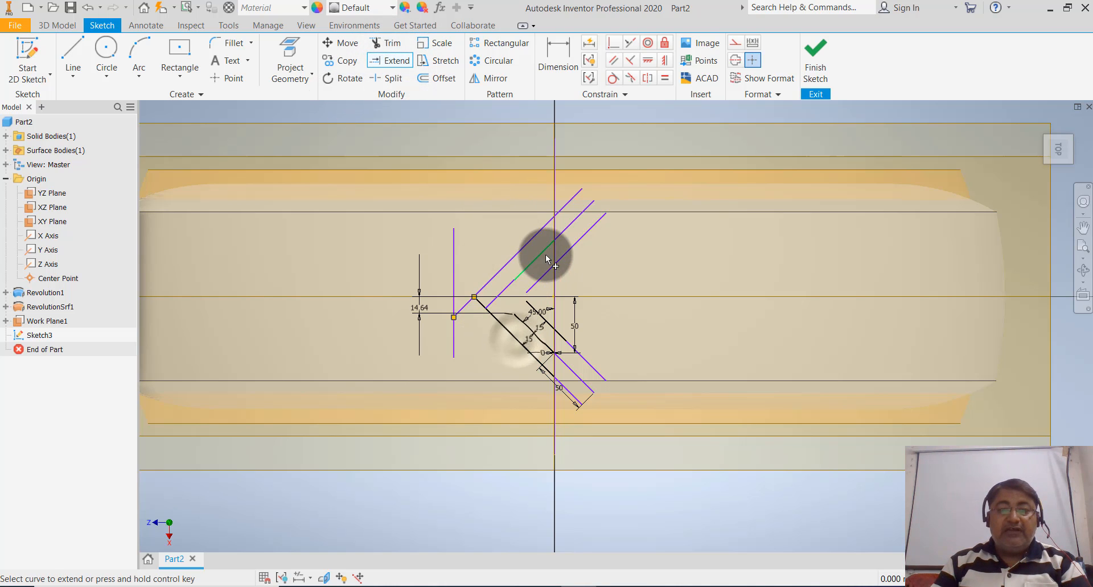
click(540, 277)
click(539, 278)
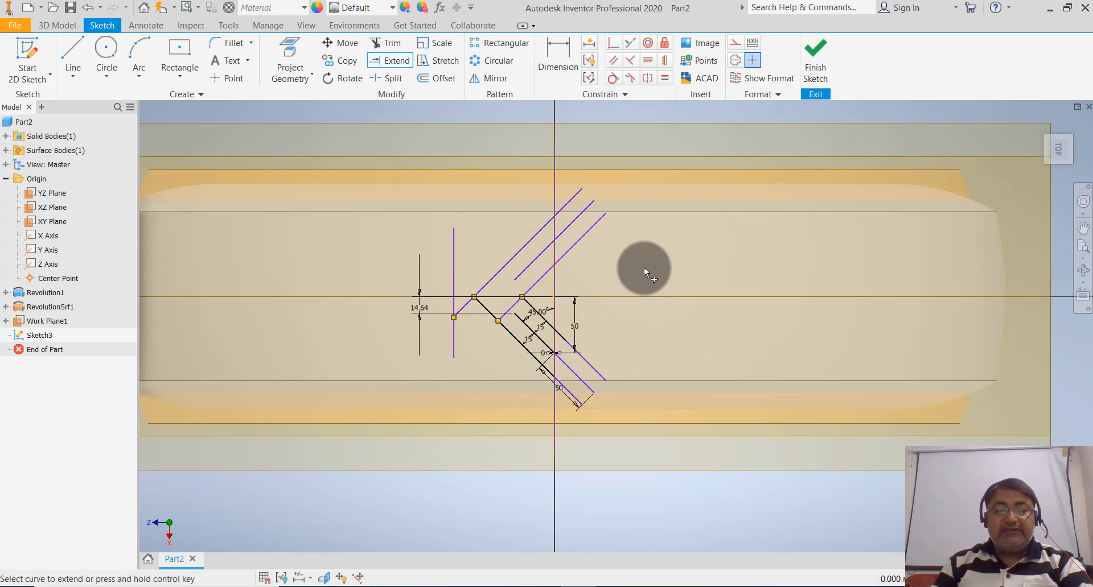
key(Escape)
- Trim away both portions of the vertical boundary line, above and below the extended slanted line's endpoint
click(382, 43)
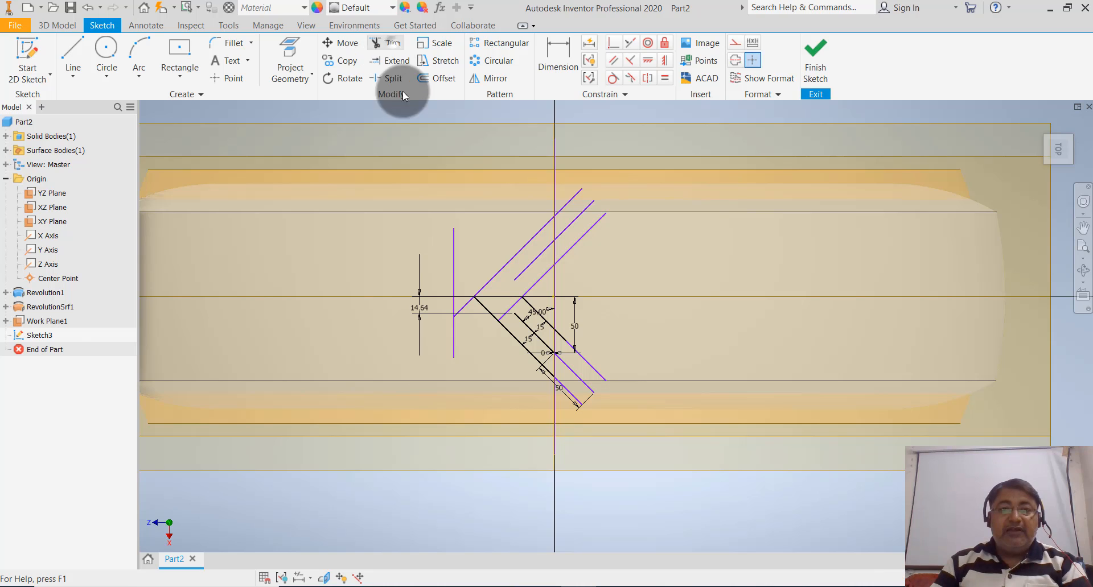
click(454, 266)
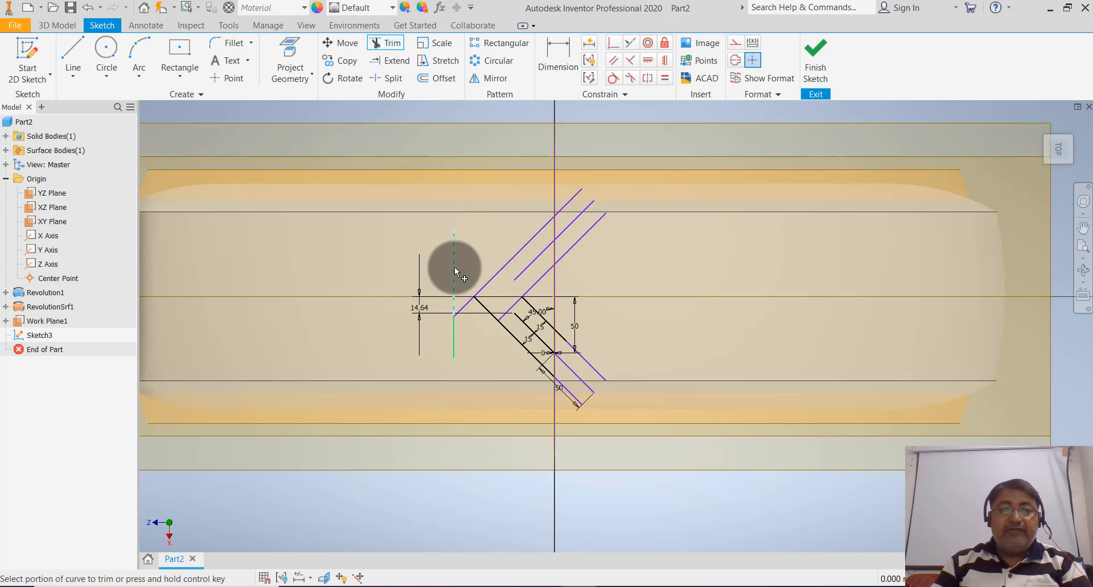
click(455, 339)
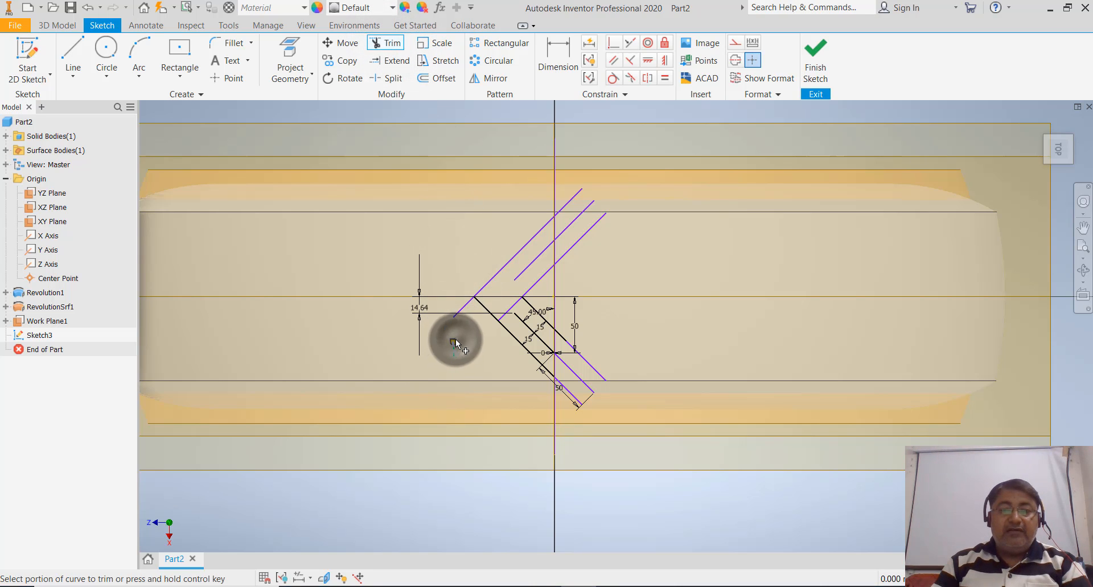
- Trim the outer and inner upper lines' overhanging ends at the V's corners and remove the middle upper line
click(466, 307)
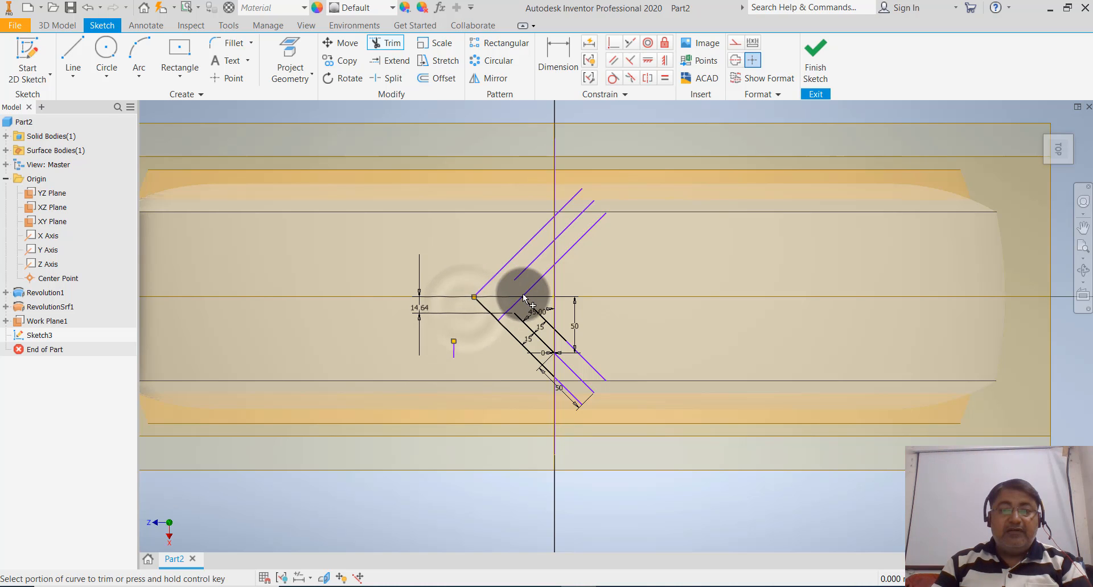
click(510, 310)
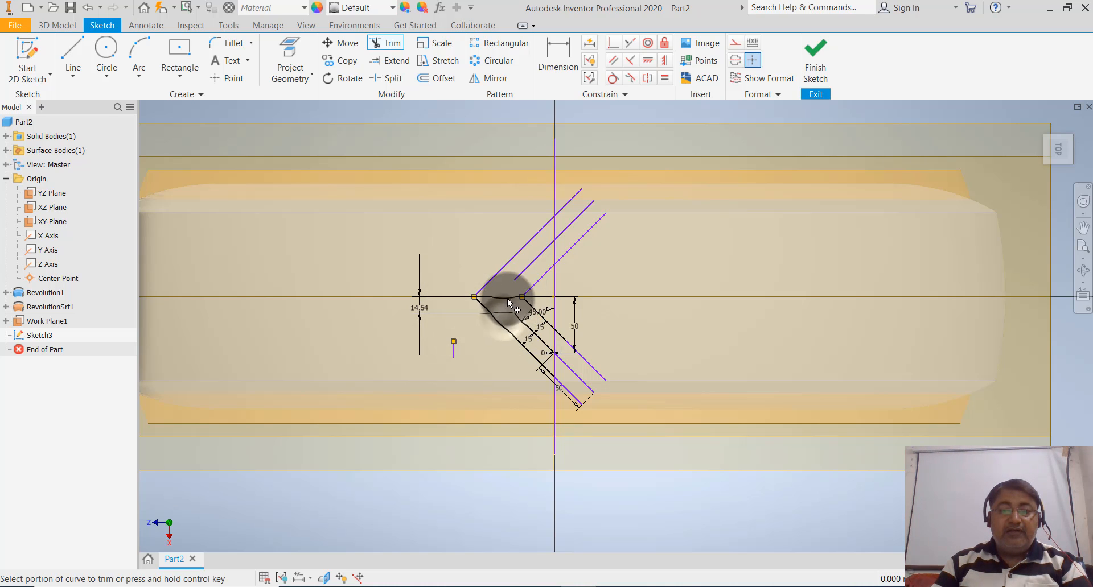
click(529, 276)
click(572, 226)
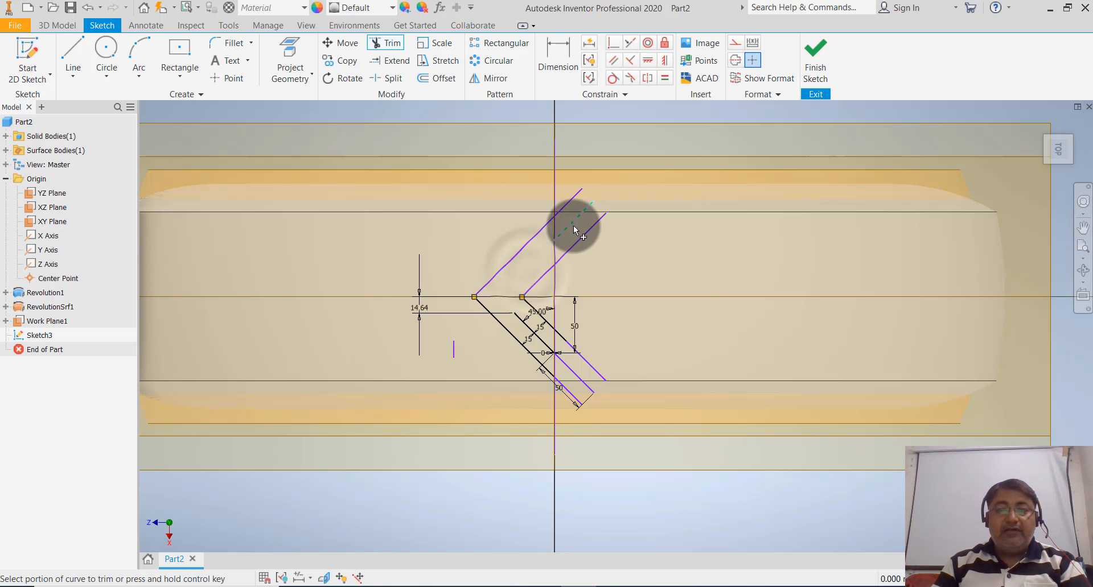
click(569, 366)
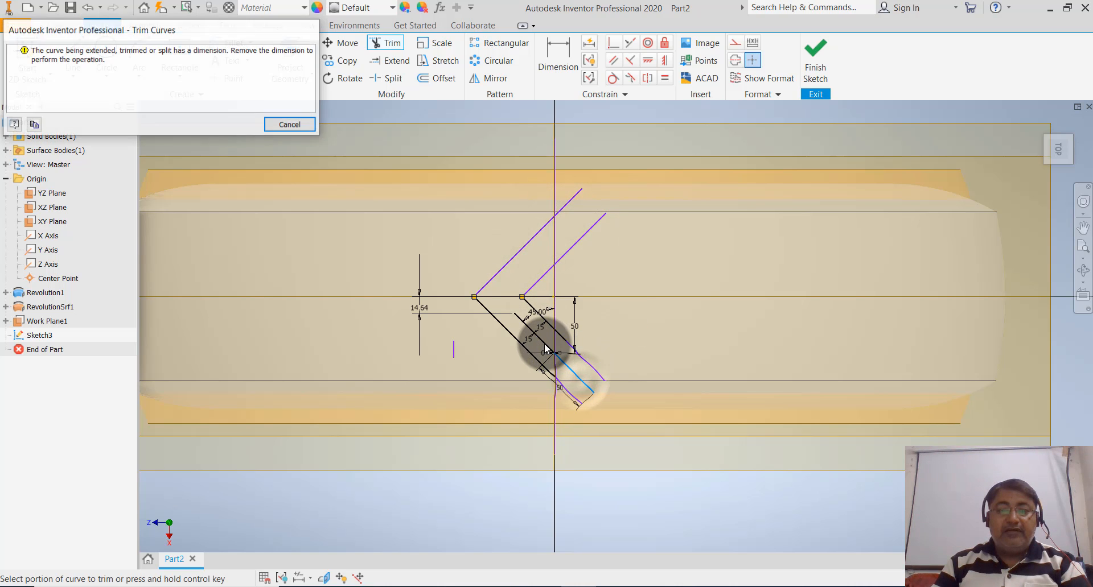
click(290, 125)
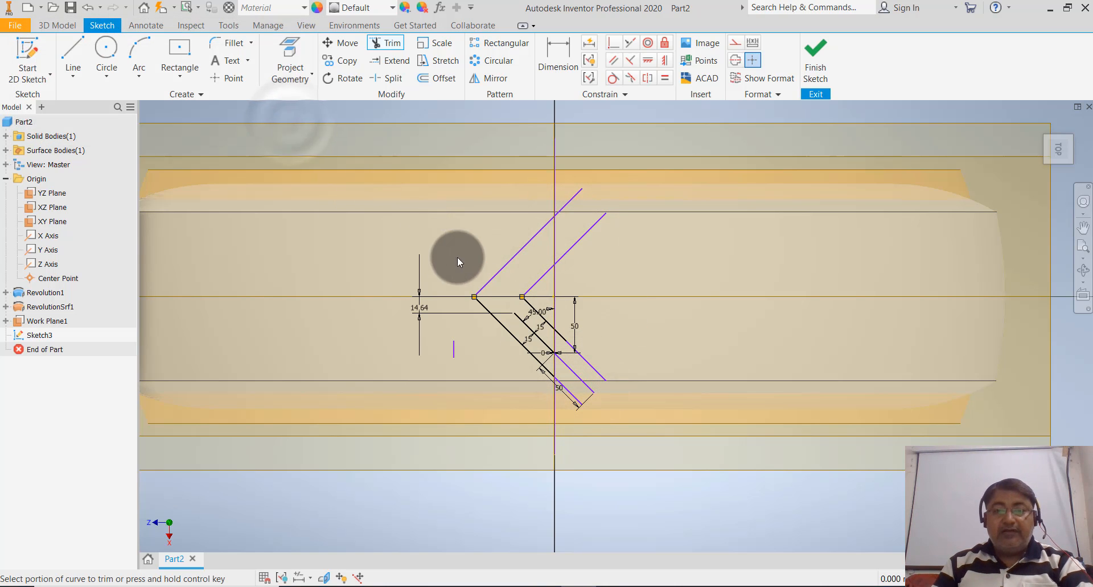
- Delete the leftover short vertical segment and both parts of the middle lower slanted line
key(Escape)
click(453, 348)
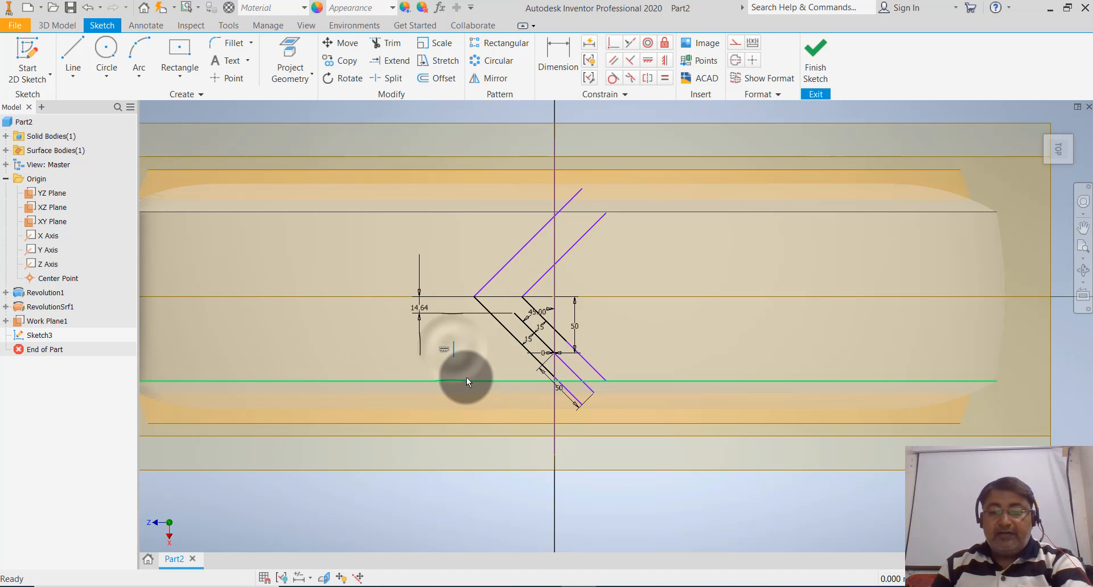
click(465, 375)
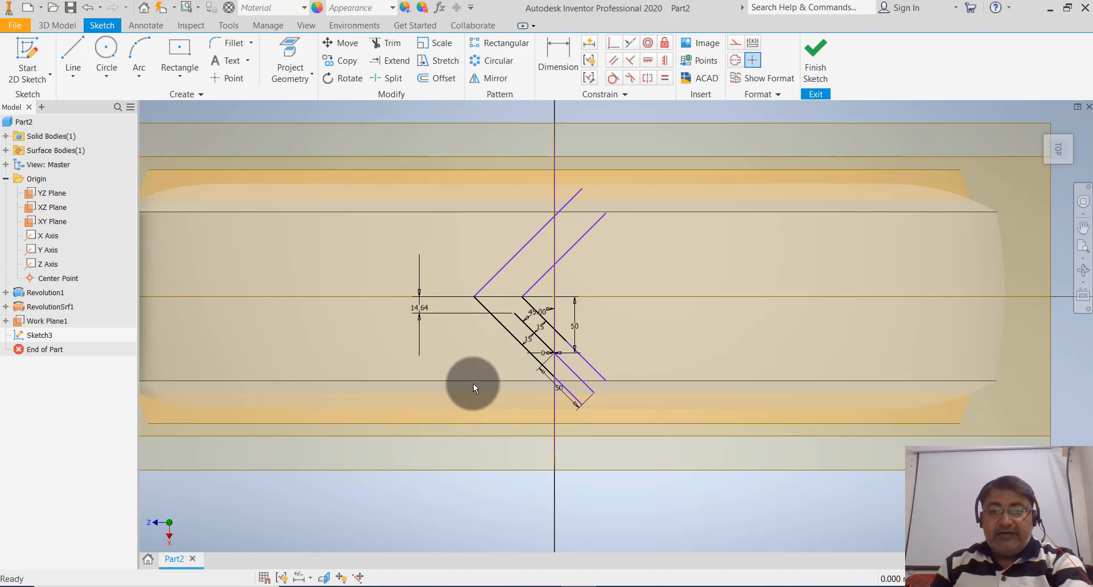
click(569, 367)
key(Delete)
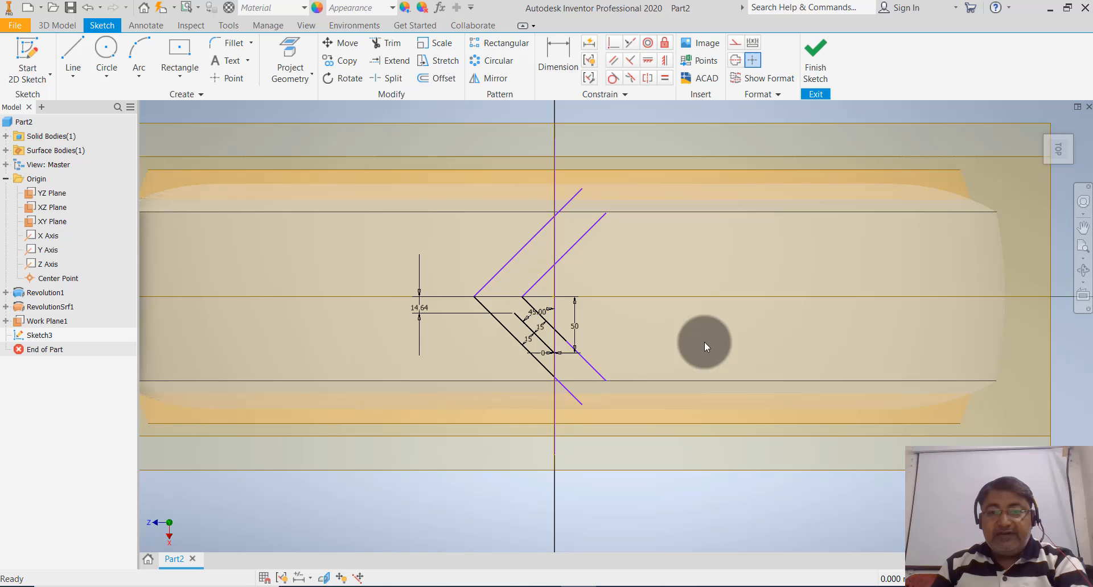
click(543, 343)
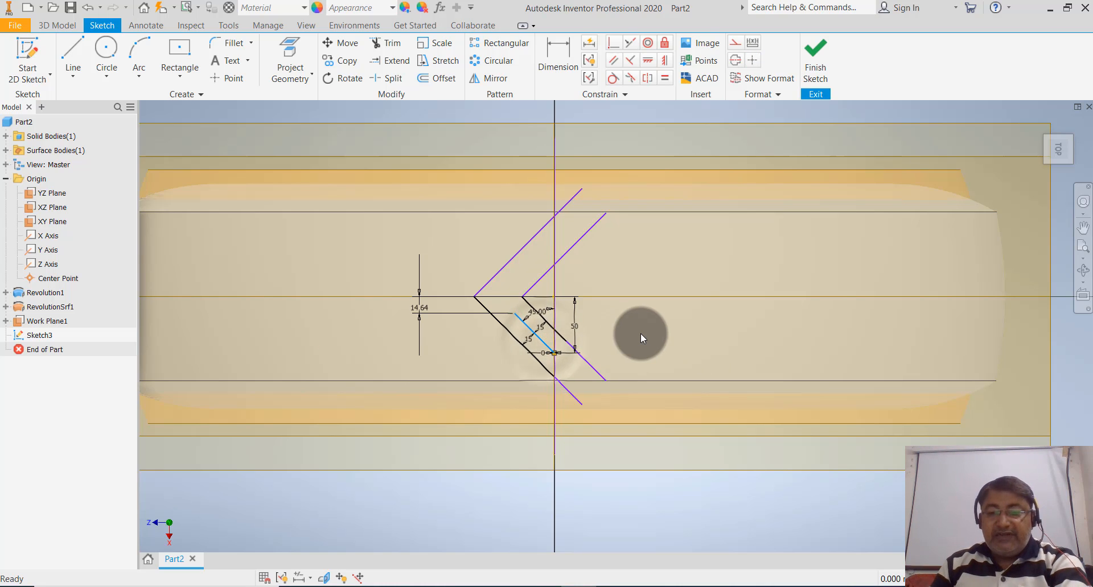
key(Delete)
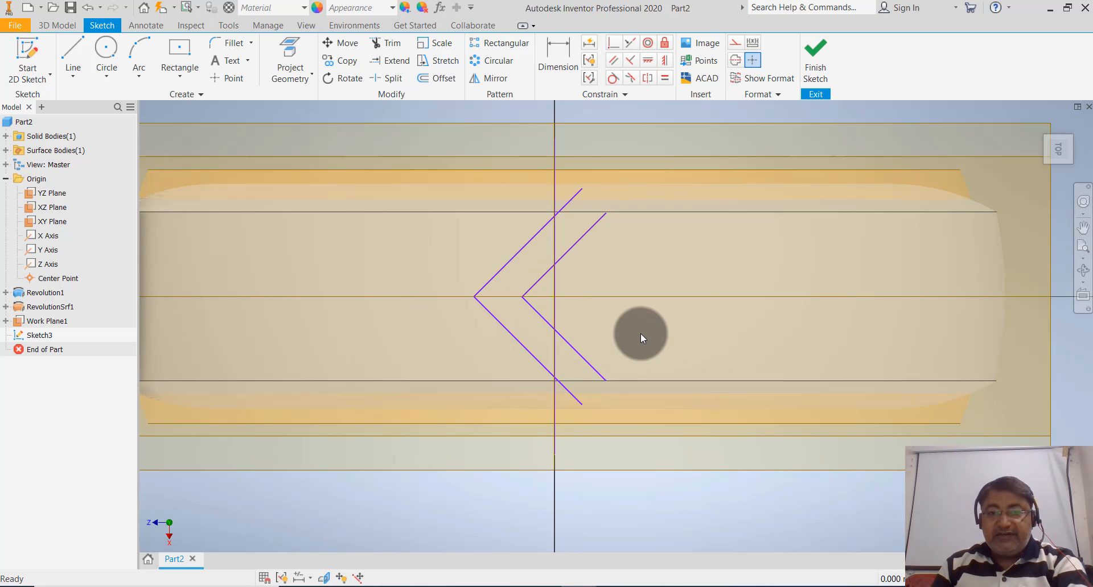
- Draw a line about 30 mm long closing the upper end of the V between its outer and inner lines
click(77, 78)
click(104, 93)
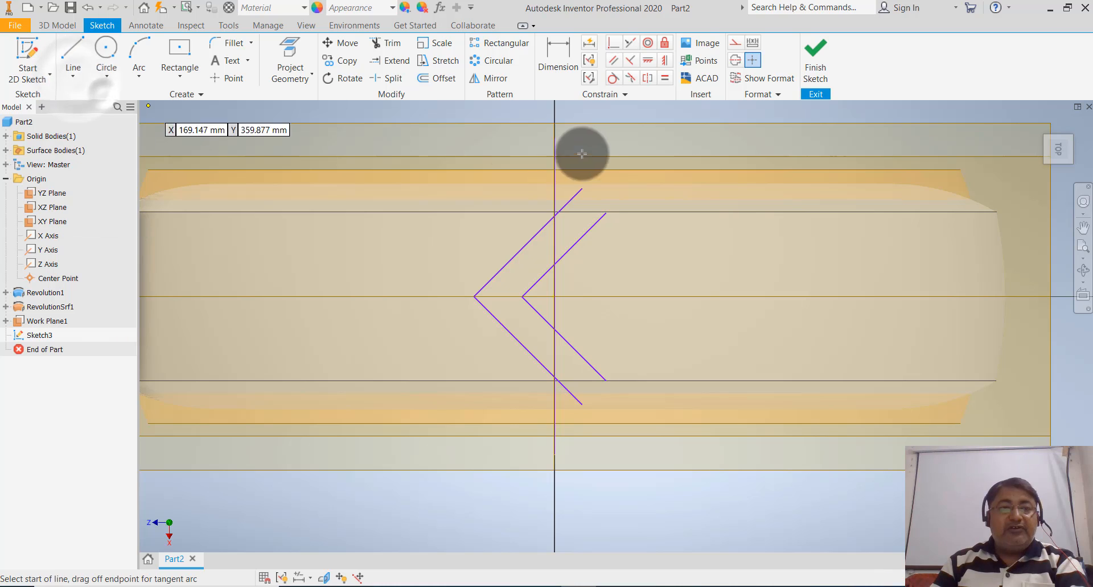
click(582, 189)
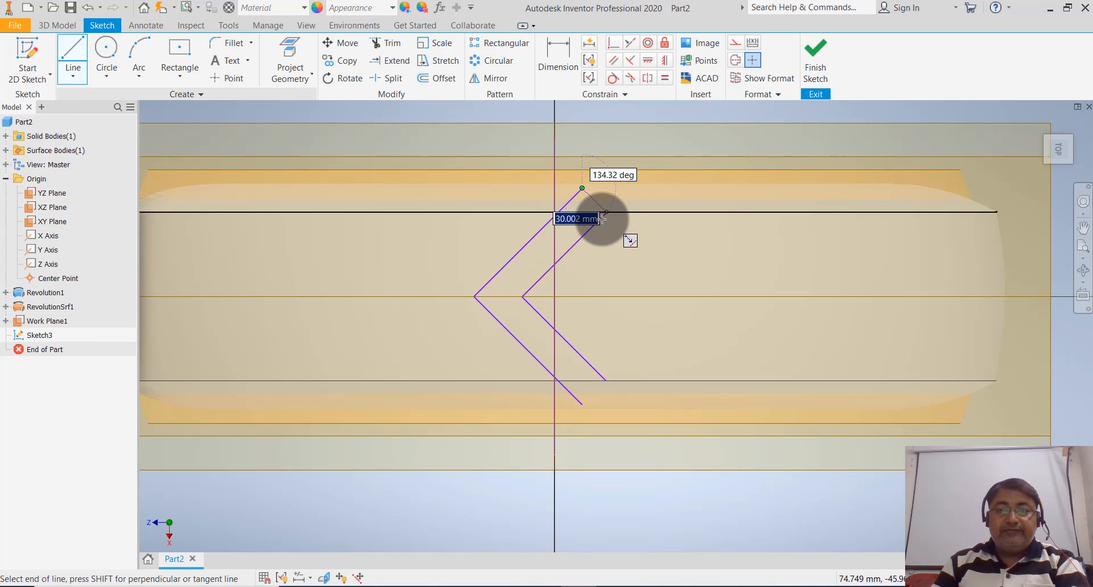
click(606, 213)
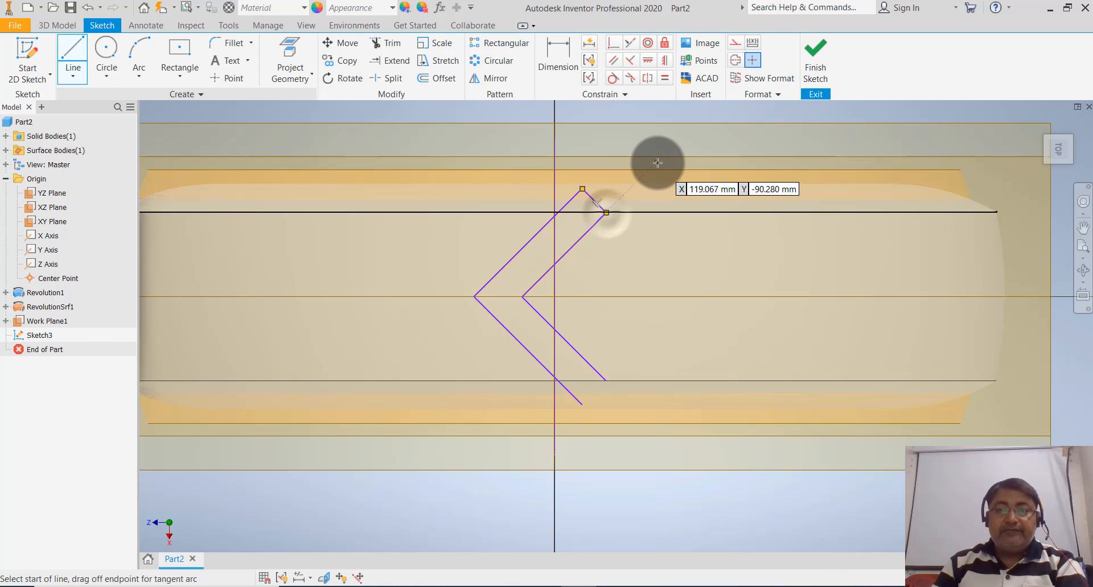
key(Escape)
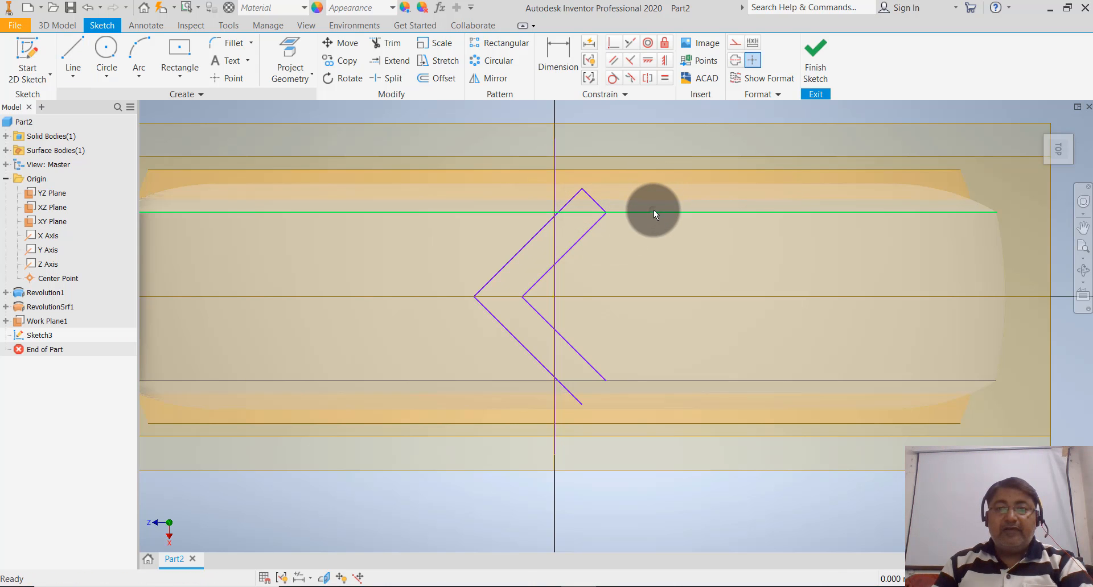
click(653, 211)
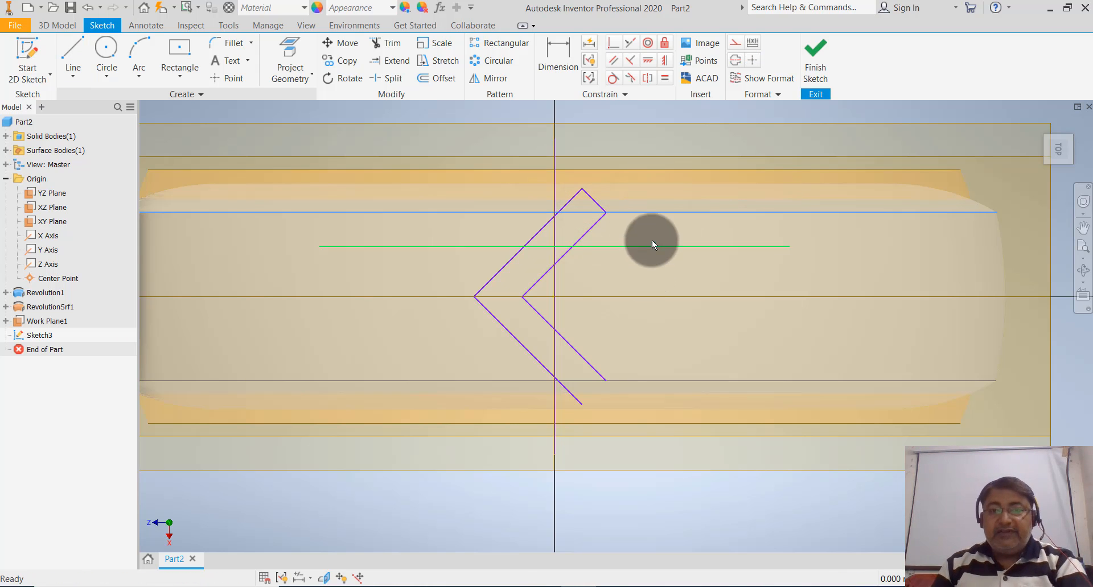
click(596, 112)
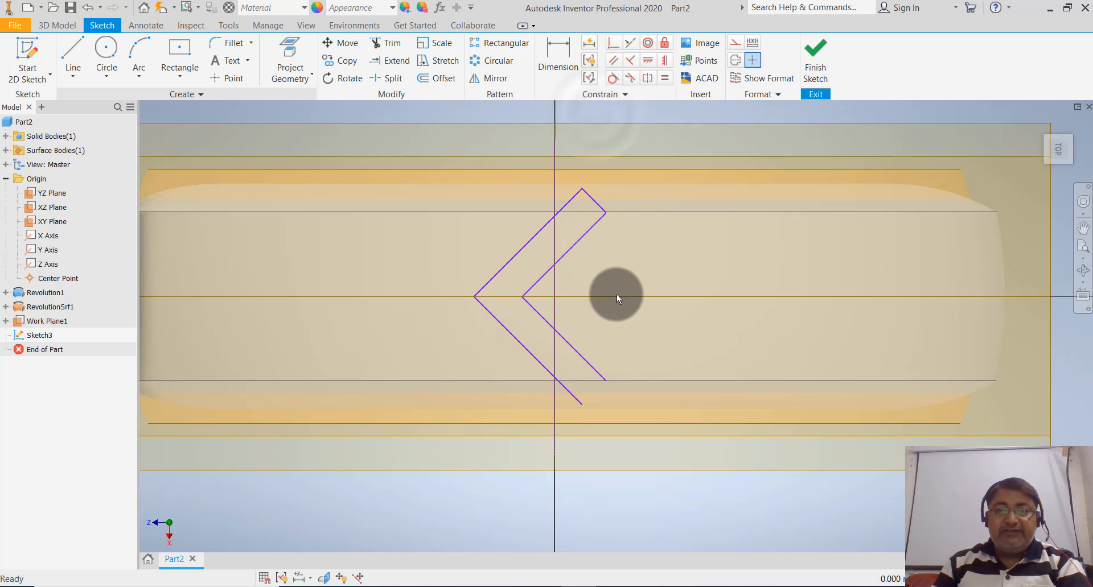
- Close the lower end of the V with a 30 mm line between its outer and inner endpoints, and finish the sketch
click(75, 77)
click(88, 92)
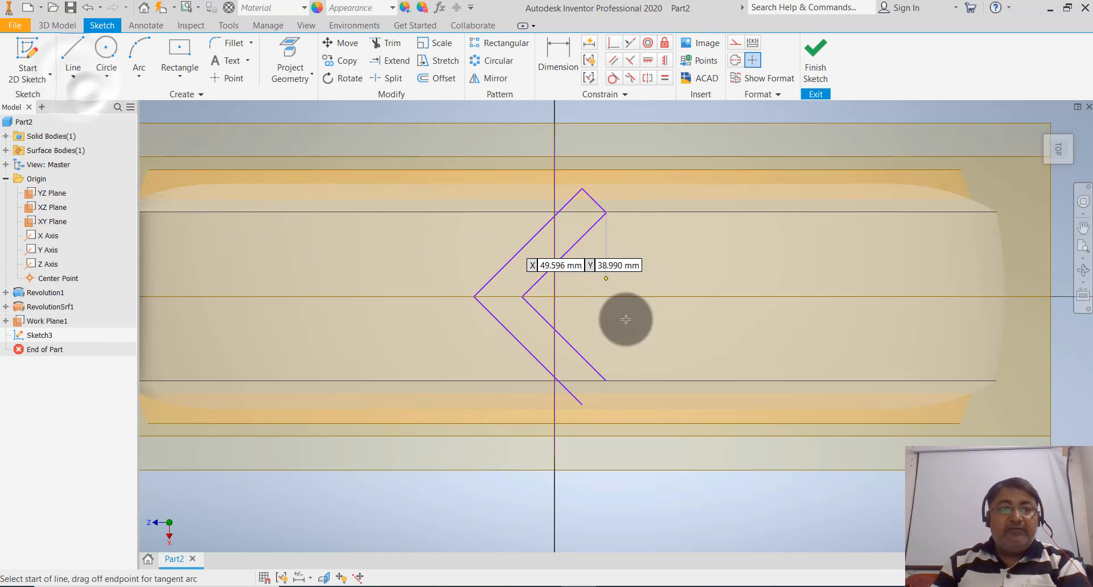
click(583, 404)
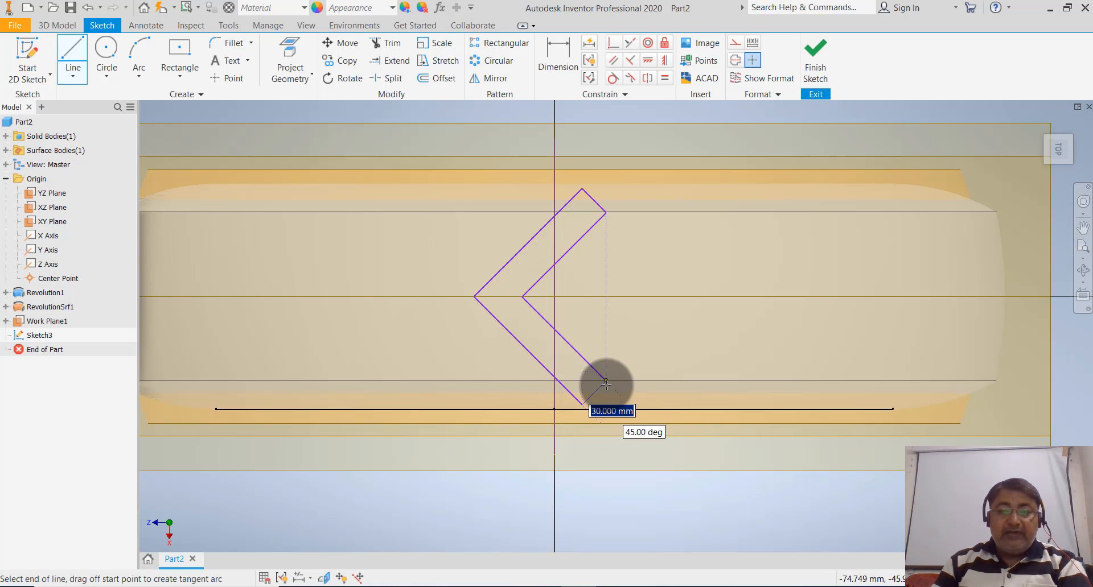
click(606, 380)
key(Escape)
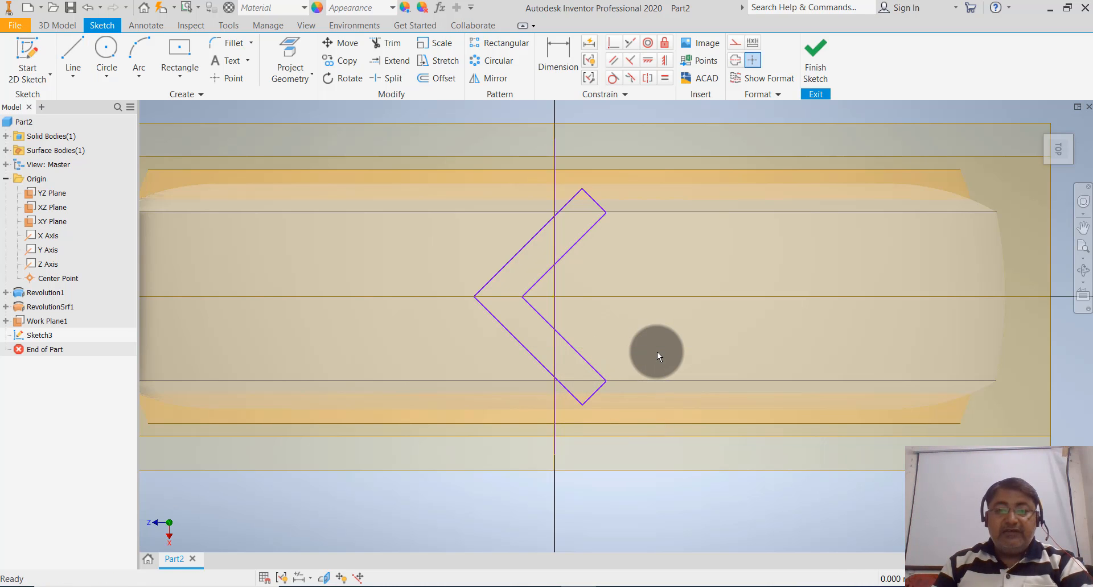
scroll(629, 308, down, 3)
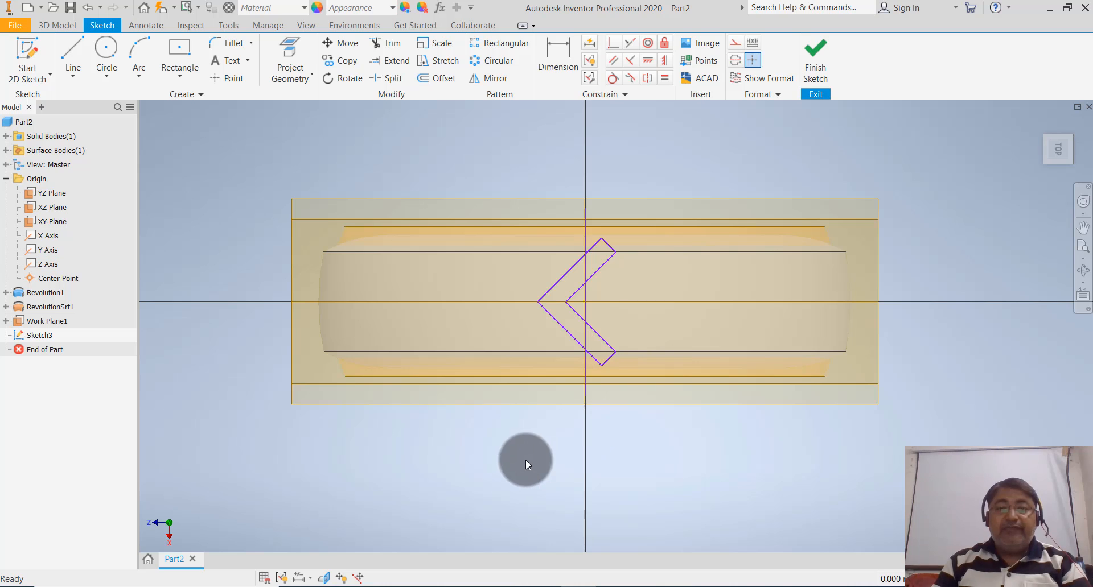
click(815, 64)
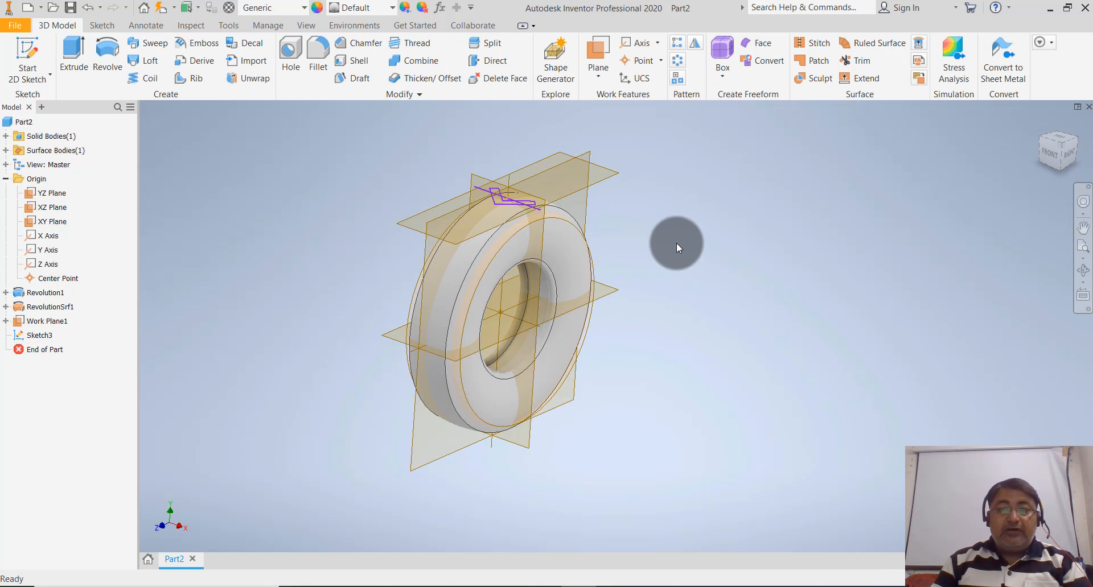
shift+middle_drag(680, 250, 475, 205)
scroll(448, 194, down, 3)
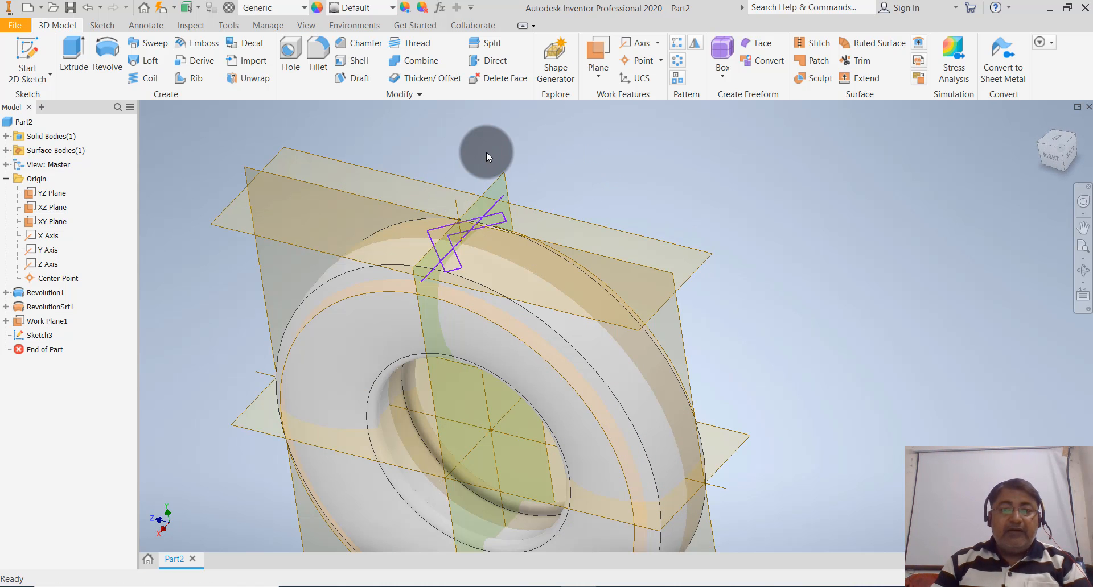
click(78, 72)
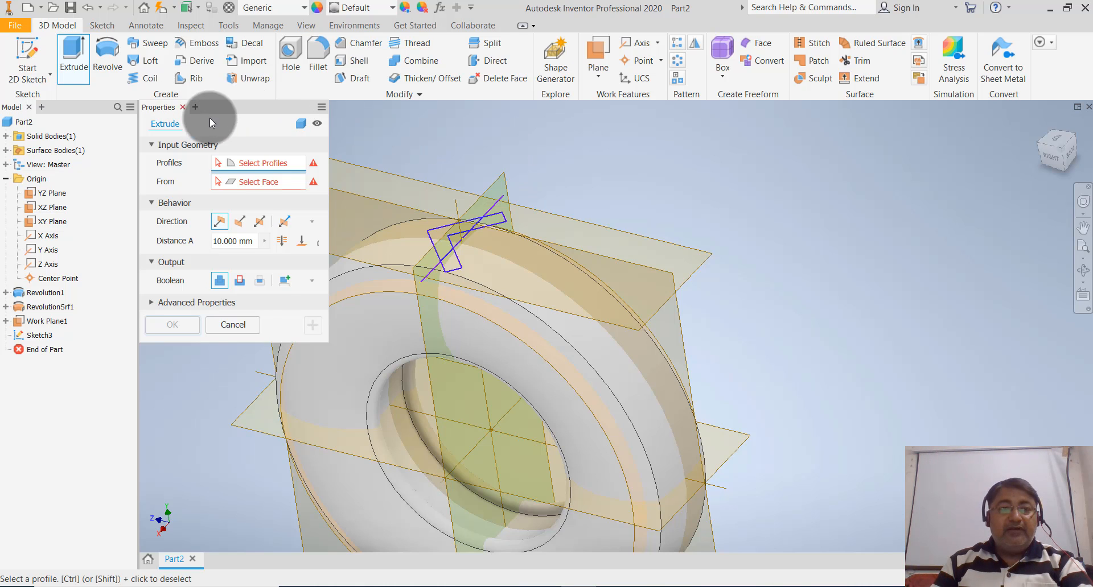
click(243, 322)
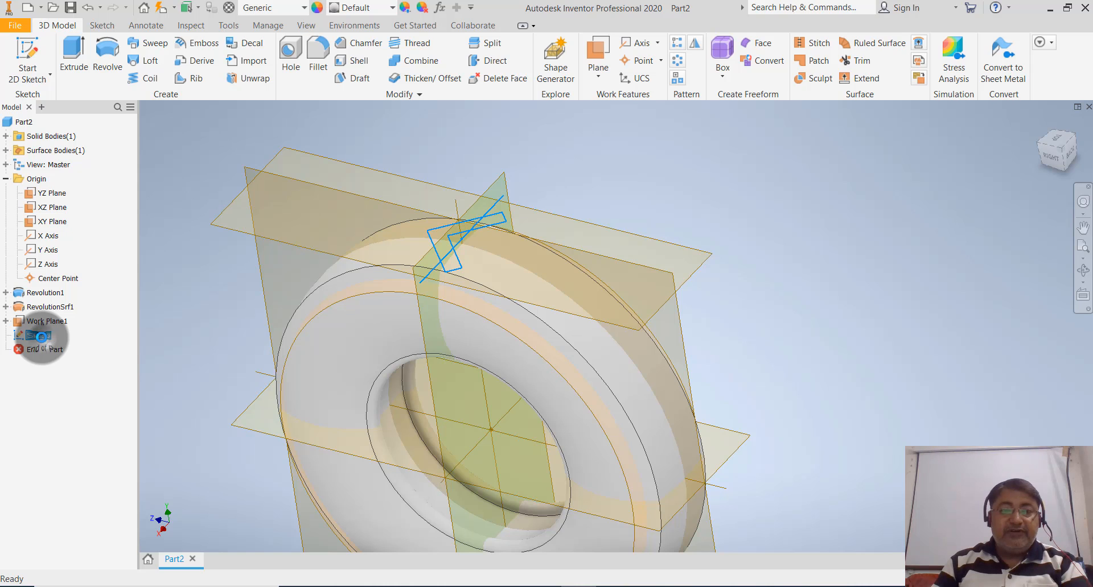
double_click(41, 336)
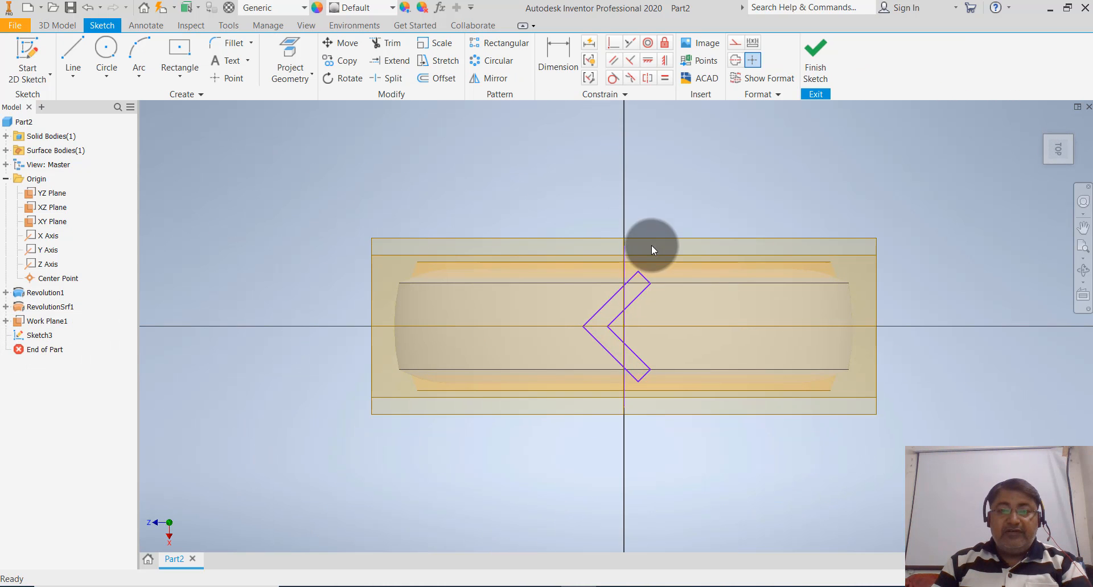
click(623, 269)
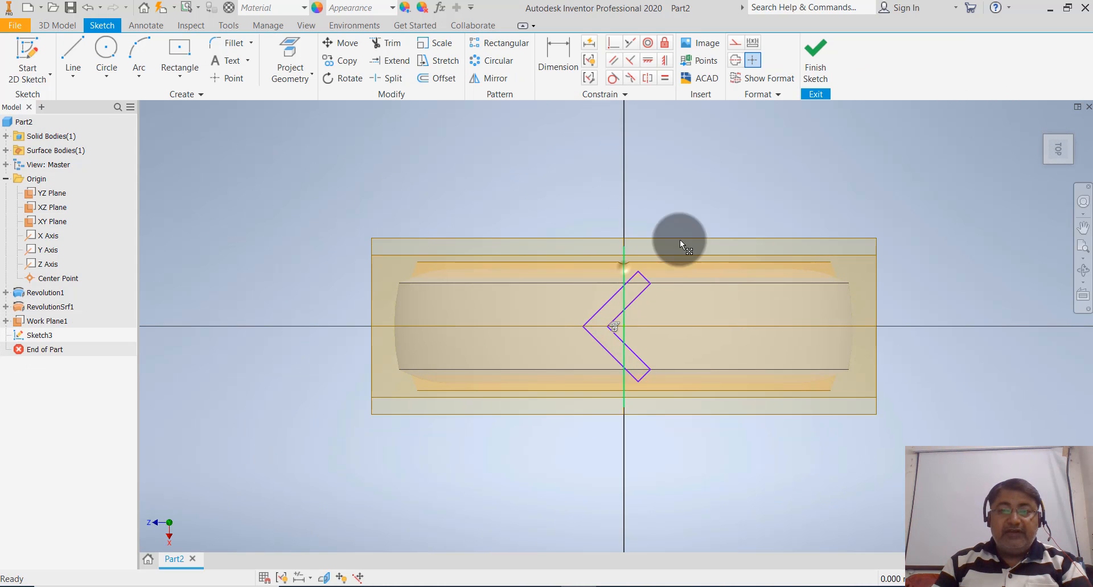
click(723, 213)
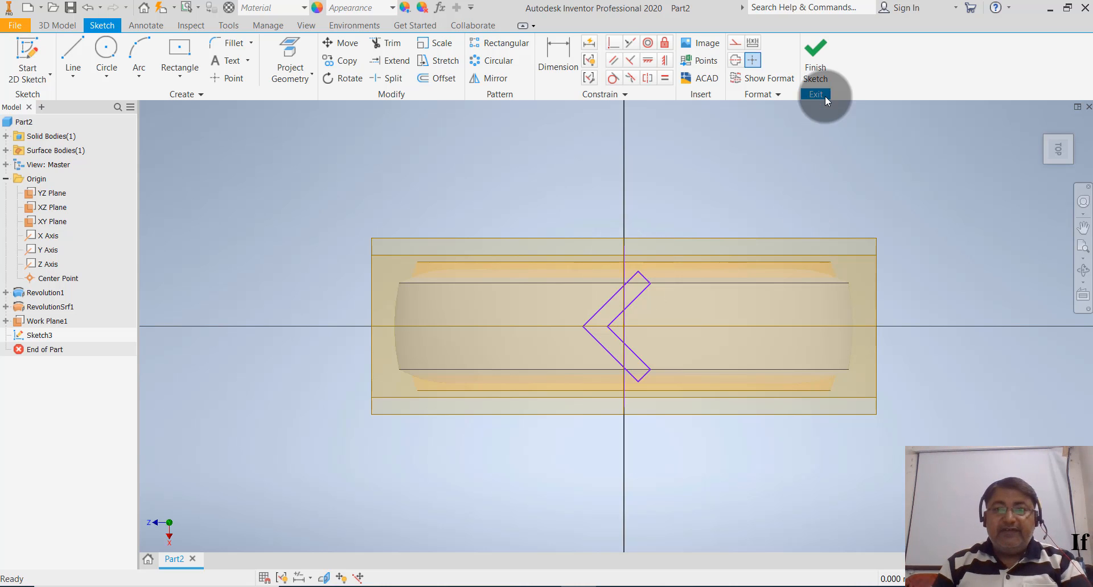
click(814, 85)
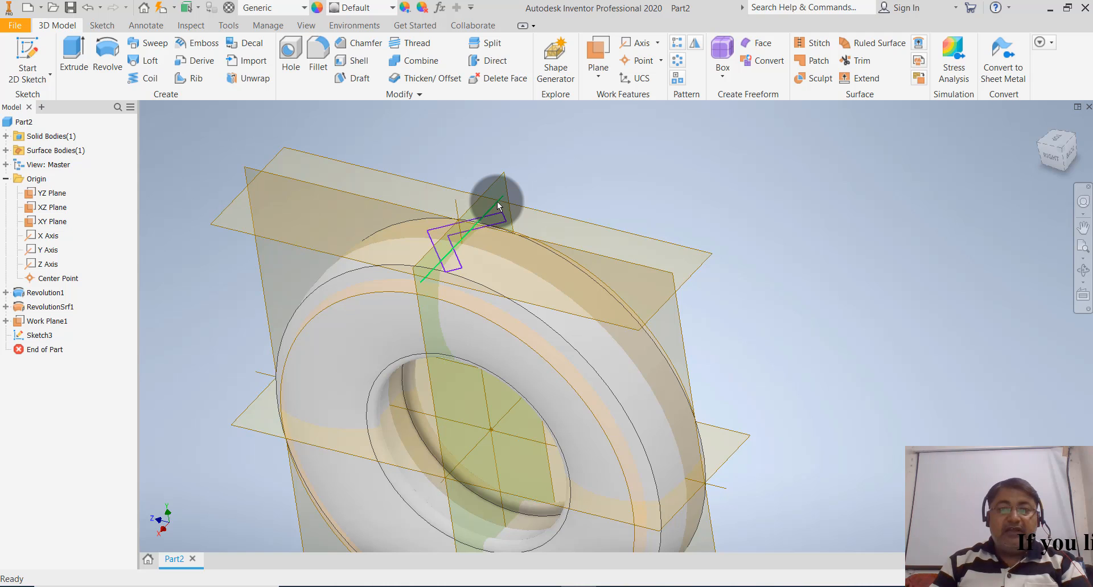
- Reopen the V-shaped tread sketch, delete the straight reference line crossing the V, and finish the sketch
double_click(37, 336)
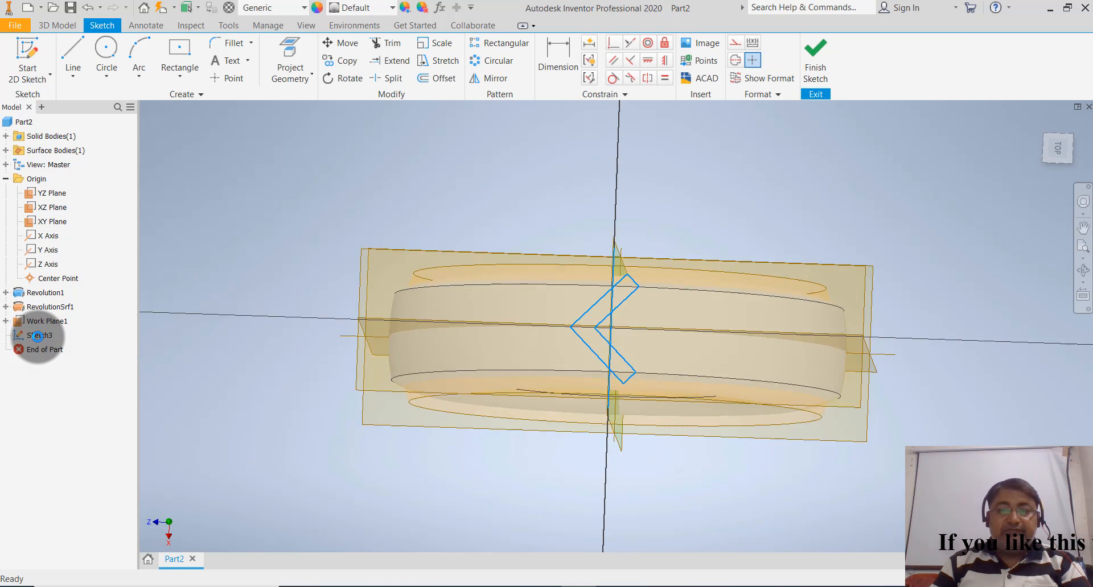
click(706, 192)
mouse_move(689, 432)
shift+middle_down()
mouse_move(683, 395)
mouse_move(664, 373)
mouse_move(648, 393)
mouse_move(658, 346)
shift+middle_up()
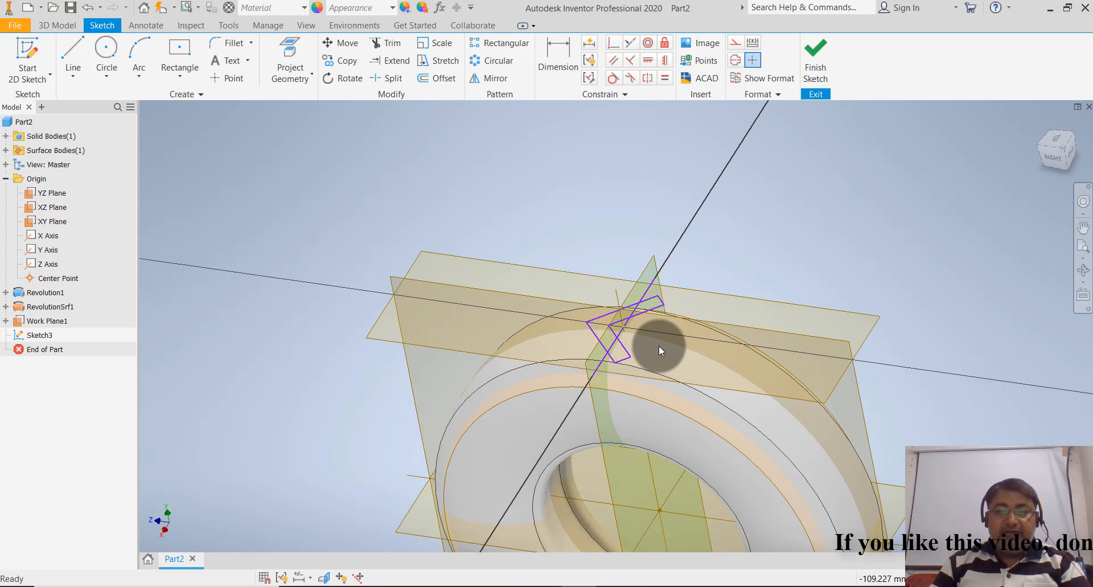
scroll(580, 332, up, 4)
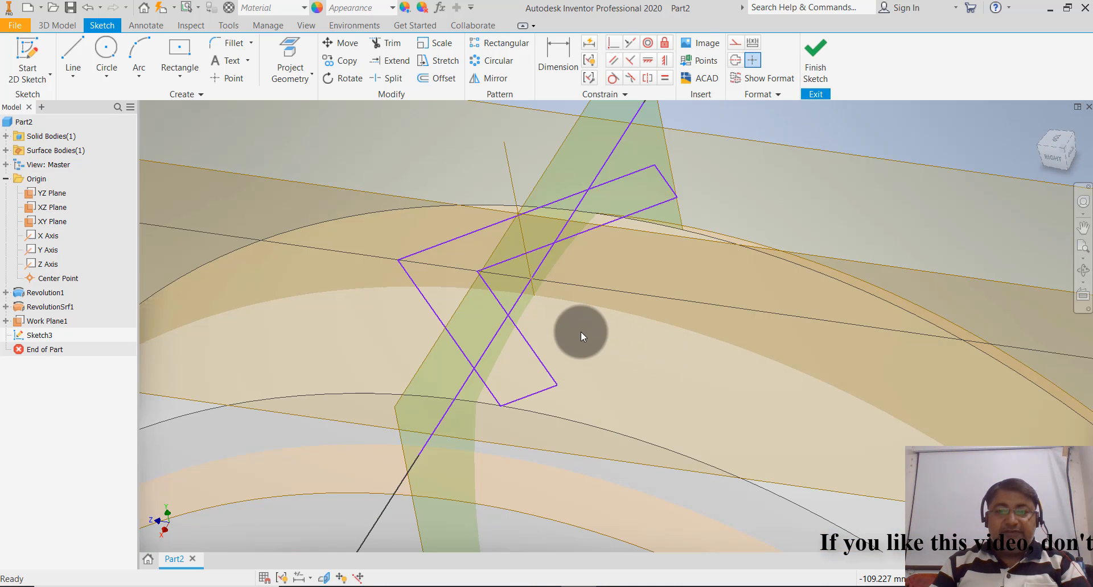
click(514, 306)
key(Delete)
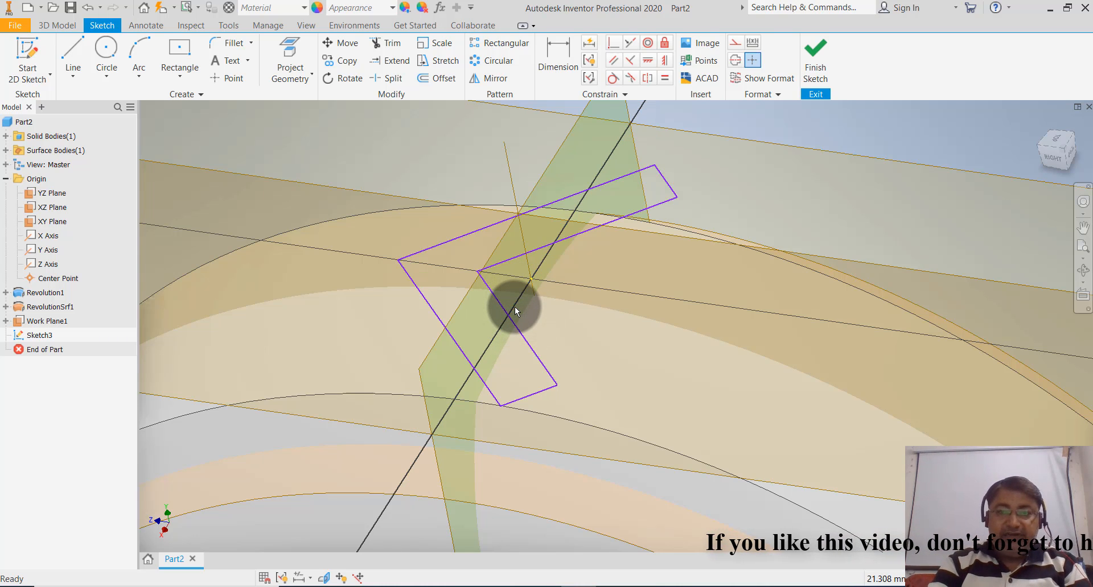
scroll(514, 306, down, 4)
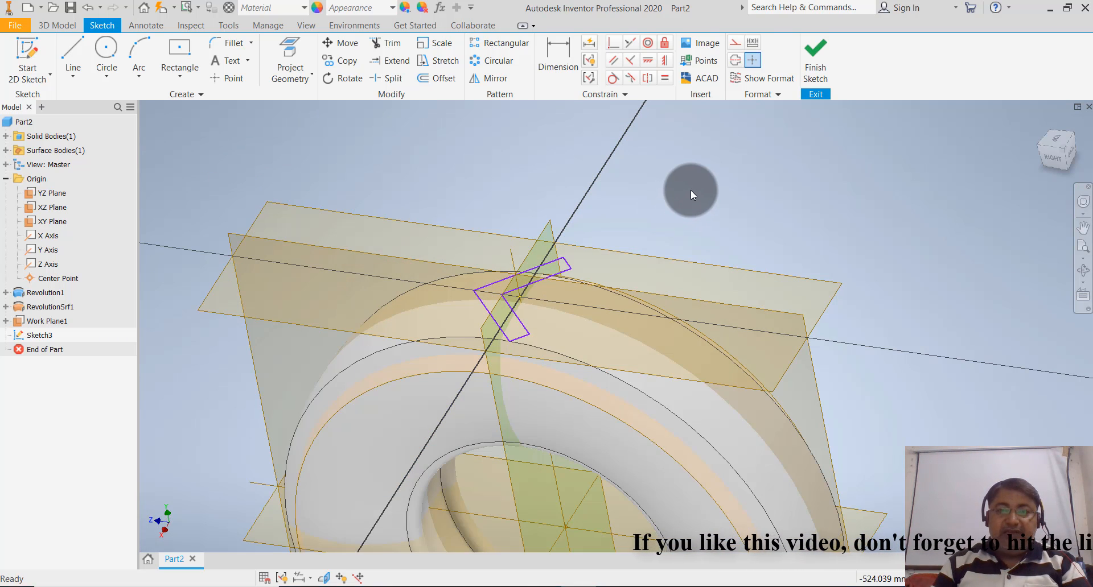
click(817, 59)
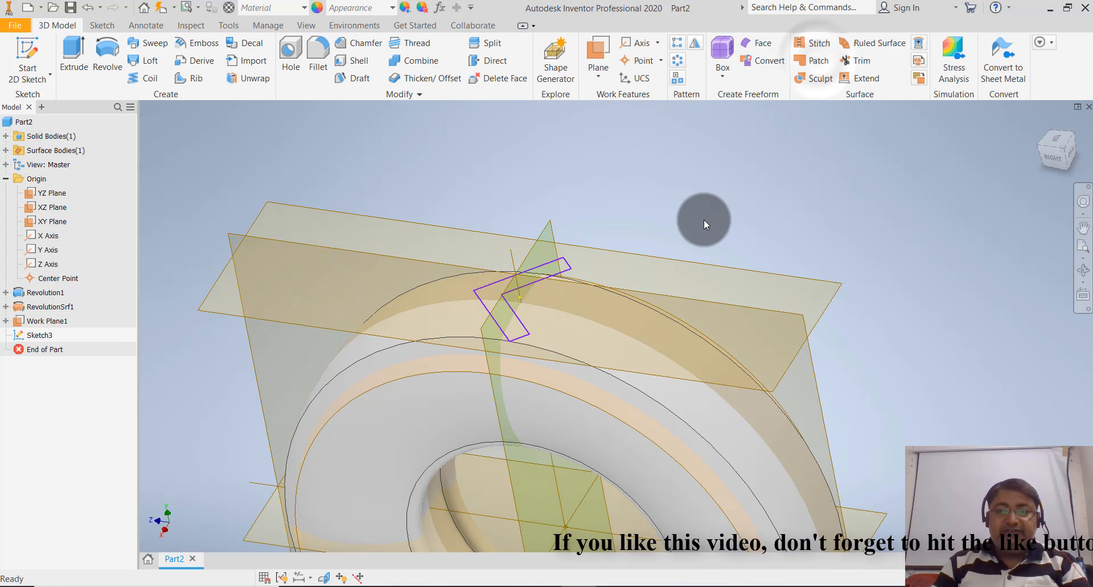
scroll(574, 180, down, 3)
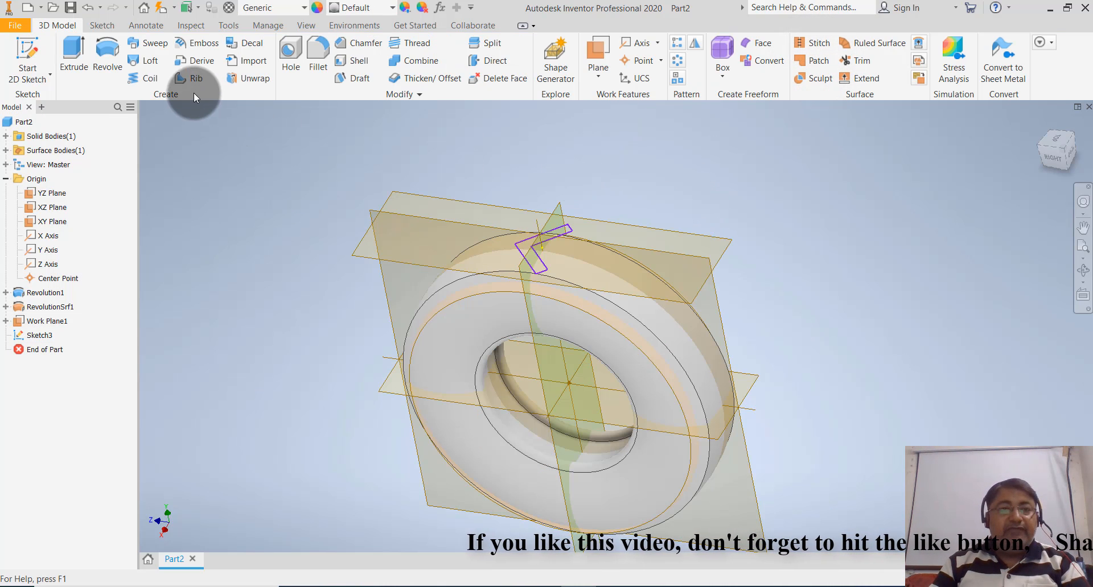
- Extrude the V-shaped tread profile as a cut, in the flipped direction, from its sketch plane to the revolved surface
scroll(643, 238, up, 3)
scroll(626, 192, down, 3)
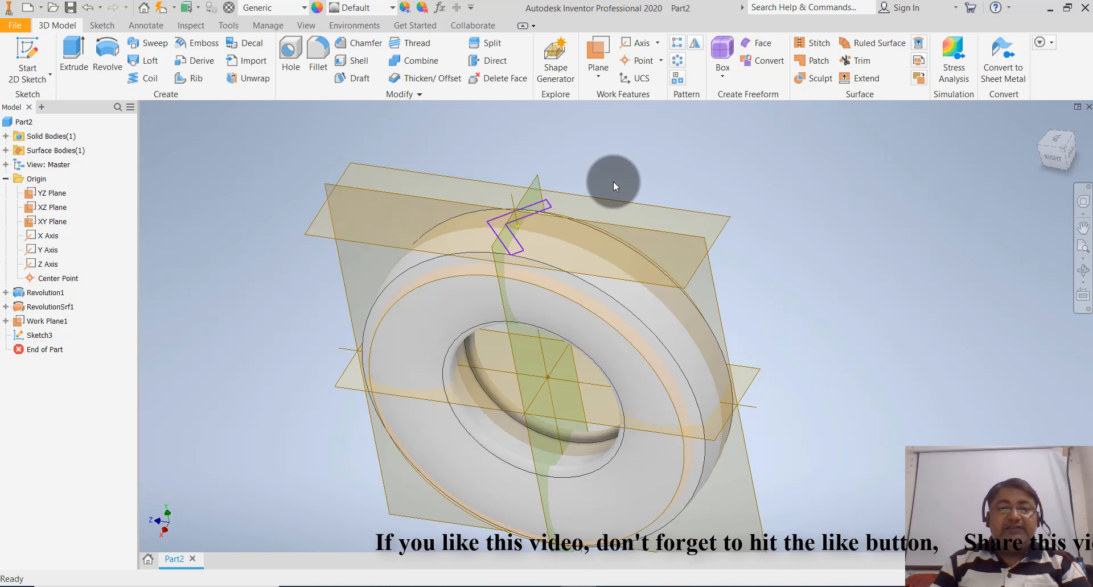
click(77, 71)
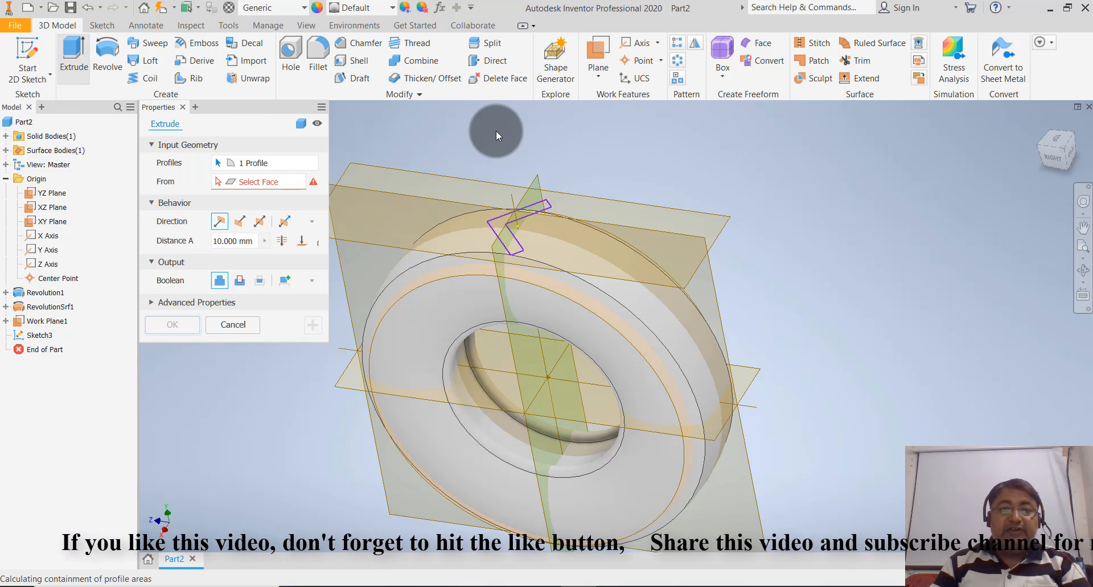
click(549, 202)
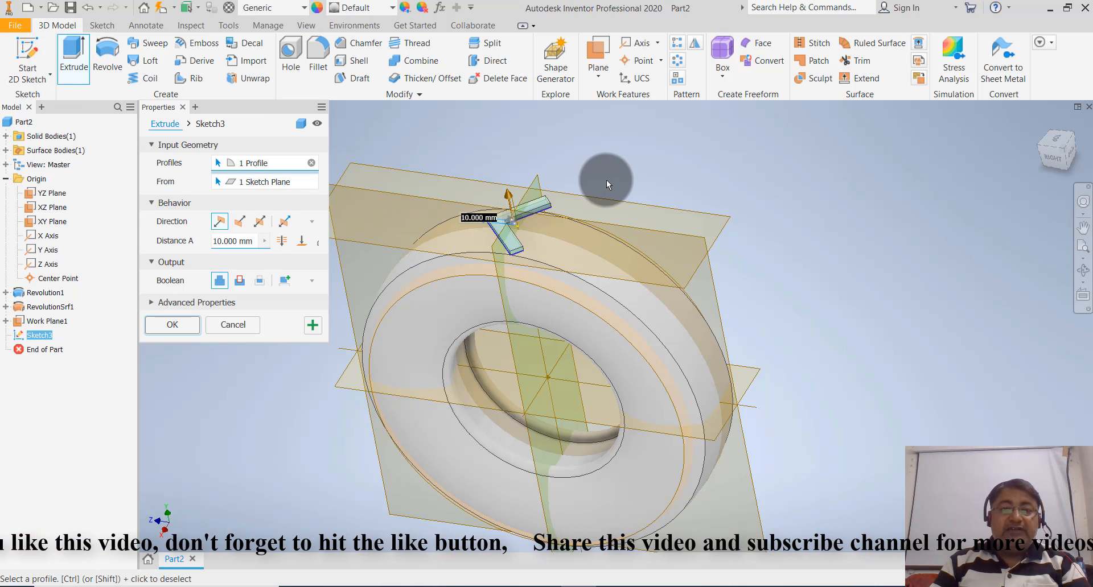
click(239, 222)
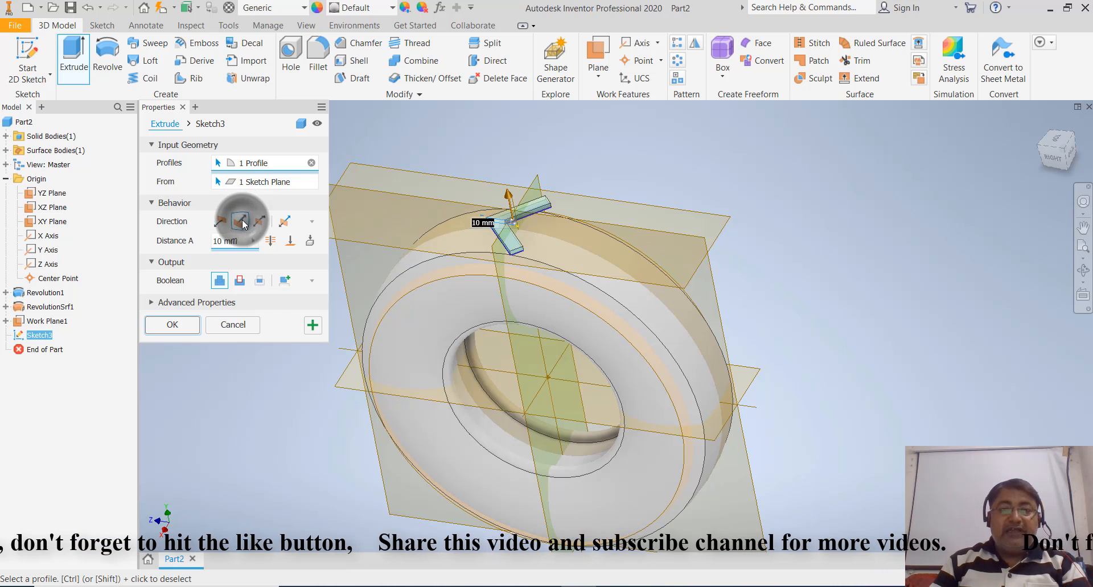
click(291, 241)
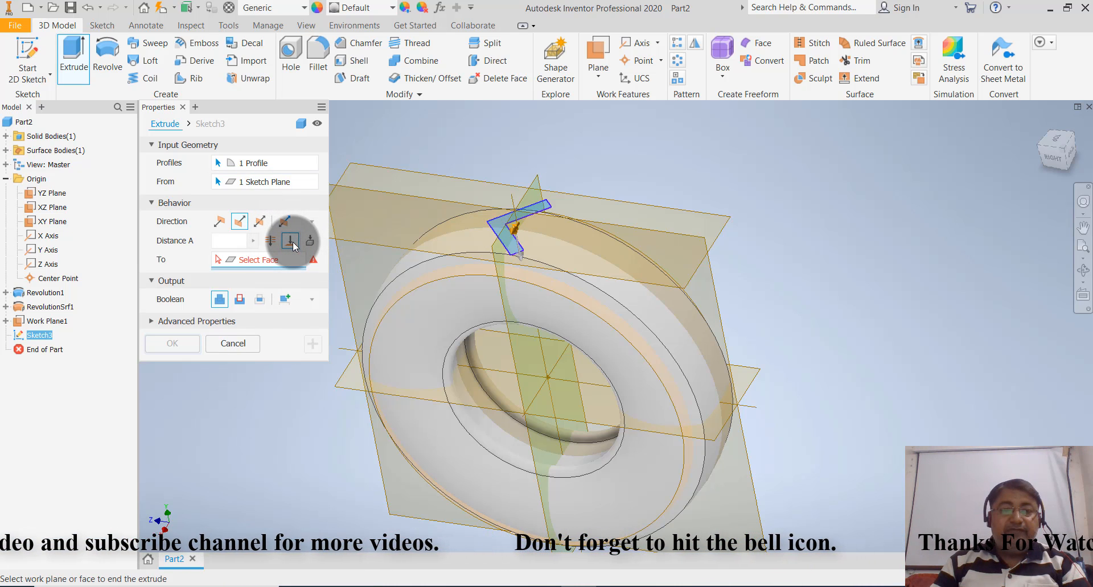
click(483, 272)
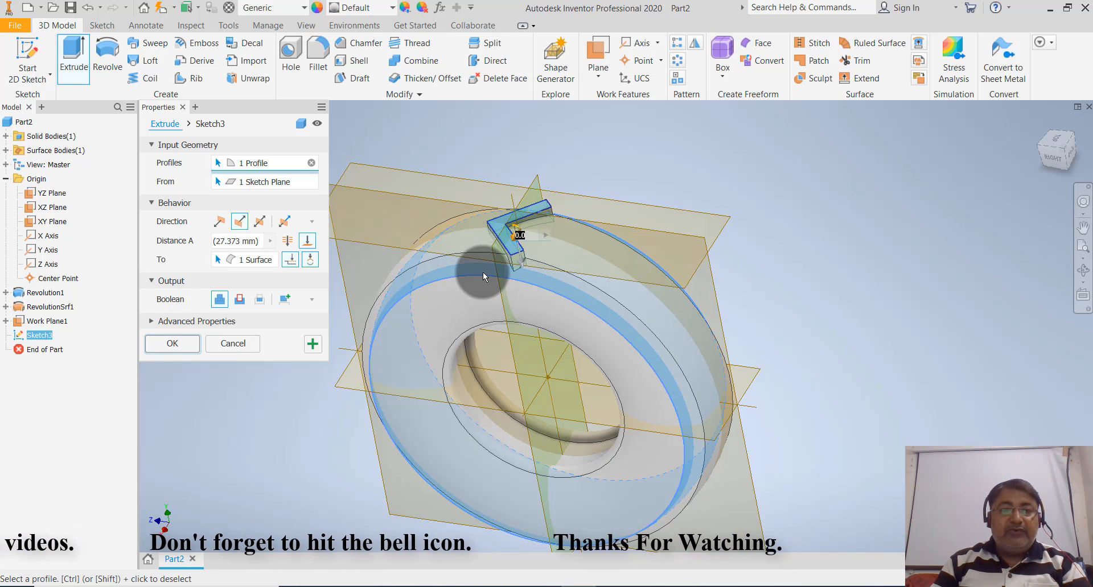
click(239, 300)
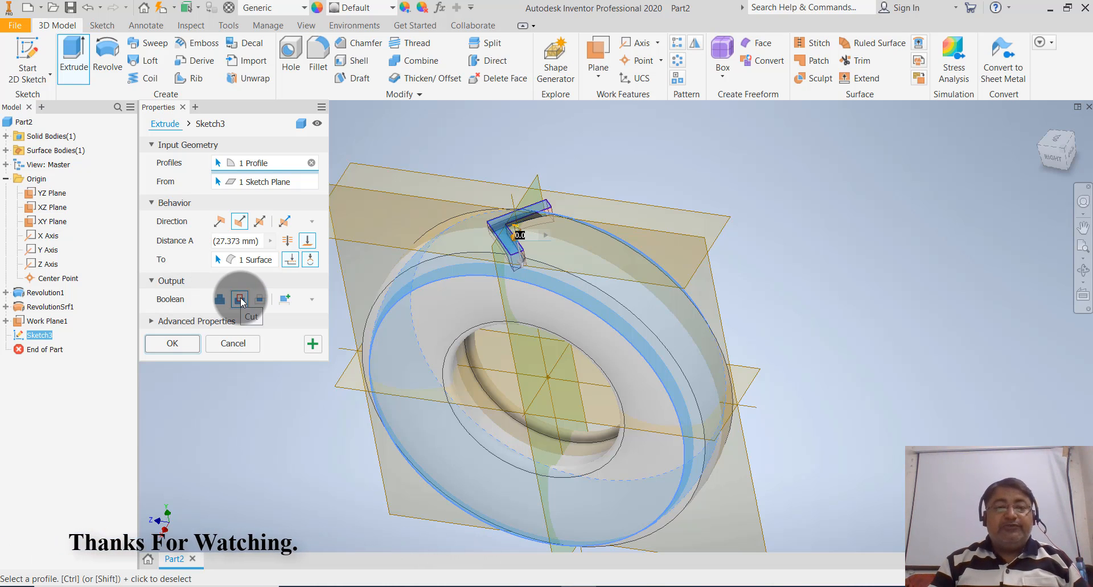
click(177, 344)
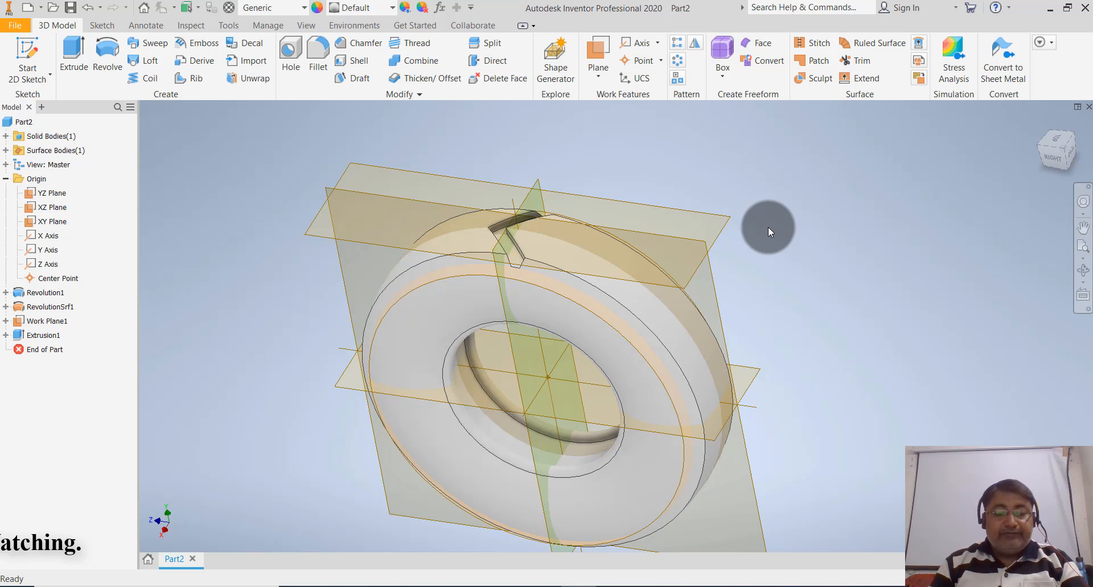
- Create a circular pattern of the V-shaped tread cut around the X axis with 28 occurrences over 360 deg
shift+middle_drag(767, 227, 859, 244)
shift+middle_drag(800, 280, 774, 265)
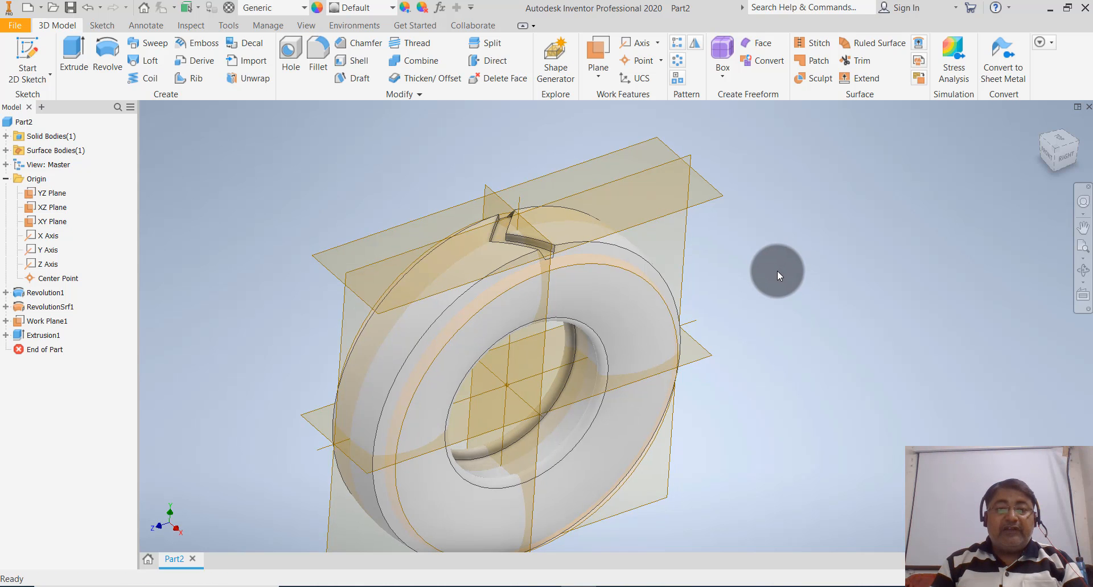
scroll(422, 217, down, 5)
scroll(427, 208, up, 4)
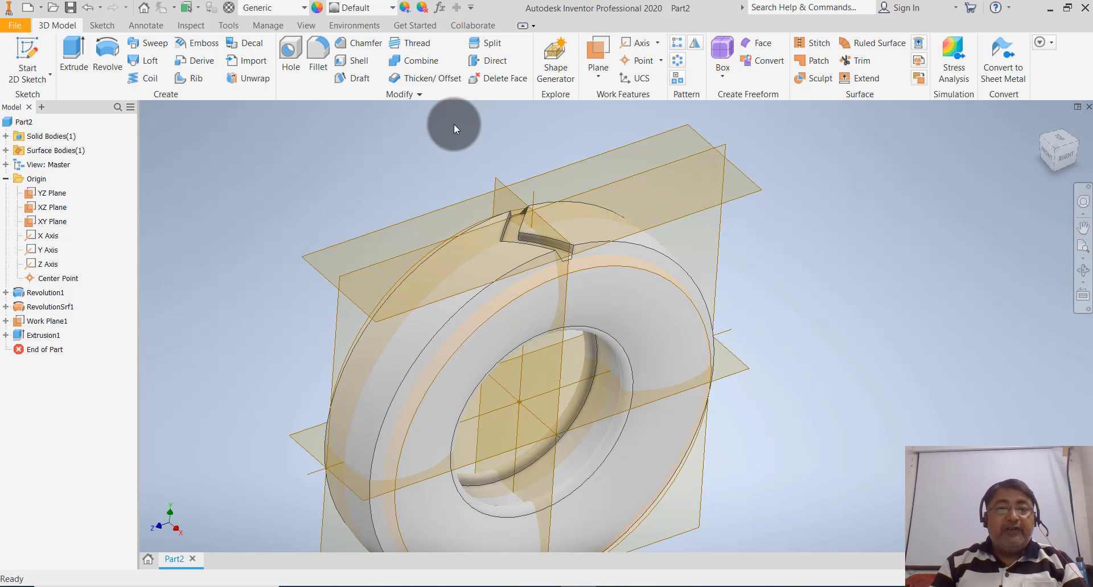
click(57, 335)
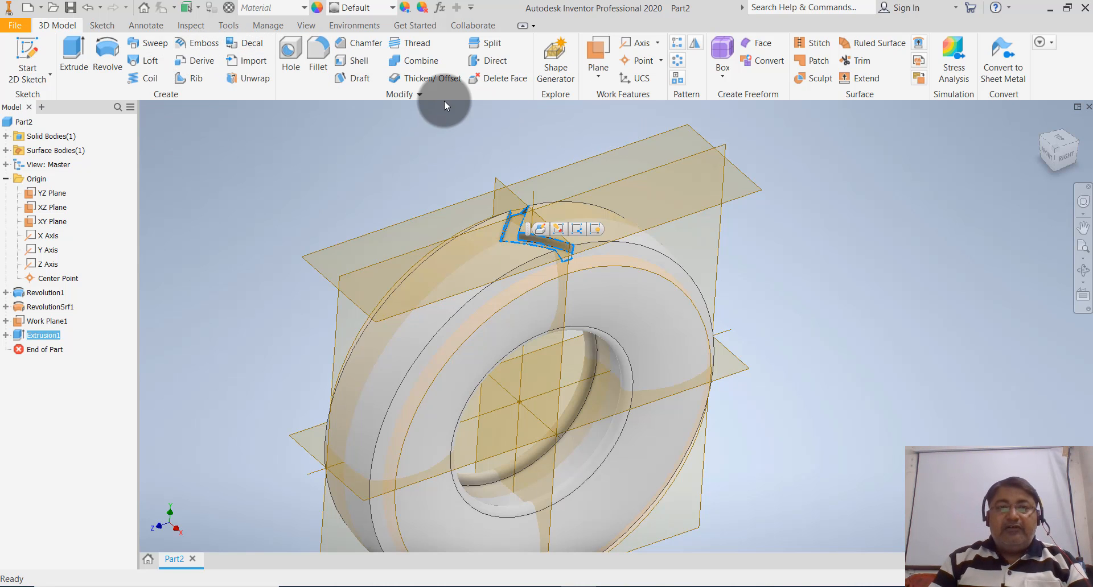
click(674, 60)
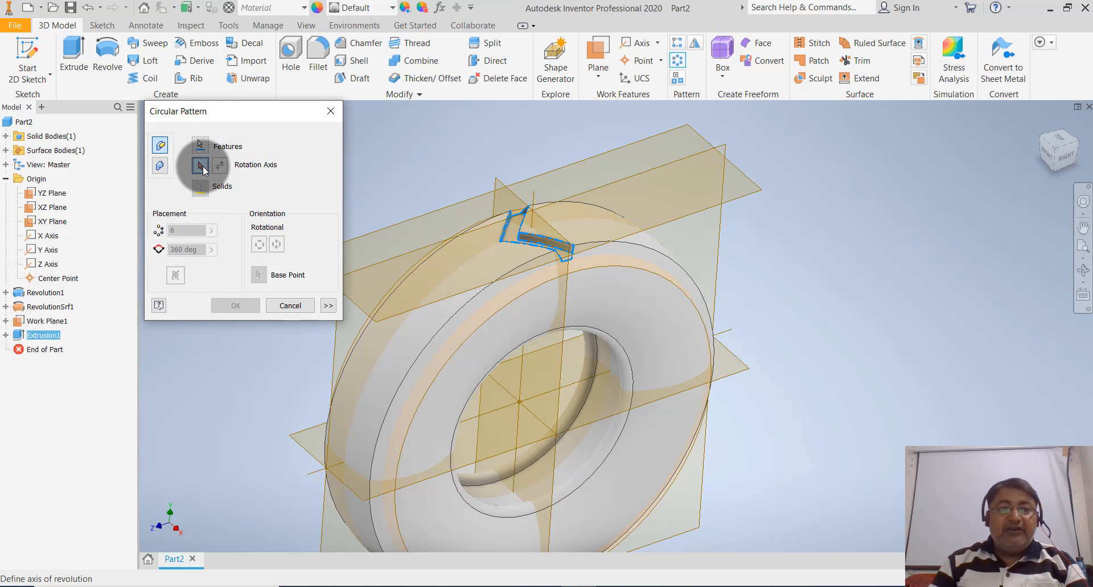
click(55, 242)
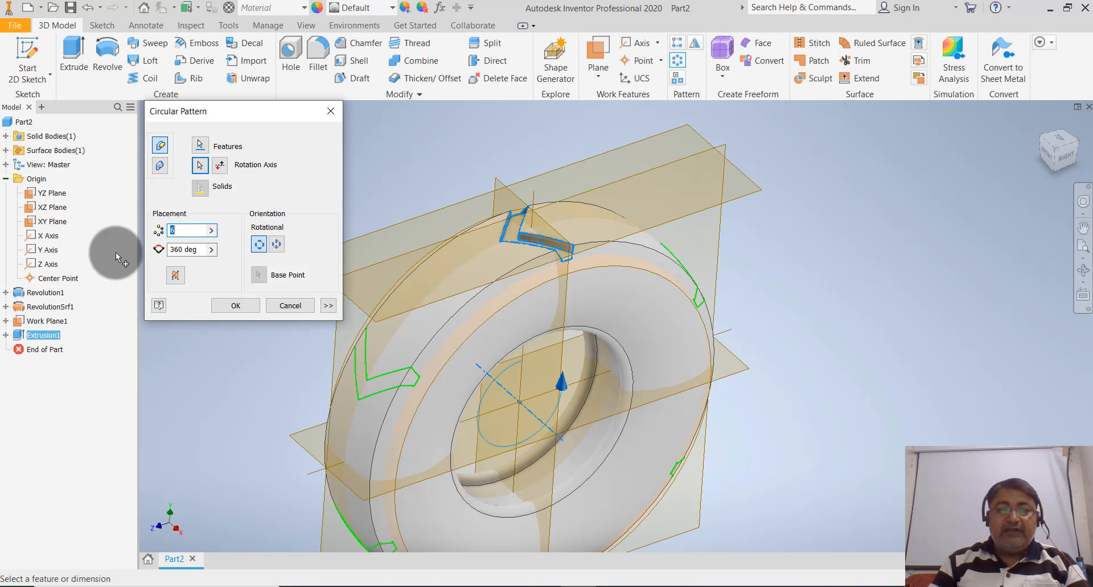
scroll(846, 299, up, 4)
scroll(766, 326, down, 4)
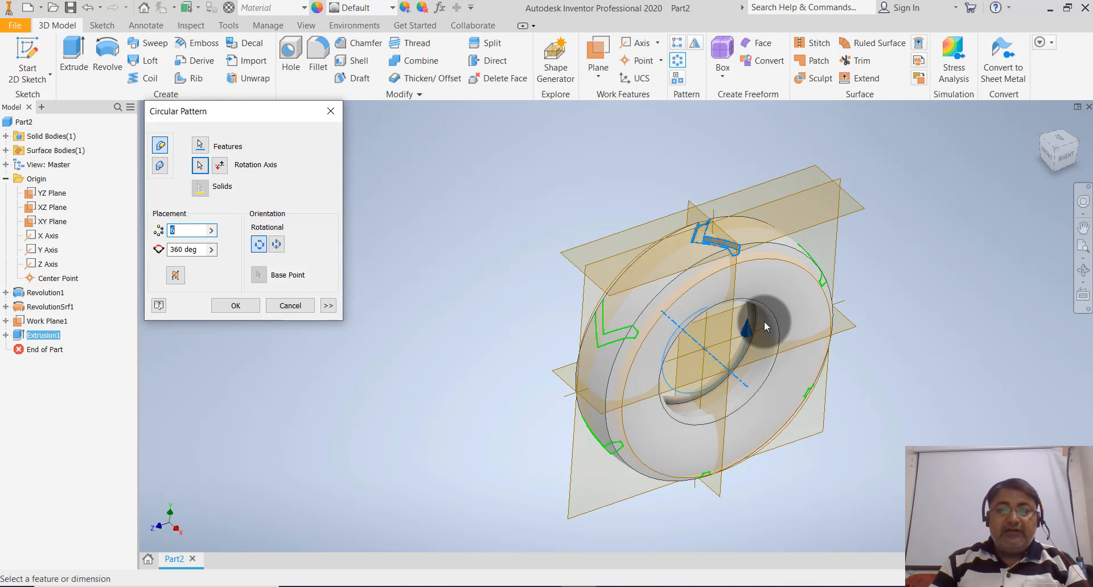
text(2)
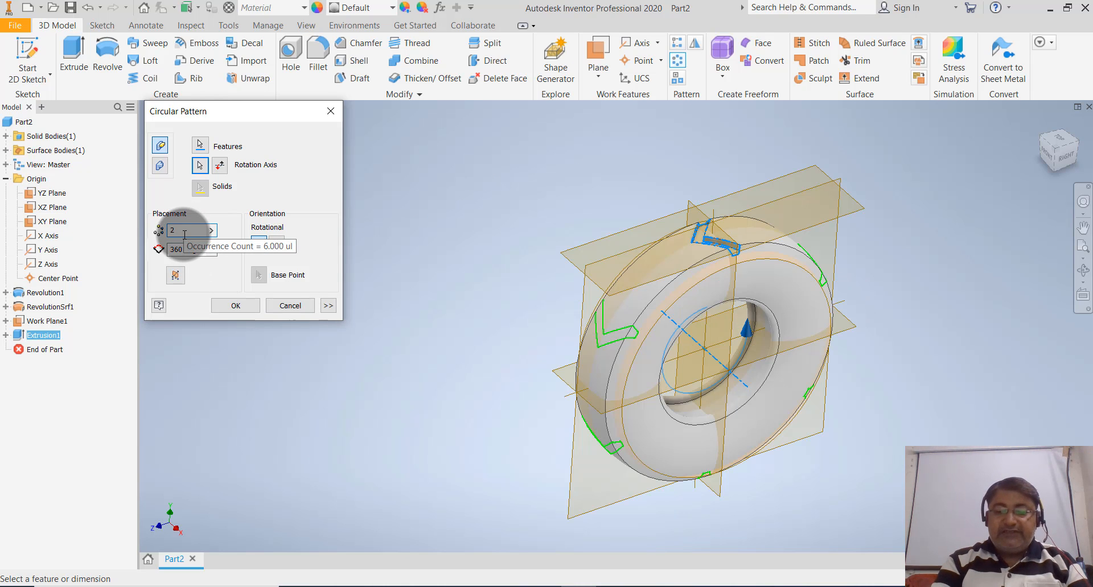
text(8)
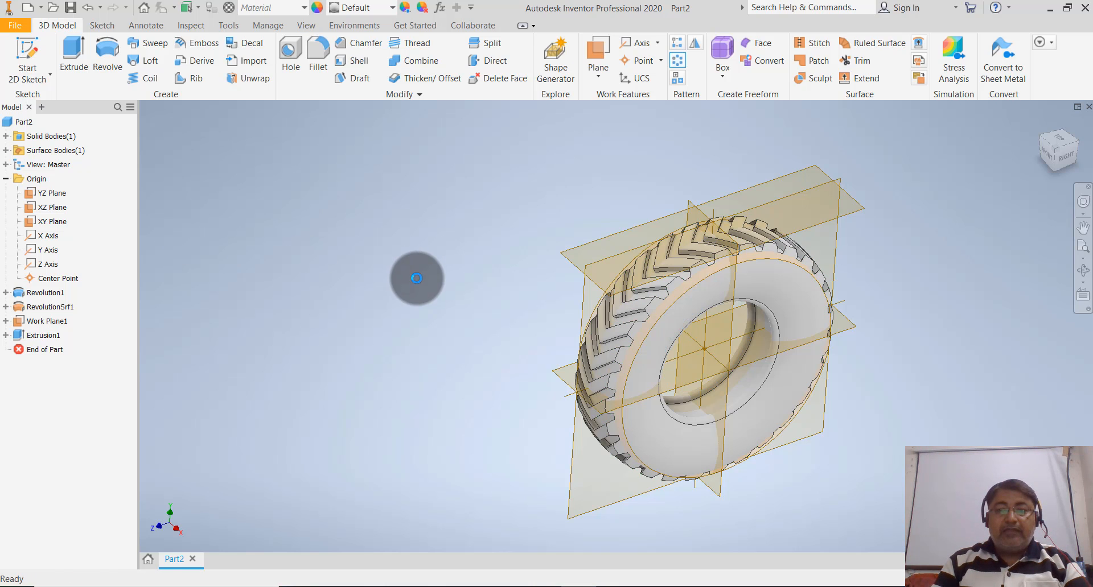
- Hide the revolved surface RevolutionSrf1 so only the treaded tyre body is displayed
shift+middle_drag(899, 349, 776, 349)
scroll(922, 359, up, 5)
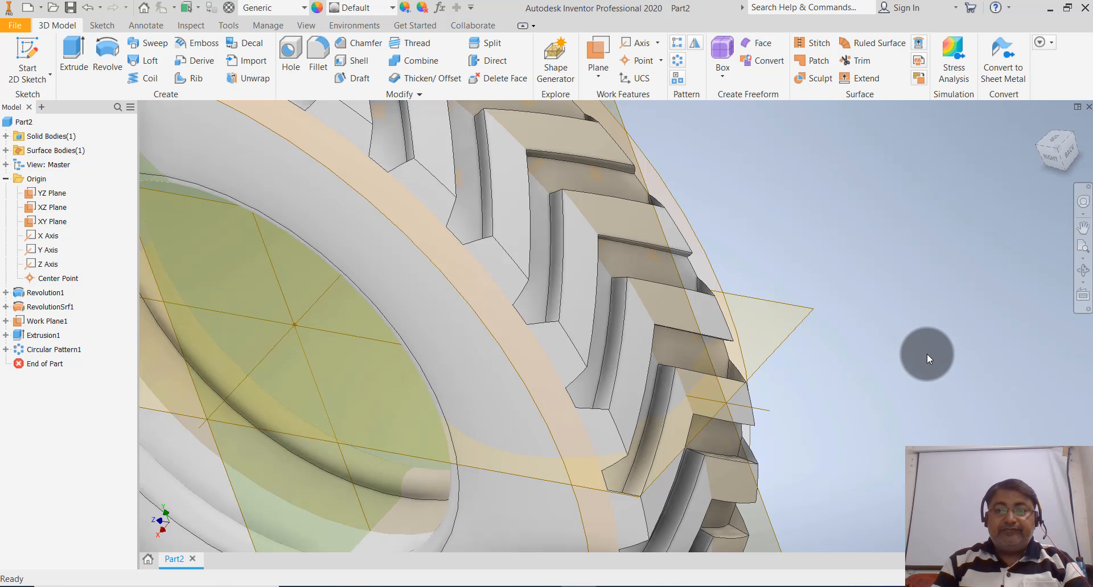
scroll(853, 337, down, 5)
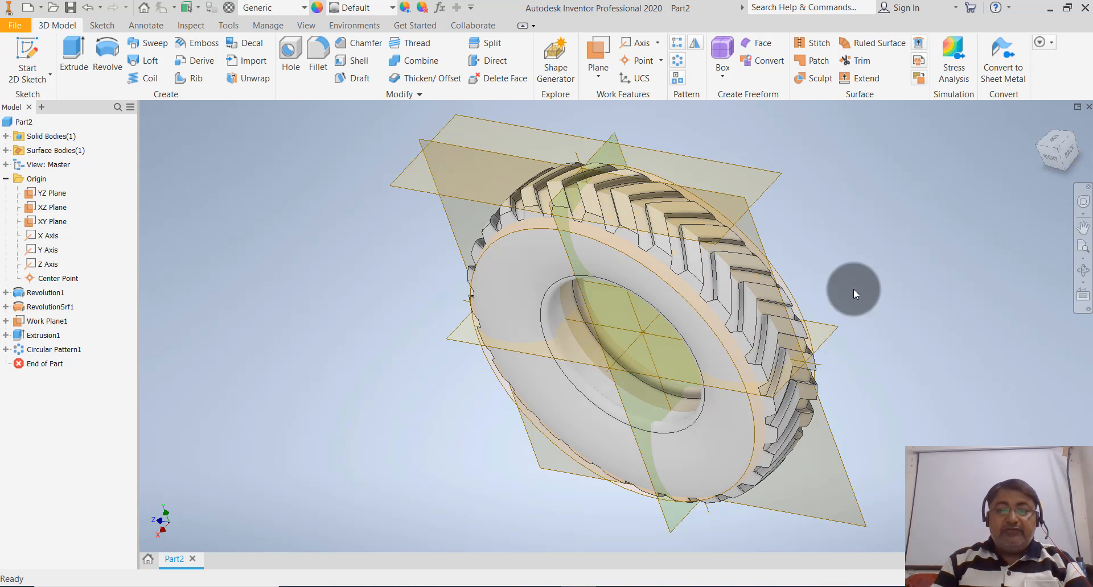
right_click(46, 308)
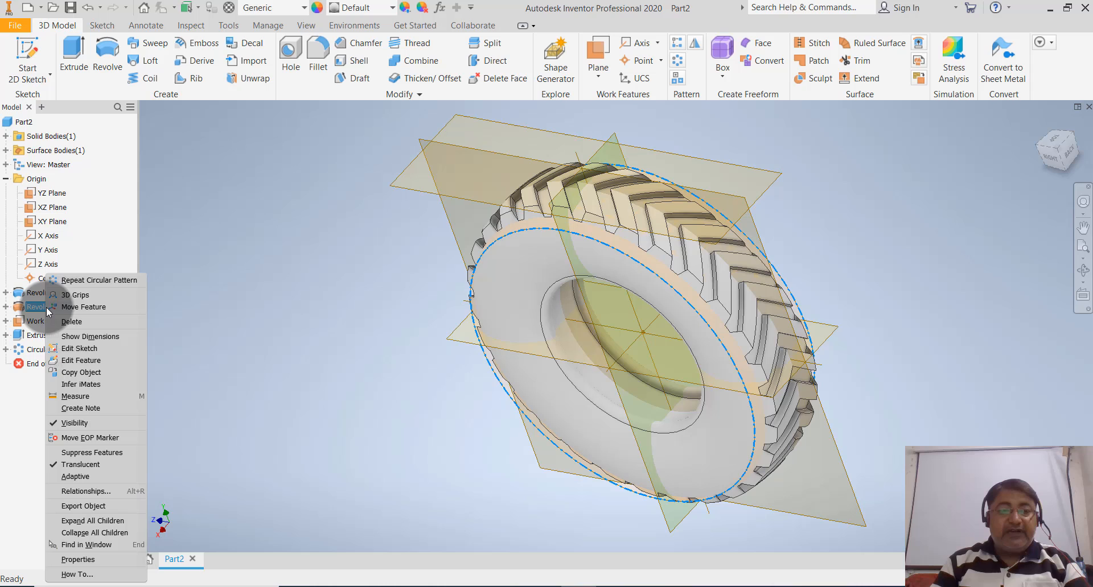
click(85, 422)
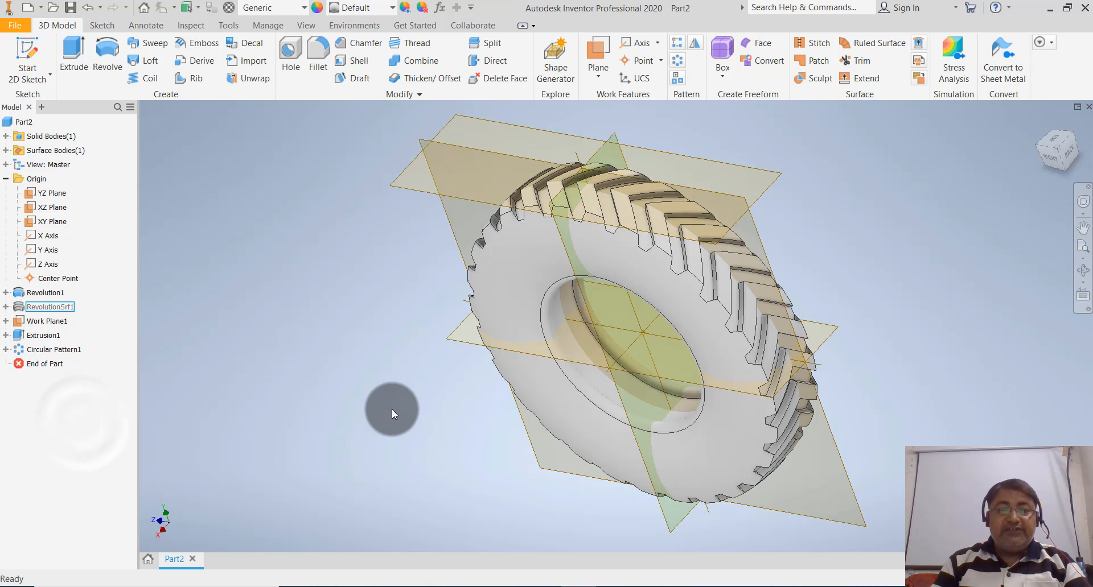
- Shell the tyre body inward with a thickness of 5 mm, without removing any faces
scroll(414, 415, up, 3)
shift+middle_drag(414, 415, 545, 427)
scroll(548, 414, down, 3)
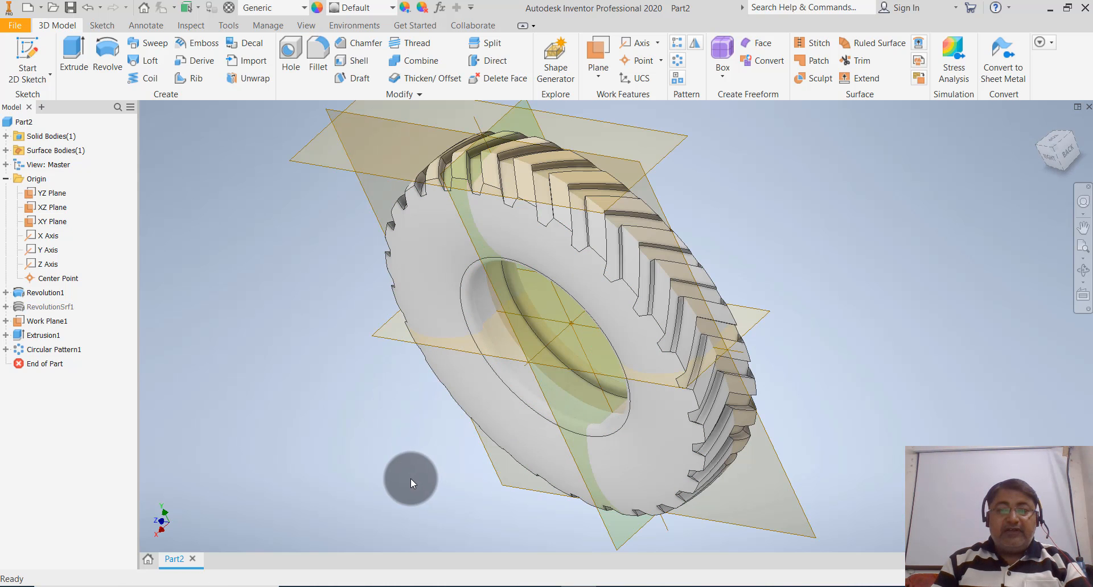
scroll(407, 478, up, 2)
scroll(466, 444, down, 3)
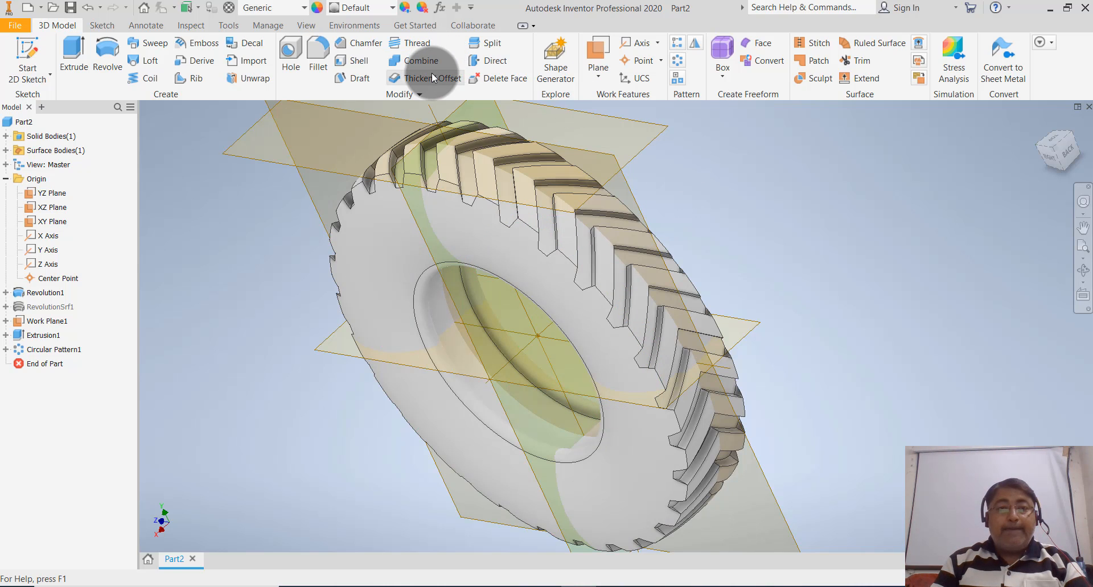
click(356, 63)
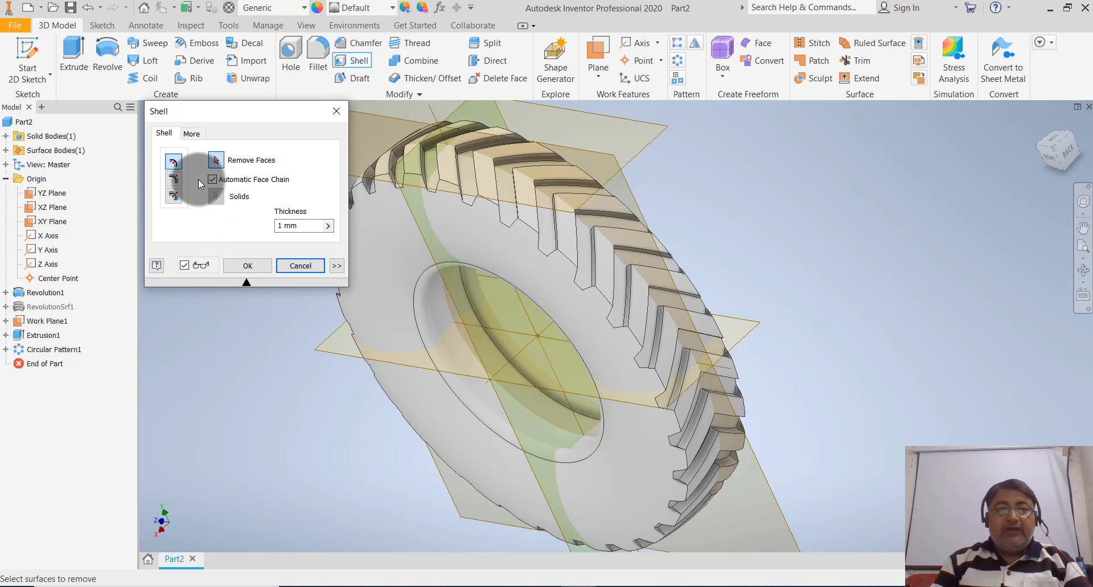
click(311, 227)
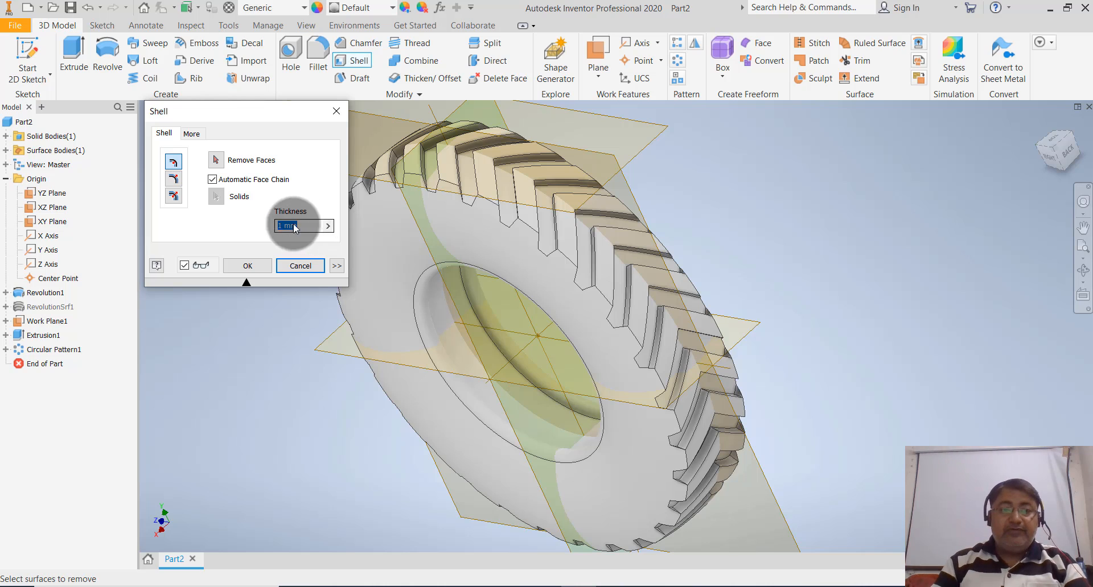
text(1 55)
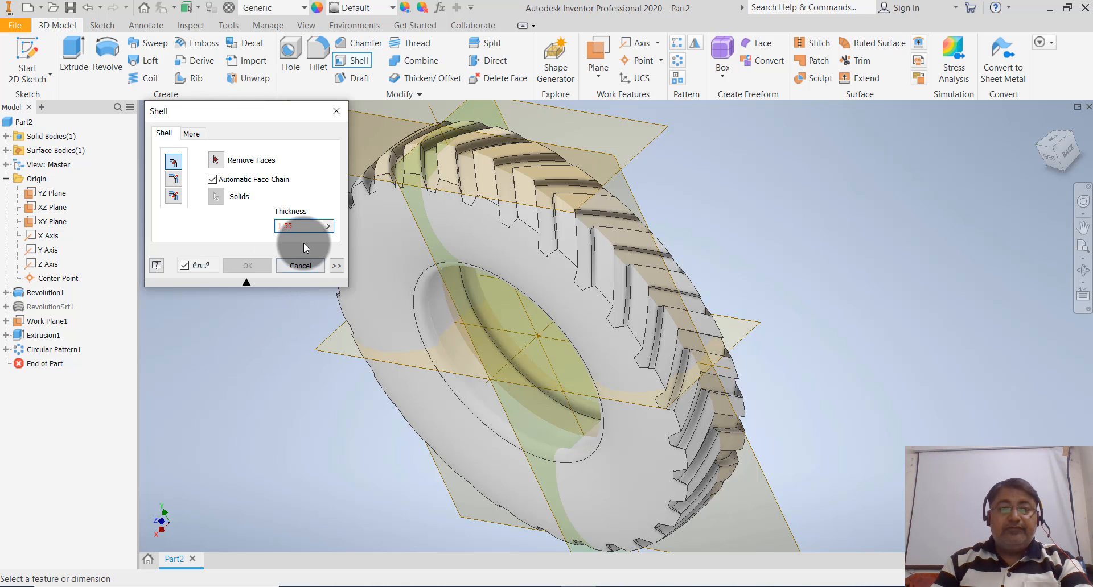
key(BackSpace)
key(BackSpace)
key(BackSpace)
key(BackSpace)
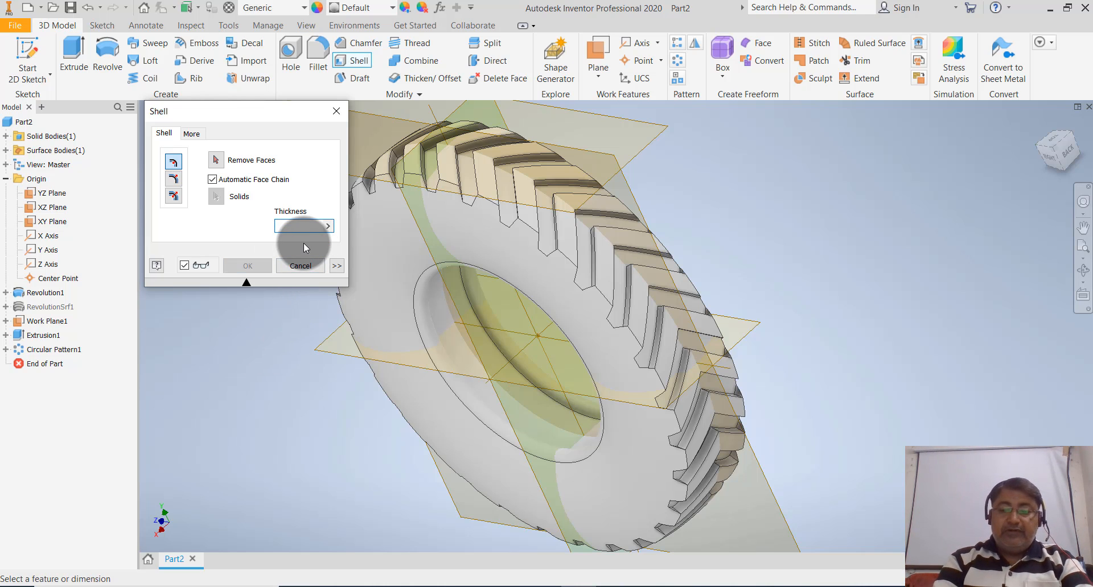
text(5)
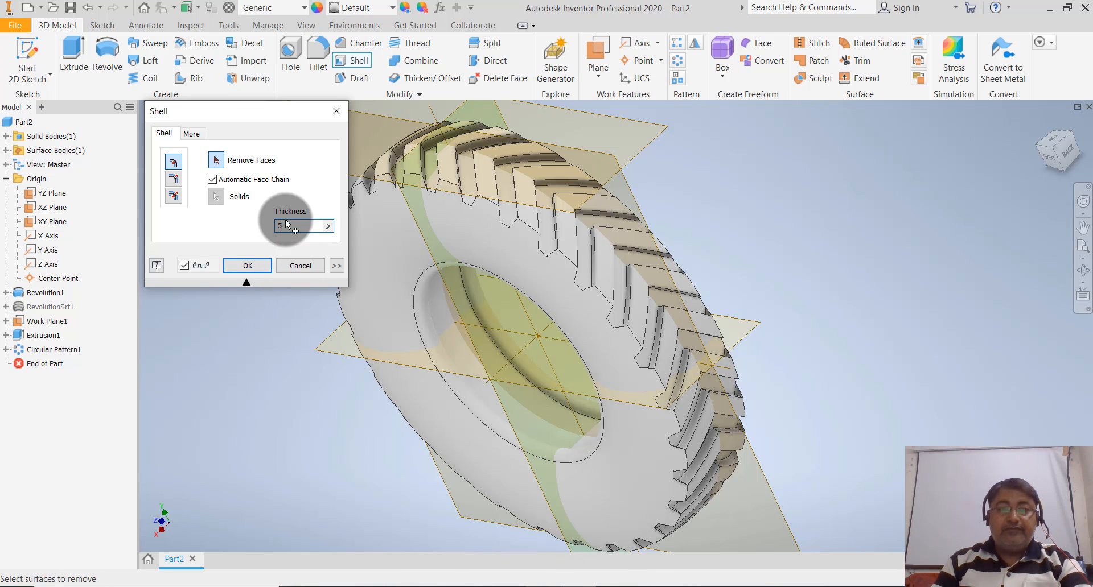
- Try to create another 5 mm inside shell on the tyre, removing the cylindrical face of its central bore
click(214, 162)
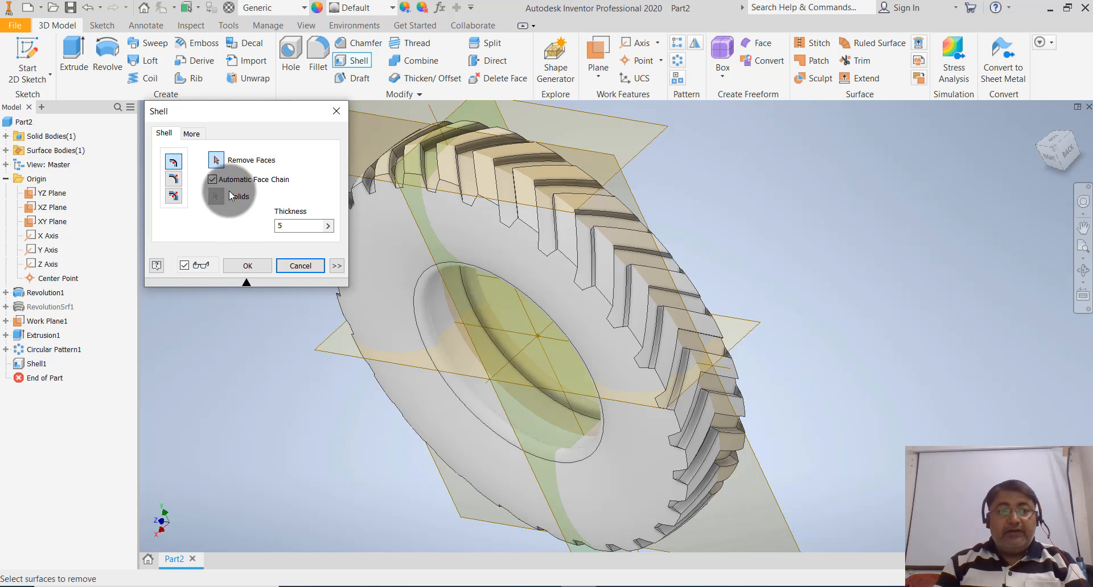
click(218, 161)
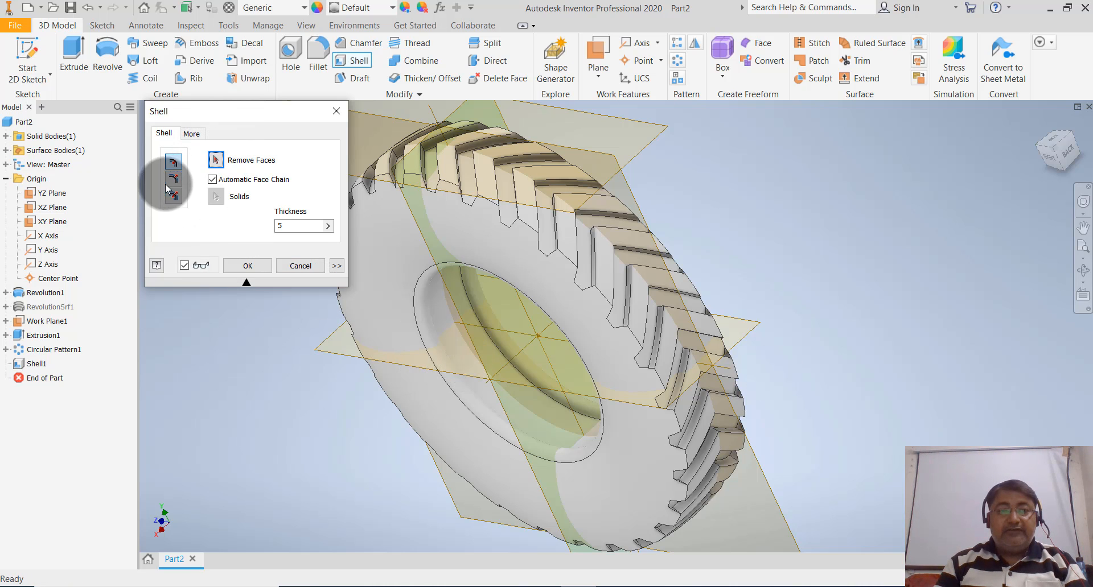
click(215, 159)
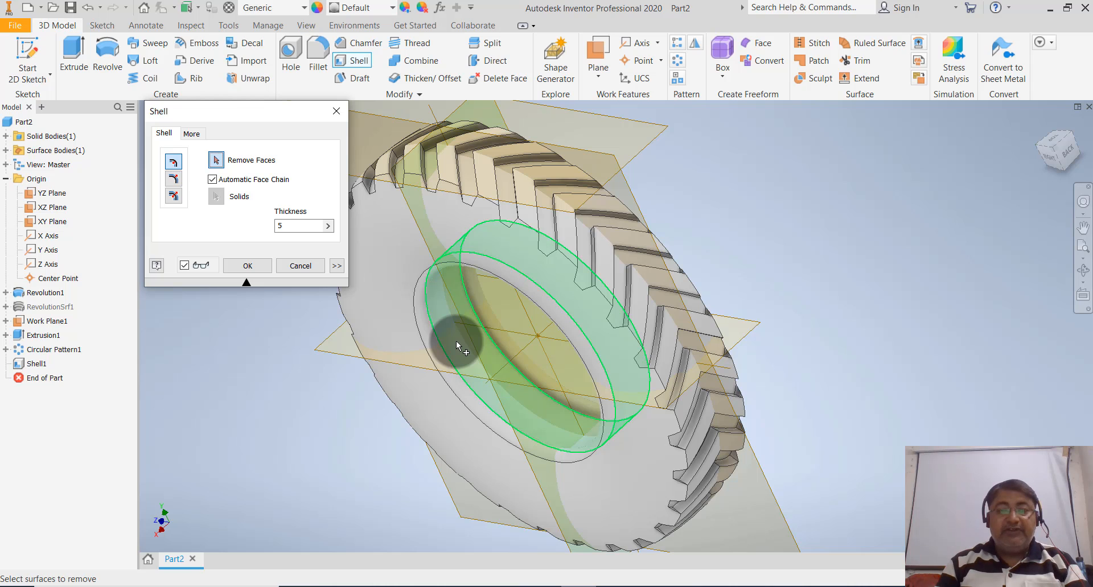
click(475, 361)
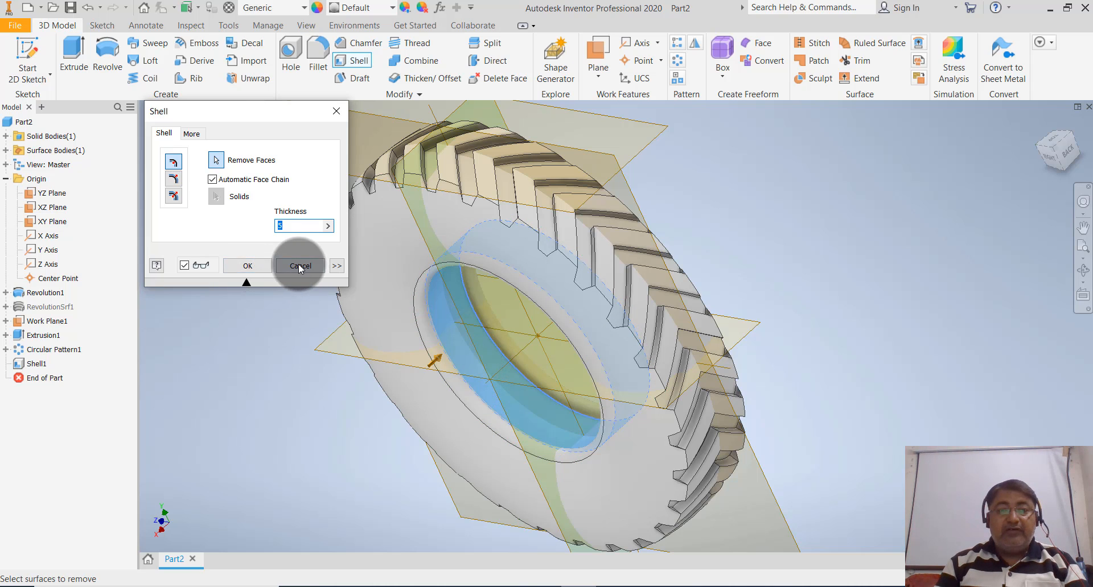
click(254, 266)
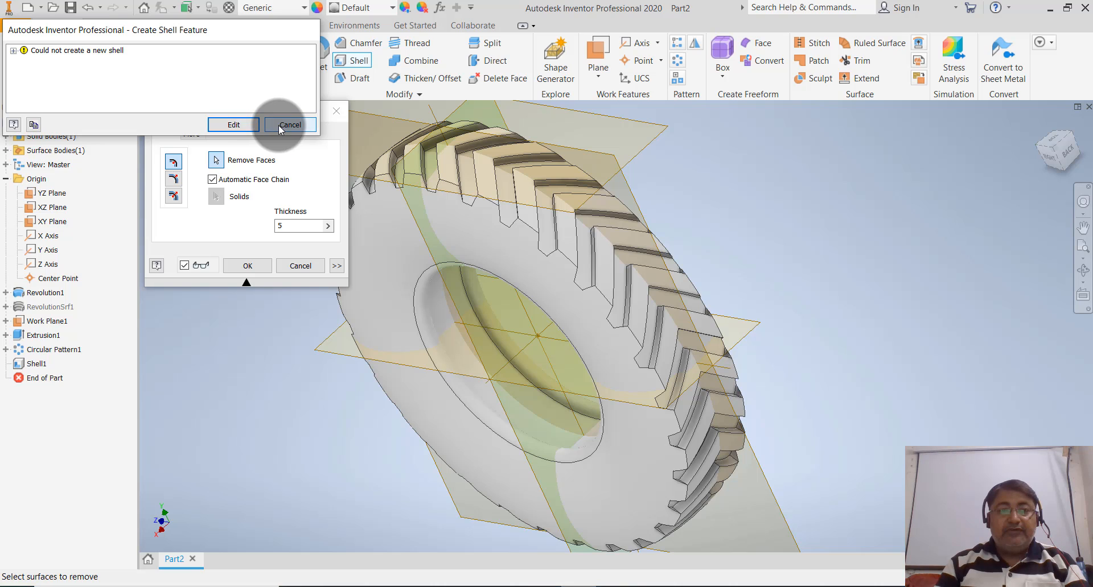
click(242, 125)
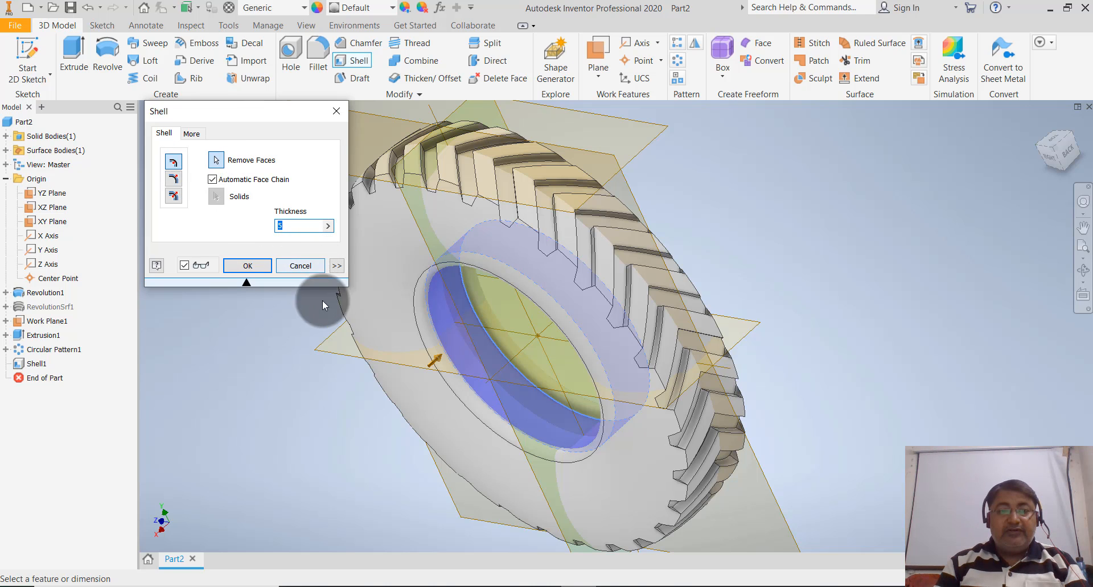
click(247, 263)
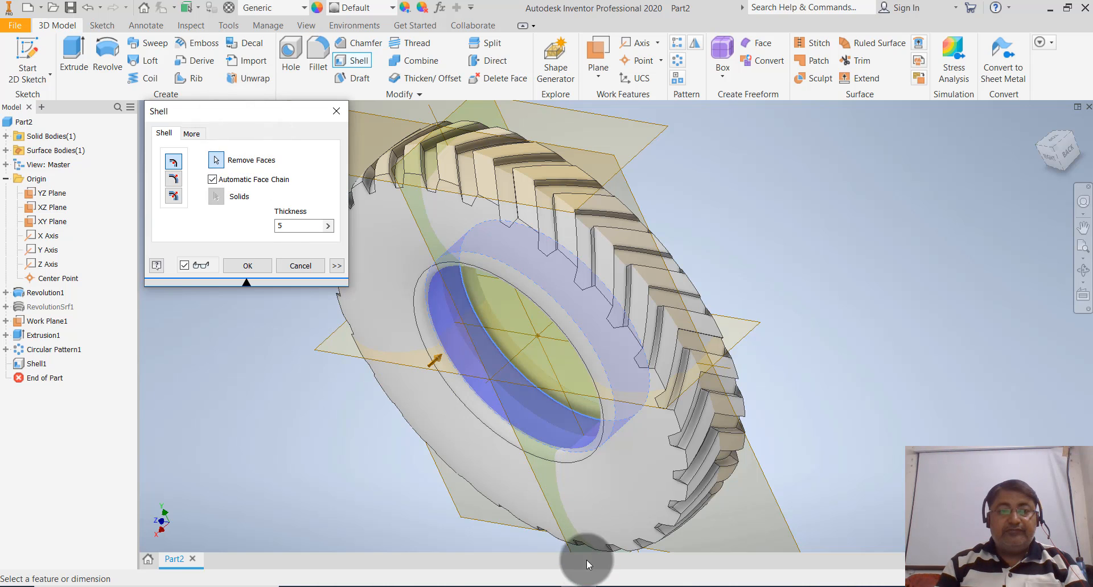
click(585, 586)
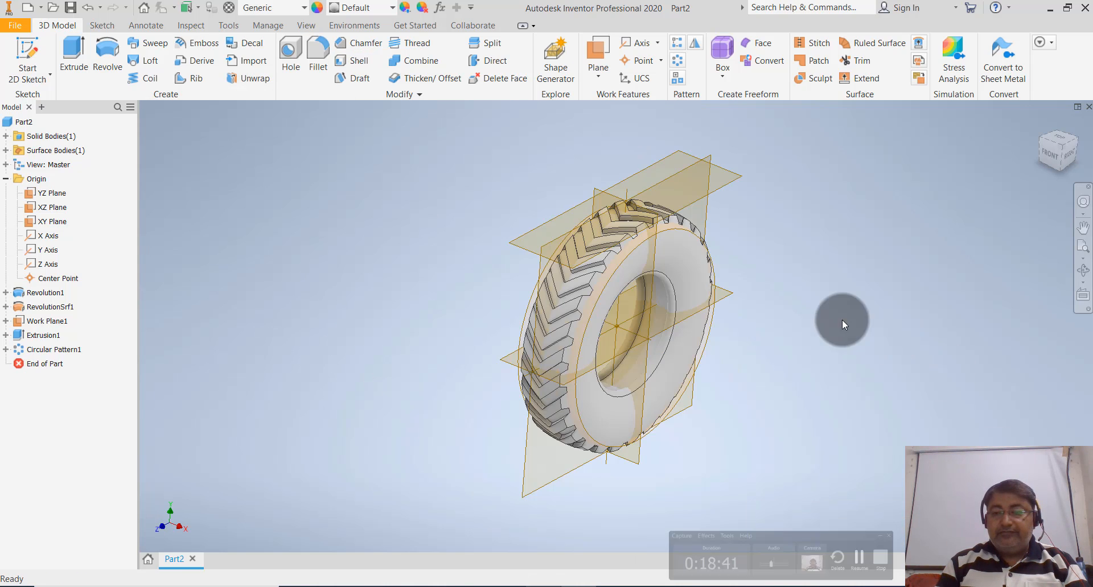
- Shell the tyre body inward with a thickness of 5 mm, removing the inner face of its central bore
scroll(665, 306, down, 3)
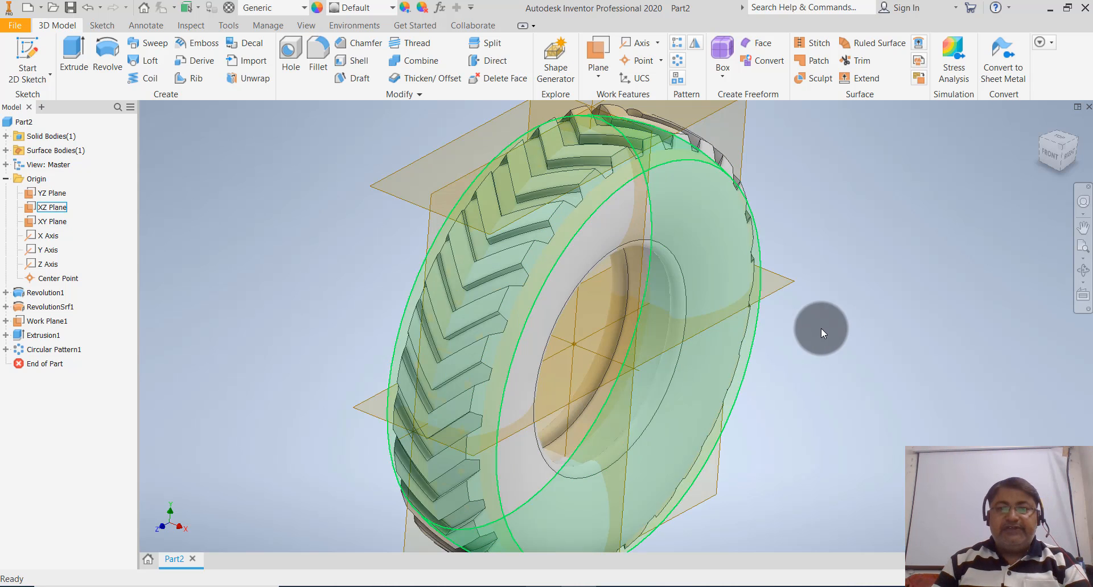
scroll(826, 328, up, 3)
scroll(886, 316, down, 1)
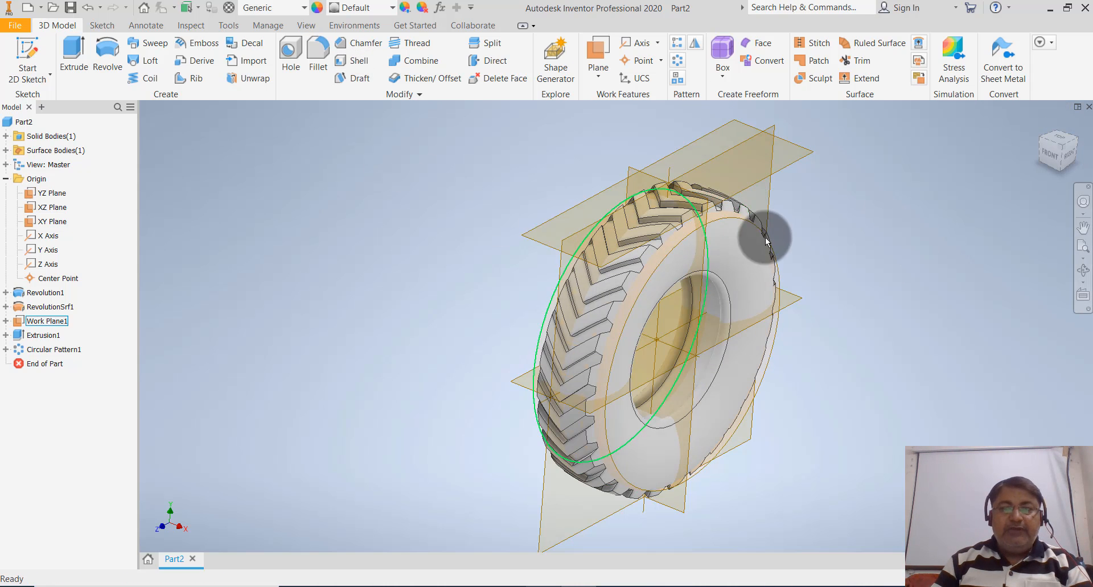
click(713, 302)
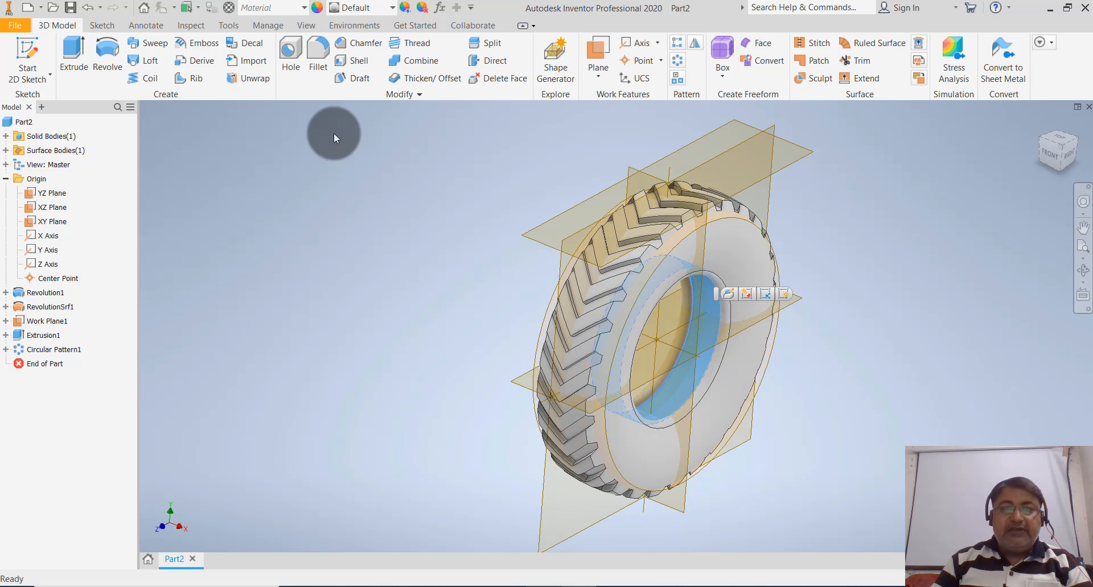
click(342, 60)
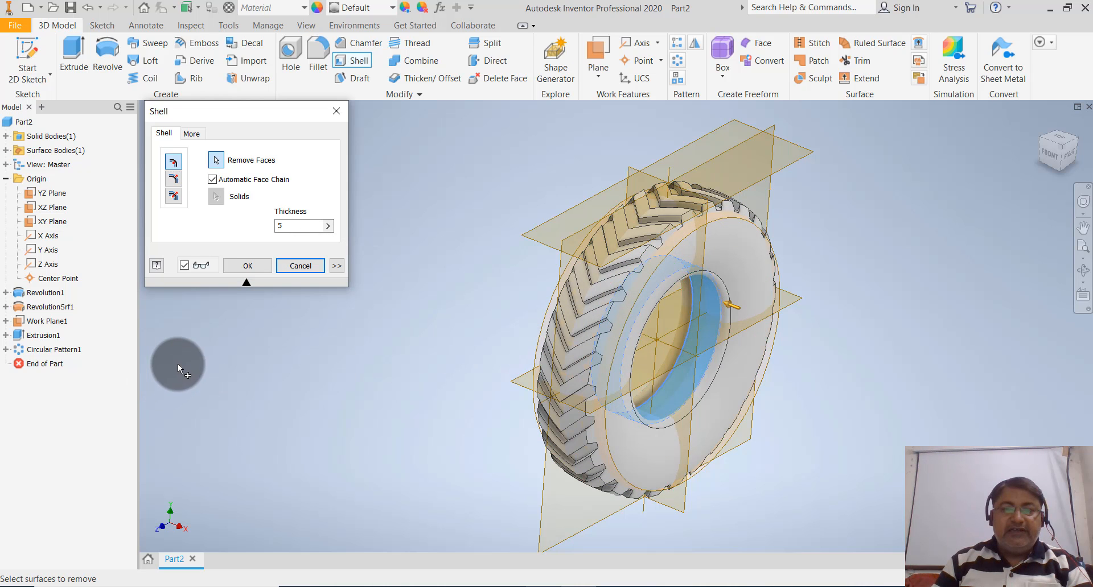
click(227, 265)
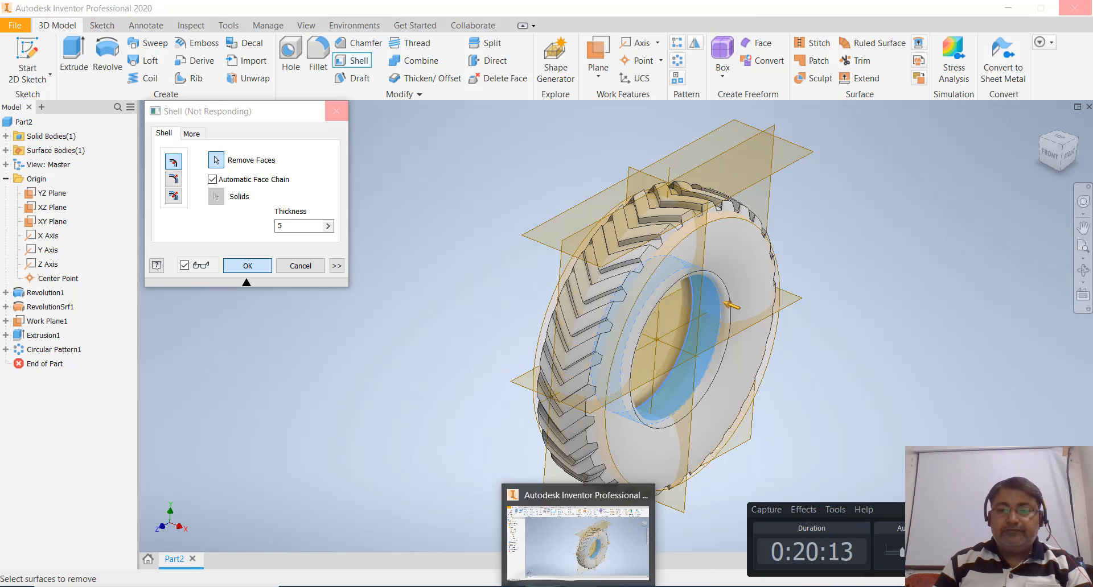
click(859, 364)
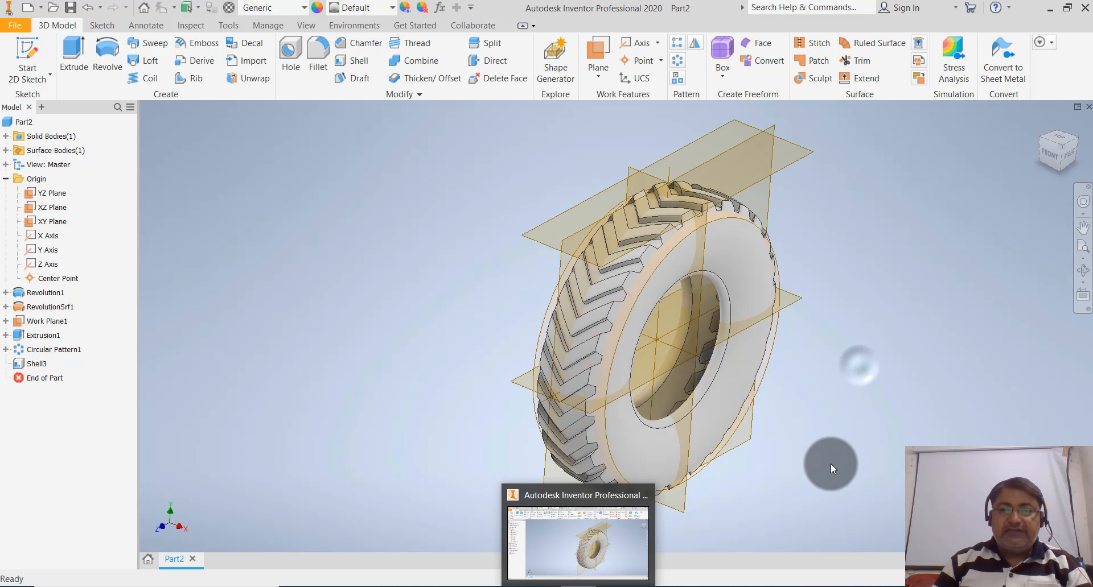
click(578, 586)
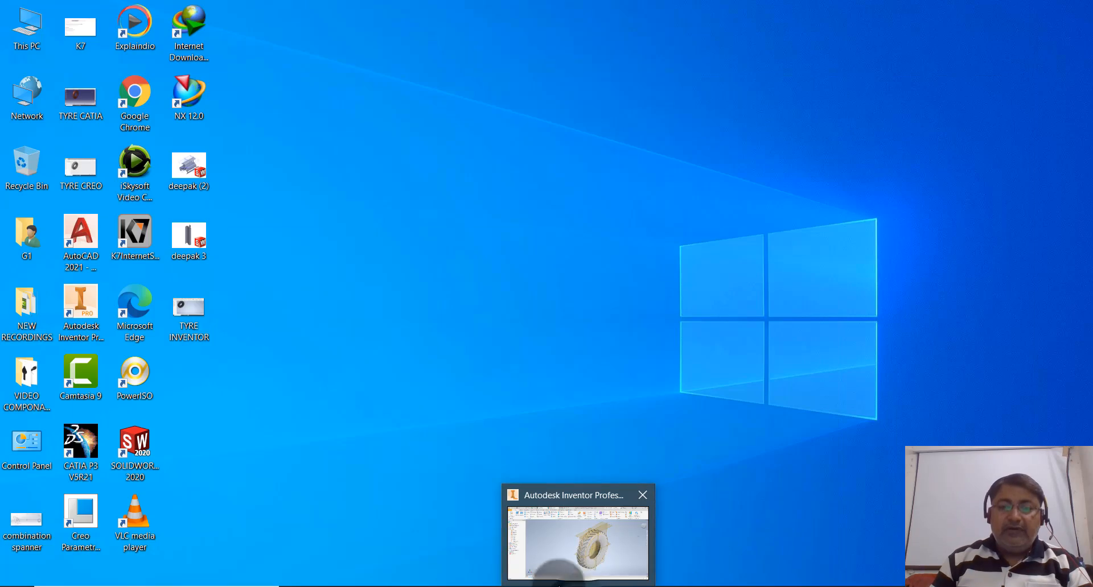
click(581, 586)
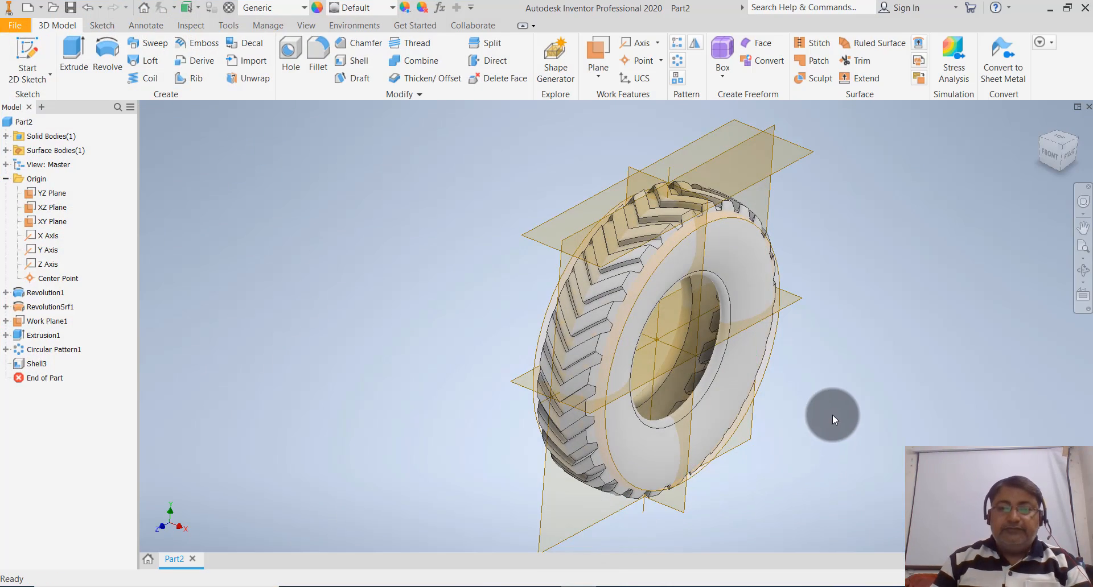
- Find Rubber in the Inventor Material Library and assign it as the material of the whole tyre part
shift+middle_drag(832, 414, 632, 216)
shift+middle_drag(689, 239, 683, 259)
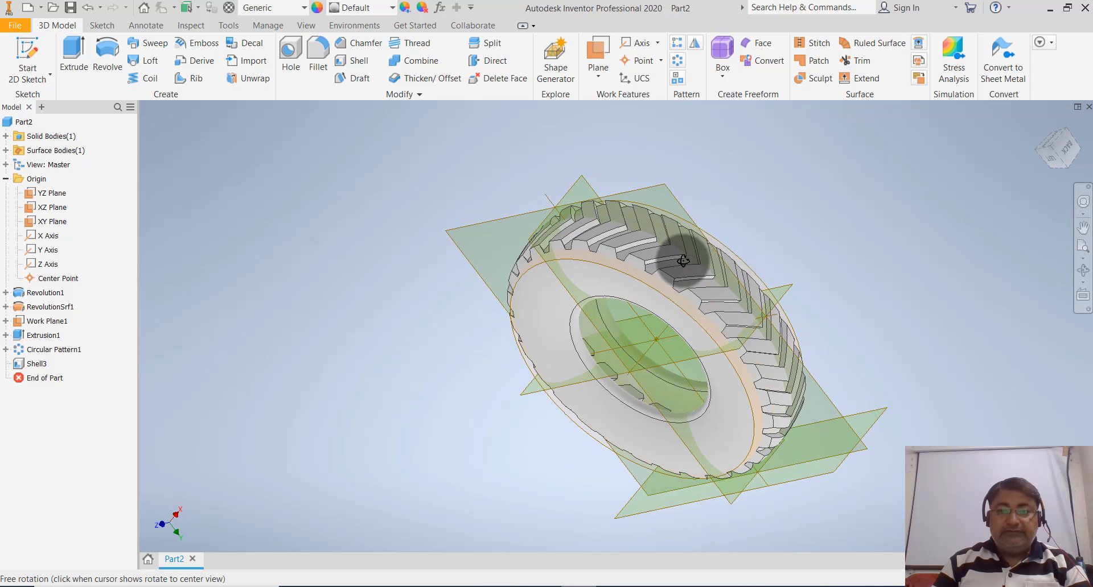
scroll(781, 241, up, 3)
scroll(781, 240, down, 3)
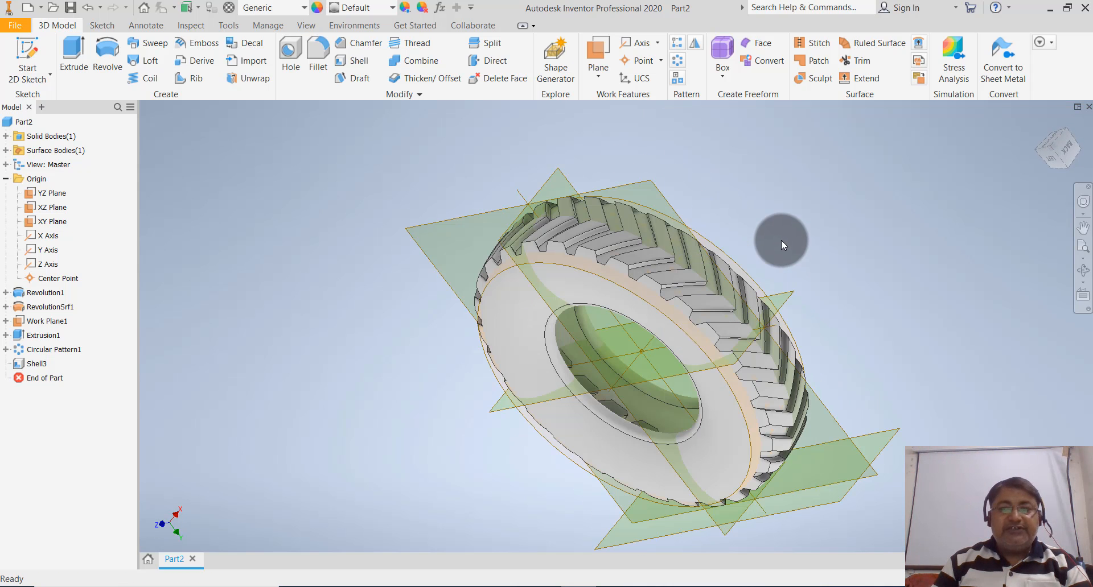
click(45, 136)
click(357, 320)
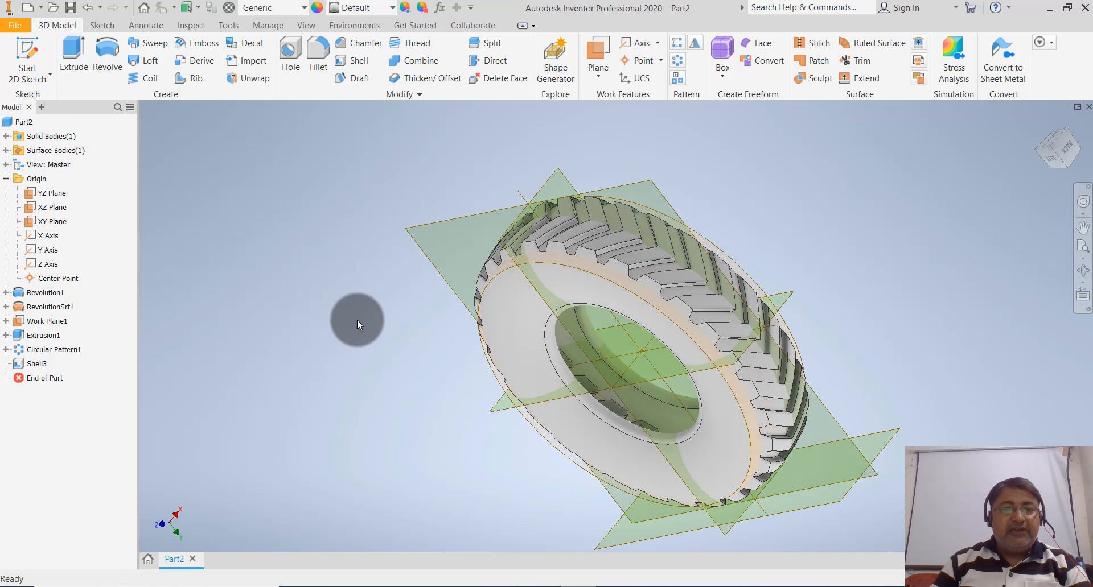
click(54, 150)
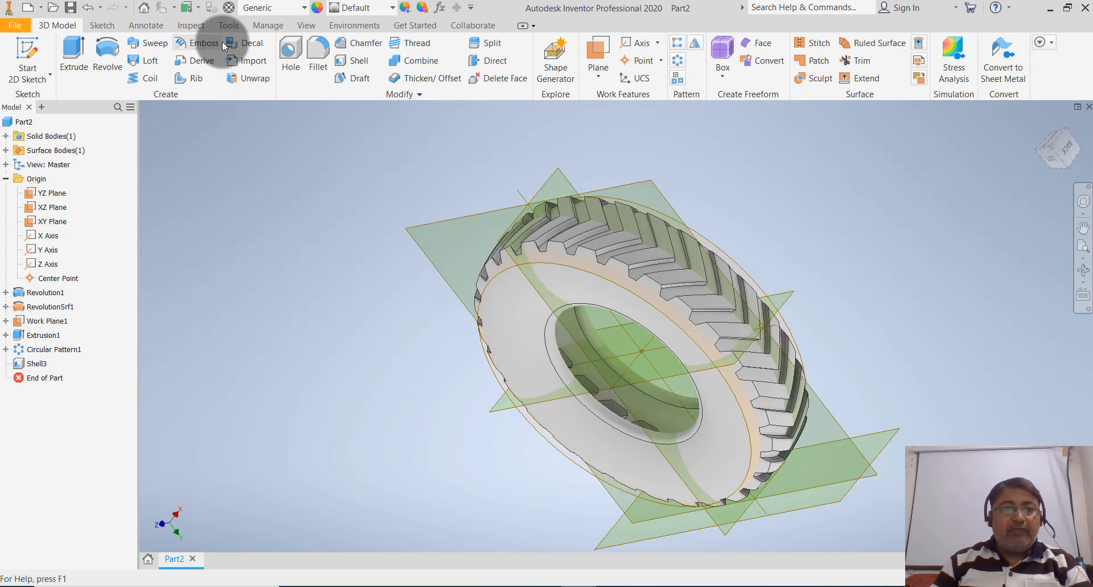
click(231, 26)
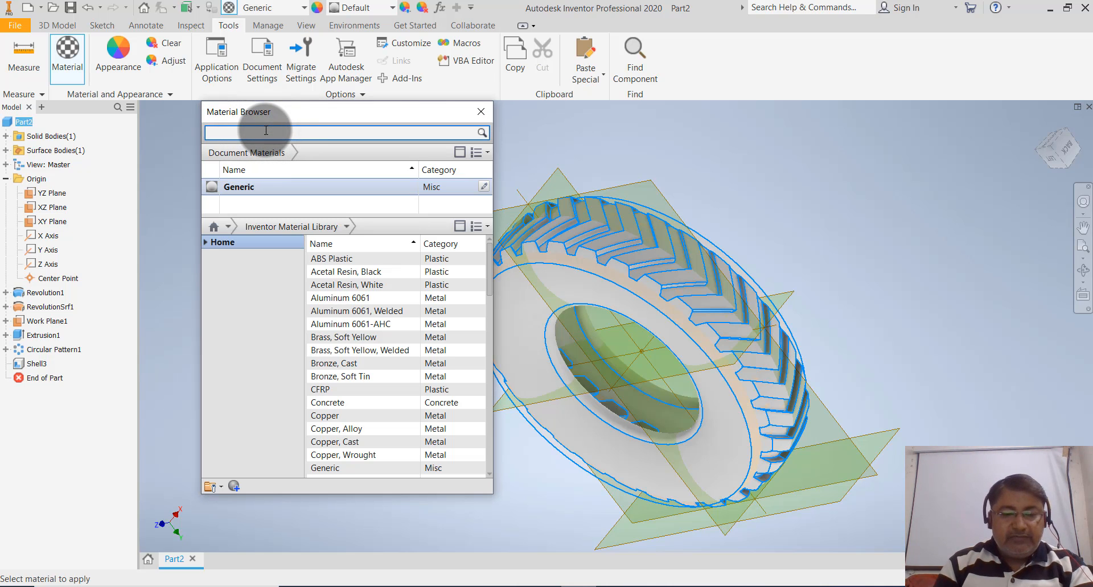
text(UBBE)
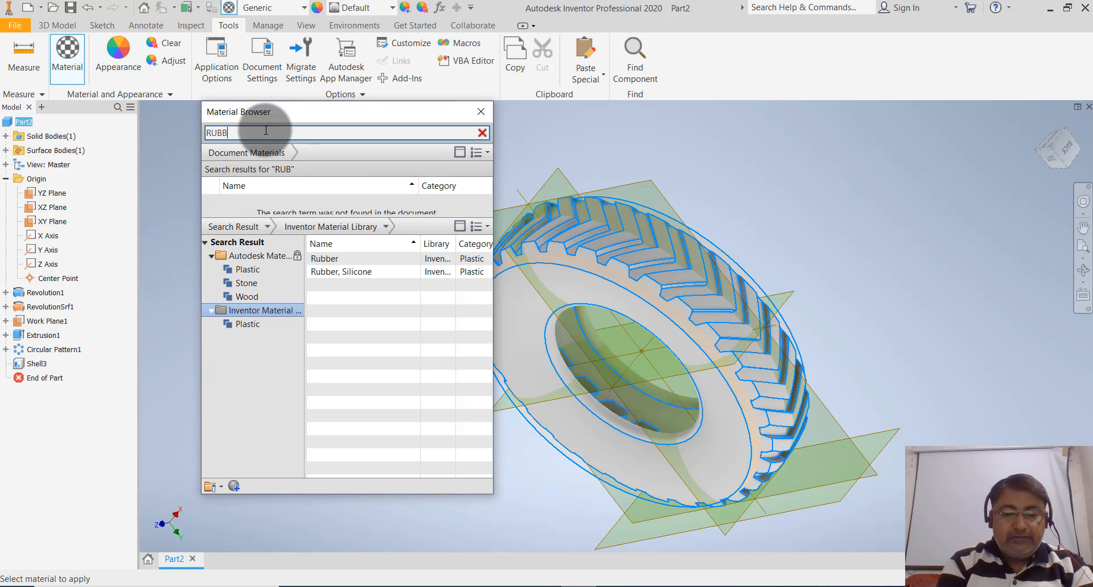
text(ER)
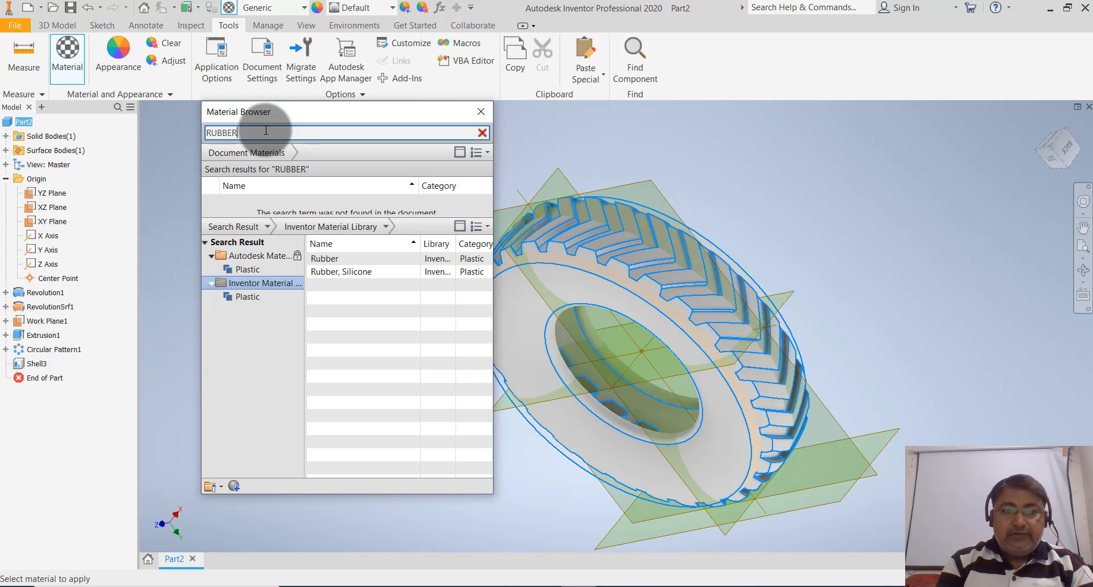
right_click(329, 259)
click(401, 266)
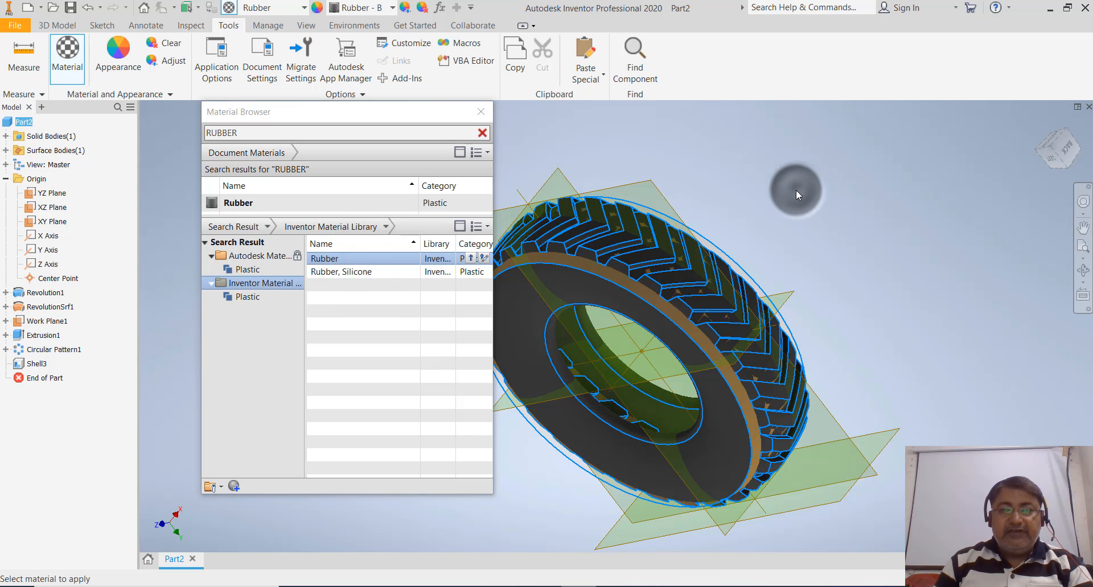
click(479, 112)
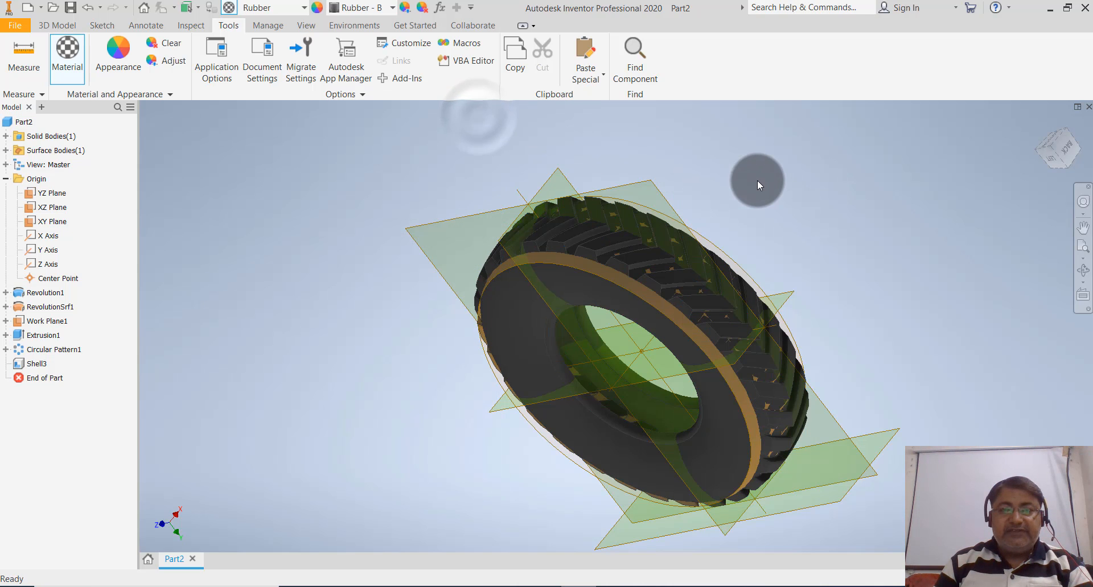
- Hide the origin's YZ, XZ and XY planes together with its X, Y and Z axes and center point
shift+middle_drag(802, 222, 712, 285)
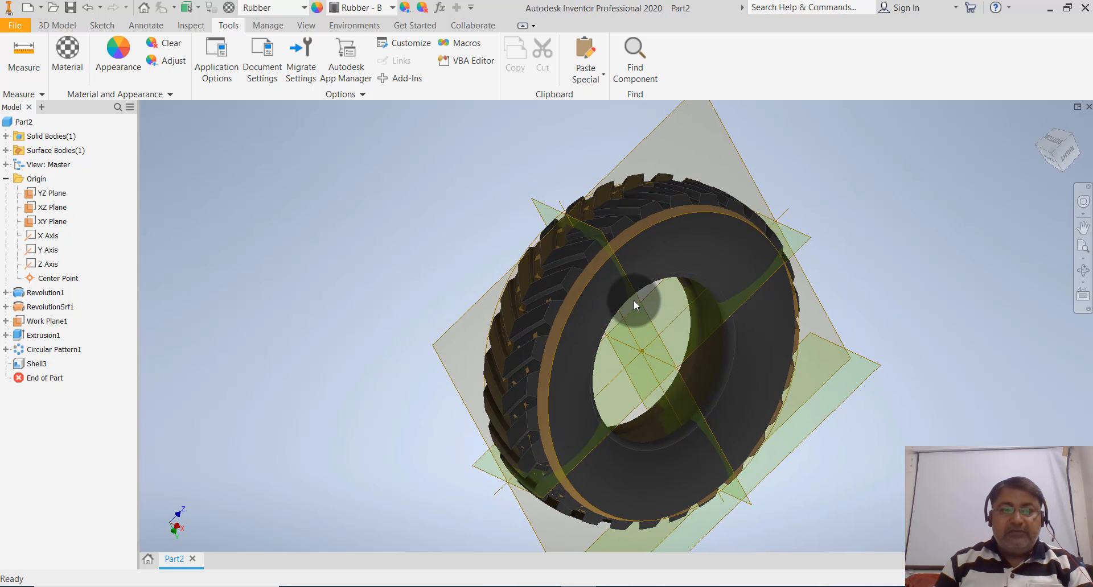
scroll(633, 299, up, 3)
click(64, 24)
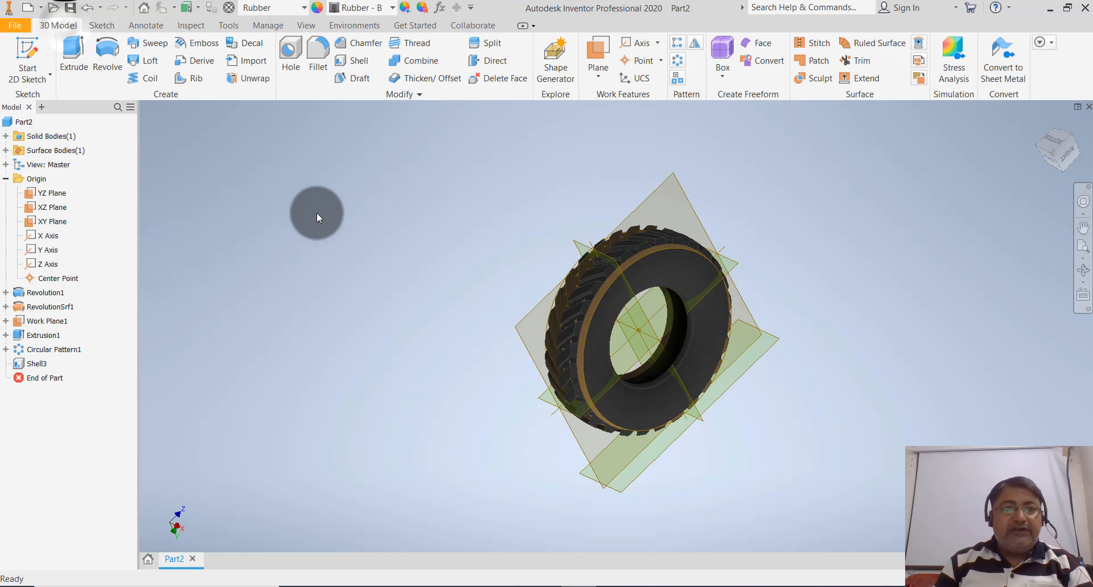
click(51, 193)
ctrl+click(51, 207)
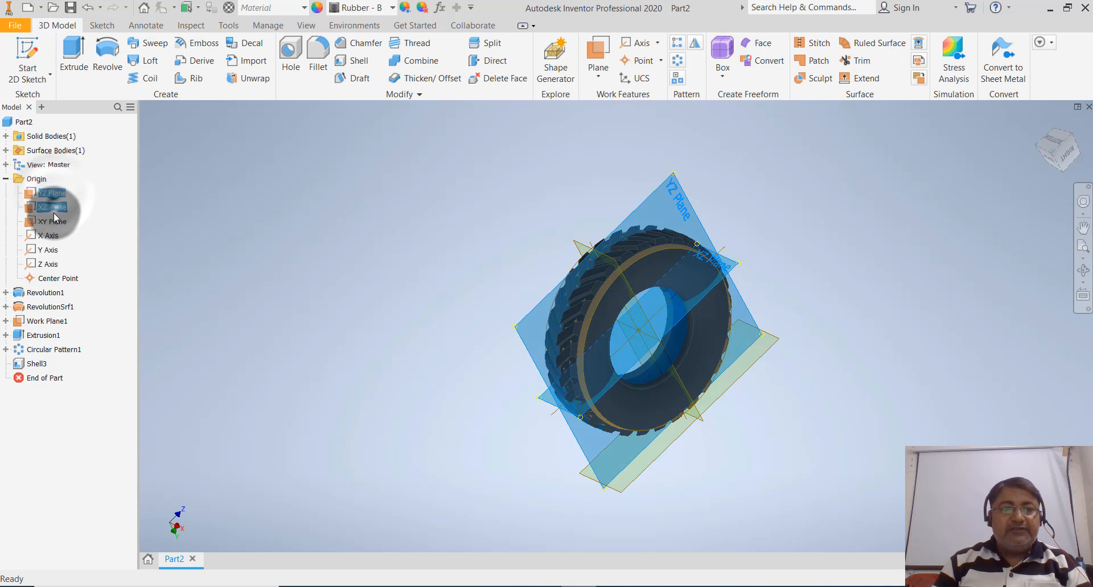
ctrl+click(53, 222)
ctrl+click(49, 235)
ctrl+click(49, 250)
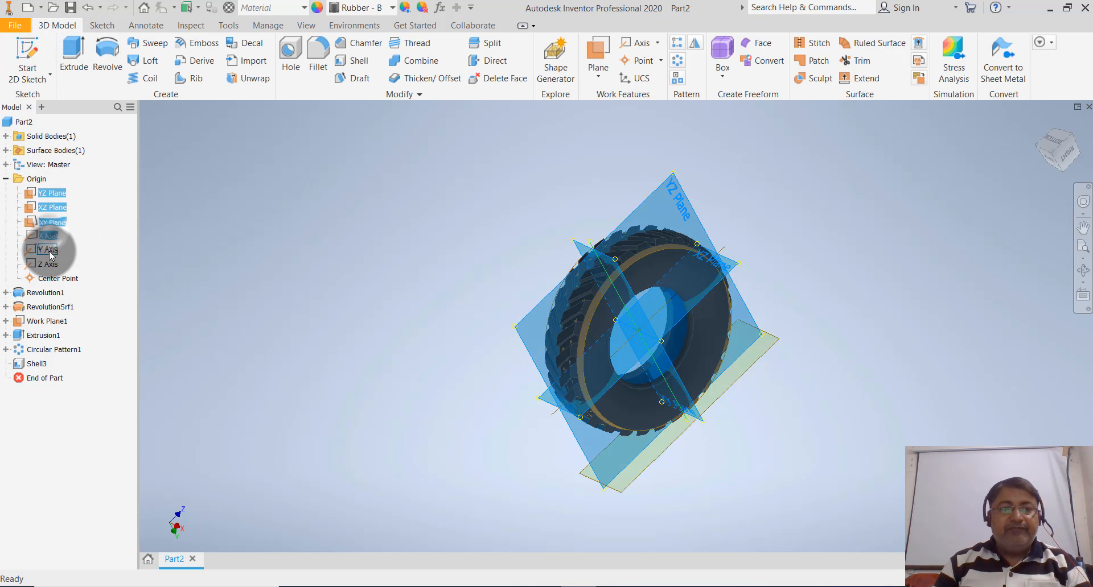
ctrl+click(49, 264)
ctrl+click(54, 279)
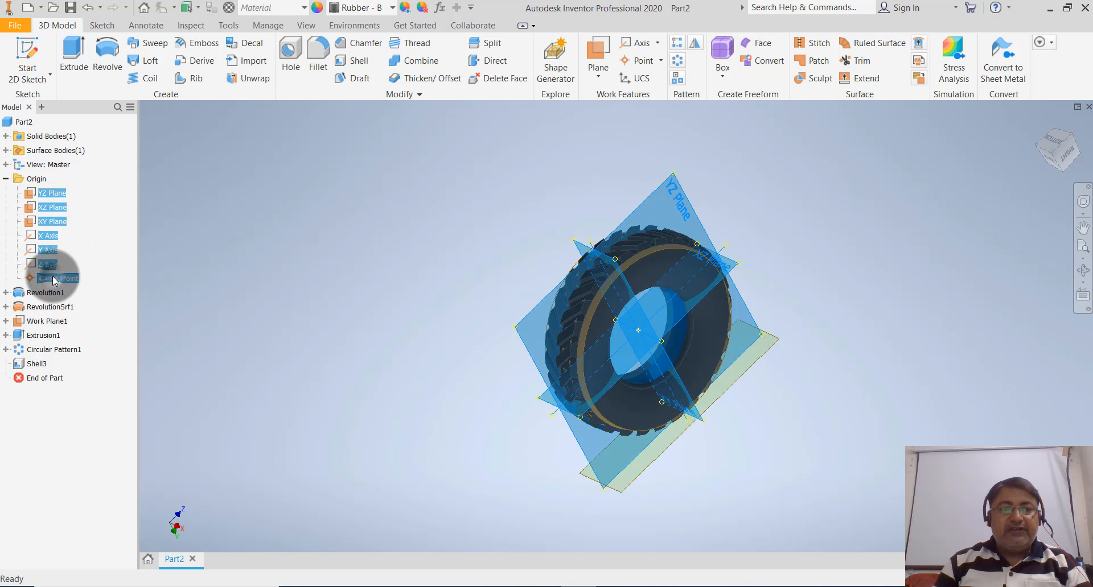
right_click(54, 280)
click(86, 339)
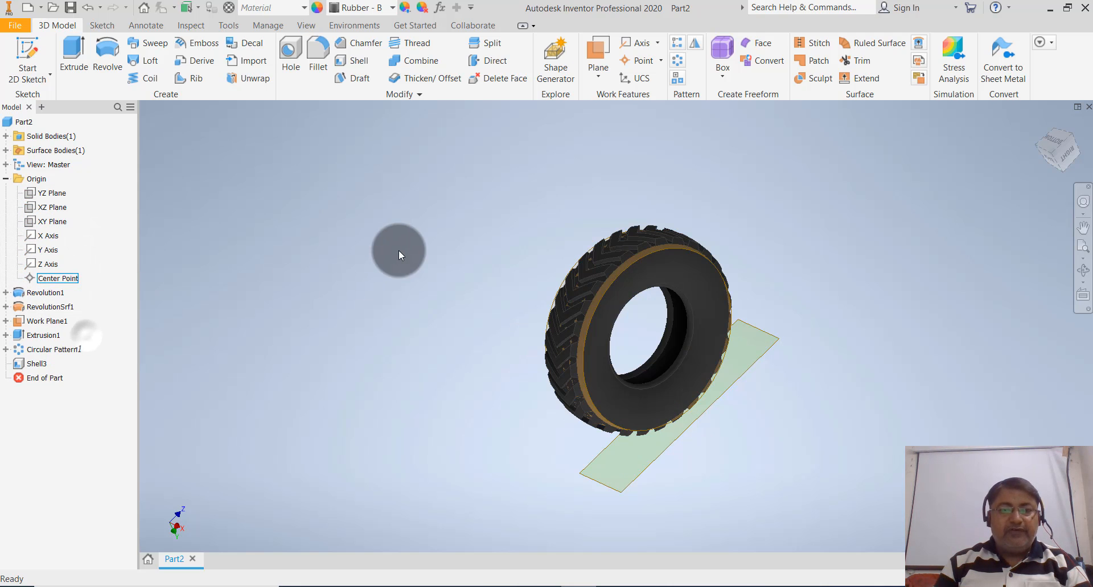
- Hide the revolved surface RevolutionSrf1 around the tyre's tread
click(47, 322)
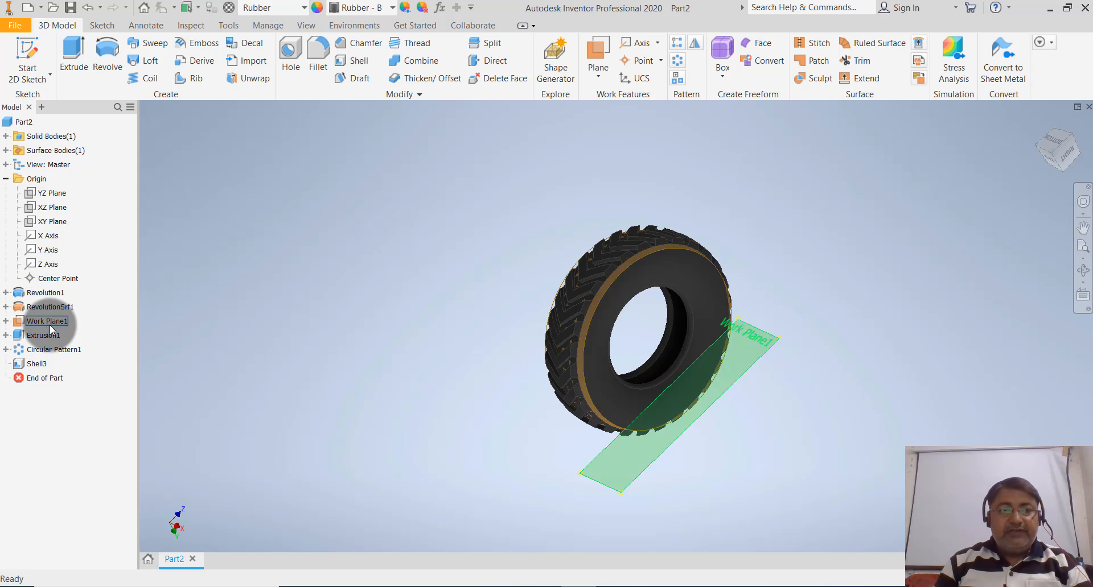
click(49, 309)
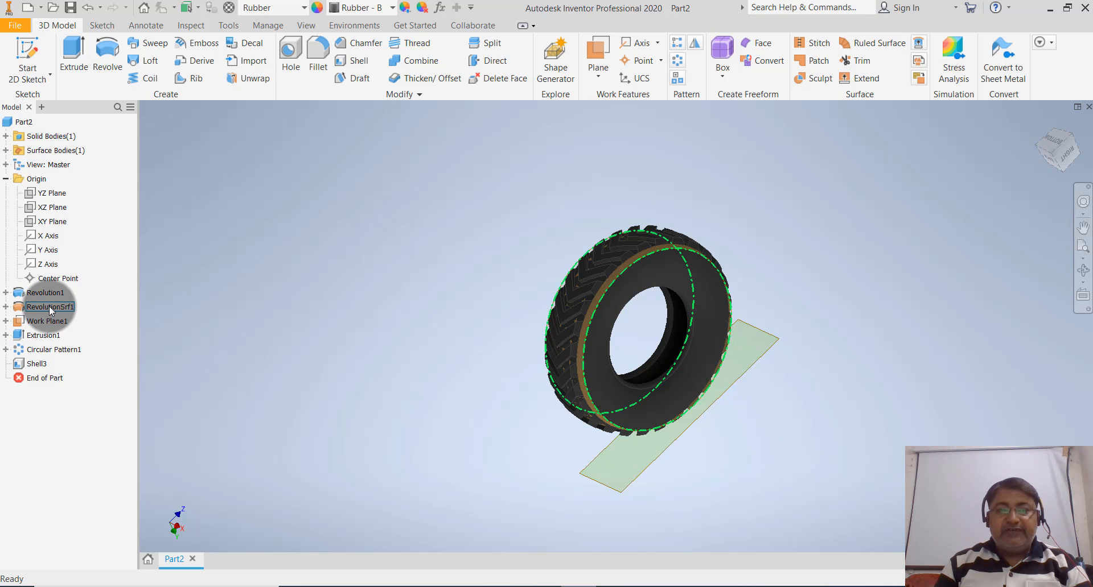
right_click(49, 306)
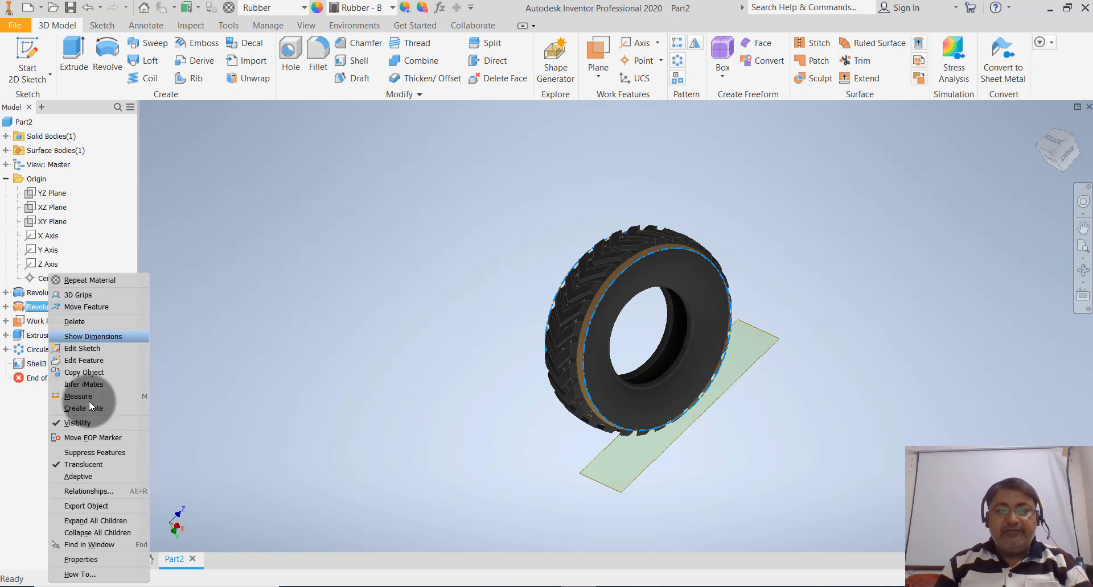
click(95, 422)
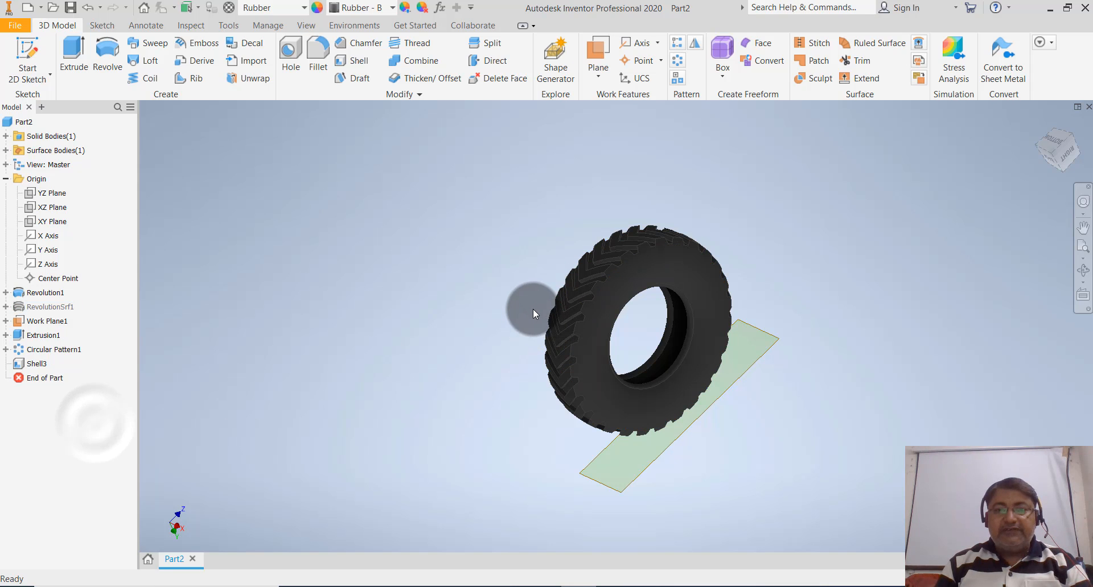
- Hide Work Plane1 beside the tyre so only the solid tyre body is displayed
right_click(757, 356)
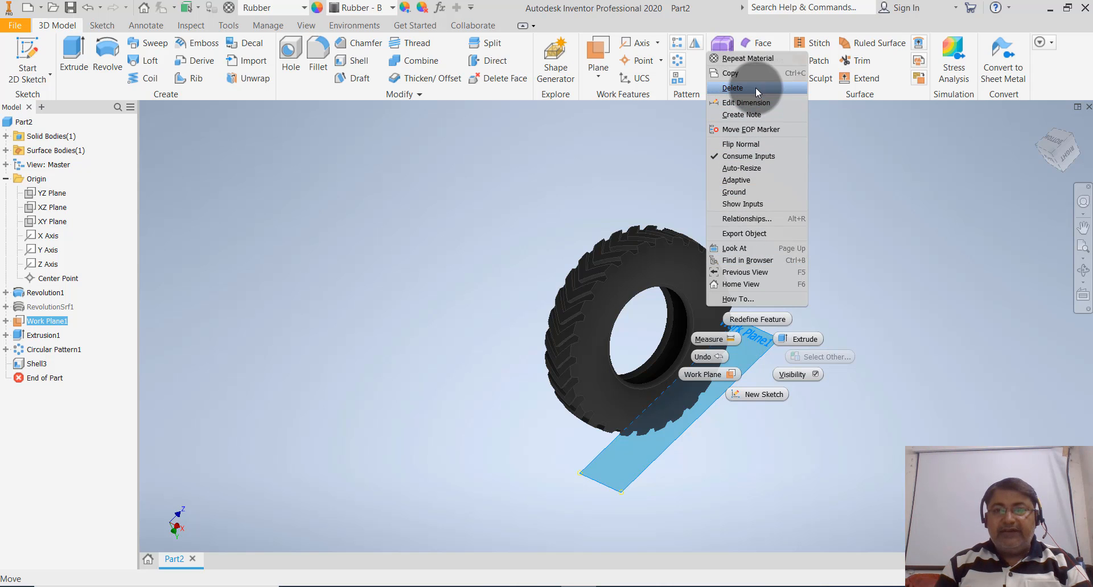
click(890, 248)
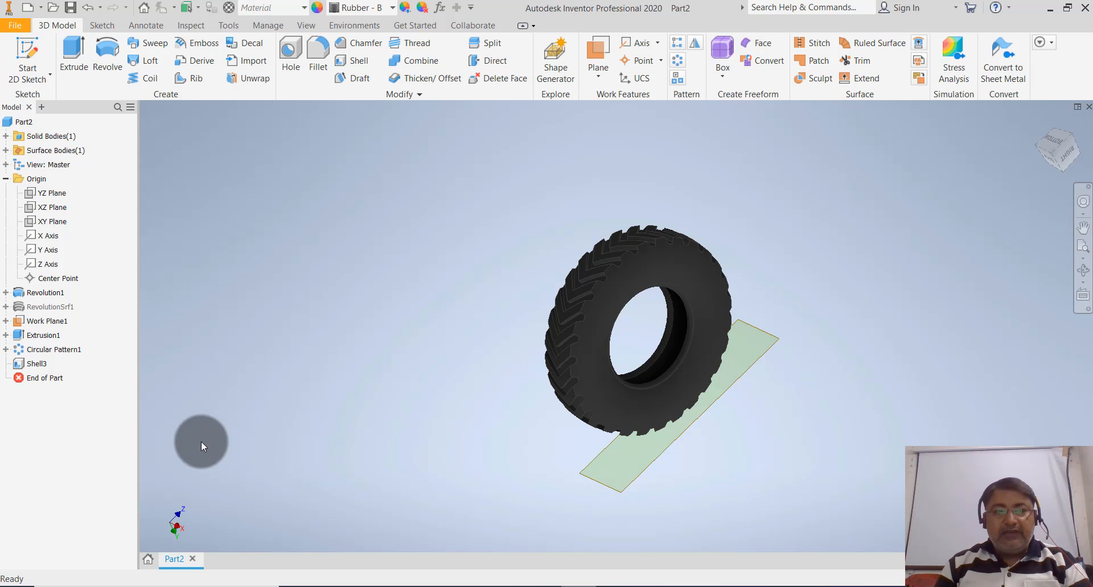
right_click(46, 321)
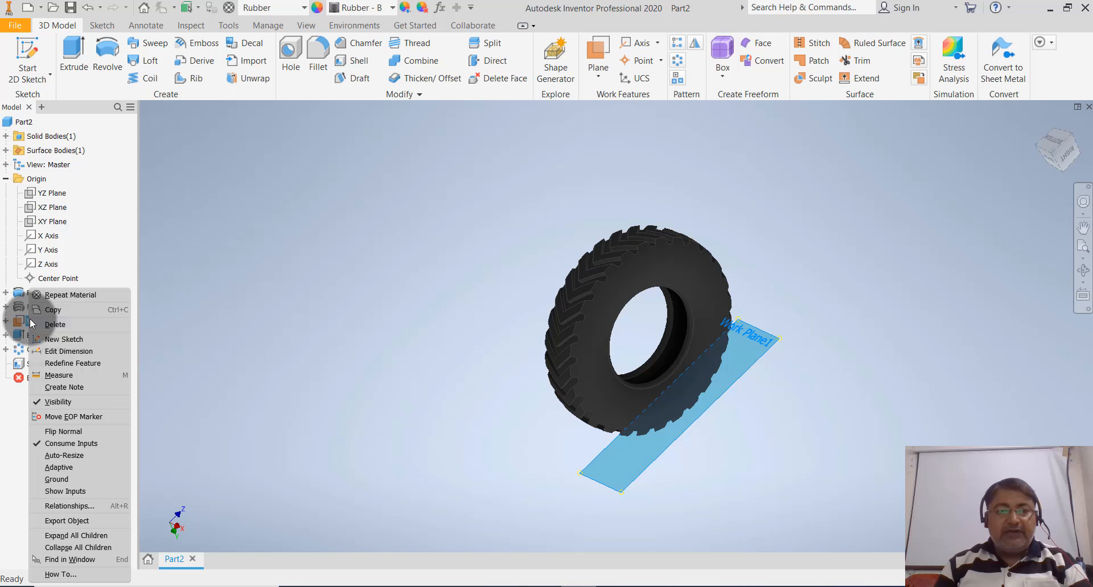
click(69, 400)
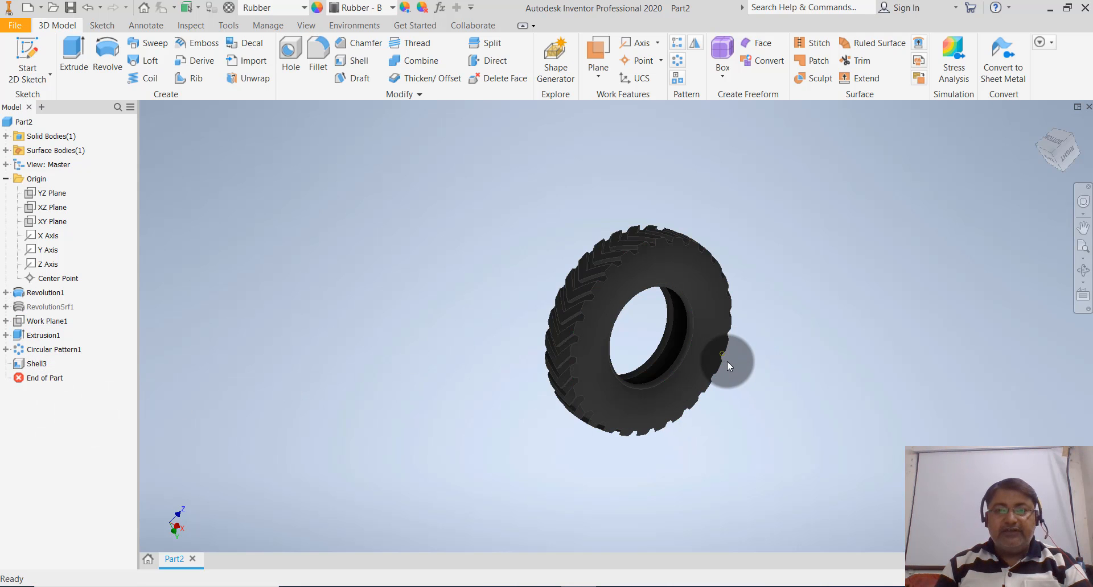
- Examine the finished tyre's V-shaped tread, sidewalls and hollow inside from several angles and distances
shift+middle_drag(727, 357, 746, 359)
scroll(745, 351, down, 3)
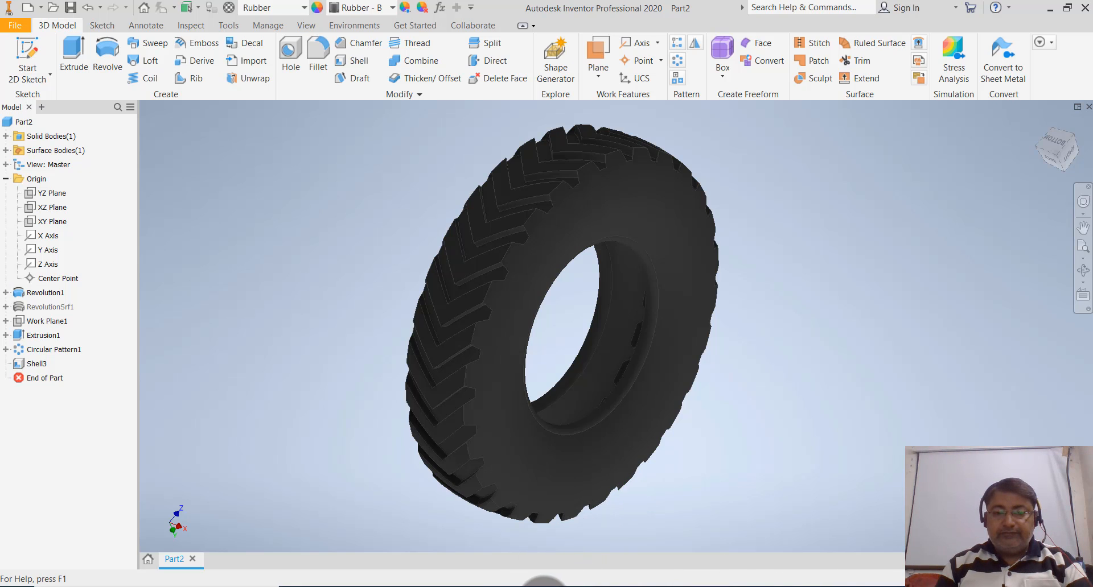
click(543, 586)
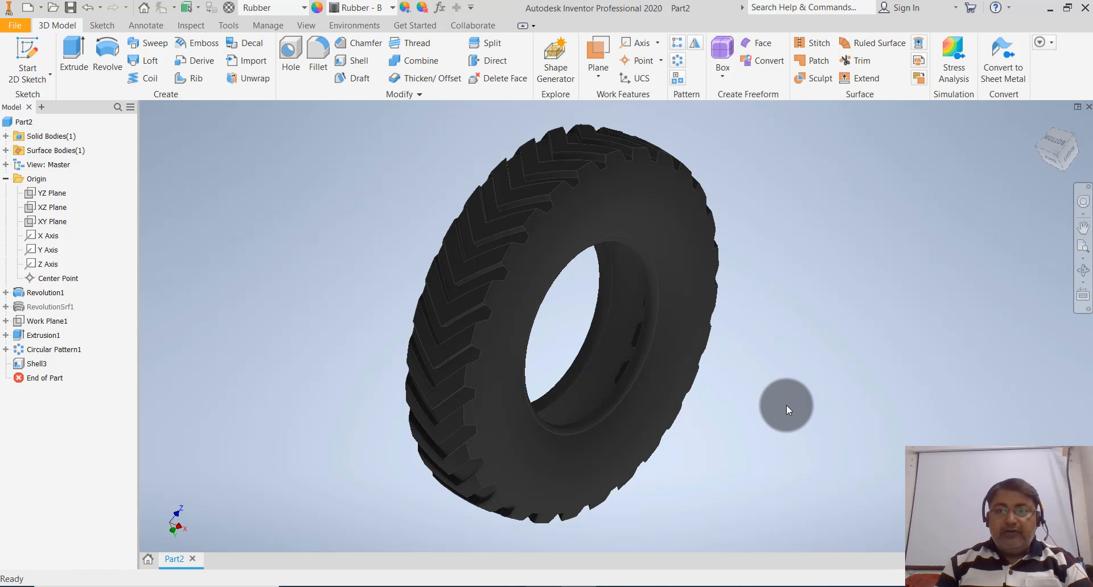
shift+middle_drag(787, 404, 756, 407)
scroll(755, 406, up, 3)
scroll(756, 406, down, 4)
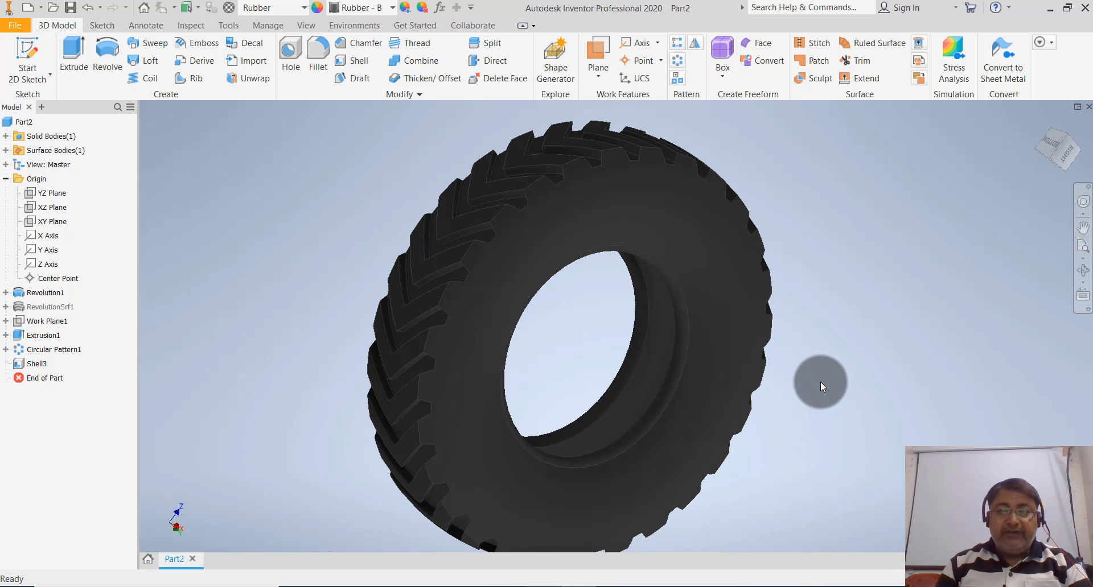
shift+middle_drag(817, 383, 729, 462)
scroll(730, 470, down, 3)
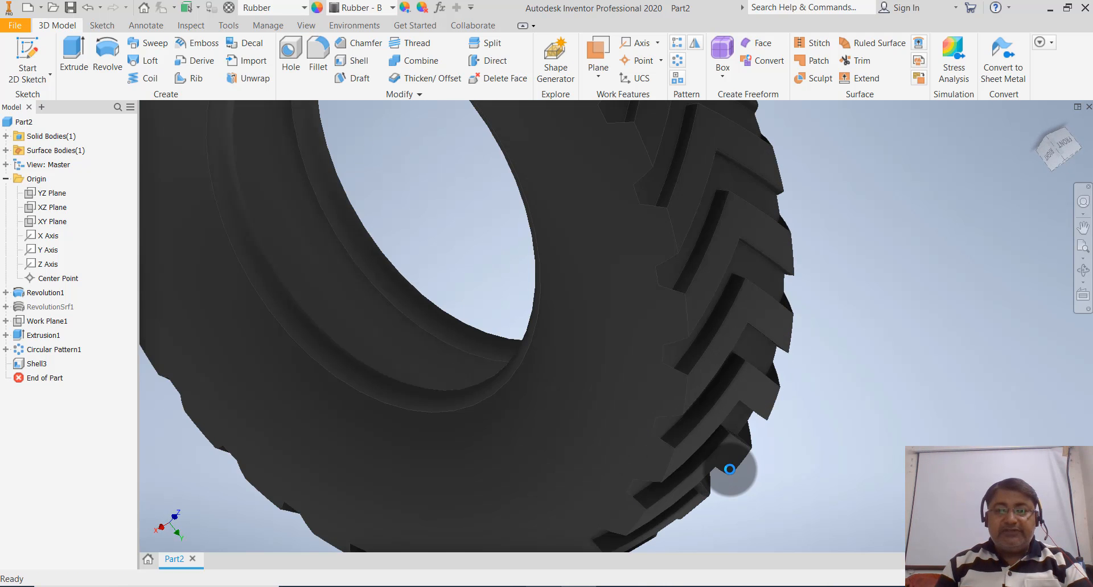
scroll(729, 470, up, 5)
scroll(759, 429, down, 2)
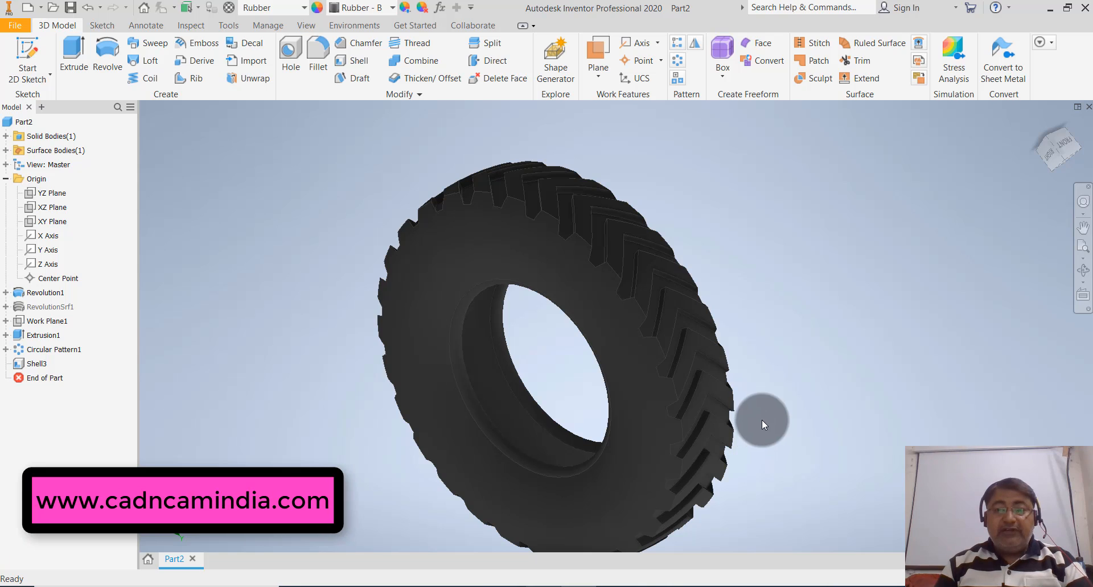
shift+middle_drag(776, 405, 778, 364)
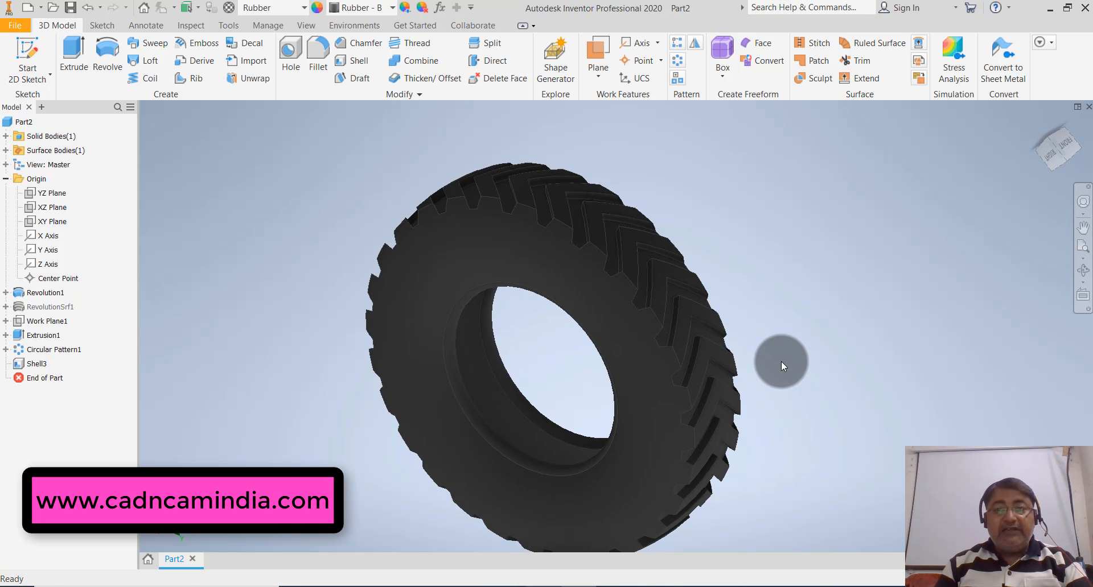
scroll(782, 378, up, 3)
scroll(782, 379, down, 4)
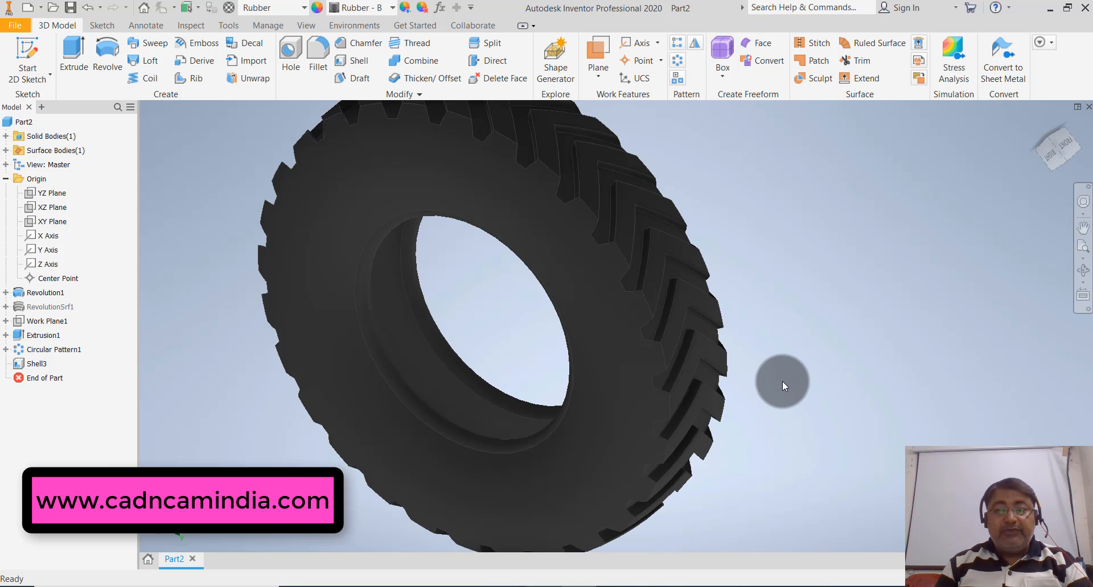
scroll(782, 381, up, 2)
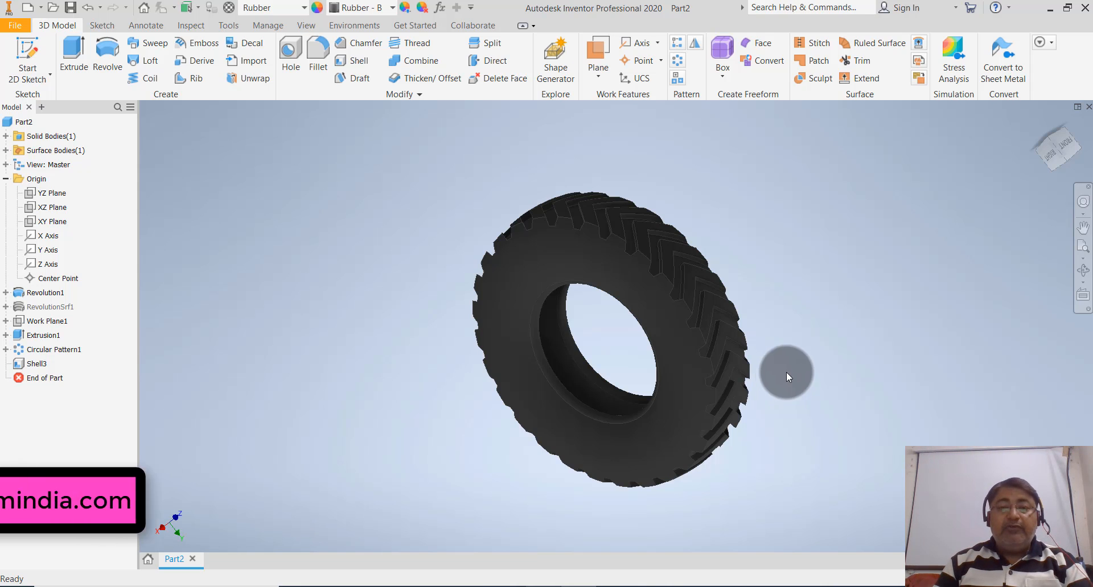
scroll(787, 370, down, 3)
scroll(787, 370, up, 3)
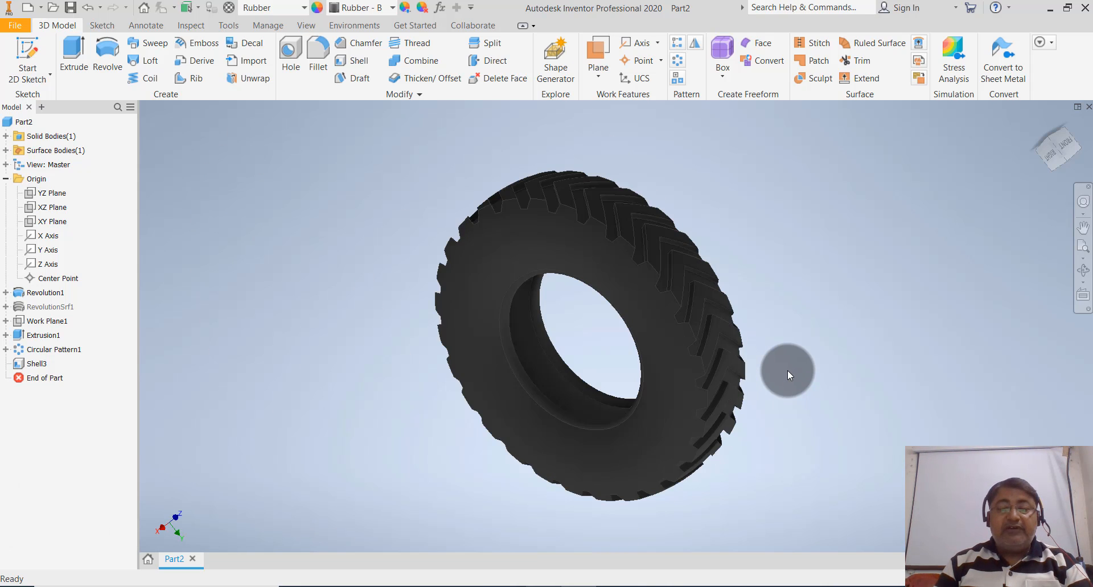